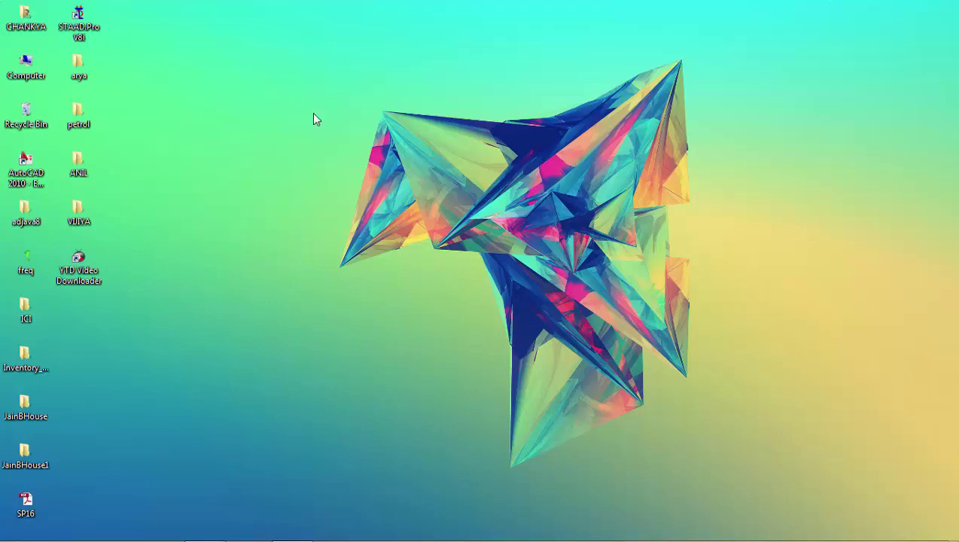
Step: Launch STAAD.Pro and start a new Space project named 'staad editor'
click(81, 38)
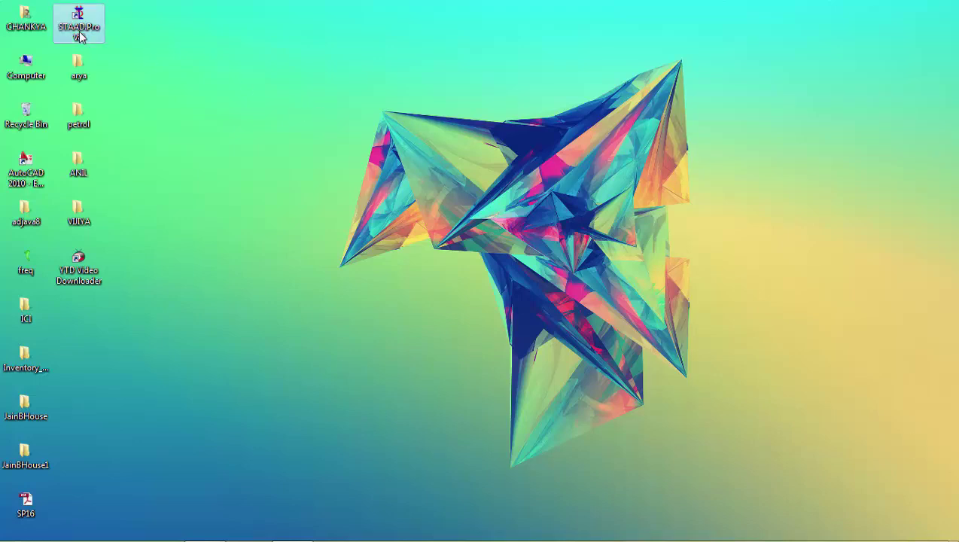
double_click(80, 38)
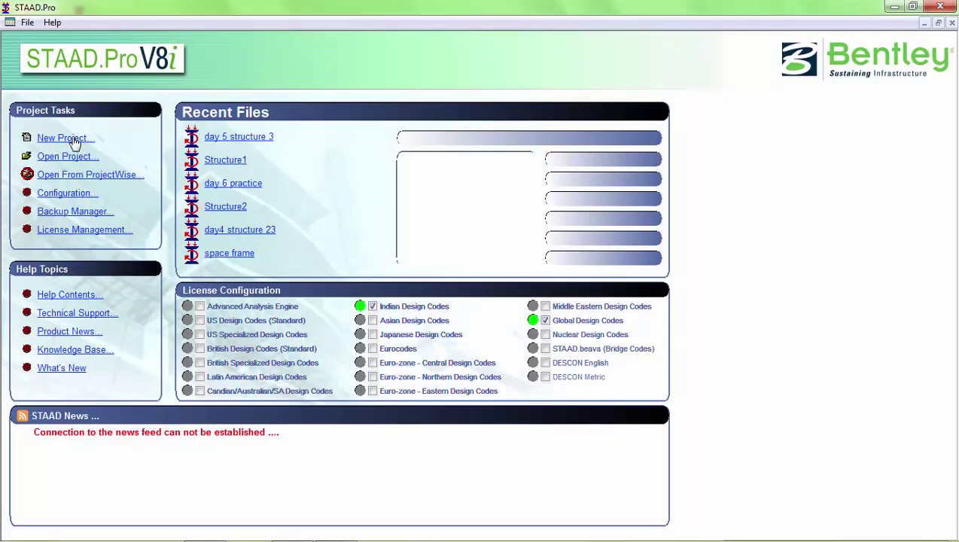
click(65, 137)
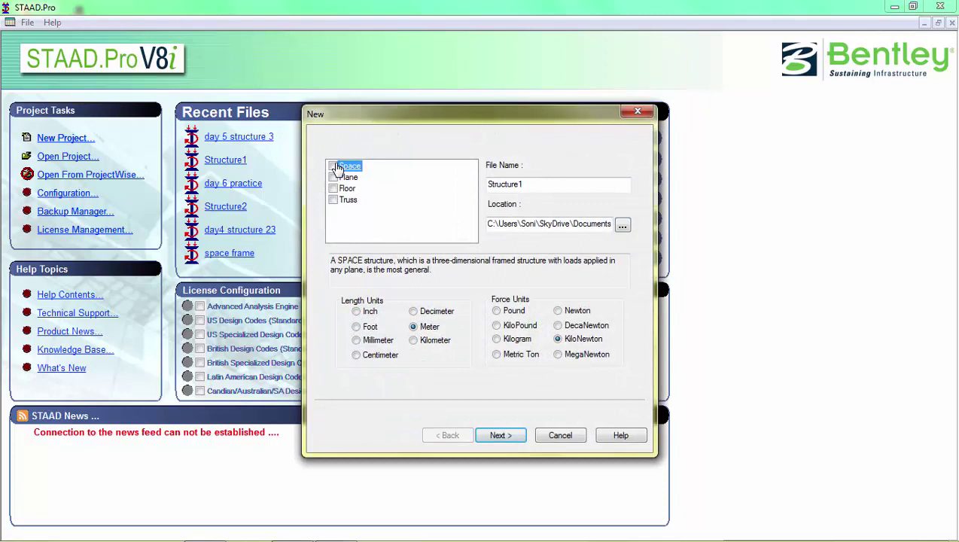
click(333, 166)
double_click(535, 184)
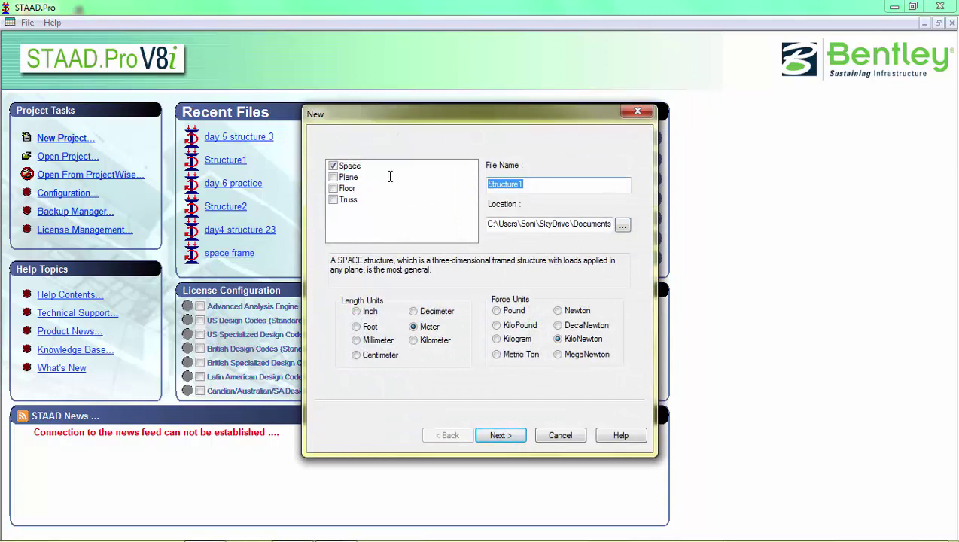
text(sat)
key(BackSpace)
key(BackSpace)
text(taad editor)
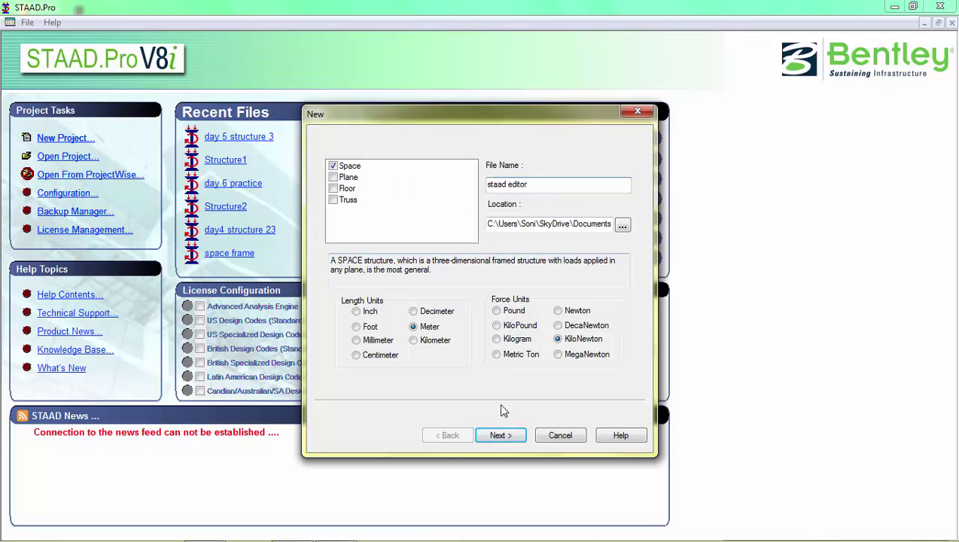
Step: Choose Open STAAD Editor as the starting option and finish creating the project
click(500, 435)
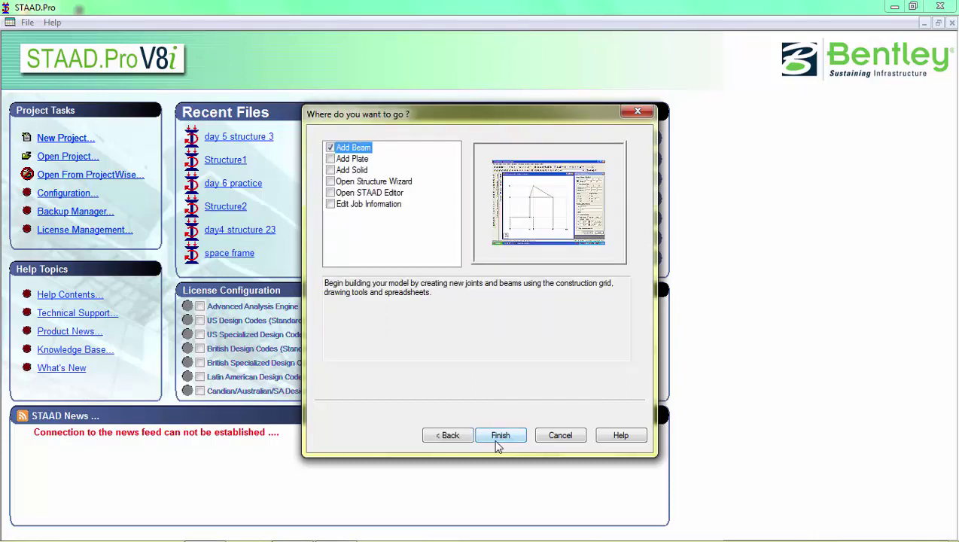
click(331, 192)
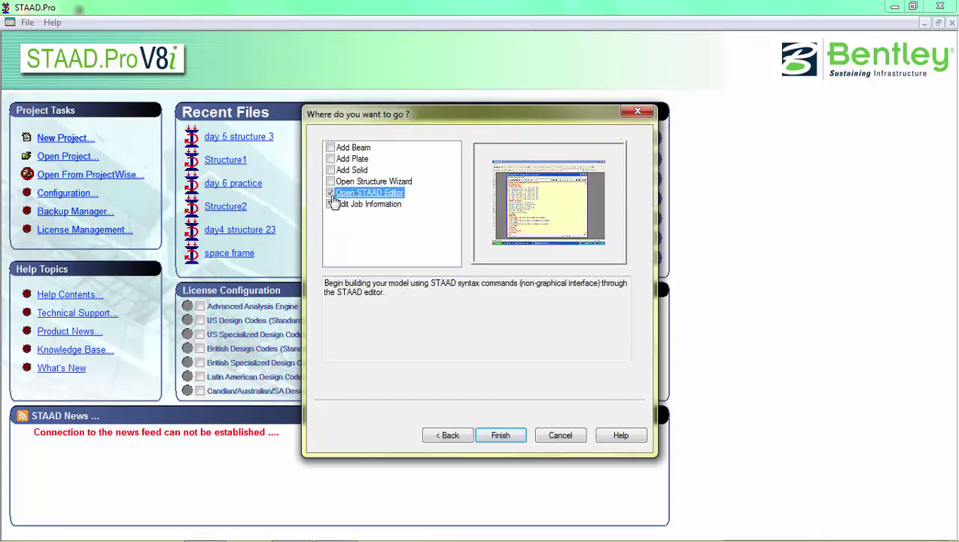
click(516, 440)
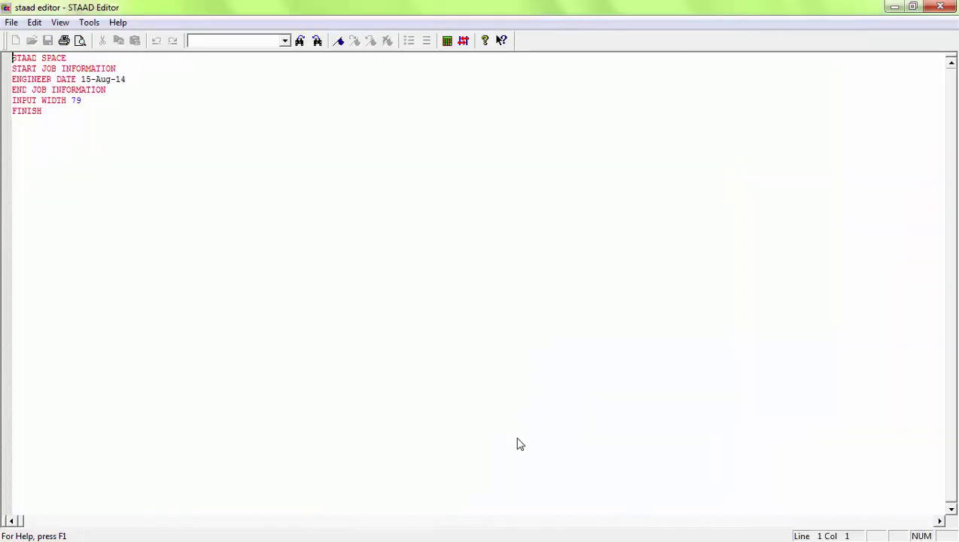
Step: Review the generated STAAD SPACE, job info and FINISH lines, then close STAAD Editor
click(203, 111)
click(90, 58)
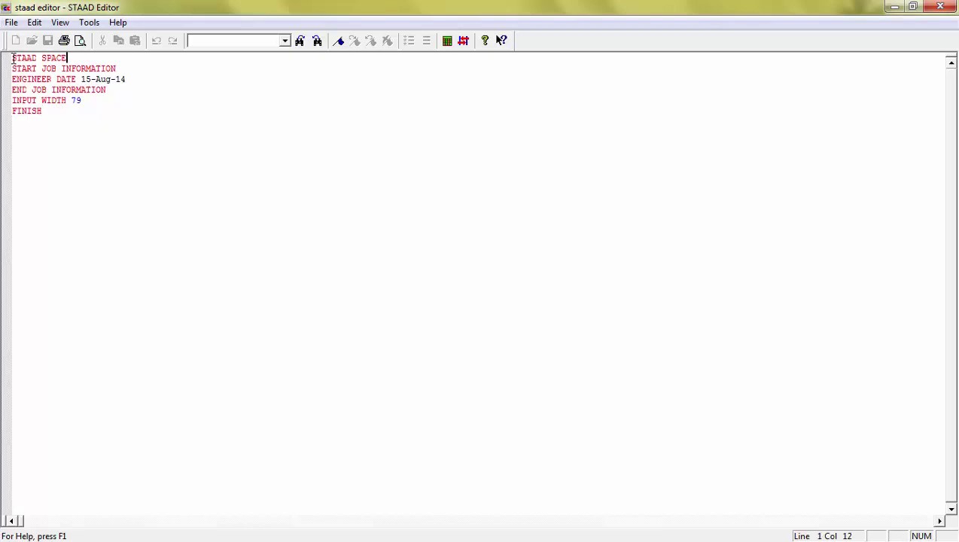
click(13, 66)
click(57, 111)
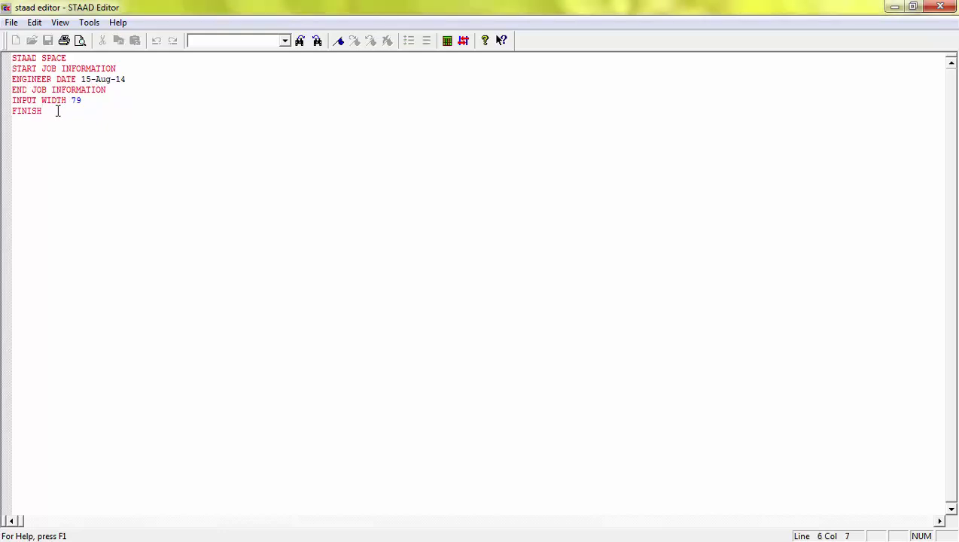
click(942, 7)
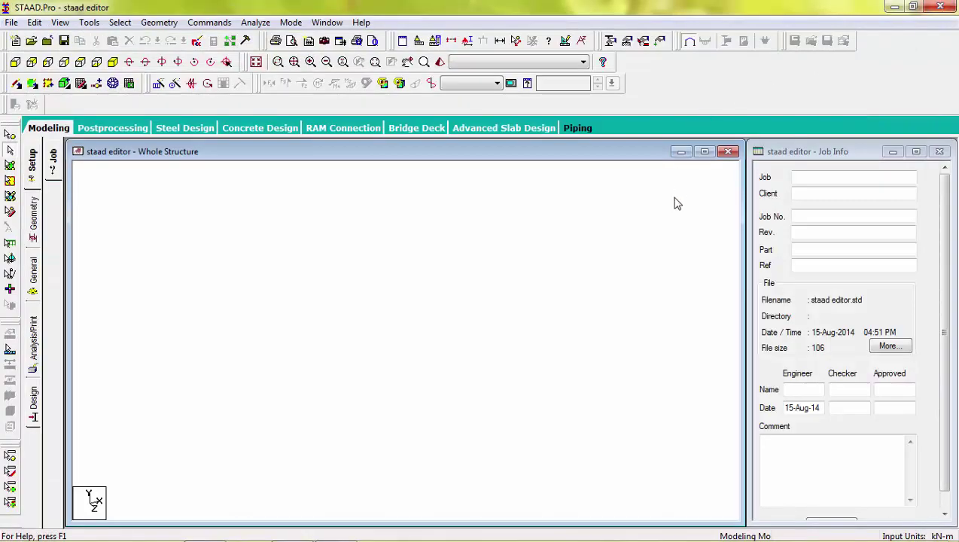
Step: Fill Job Info with job 1, client student, reference efo builders and the engineer's name
click(818, 178)
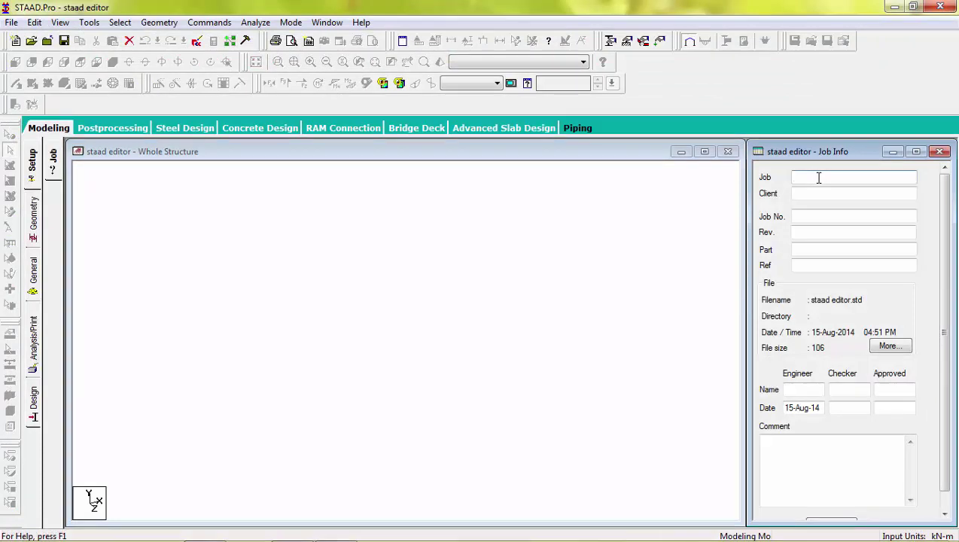
text(1)
click(808, 189)
text(student)
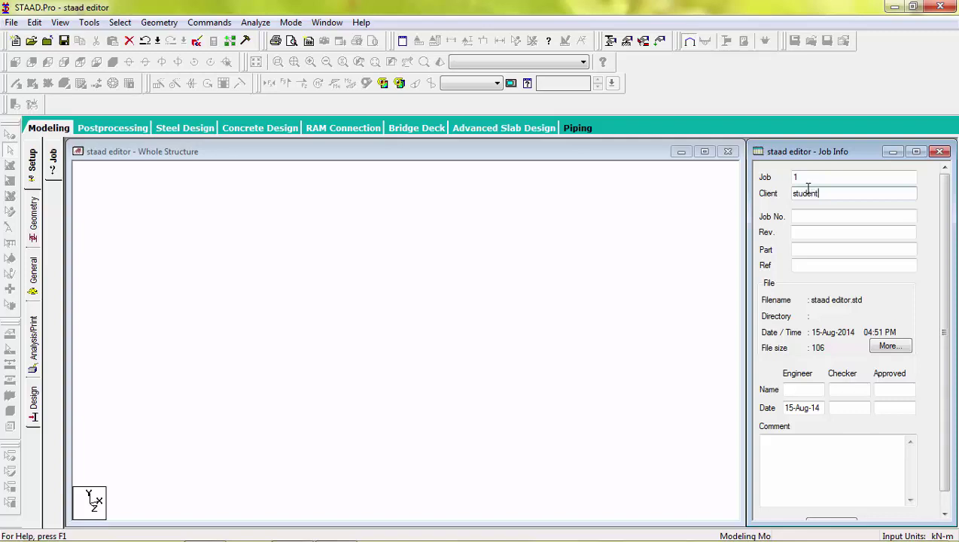
click(820, 216)
click(828, 262)
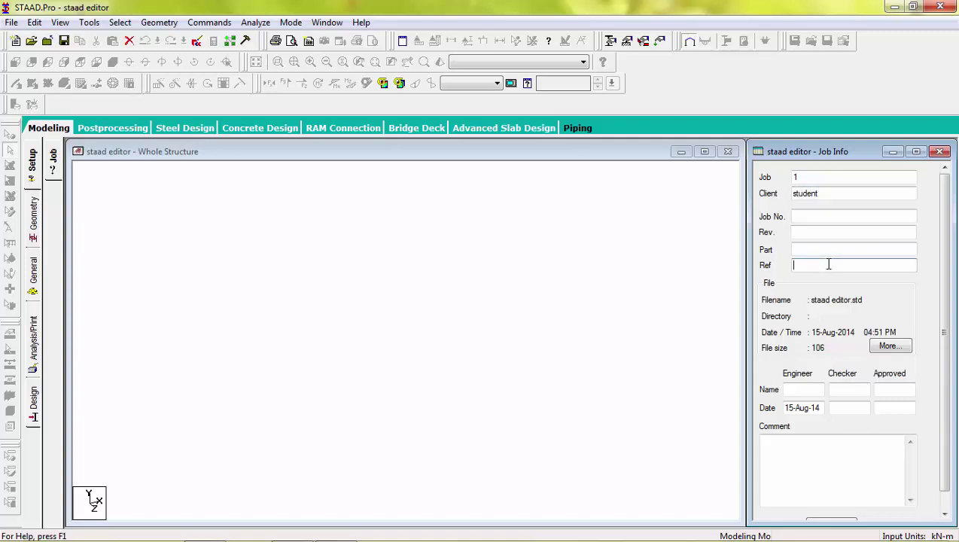
text(efo builders)
click(808, 388)
text(rase)
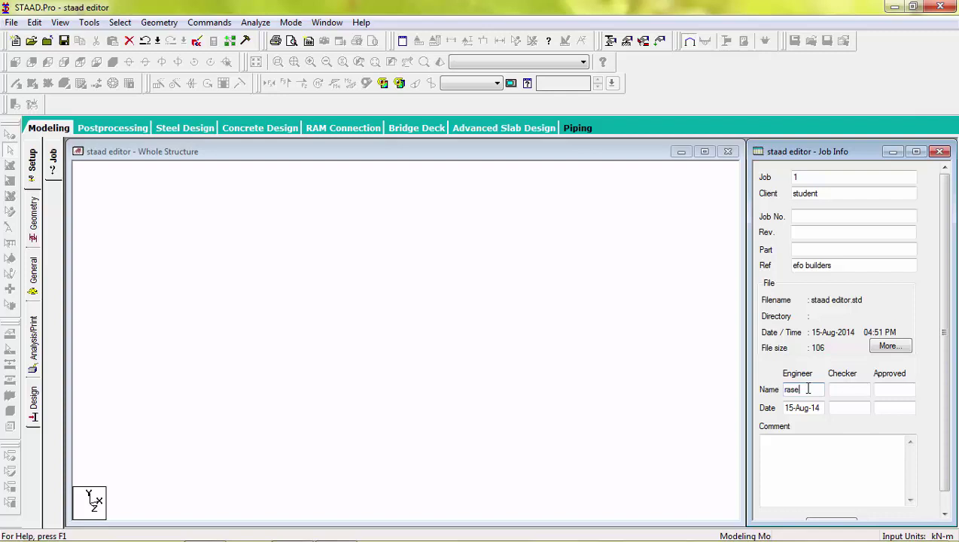
click(195, 43)
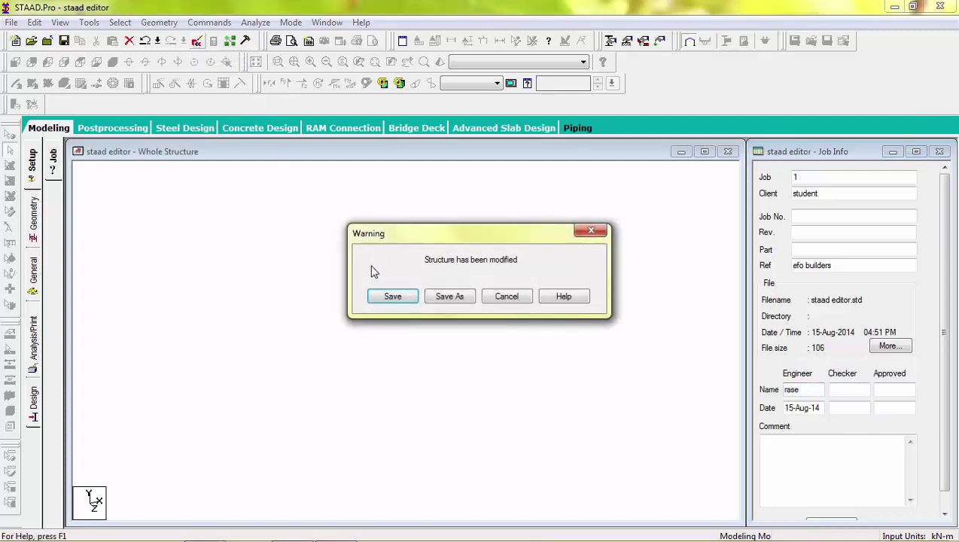
Step: Save the structure and change the command file's JOB CLIENT to 'Student 1'
click(377, 299)
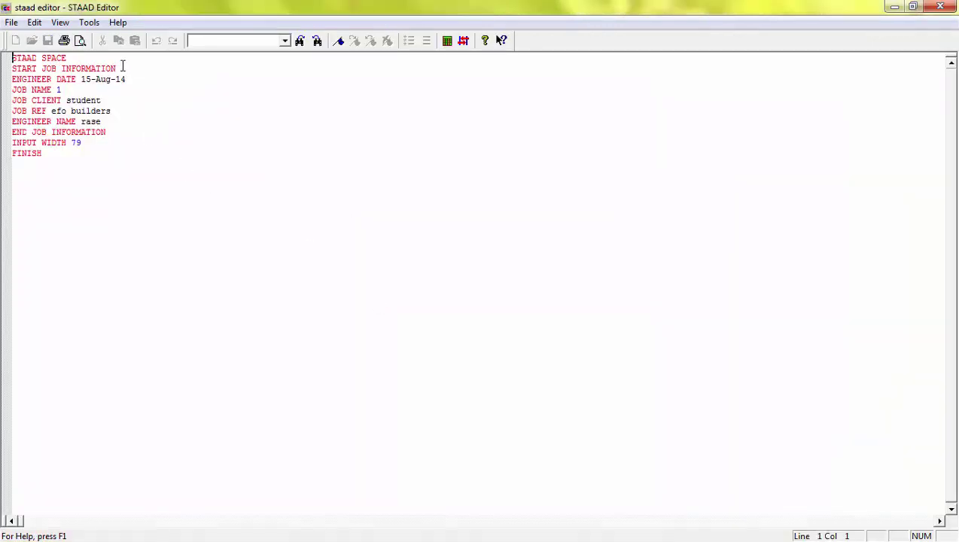
drag(98, 56, 133, 71)
click(134, 86)
click(119, 100)
click(118, 112)
click(111, 122)
click(118, 113)
click(113, 124)
click(107, 99)
key(BackSpace)
key(BackSpace)
key(BackSpace)
key(BackSpace)
key(BackSpace)
key(BackSpace)
key(BackSpace)
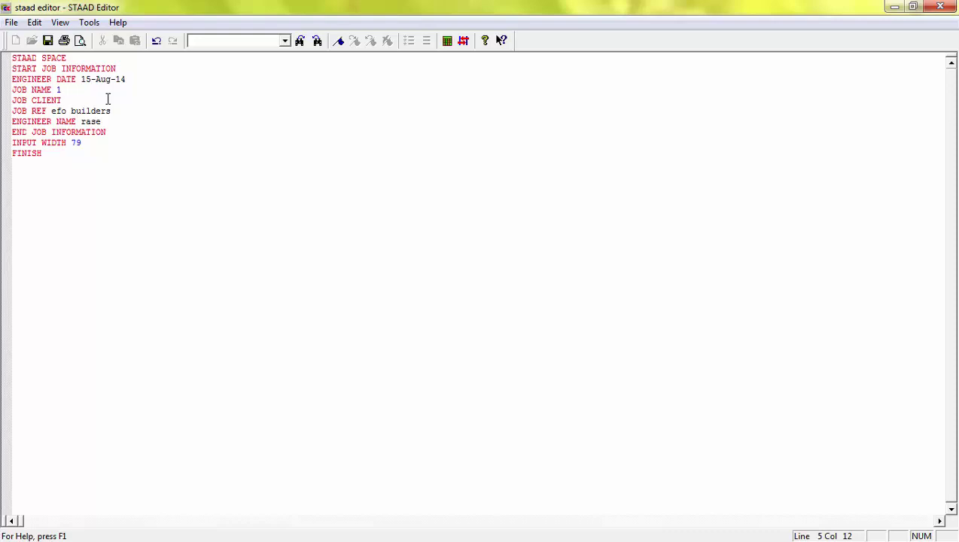
text(St)
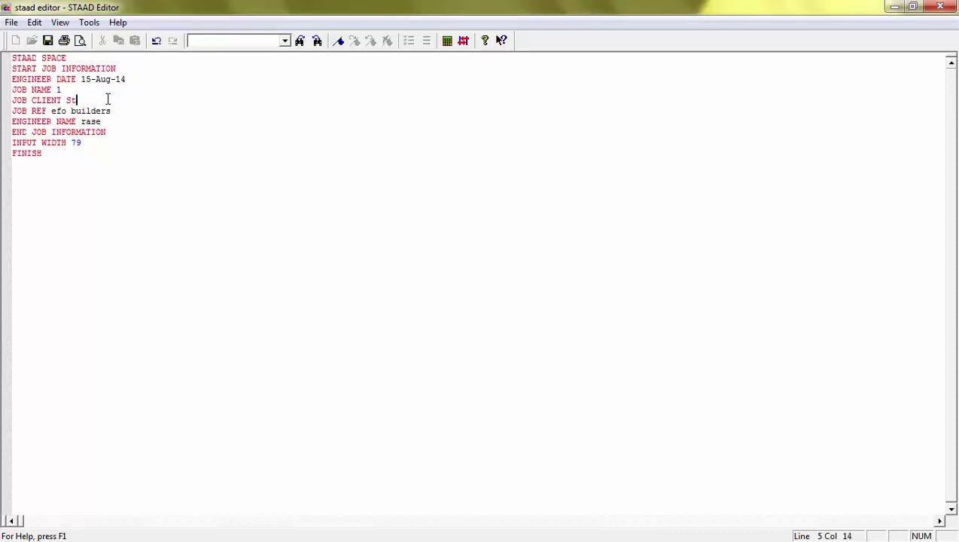
text(udent 1)
Step: Capitalise the engineer name, save the command file and close the editor
click(115, 121)
key(BackSpace)
key(BackSpace)
key(BackSpace)
key(BackSpace)
text(RASE)
click(45, 41)
click(951, 8)
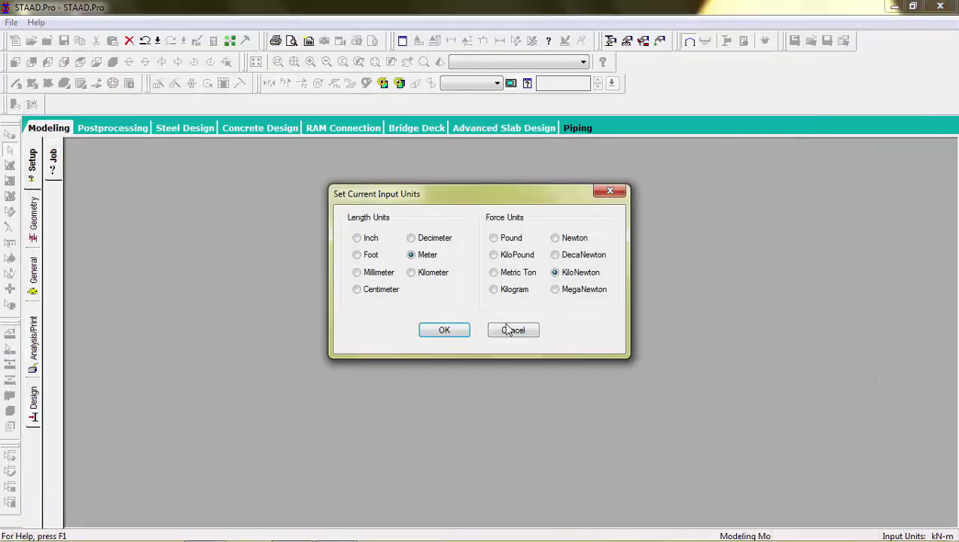
Step: Accept metre and kilonewton input units and show the Geometry node and beam tables
click(458, 332)
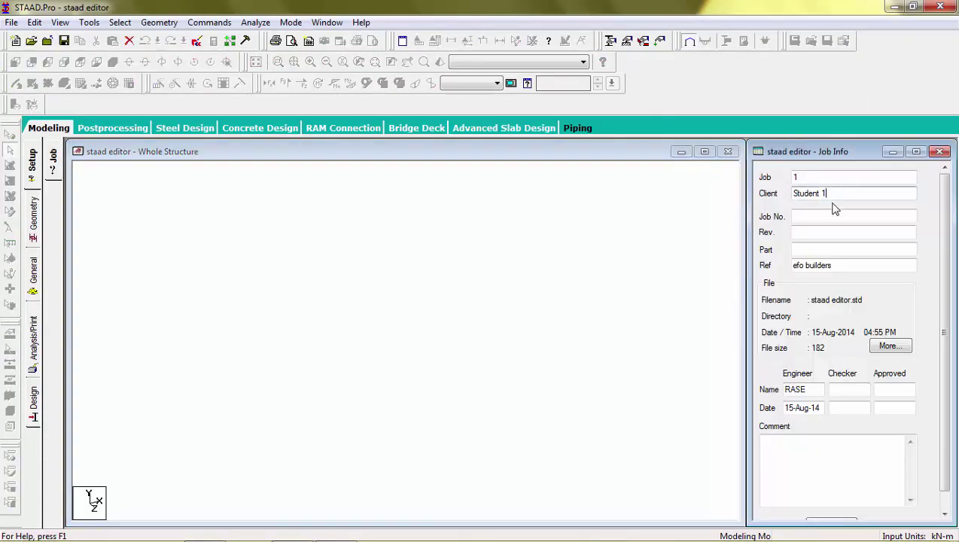
click(838, 266)
click(804, 389)
click(33, 215)
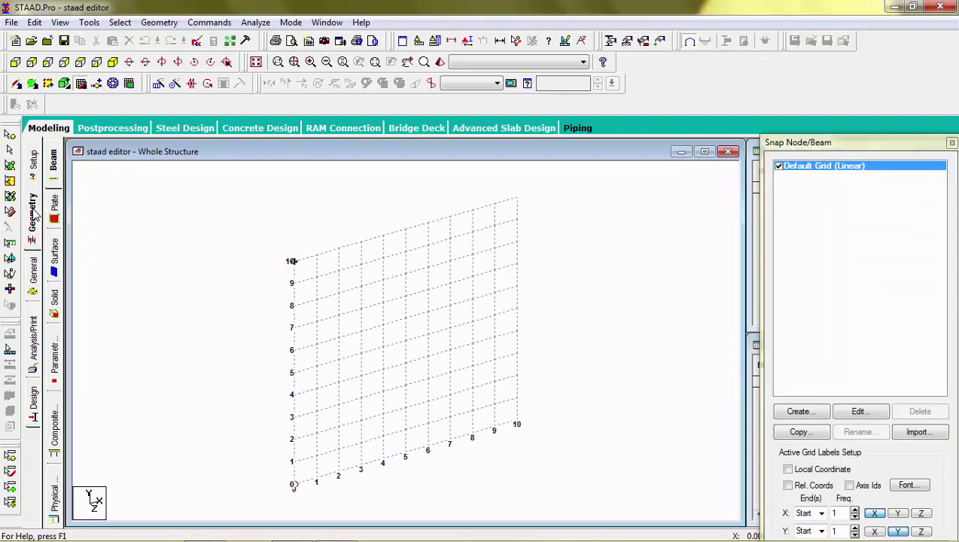
click(952, 143)
Step: Enter node 1 at (0,0,0) and node 2 at (0,3,0)
click(811, 191)
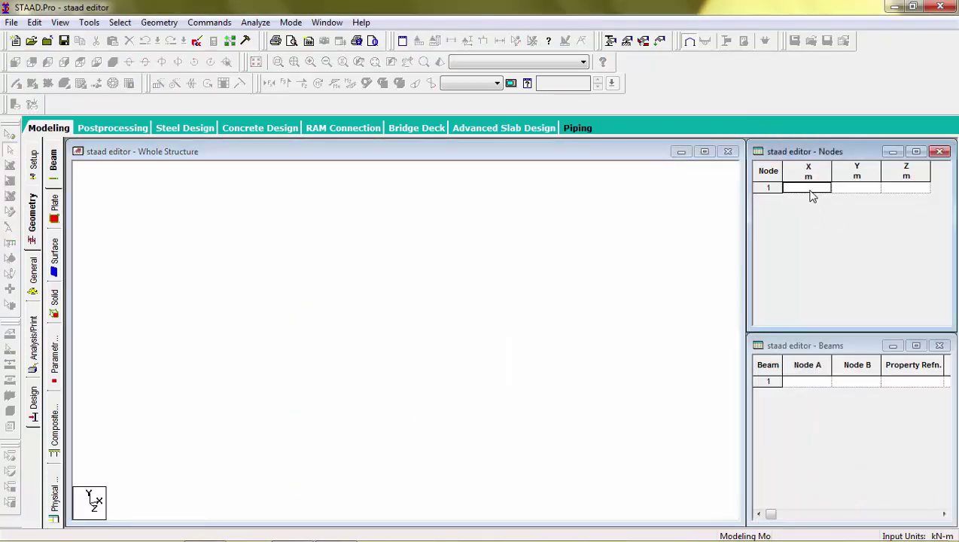
text(0)
key(Return)
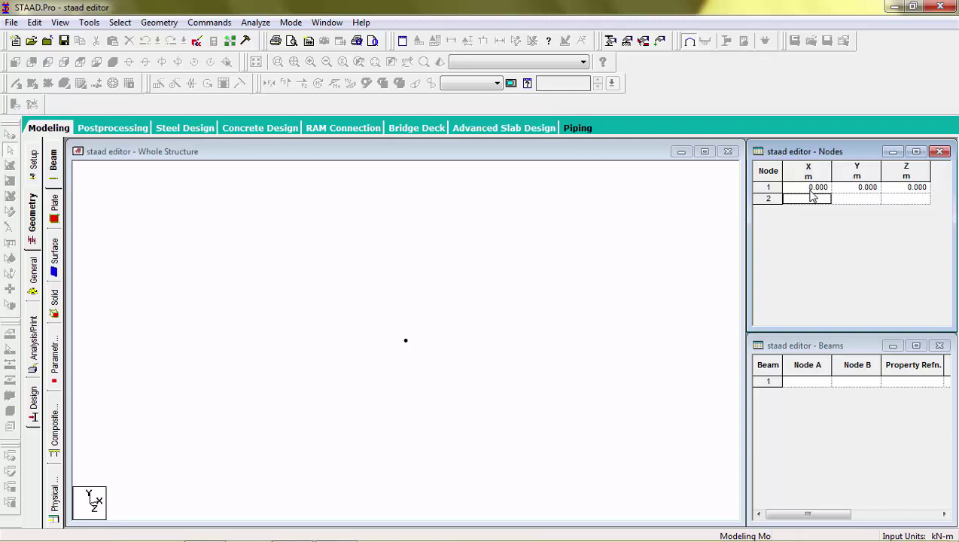
text(3)
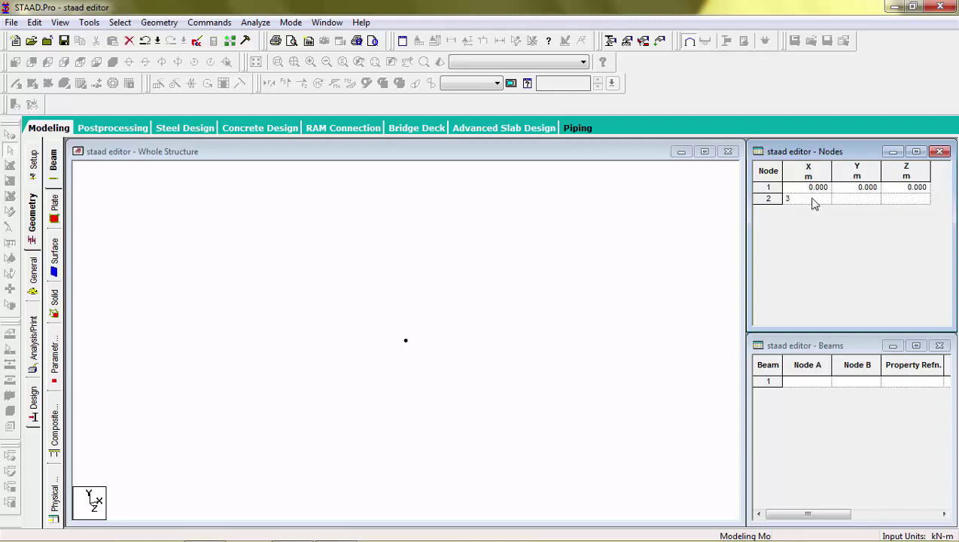
key(BackSpace)
key(Tab)
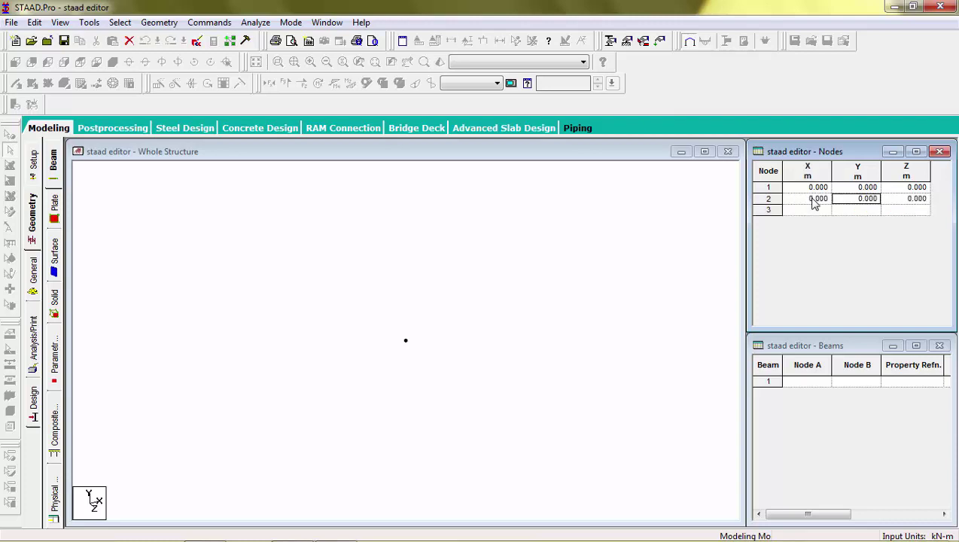
text(3)
key(Return)
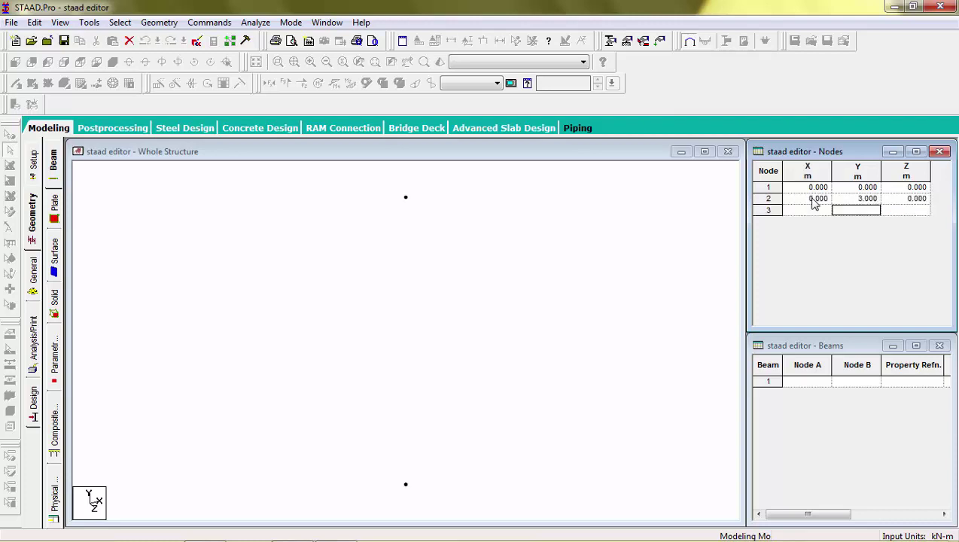
Step: Define beam 1 connecting nodes 1 and 2 as a vertical column
click(814, 382)
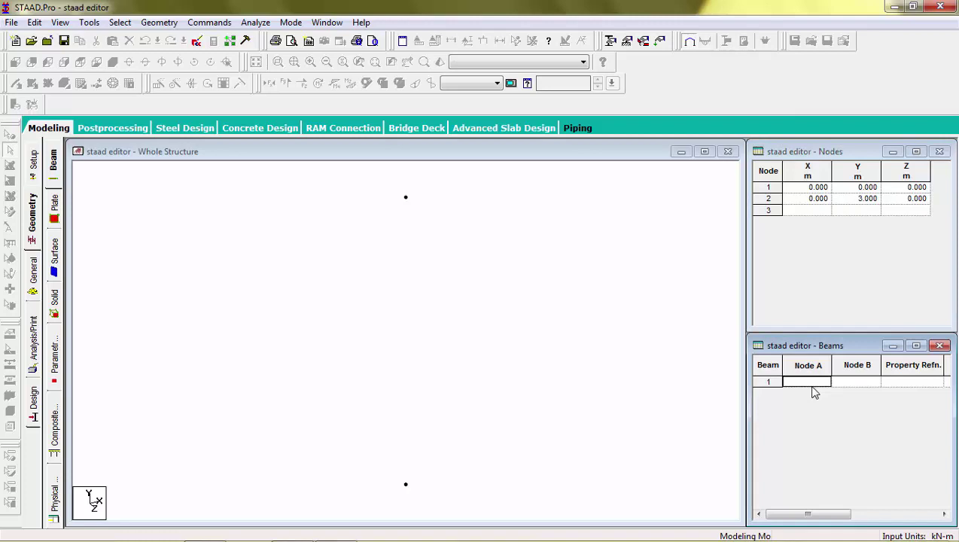
text(1)
key(Tab)
text(2)
key(Tab)
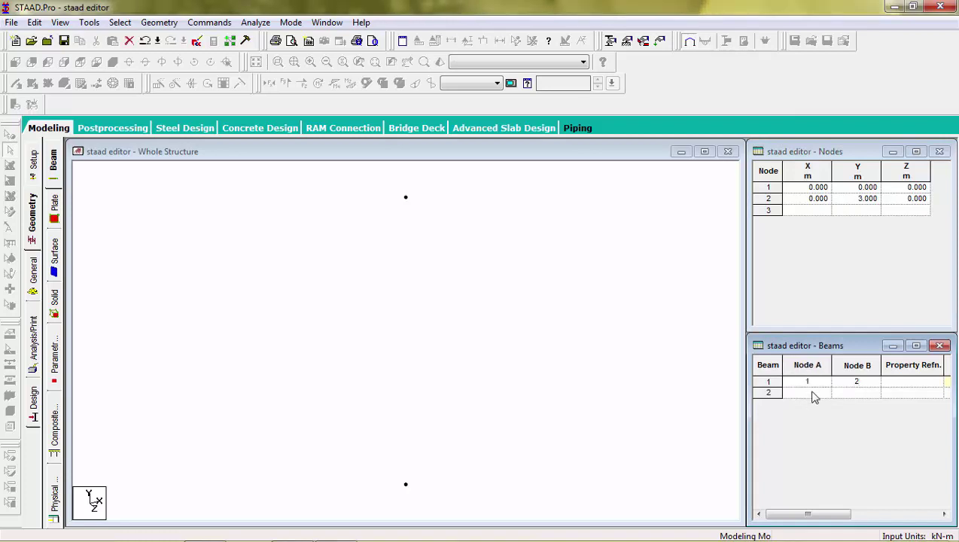
click(811, 396)
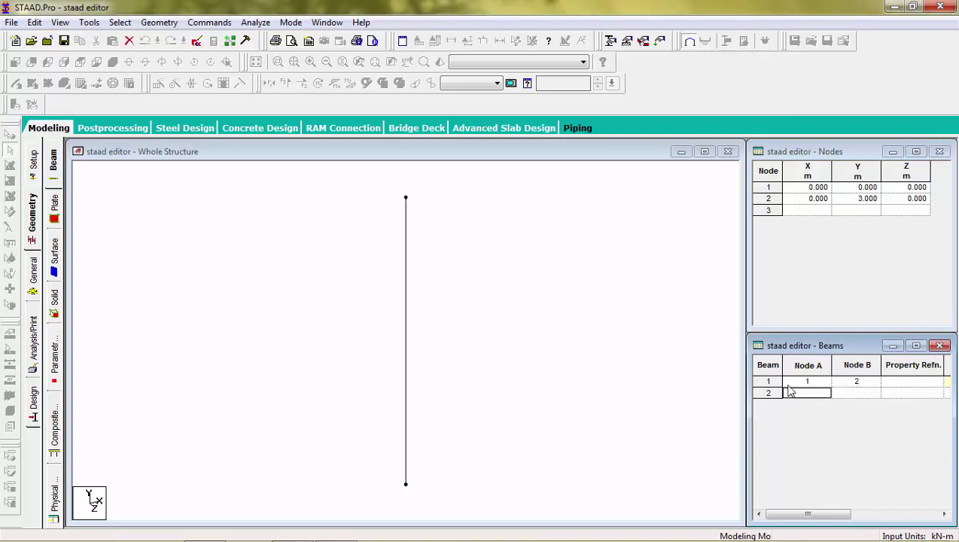
Step: Save the structure and review the unit, joint and member incidence lines in the input file
click(198, 42)
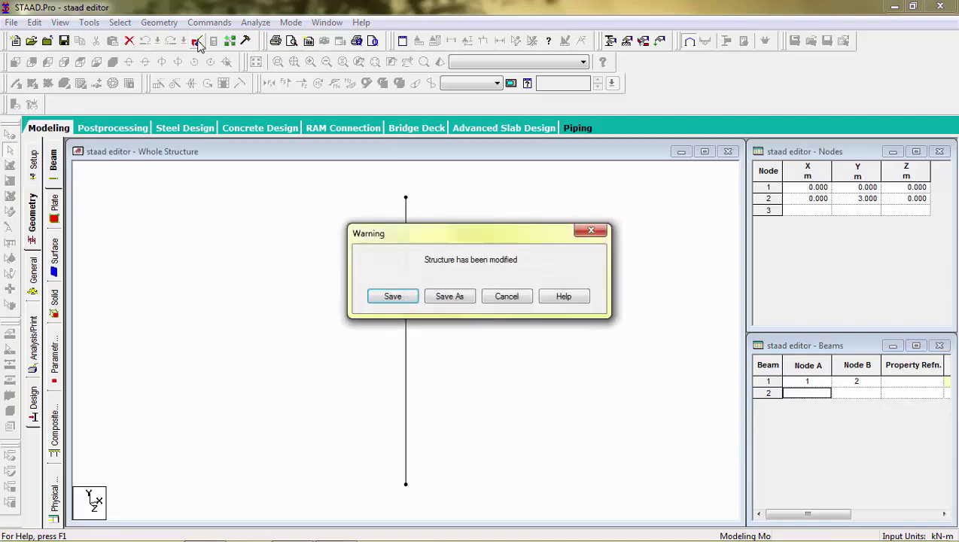
click(392, 297)
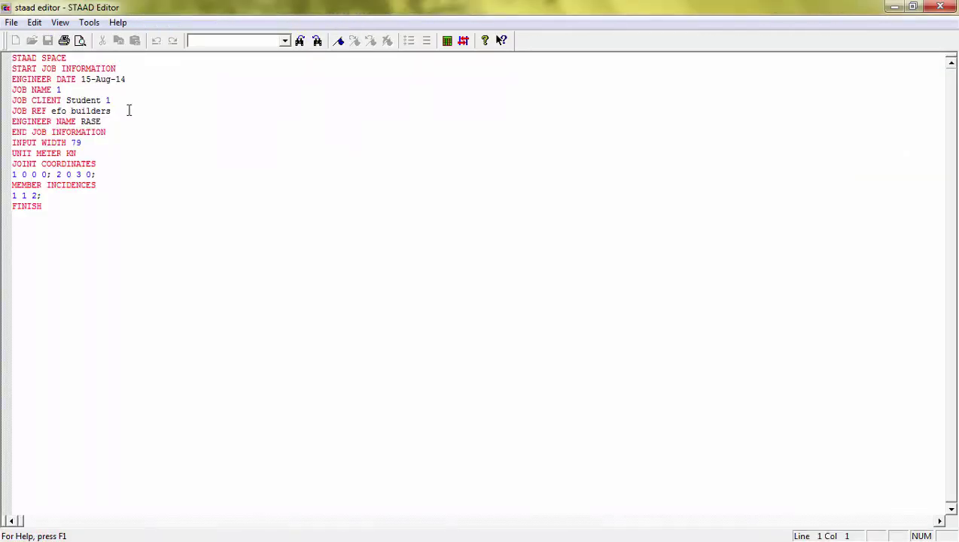
drag(13, 154, 30, 155)
click(31, 154)
click(34, 154)
drag(17, 174, 13, 177)
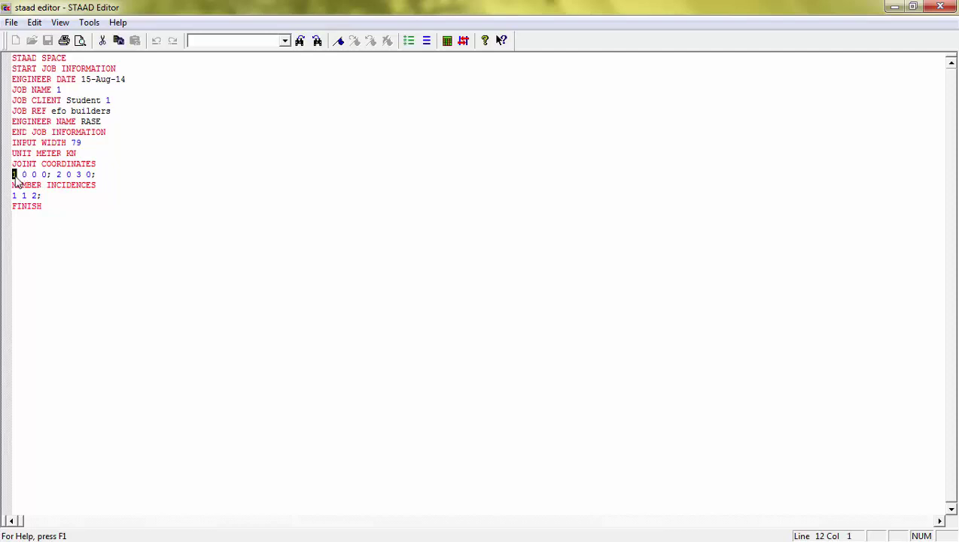
click(57, 175)
drag(57, 175, 67, 175)
click(68, 173)
click(83, 175)
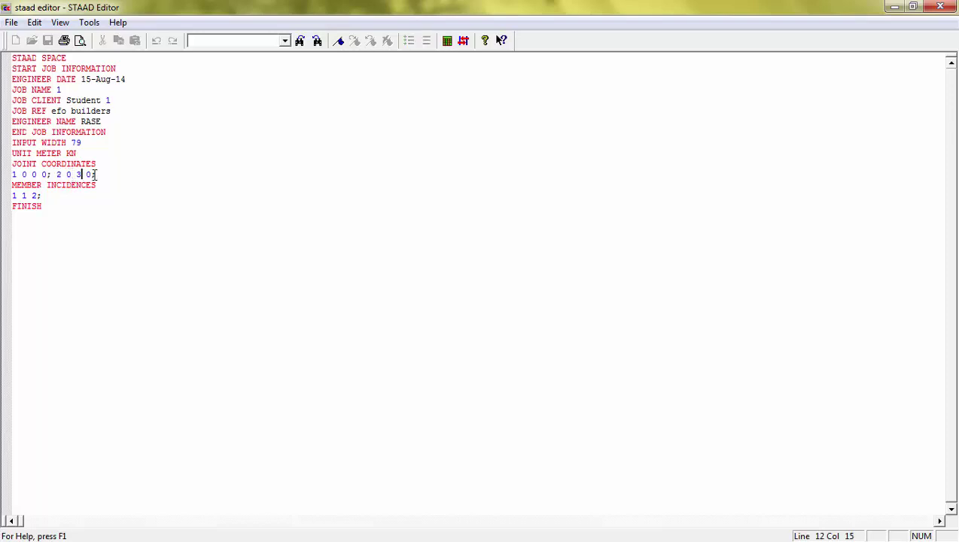
click(92, 175)
click(96, 186)
double_click(24, 195)
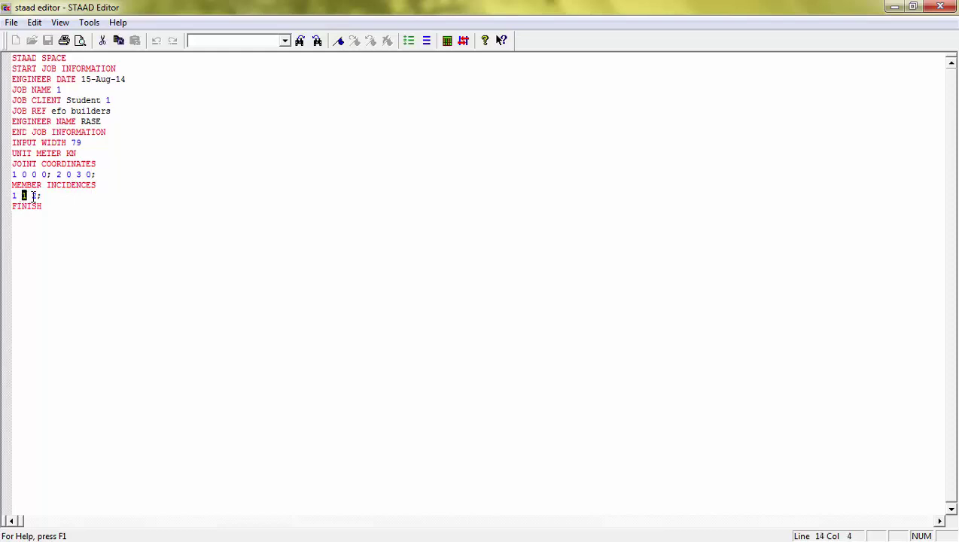
click(34, 196)
Step: Add joint 3 at (2,0,0) and joint 4 at (2,3,0) to the joint coordinates
click(122, 171)
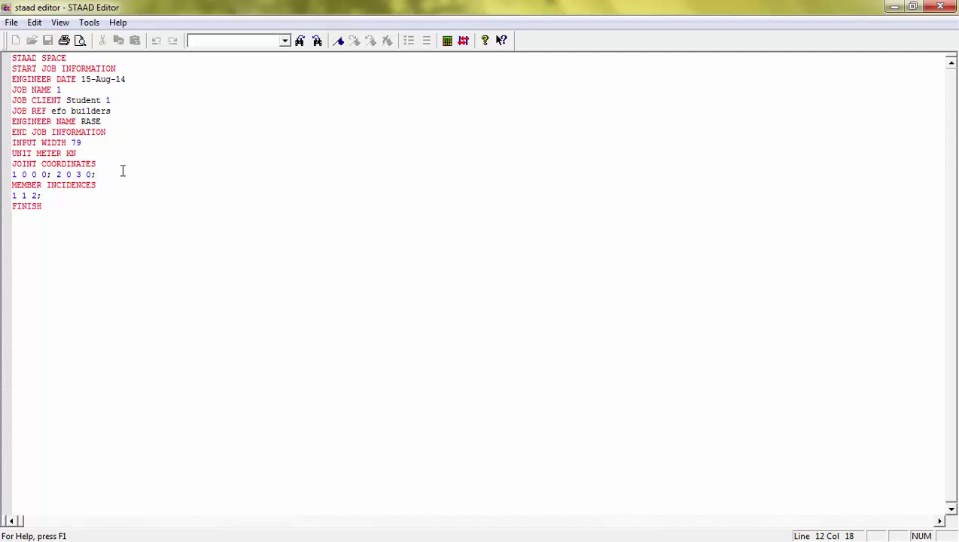
text(3 2 0 0 )
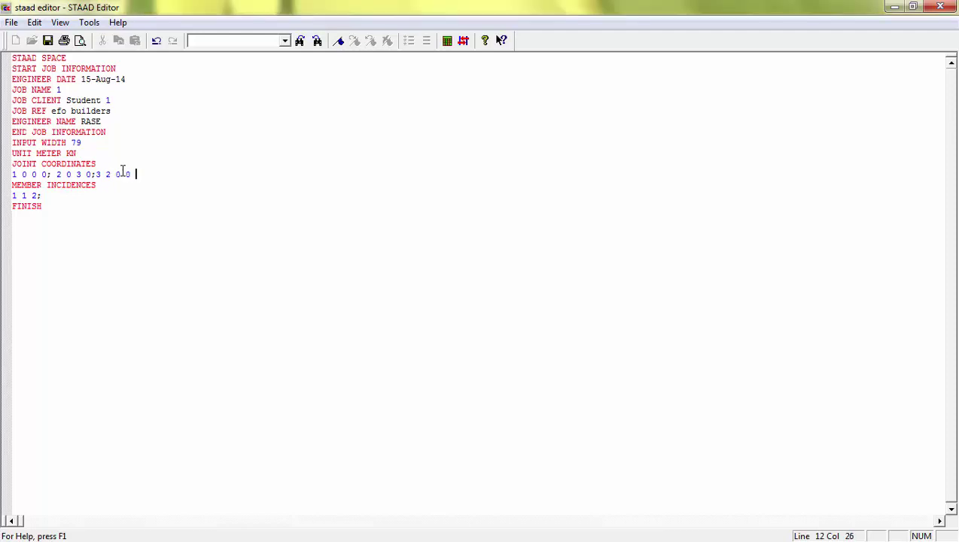
text(; 4 23)
key(BackSpace)
text(3 0)
Step: Add members 2 (3–4) and 3 (2–4), then save and close the editor
click(63, 197)
text(2 3 4 ; 3 )
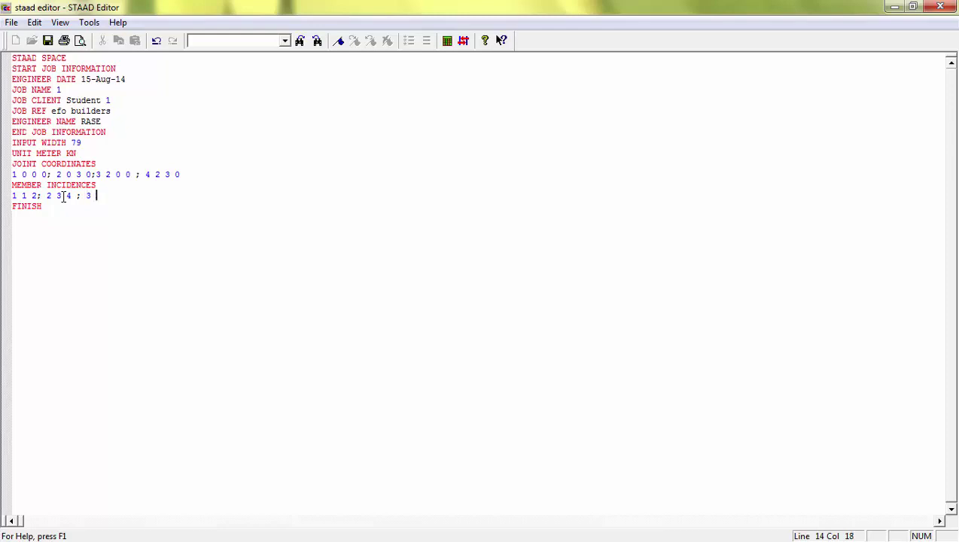
text(2 3)
click(91, 229)
click(122, 186)
click(111, 196)
key(BackSpace)
text(4)
click(48, 41)
click(952, 6)
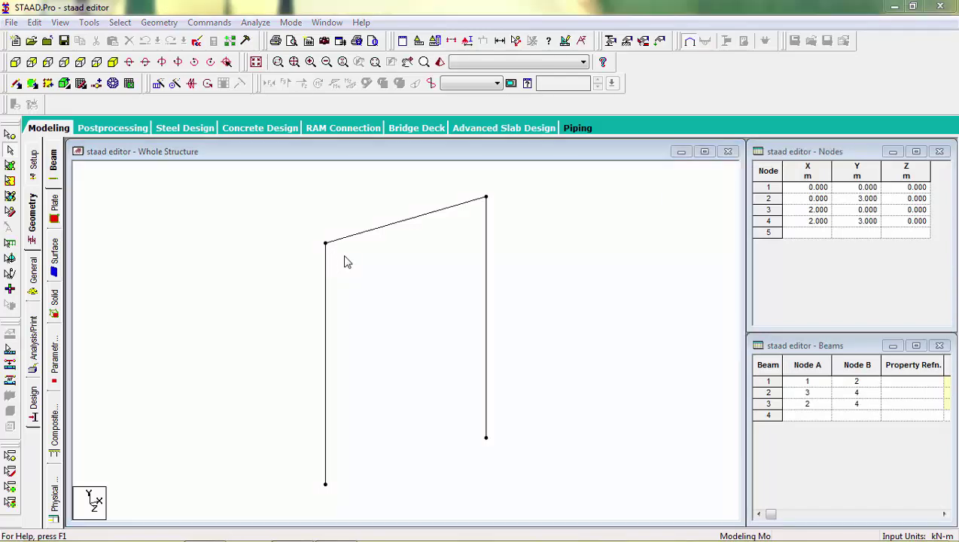
key(ctrl+n)
click(639, 114)
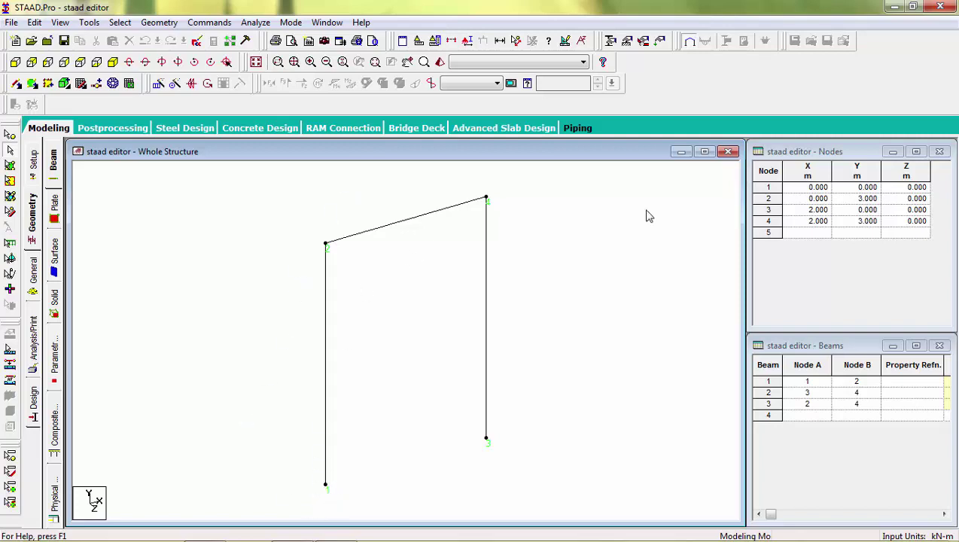
click(769, 211)
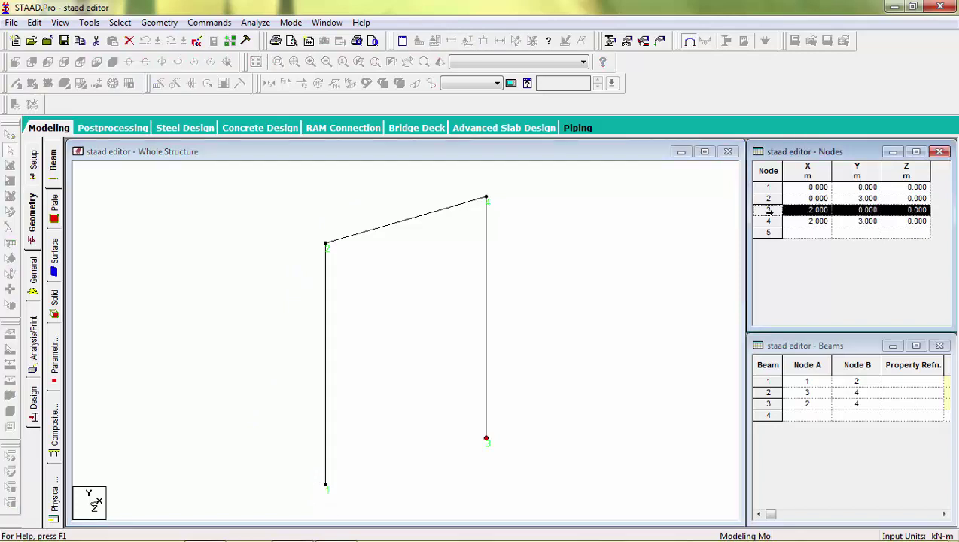
click(769, 230)
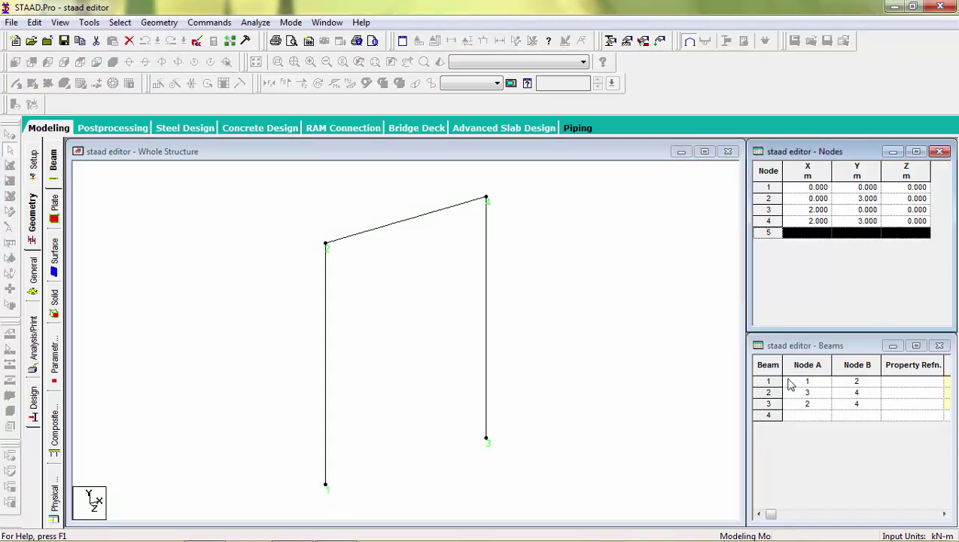
click(769, 392)
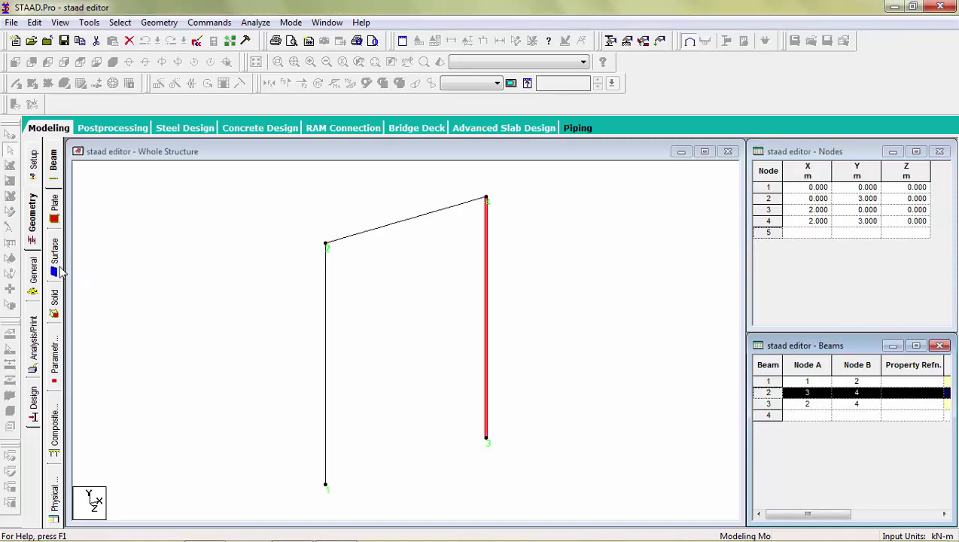
click(34, 276)
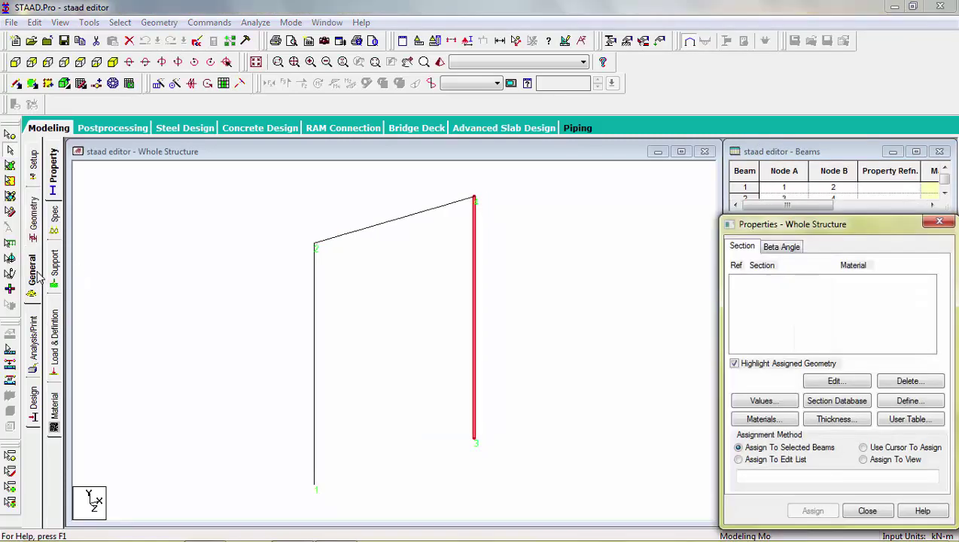
Step: Define a 0.2 m diameter circular concrete section
click(887, 402)
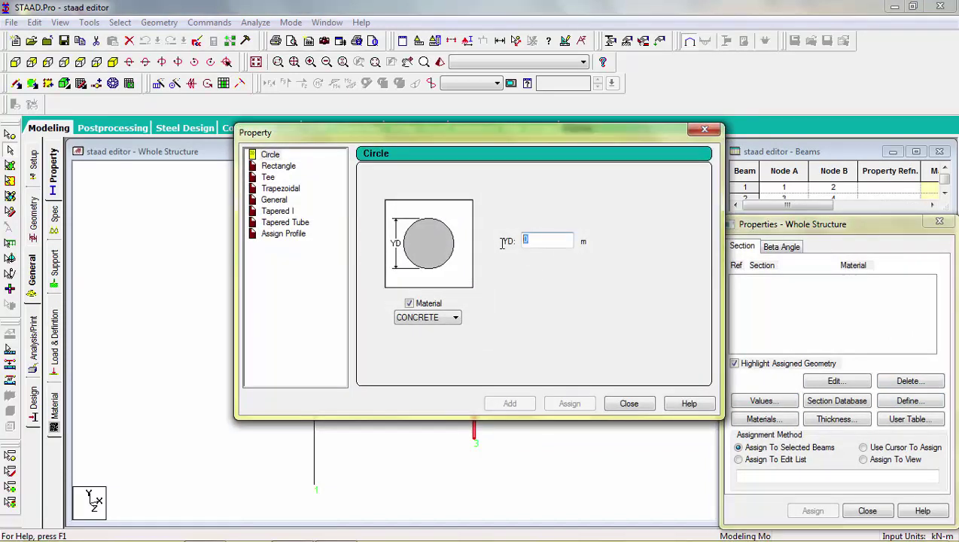
text(0.)
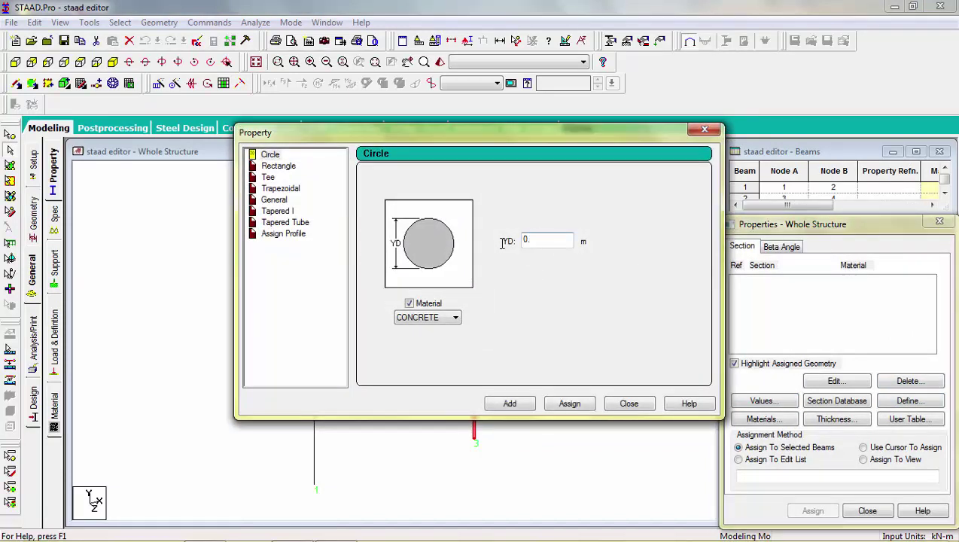
text(2)
click(520, 405)
click(641, 405)
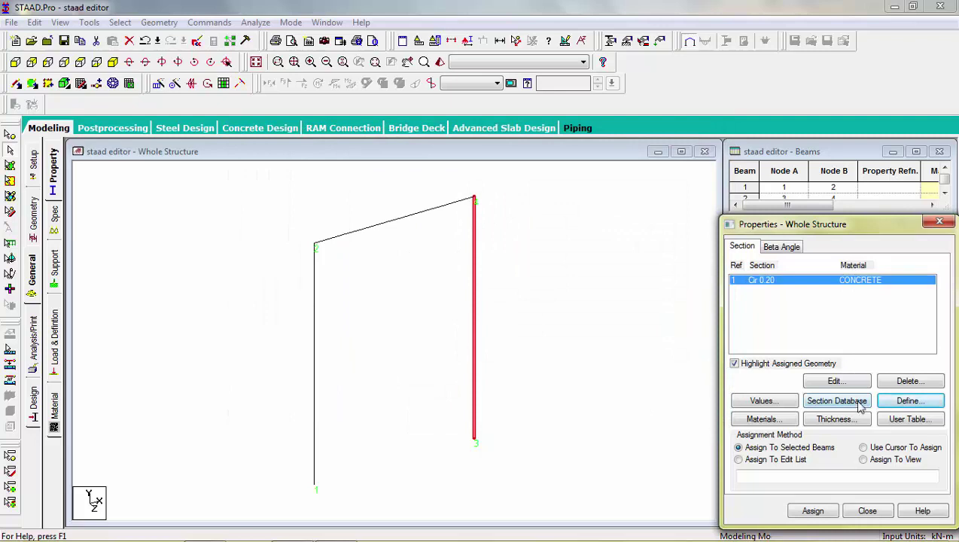
Step: Assign the Cir 0.20 section to both columns and save the structure
click(863, 447)
click(815, 516)
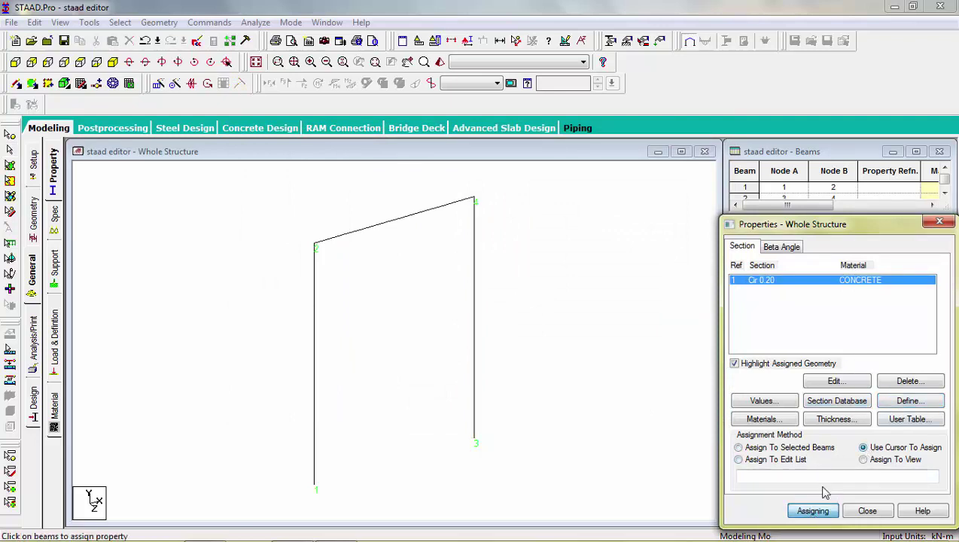
click(476, 294)
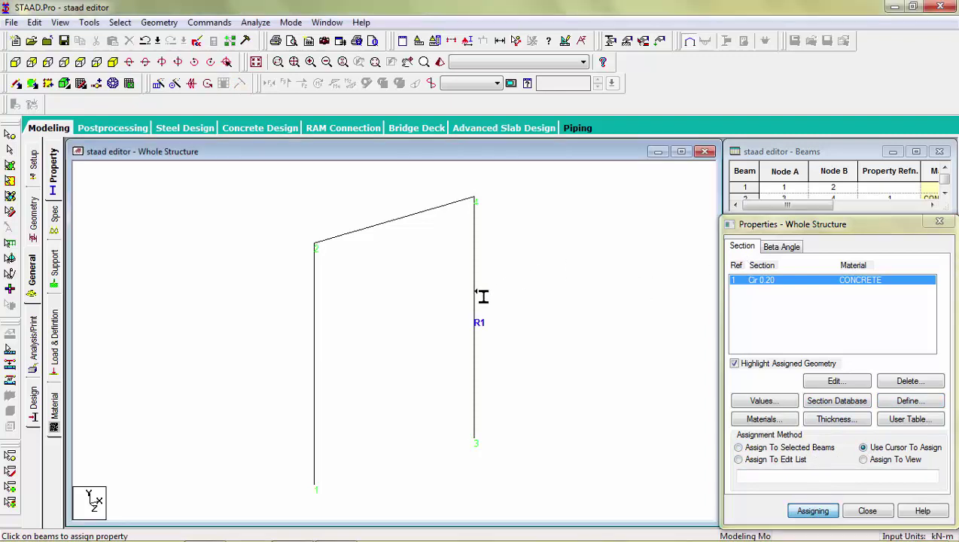
click(316, 377)
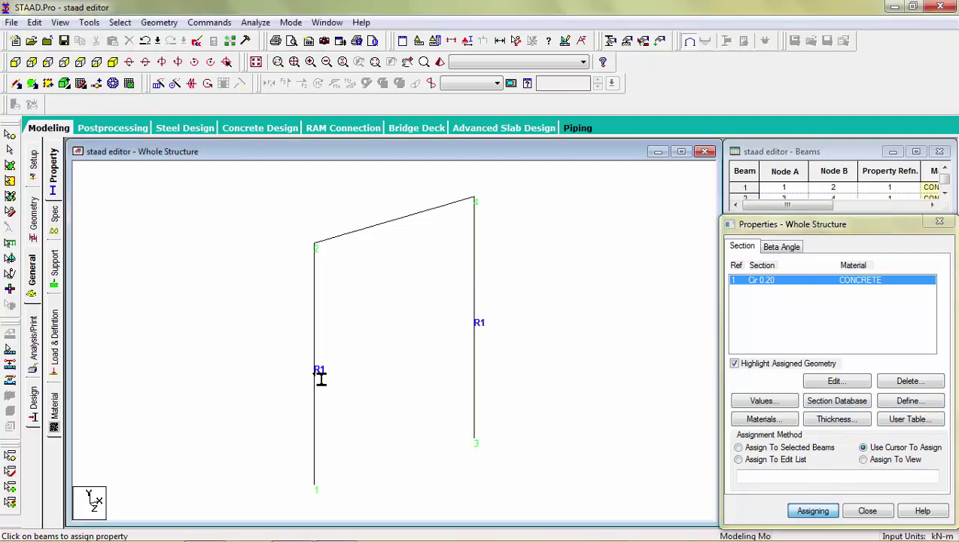
click(200, 47)
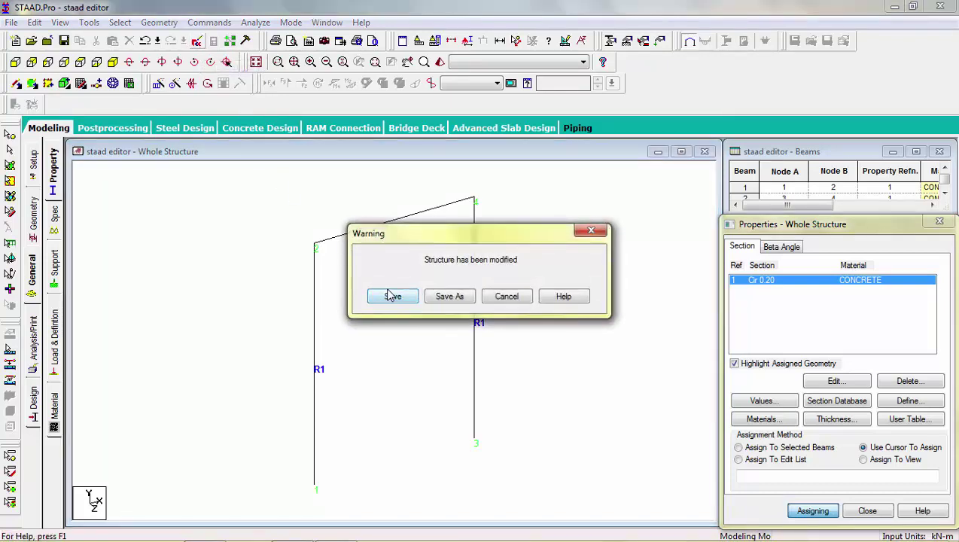
click(388, 296)
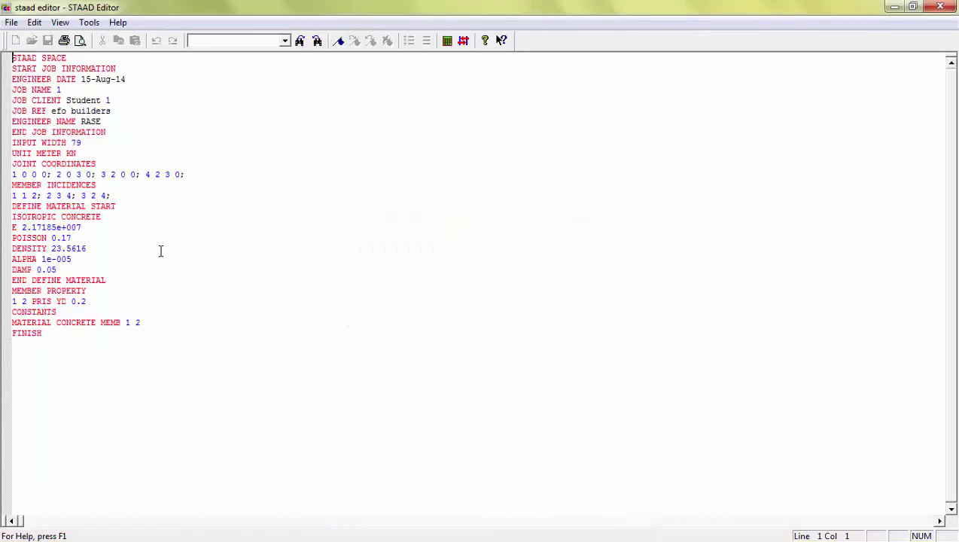
Step: Add a prismatic property line for member 3 with YD 0.2 and ZD 0.2
click(110, 216)
drag(12, 218, 92, 261)
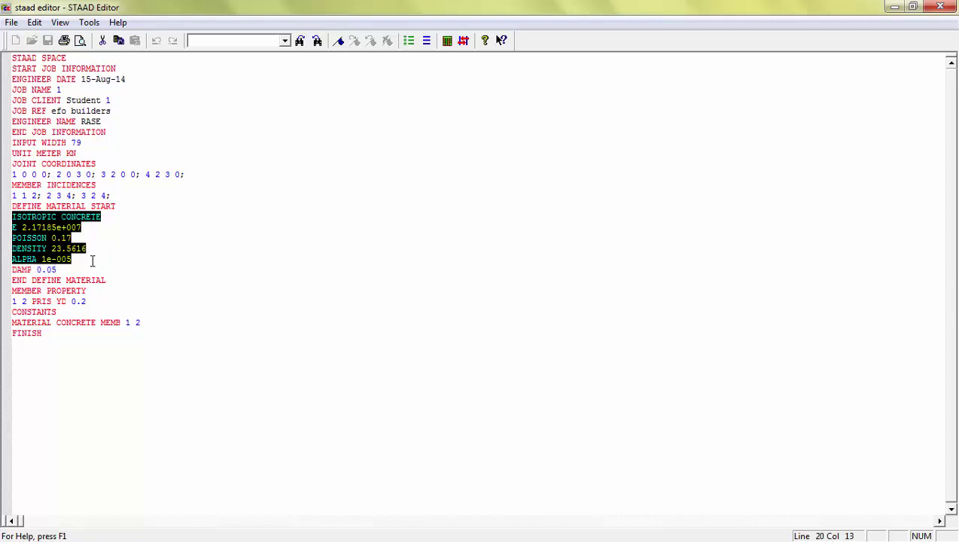
click(92, 232)
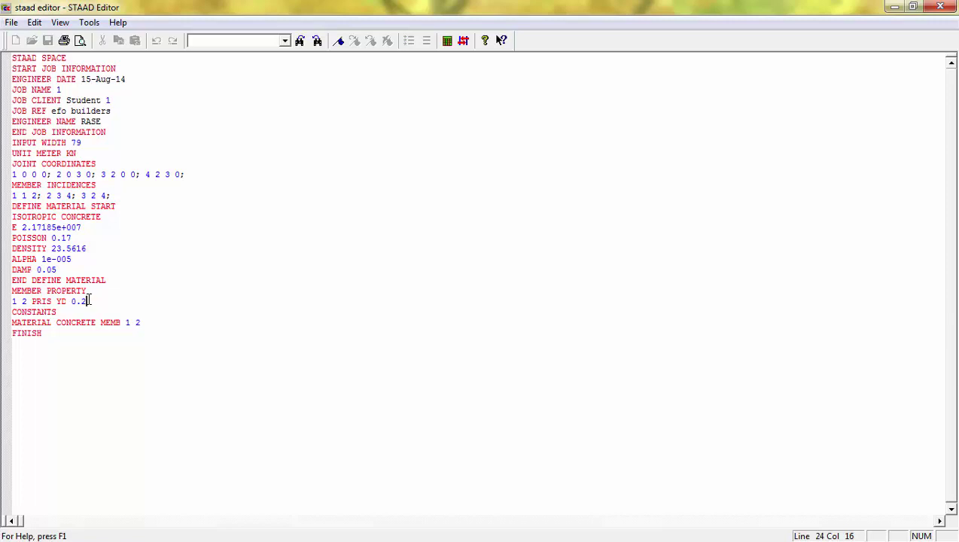
key(Return)
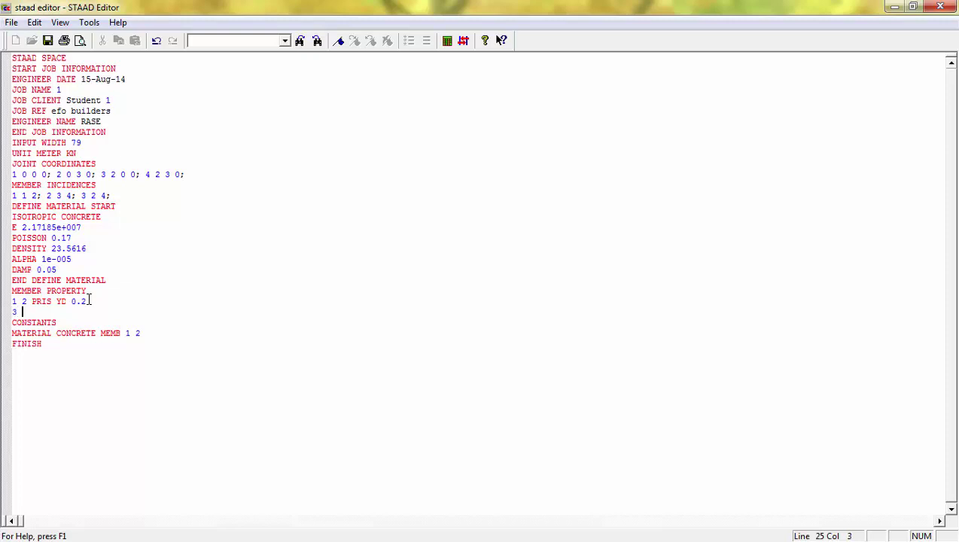
text(3)
key(Caps_Lock)
text(PRO)
text(S)
text(IS )
text(YD )
text(0.2 )
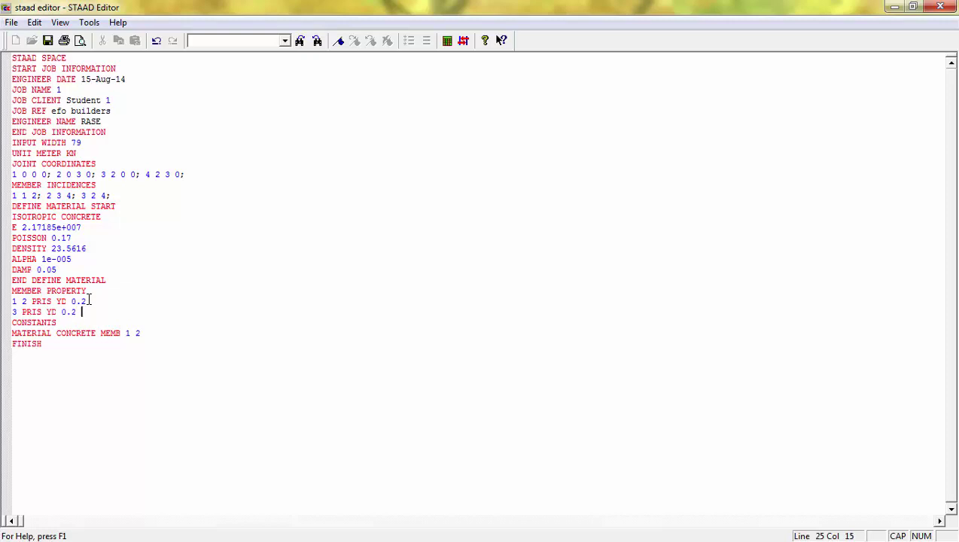
text(ZD )
text(0.)
text(2)
text(3)
Step: Check that concrete material covers members 1 2 3 and close the editor
click(143, 342)
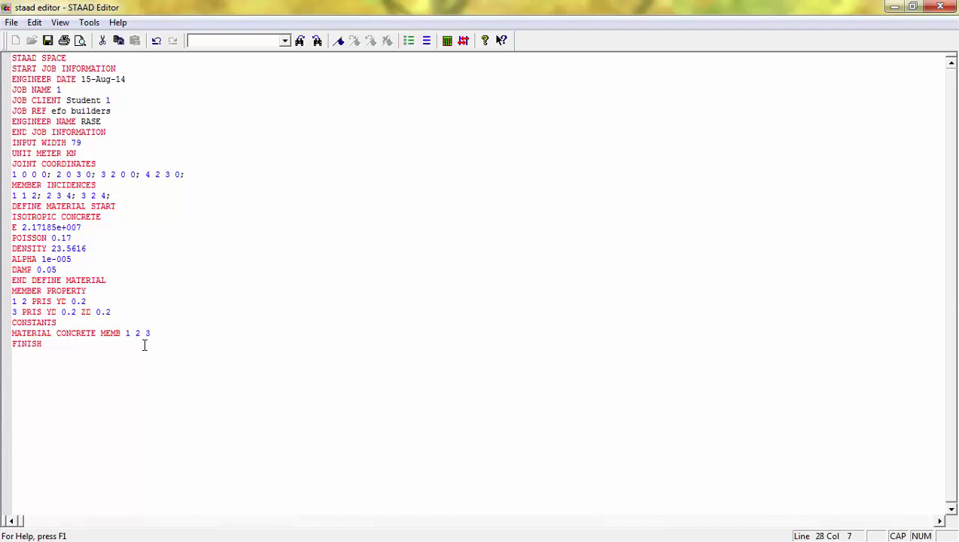
drag(126, 333, 156, 332)
click(156, 333)
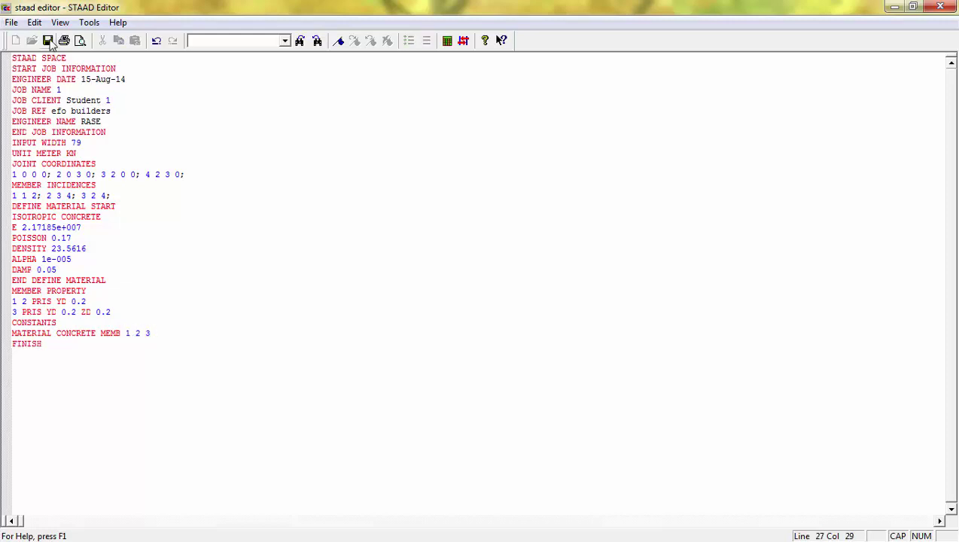
click(940, 7)
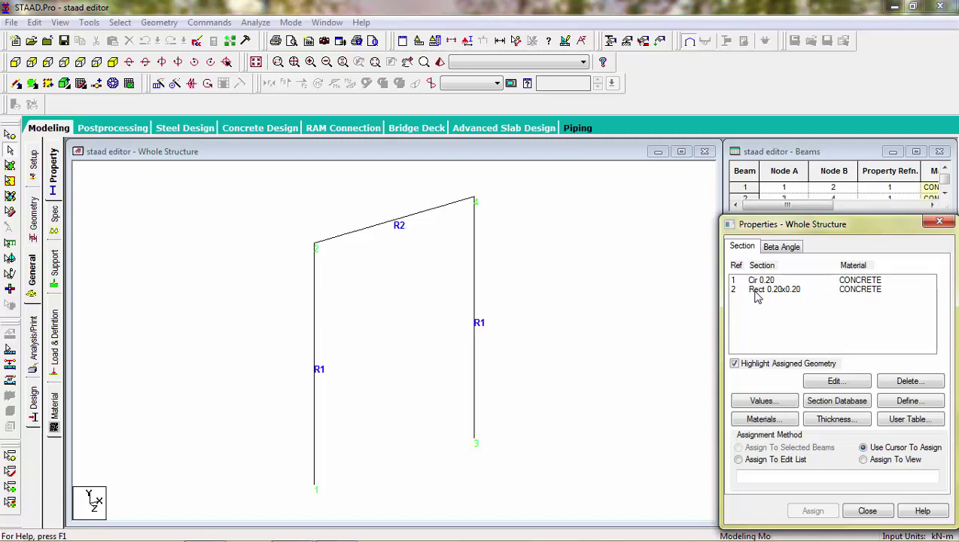
Step: Inspect the Rect 0.20x0.20 section and assign it to roof beam 3 by picking
double_click(756, 292)
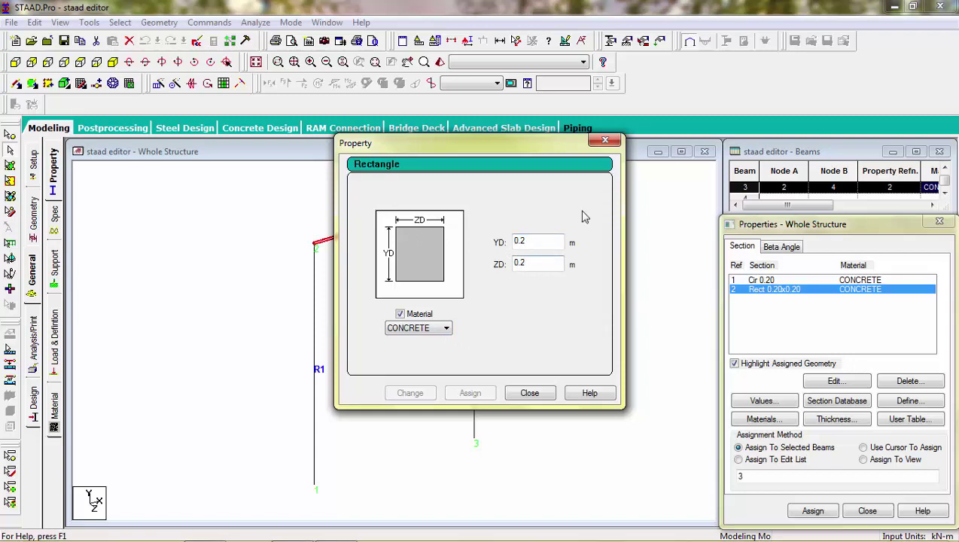
click(605, 140)
click(580, 244)
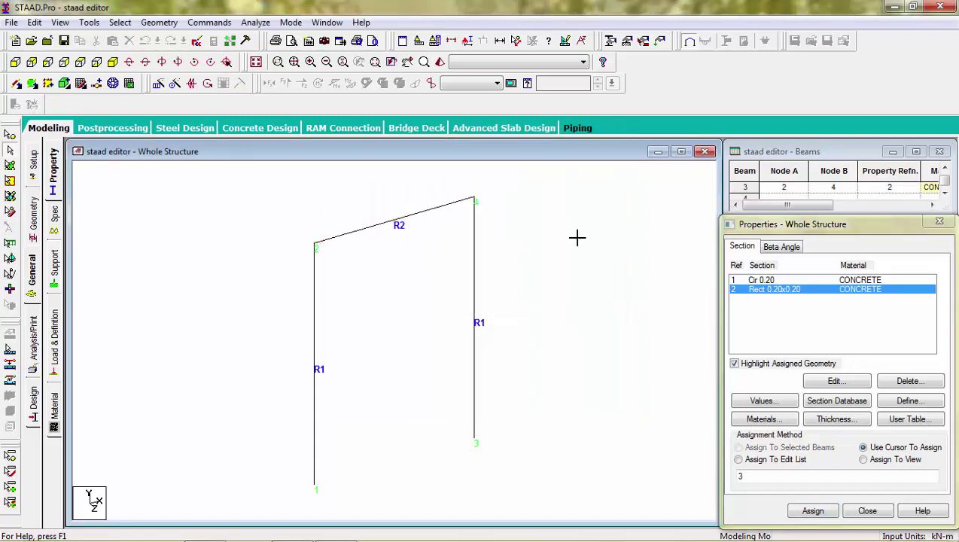
Step: Create a fully fixed support type, Support 2
click(55, 263)
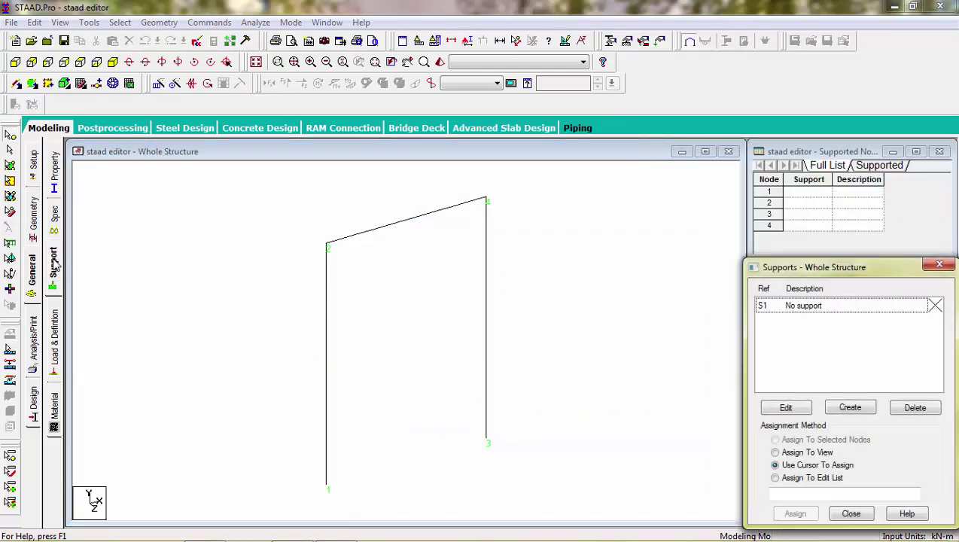
click(849, 408)
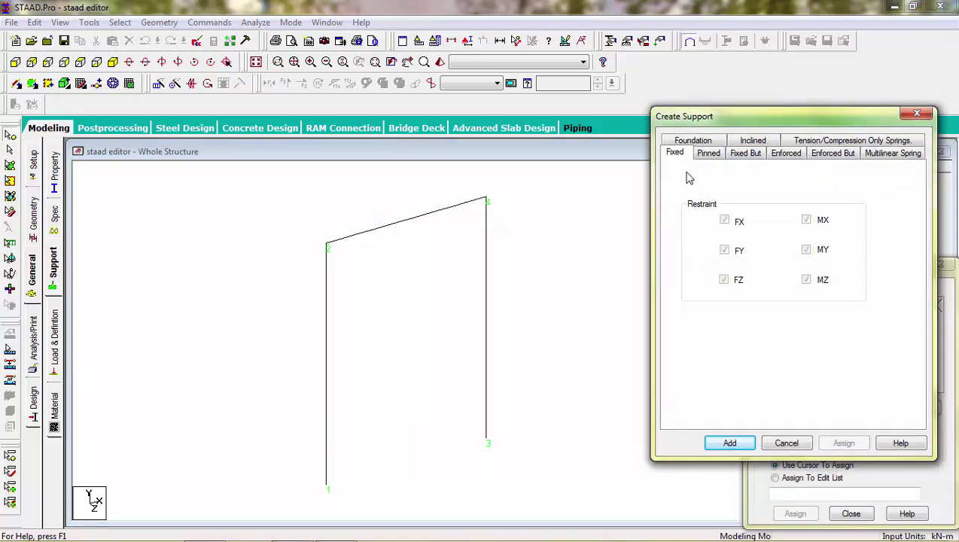
click(732, 446)
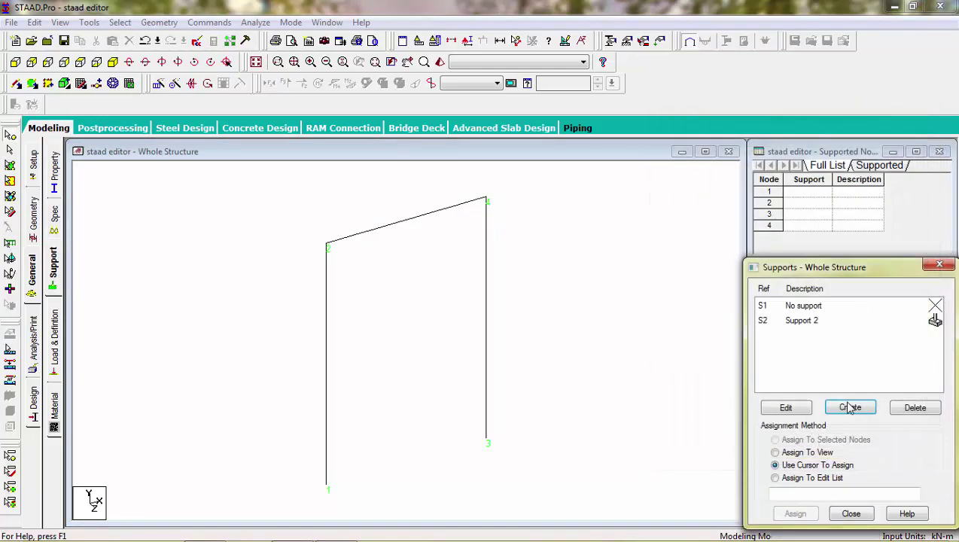
Step: Assign Support 2 to node 3 and save the modified structure
click(835, 320)
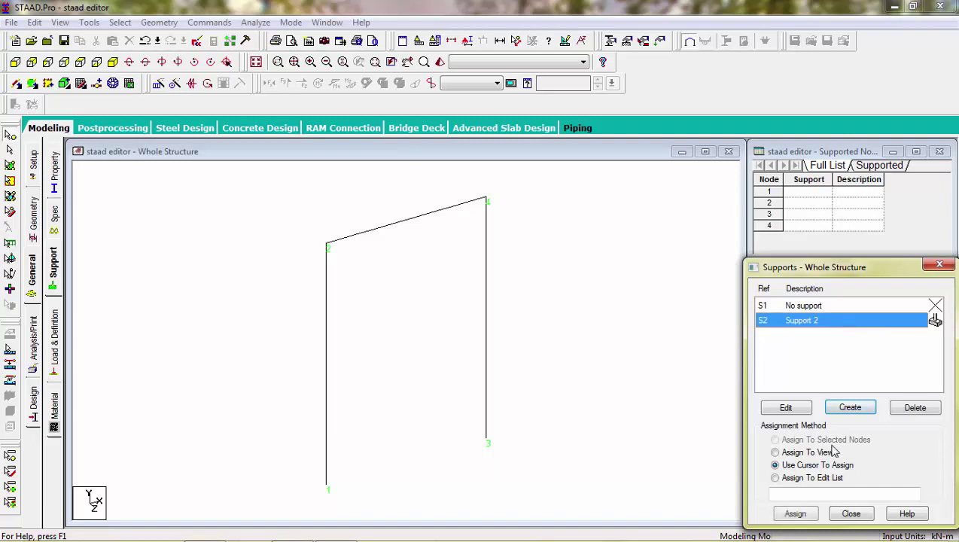
click(797, 517)
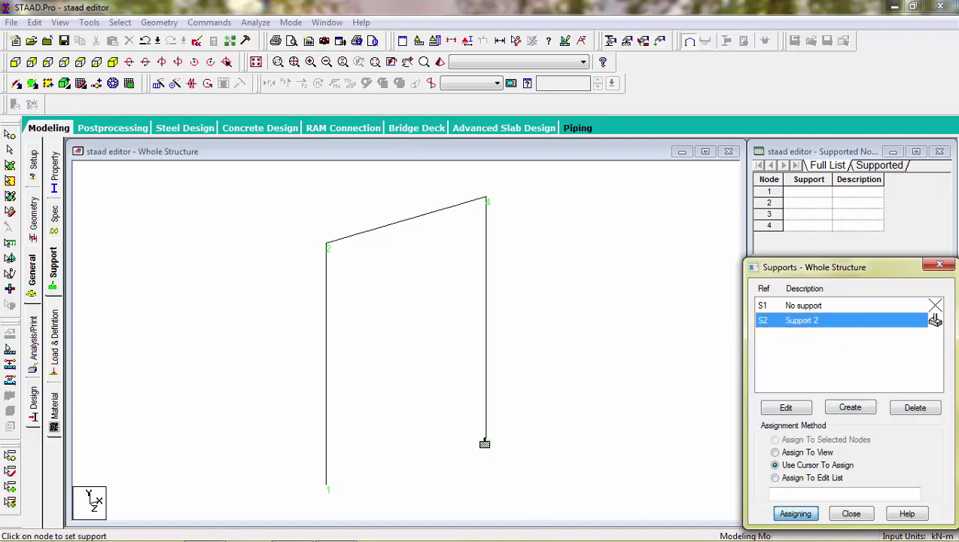
click(485, 442)
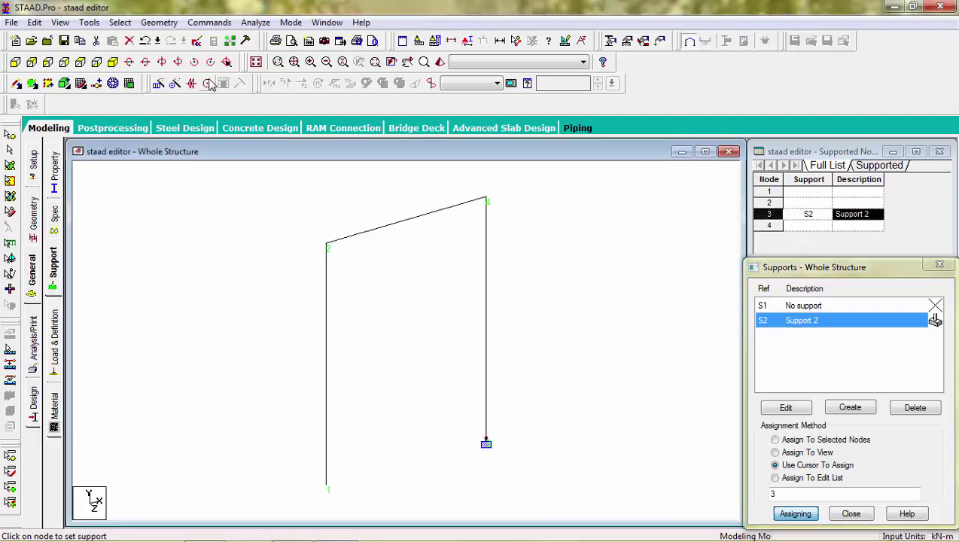
click(194, 43)
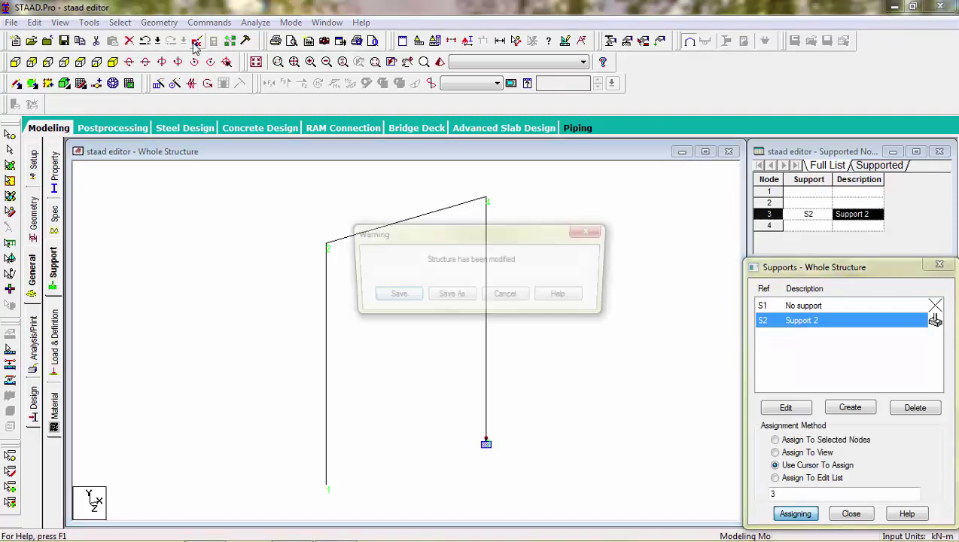
click(379, 297)
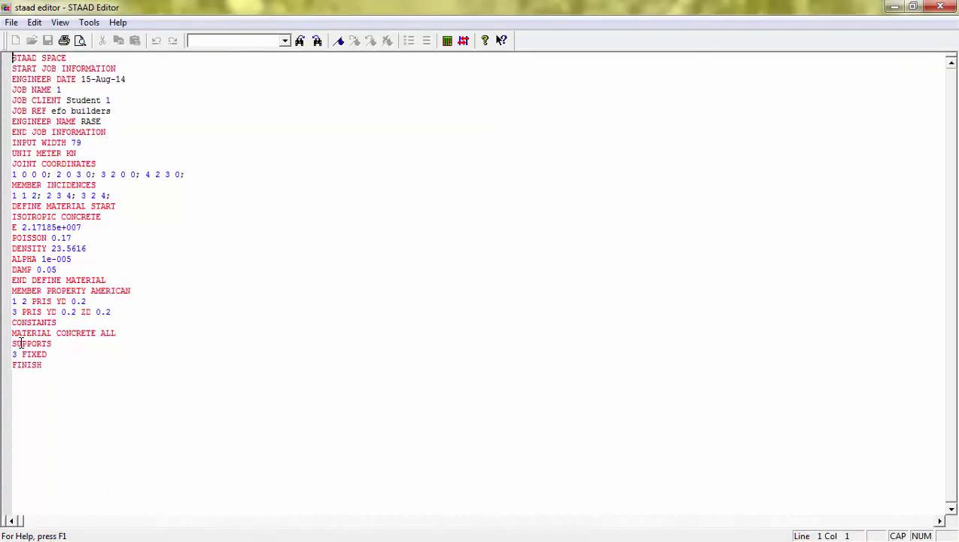
Step: Add a '1 PINNED' support line below '3 FIXED', then save and close the command file
click(16, 343)
click(53, 353)
key(Return)
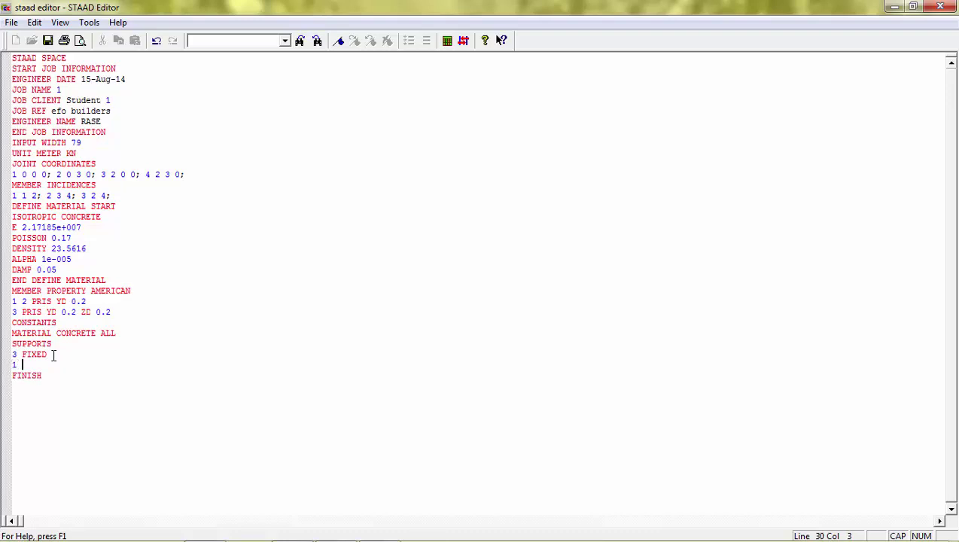
text(1 F)
text(INNED)
click(47, 41)
click(940, 7)
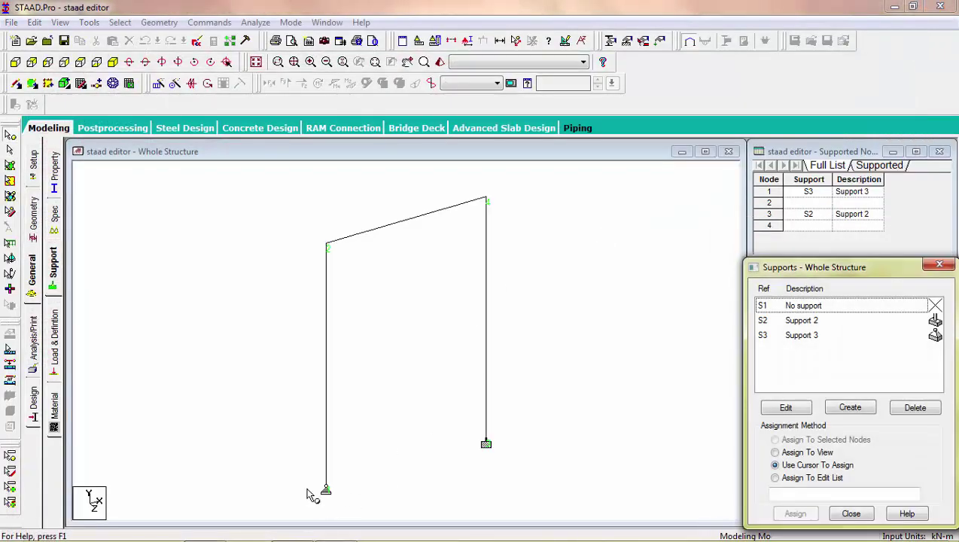
click(841, 339)
double_click(841, 339)
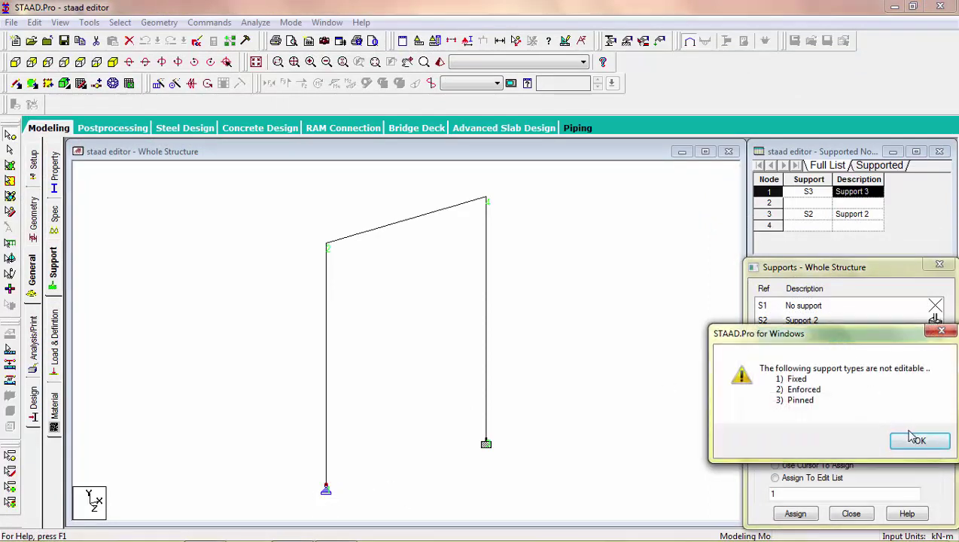
click(928, 445)
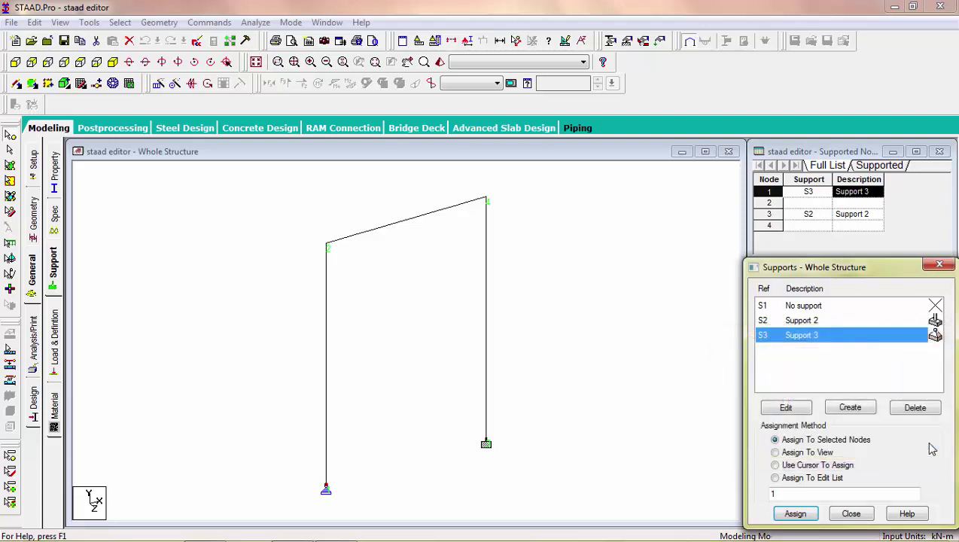
click(828, 320)
click(514, 282)
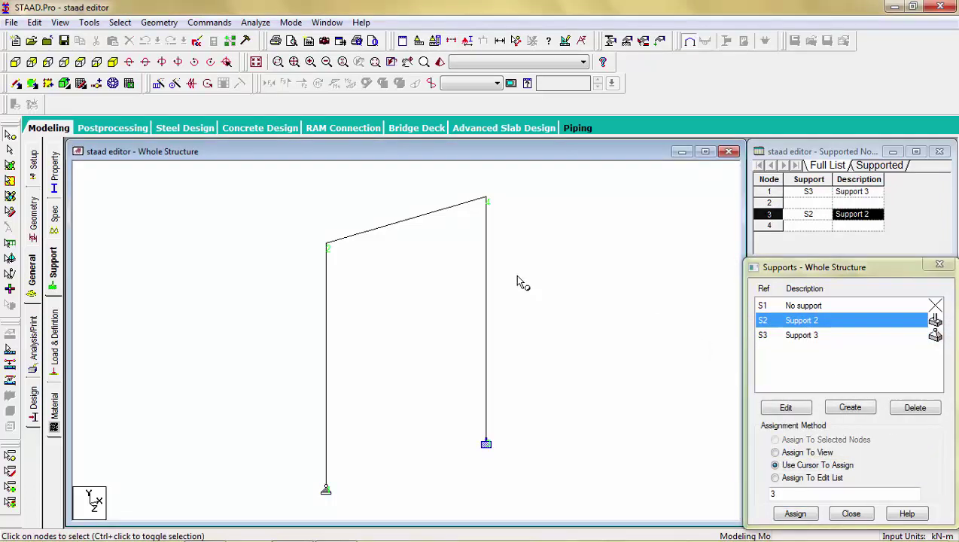
drag(508, 259, 437, 332)
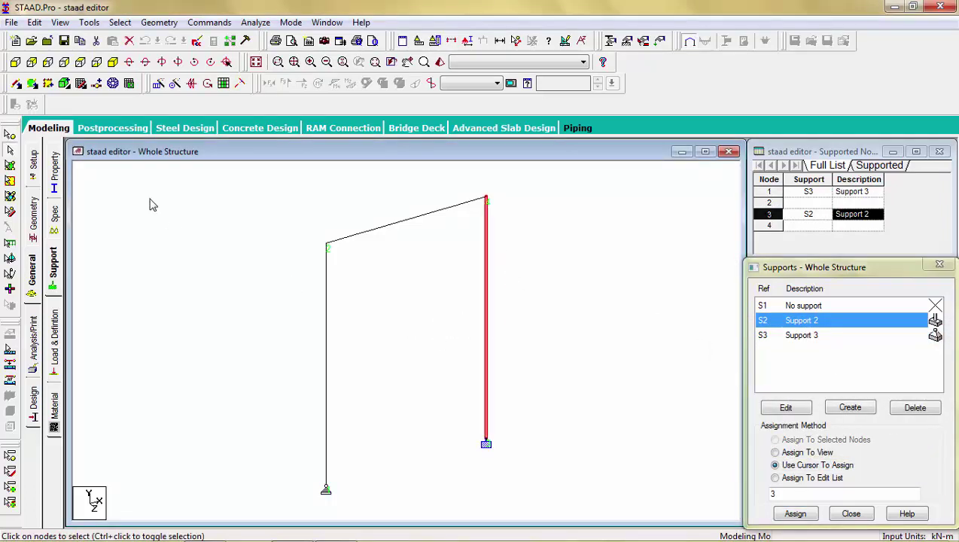
click(160, 87)
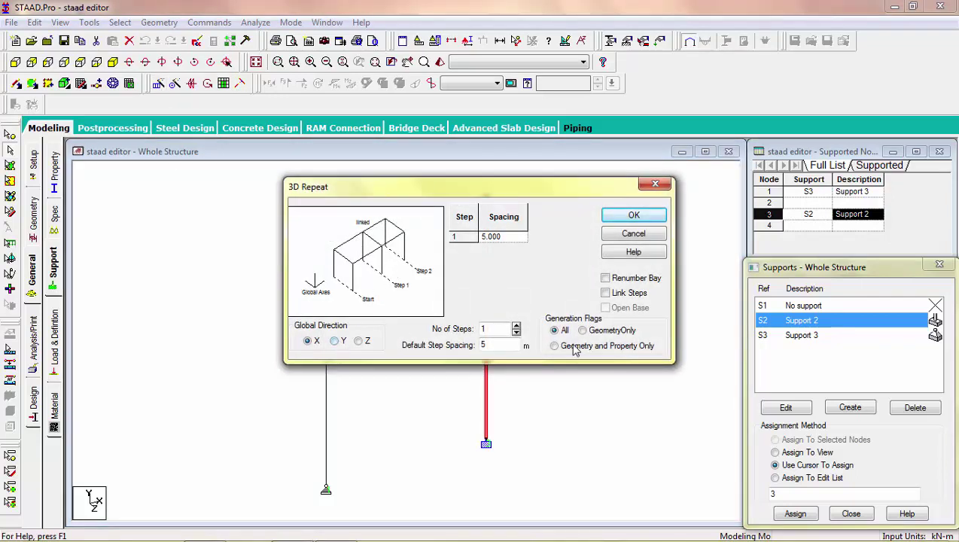
click(605, 293)
click(605, 308)
click(654, 216)
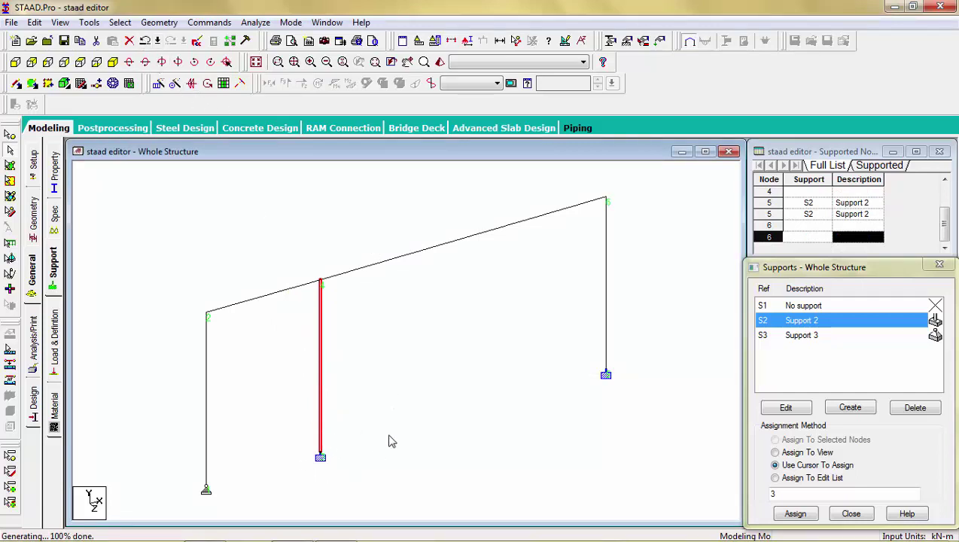
click(145, 42)
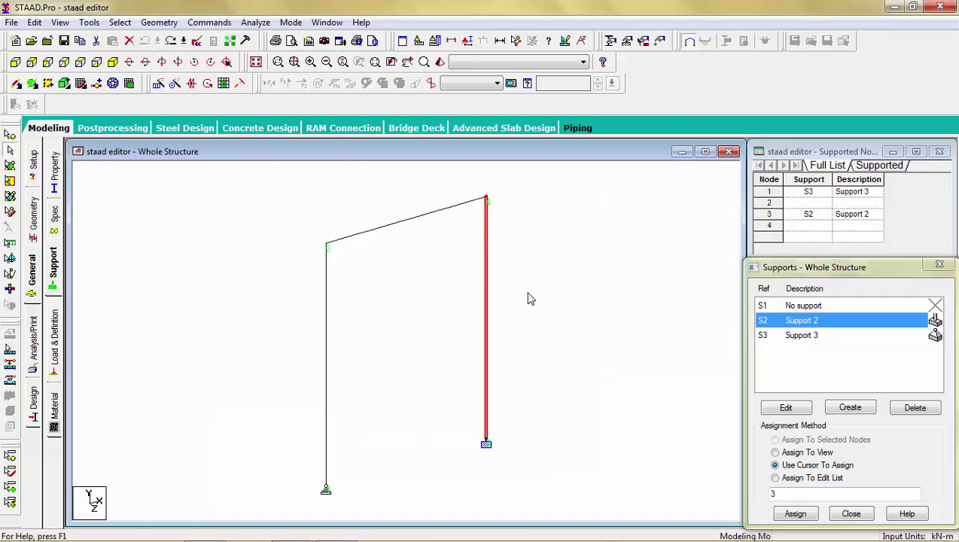
Step: Repeat the bay 3 m in X with Link Steps and Open Base, then select the new right column
click(158, 84)
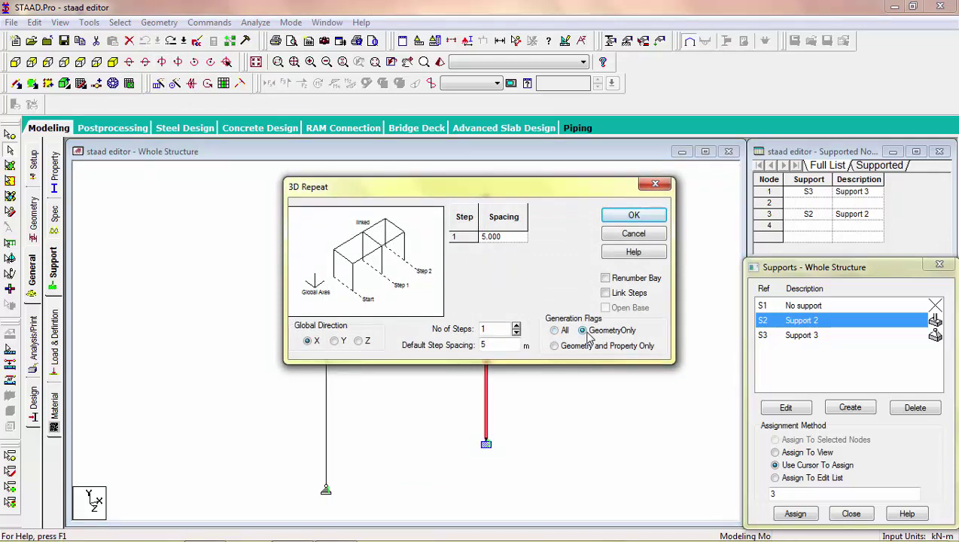
click(606, 292)
click(607, 308)
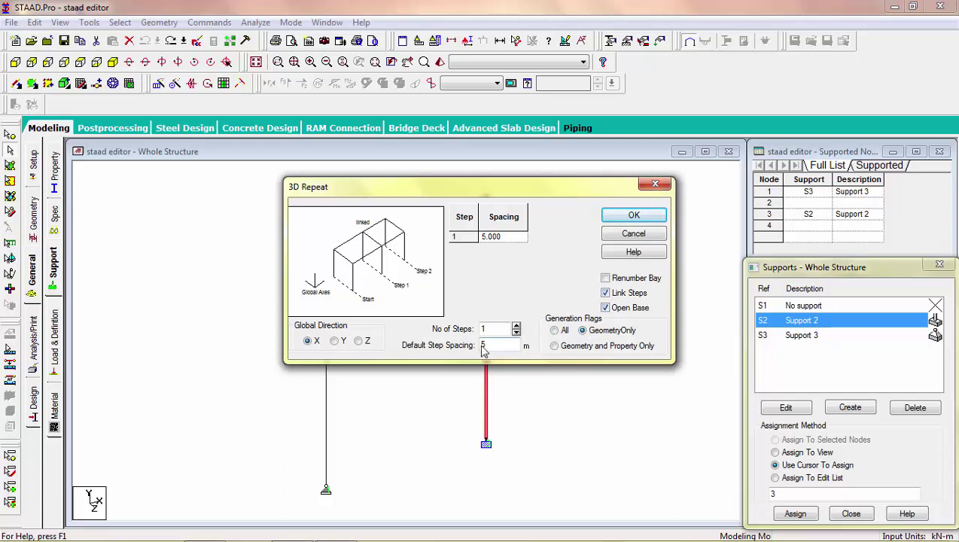
drag(491, 348, 481, 346)
text(3)
click(633, 218)
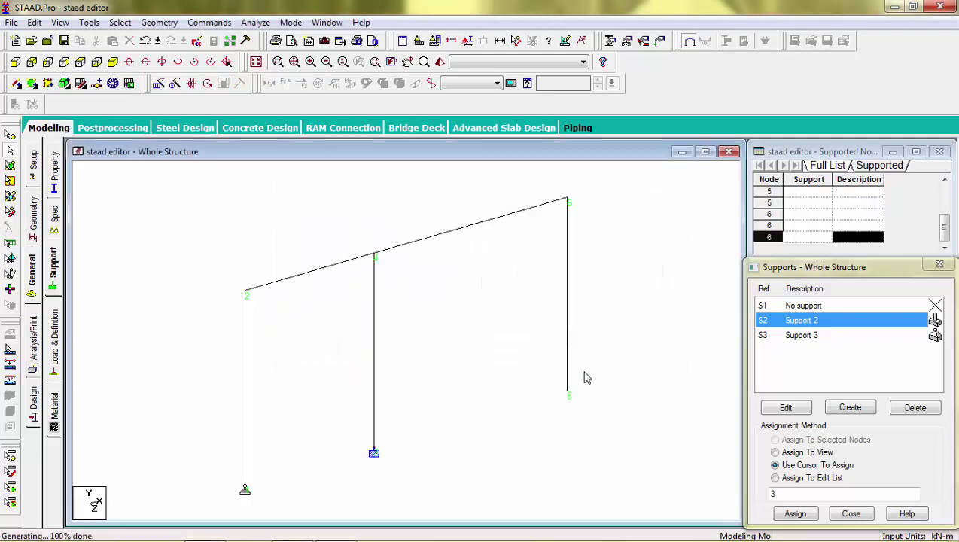
click(569, 300)
double_click(568, 301)
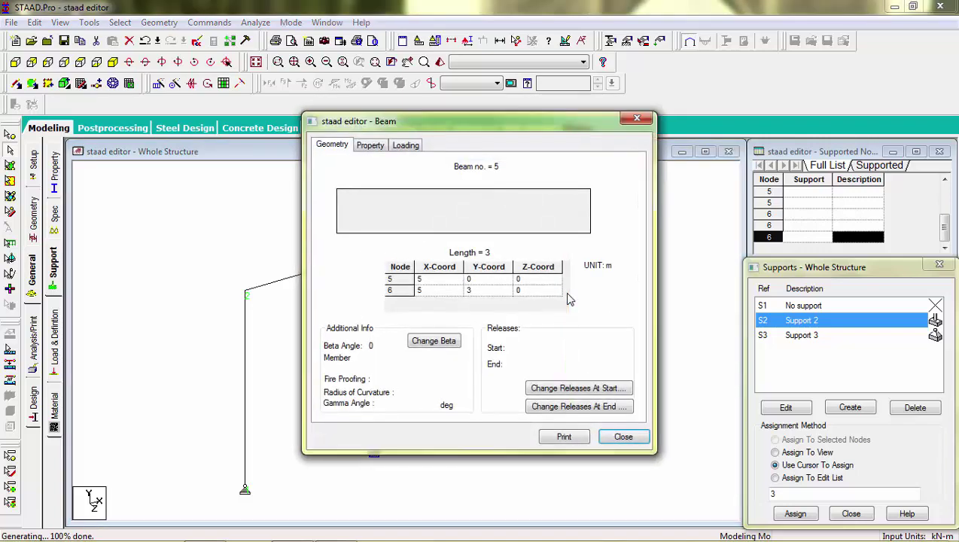
click(366, 144)
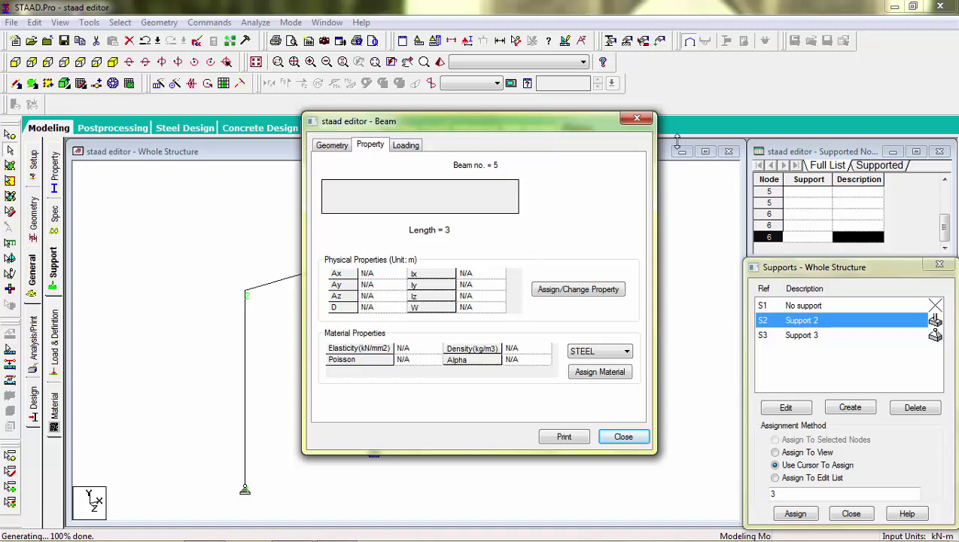
click(638, 120)
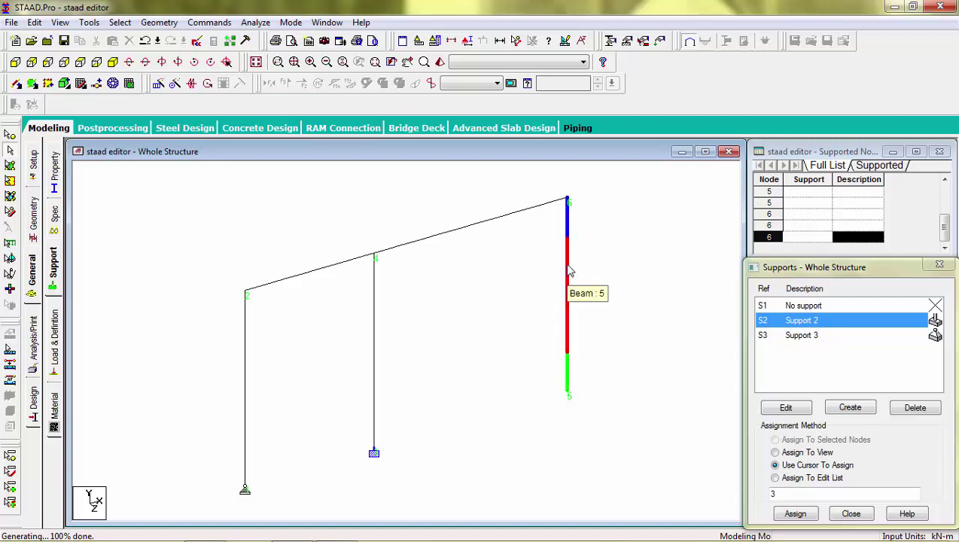
Step: Save the structure, open the command file, and extend the concrete material list to members 1 TO 5
click(197, 40)
click(391, 298)
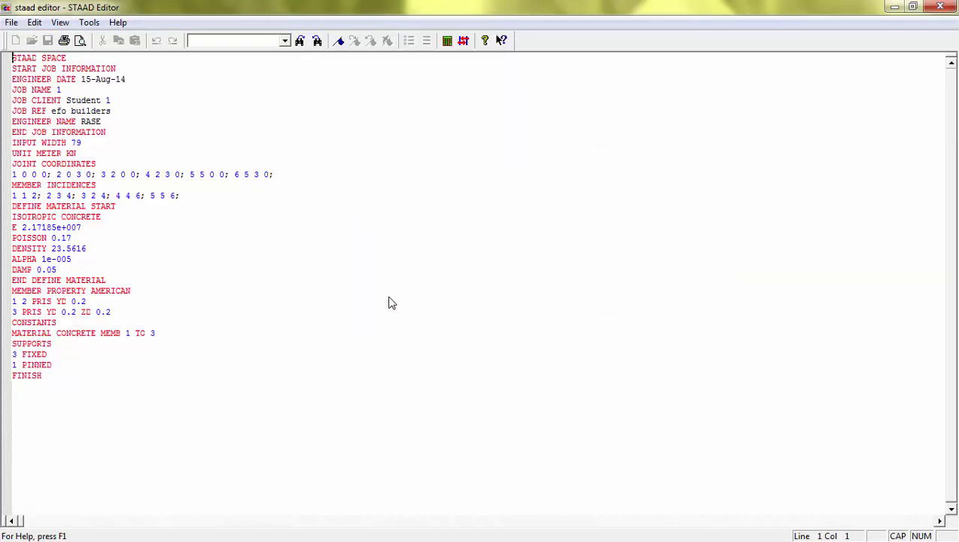
click(155, 333)
key(BackSpace)
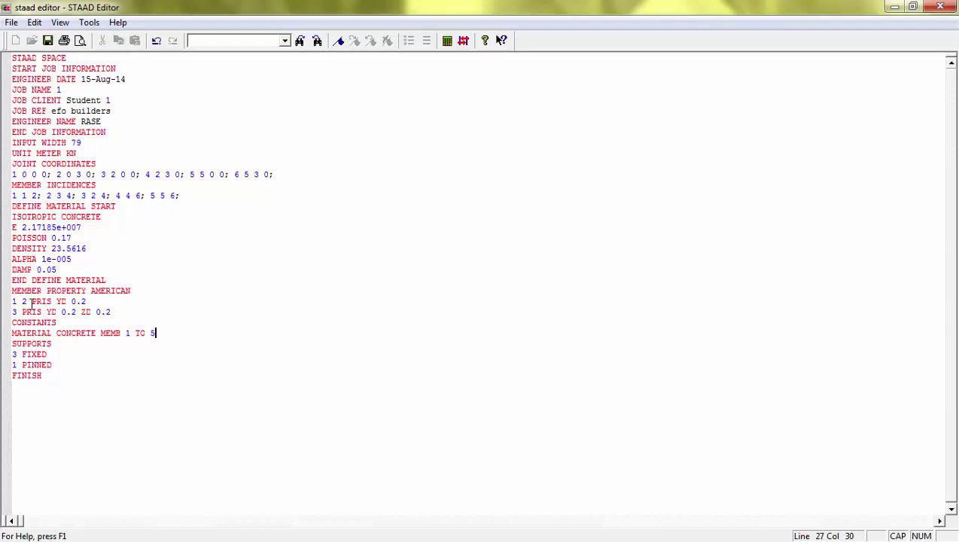
text(5)
text(4)
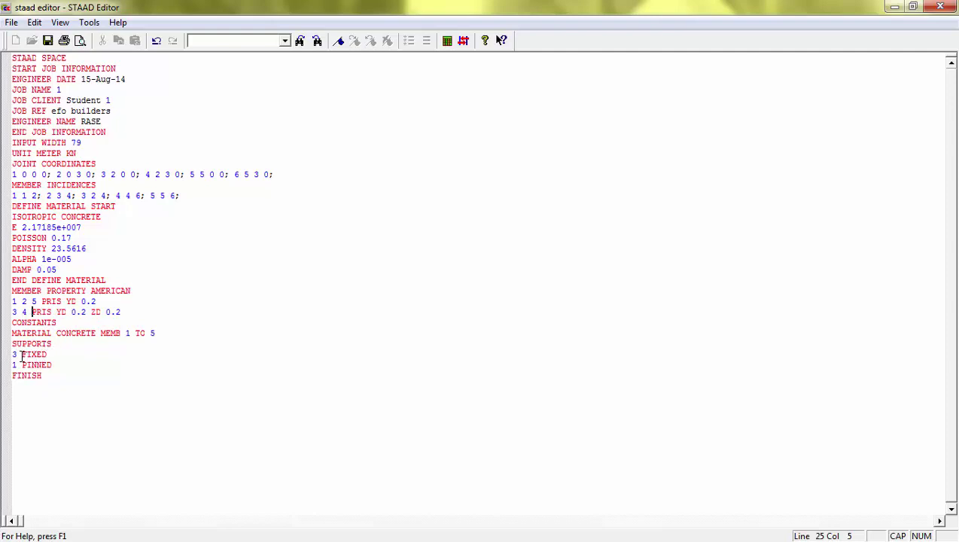
Step: Add a '5 FIXED BUT MZ FX' support line after 1 PINNED, then save and close the editor
click(54, 344)
click(57, 365)
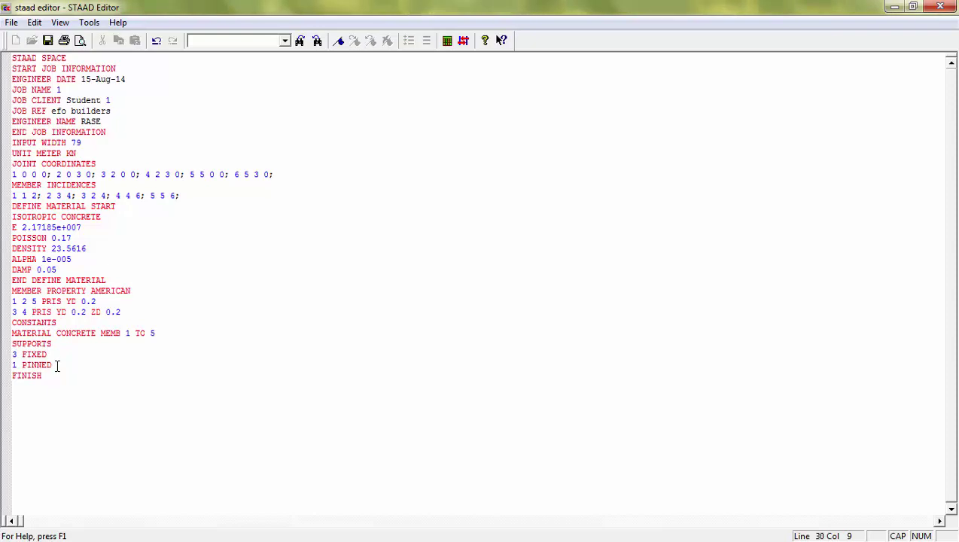
key(Return)
text(FIXED BUT)
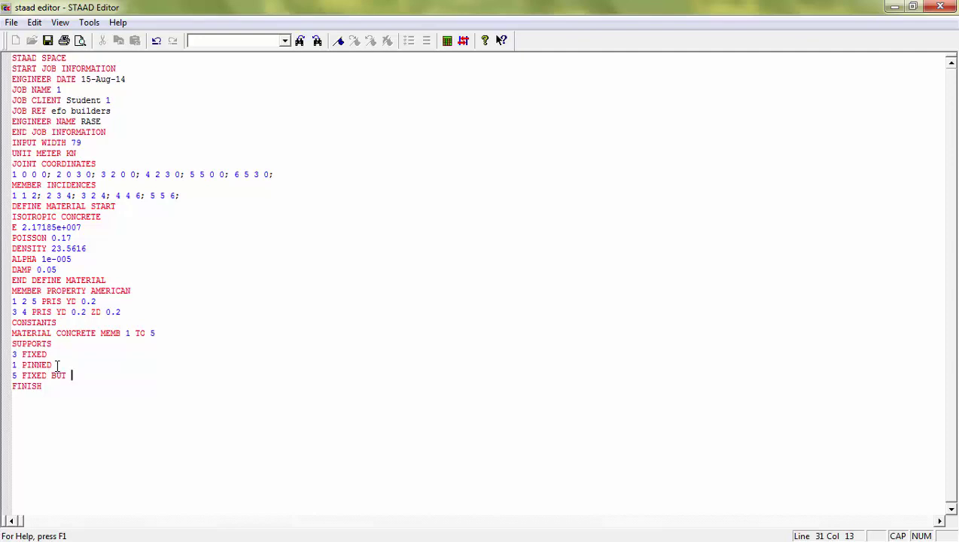
key(BackSpace)
key(BackSpace)
text(Z F)
click(124, 384)
click(48, 42)
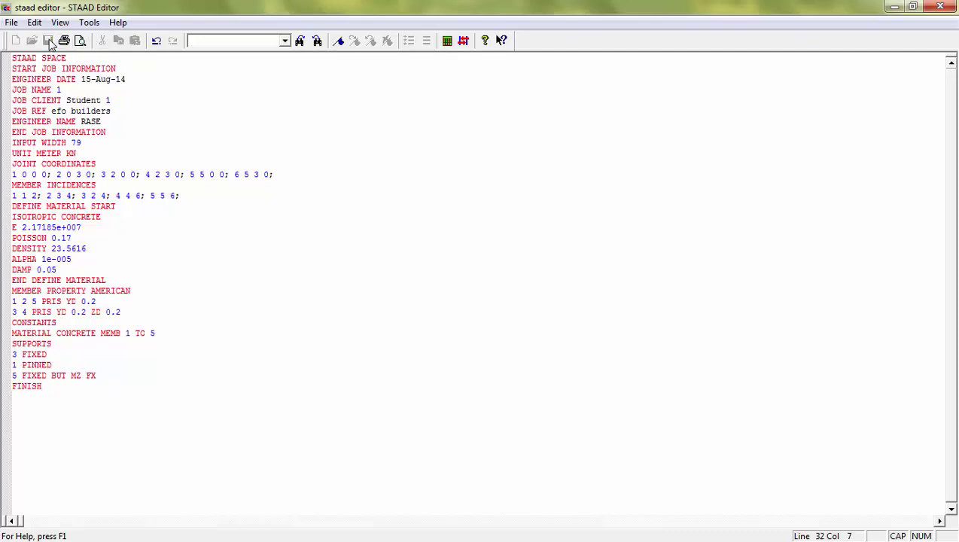
click(940, 6)
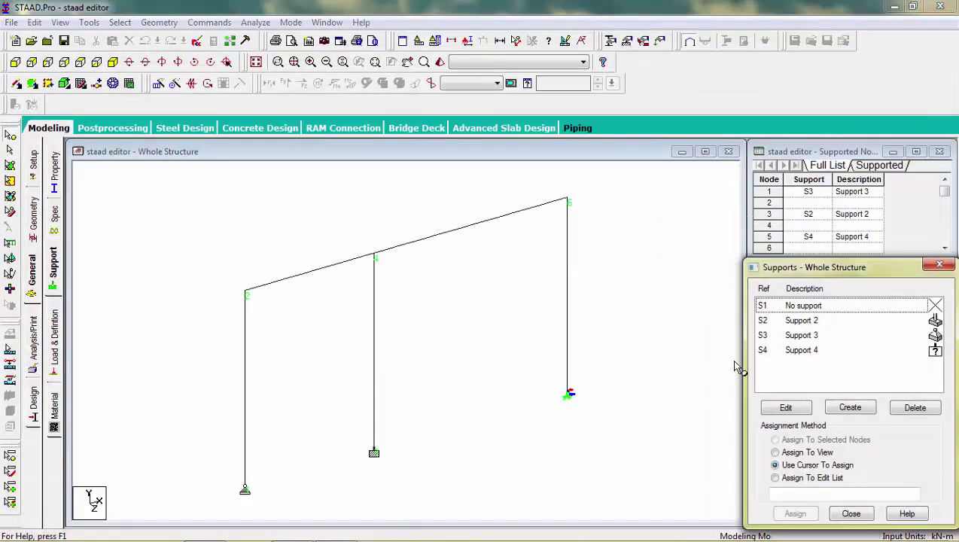
Step: Inspect Support 4's settings without changing them, then go to the member Property page
click(802, 351)
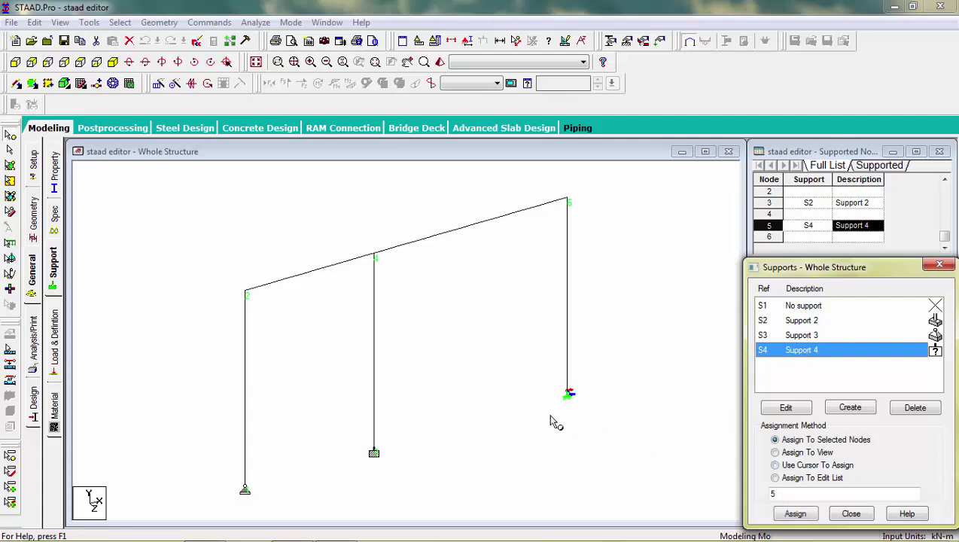
double_click(785, 352)
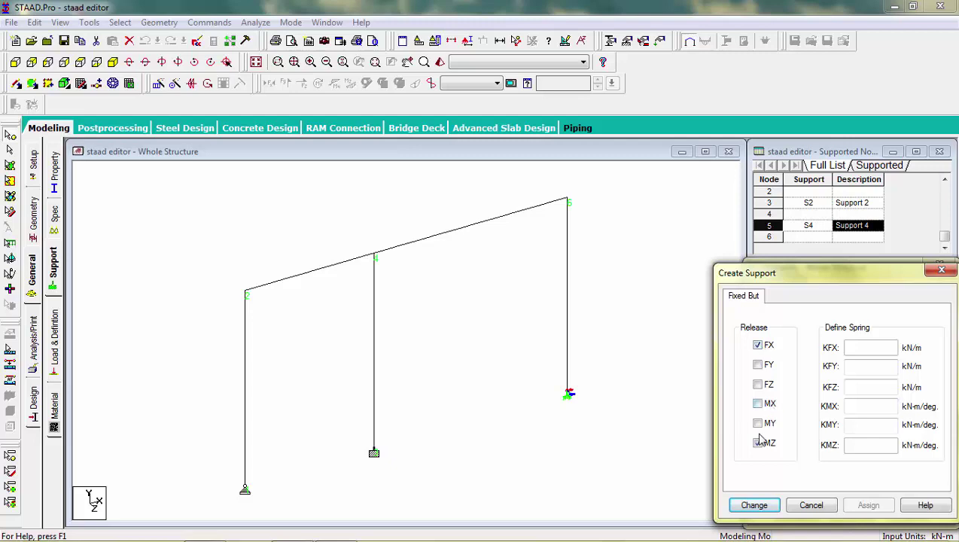
click(810, 506)
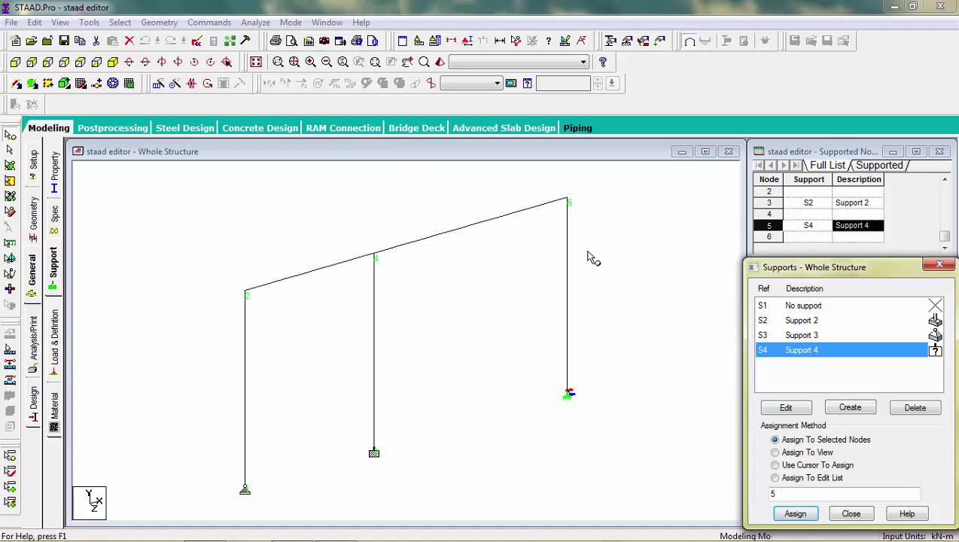
click(57, 167)
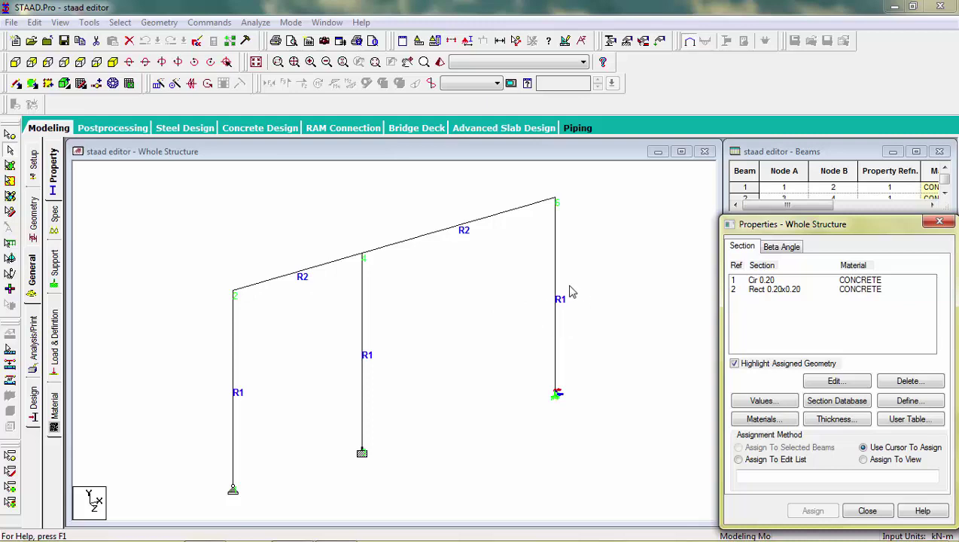
Step: Check the column and rafter sections and pick the Rect 0.20x0.20 section for the roof beams
click(556, 301)
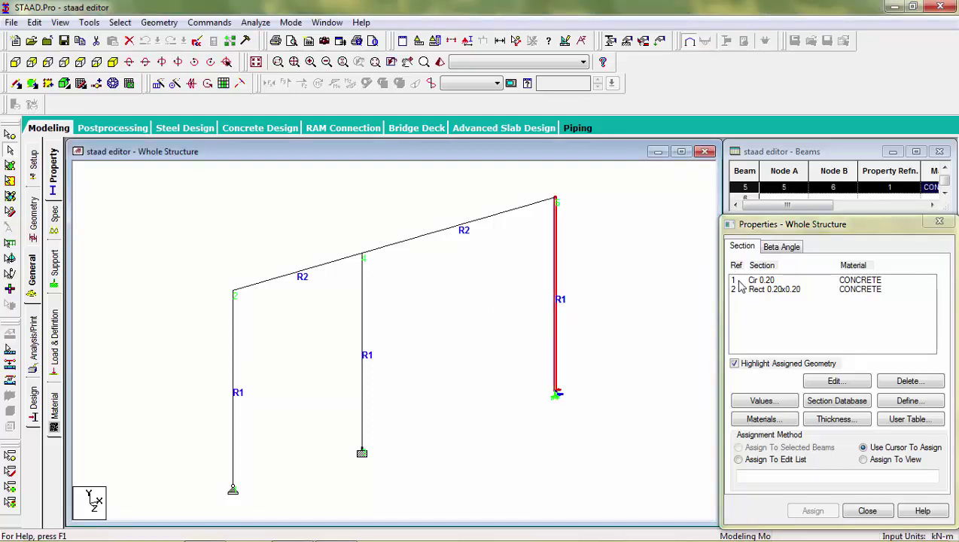
click(489, 219)
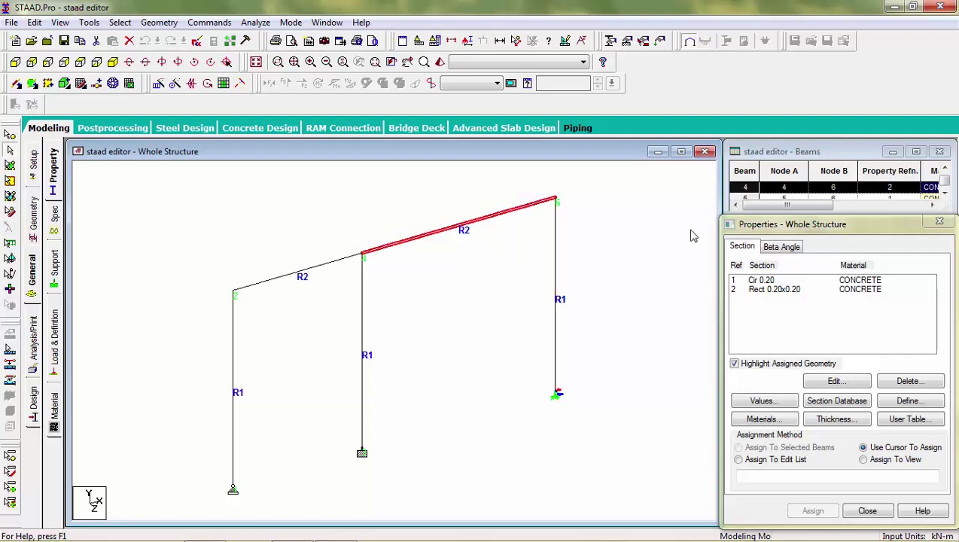
click(772, 291)
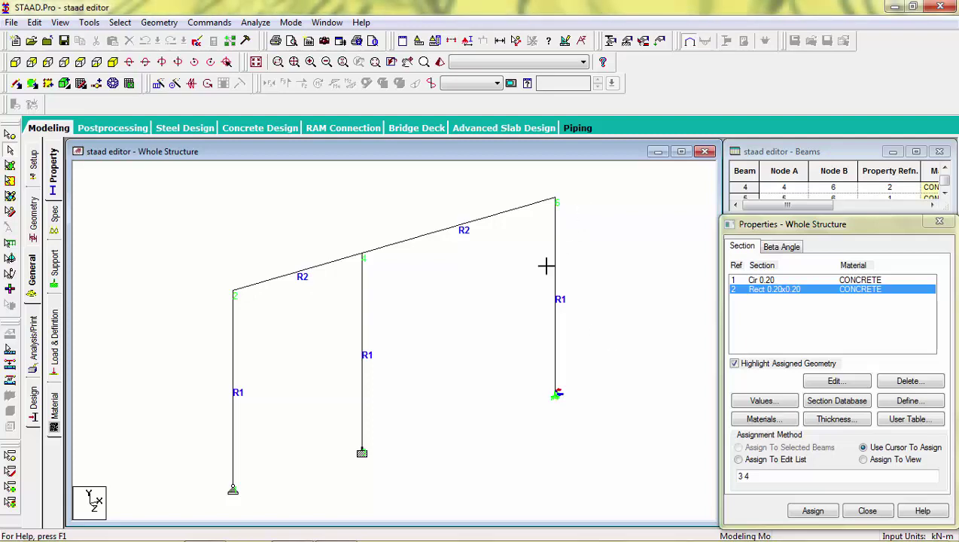
drag(582, 202, 549, 270)
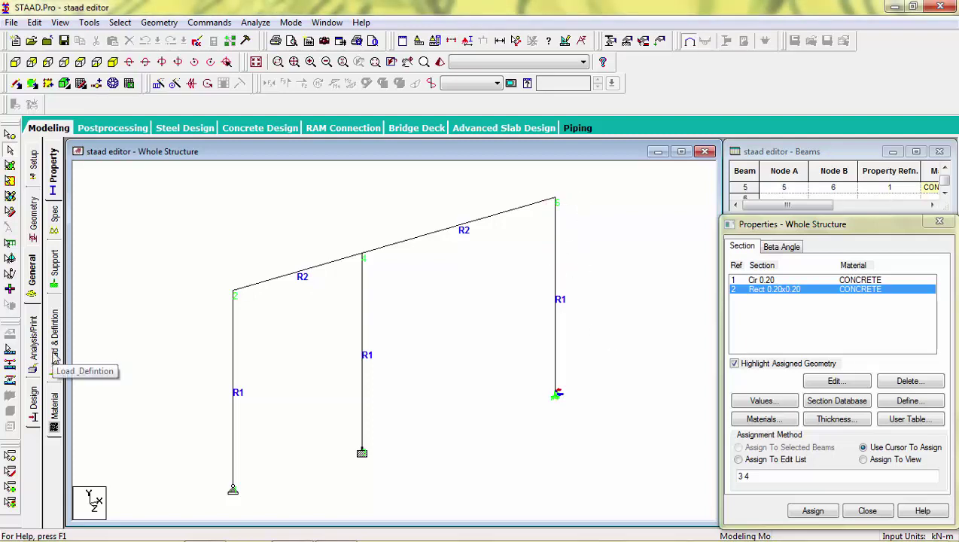
click(54, 360)
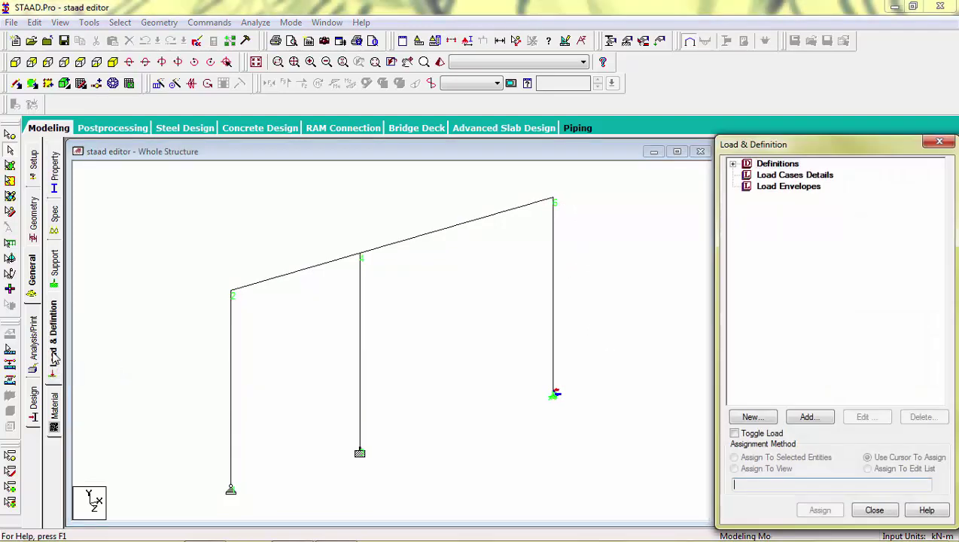
Step: Create load case 1 titled DEAD LOAD with loading type Dead
click(762, 178)
click(809, 417)
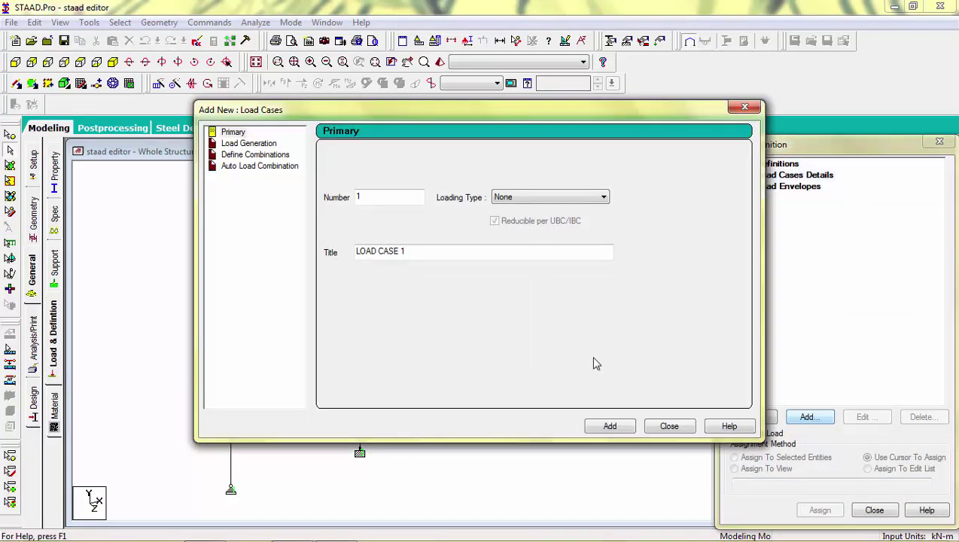
drag(443, 253, 237, 285)
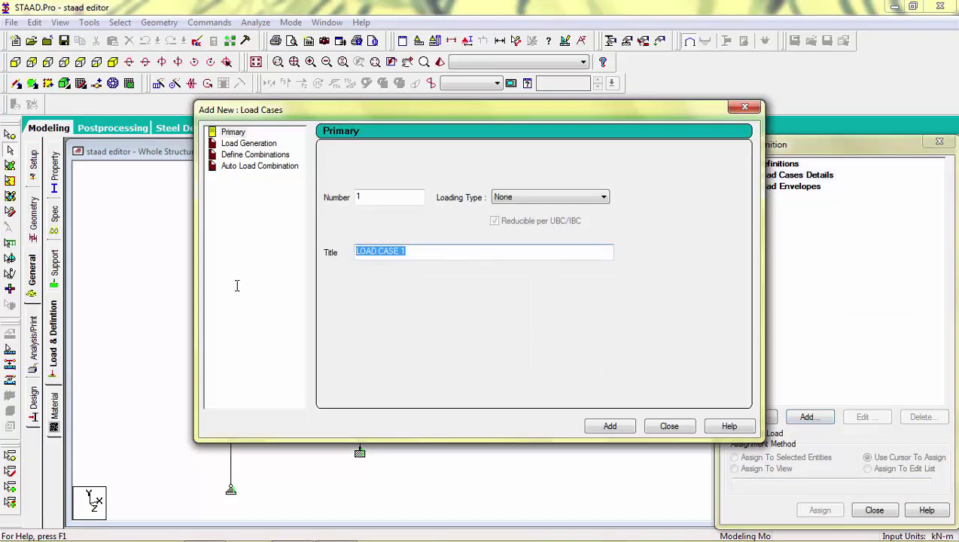
text(DEAD LOAD)
click(561, 198)
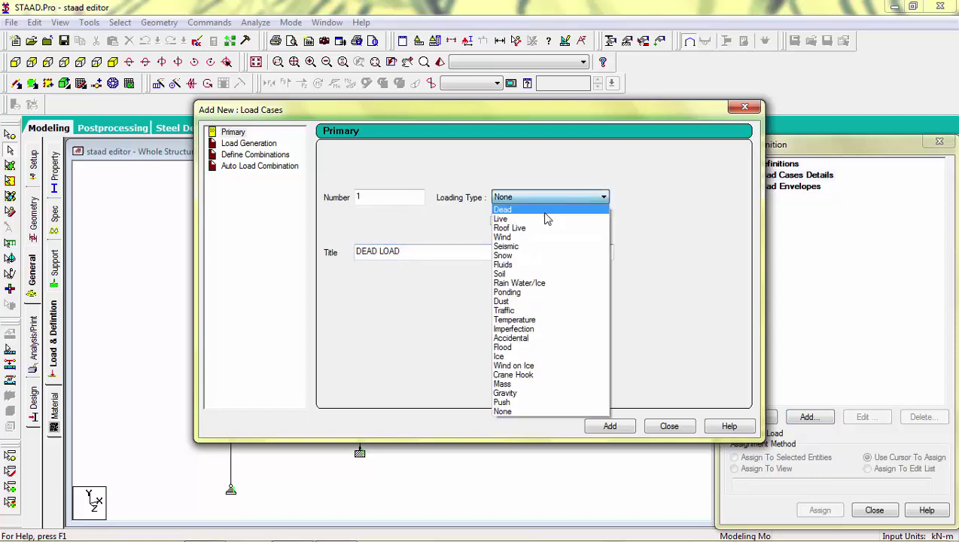
click(544, 211)
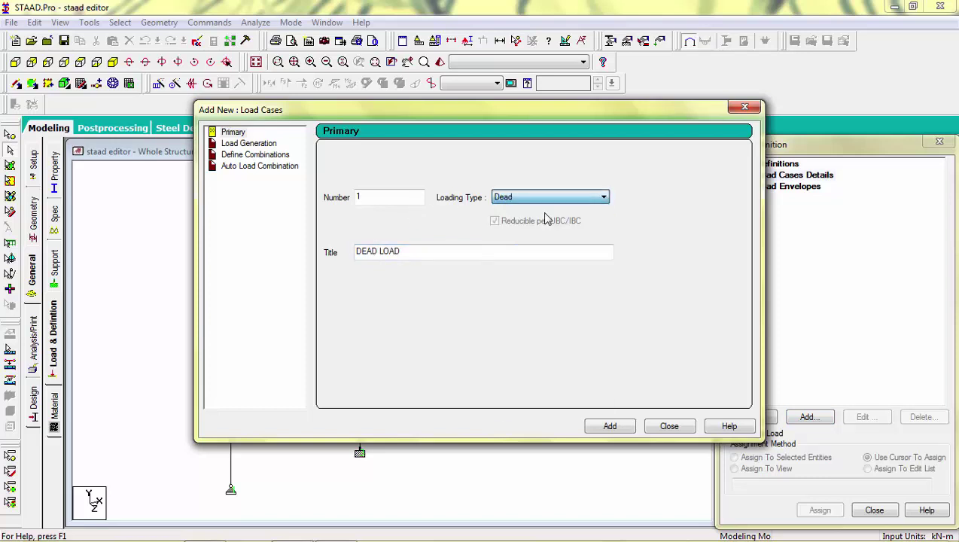
click(606, 429)
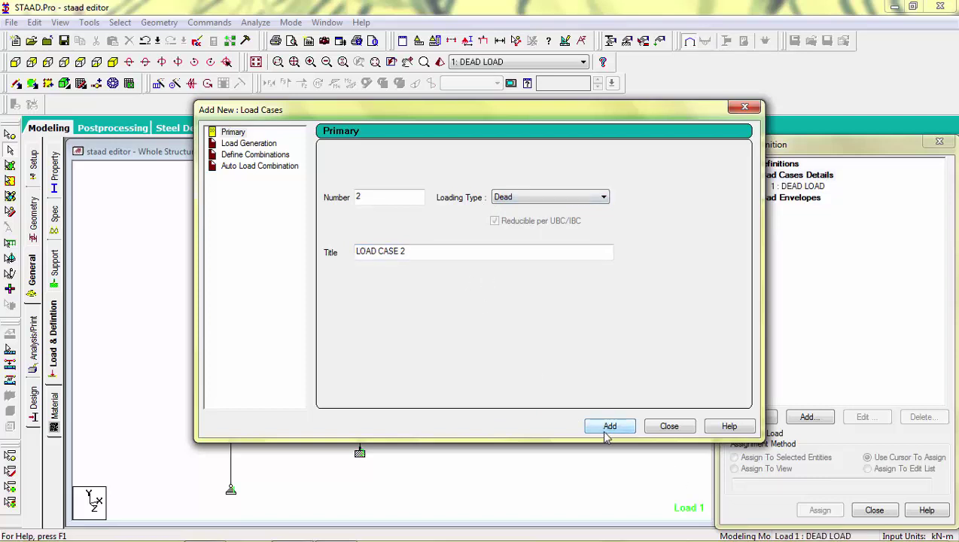
click(666, 428)
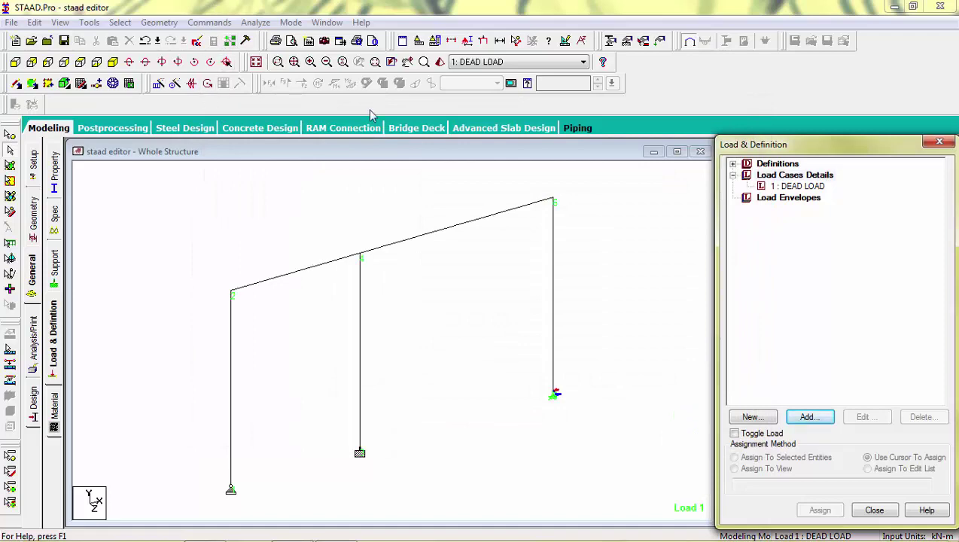
click(786, 186)
Step: Add a selfweight Y -1 load item to the DEAD LOAD case
click(802, 420)
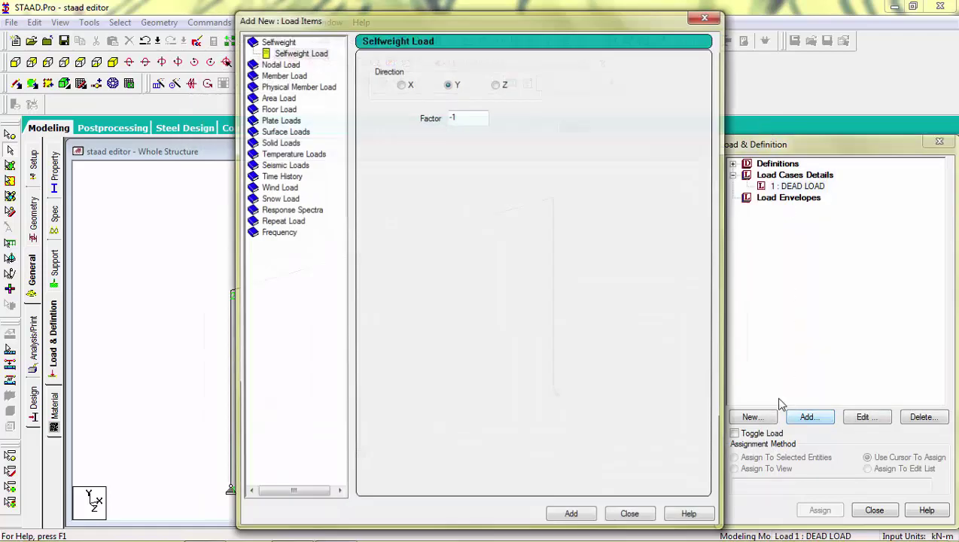
click(297, 52)
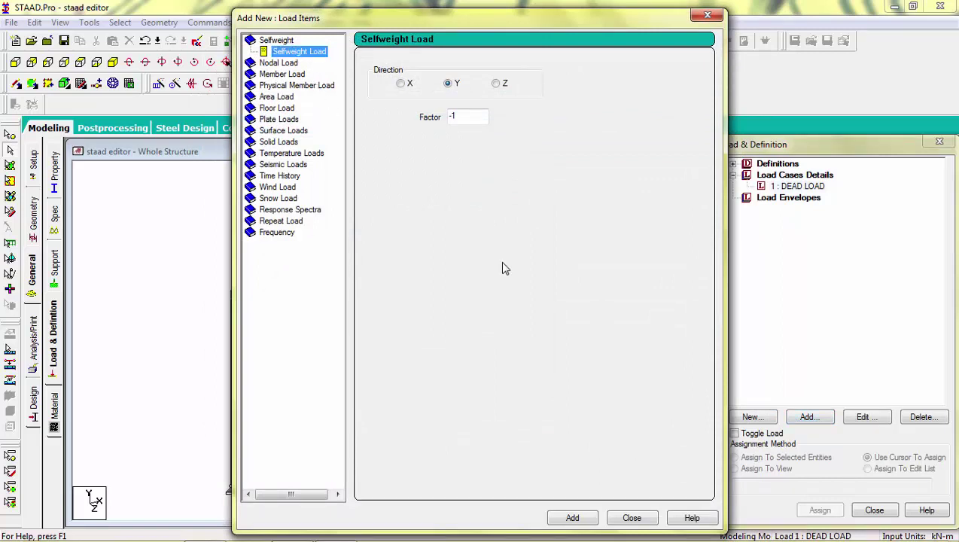
click(571, 518)
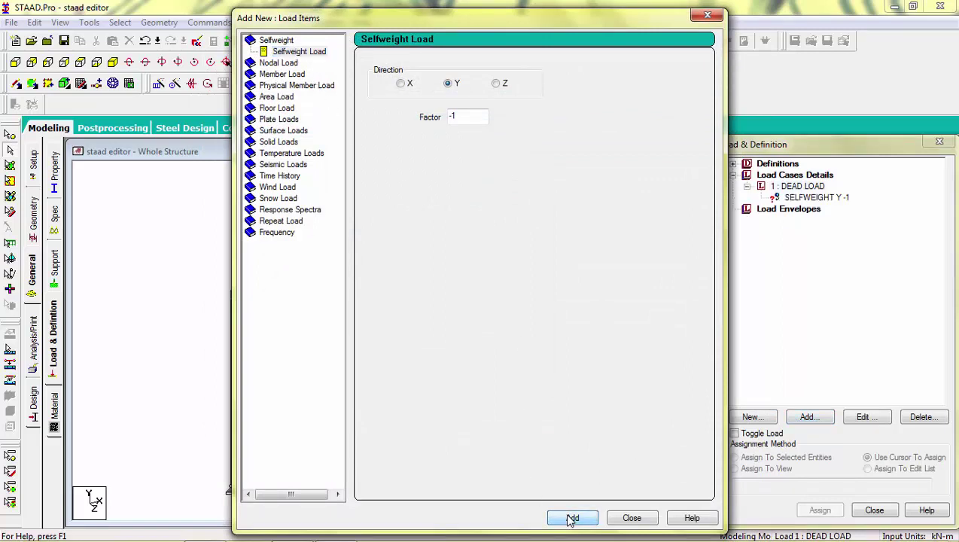
click(286, 65)
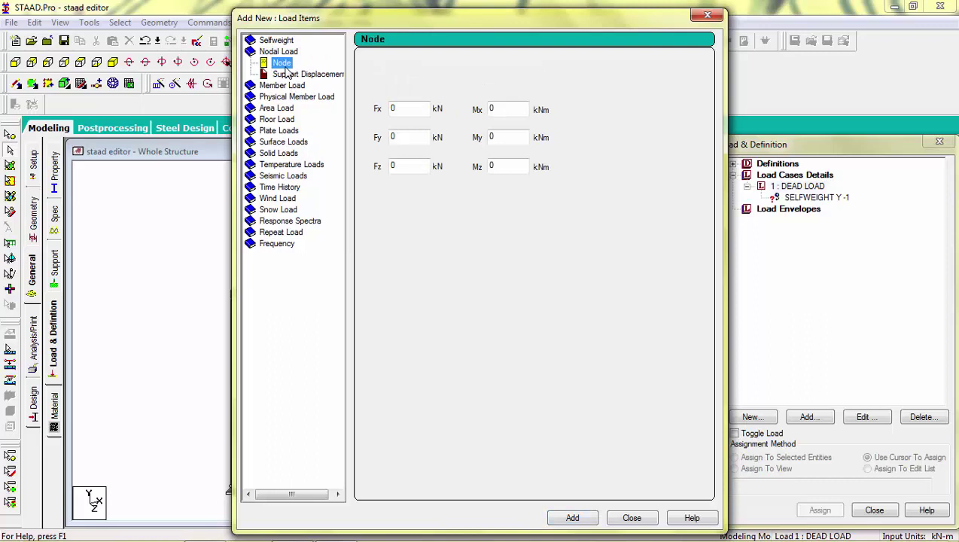
click(283, 86)
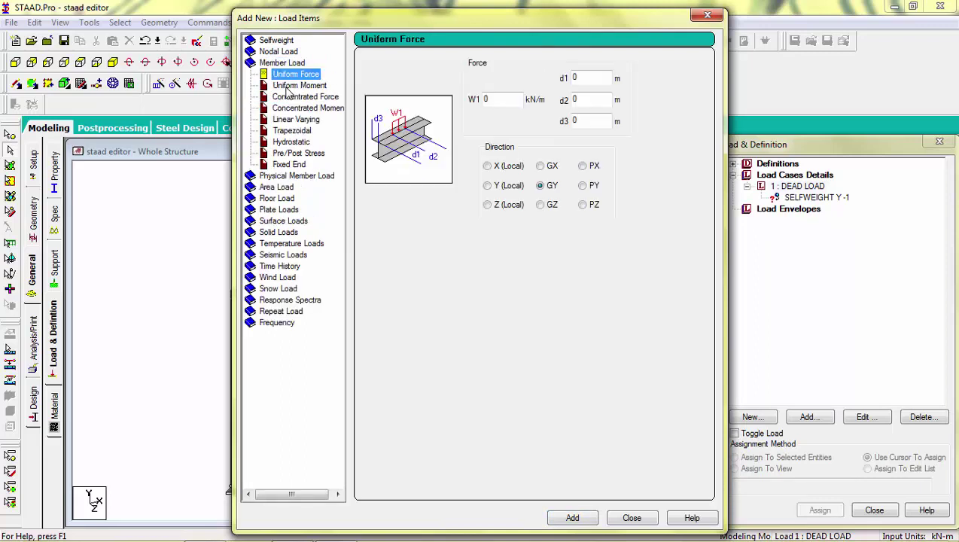
Step: Add a uniform GY member load of -5 kN/m to the DEAD LOAD case
double_click(494, 102)
text(-5)
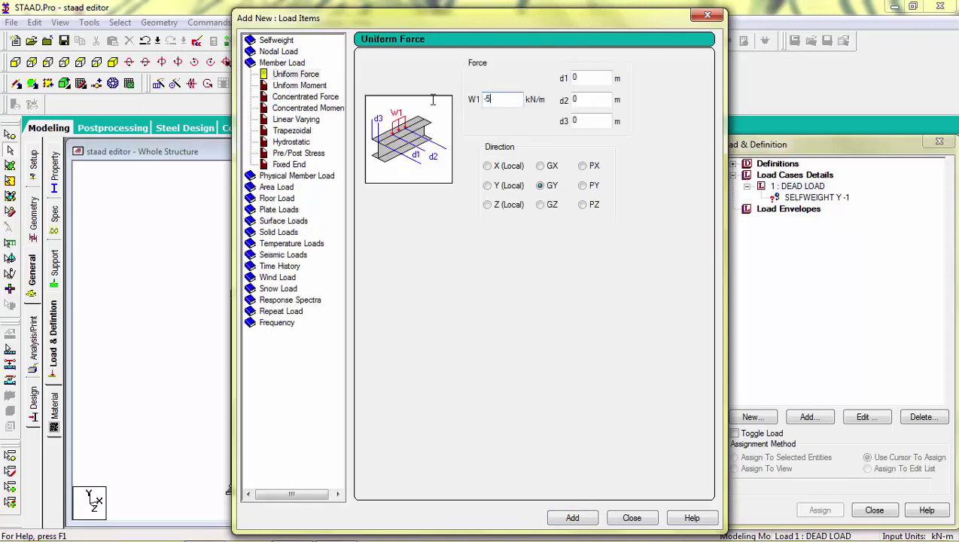
click(572, 518)
click(629, 519)
click(831, 198)
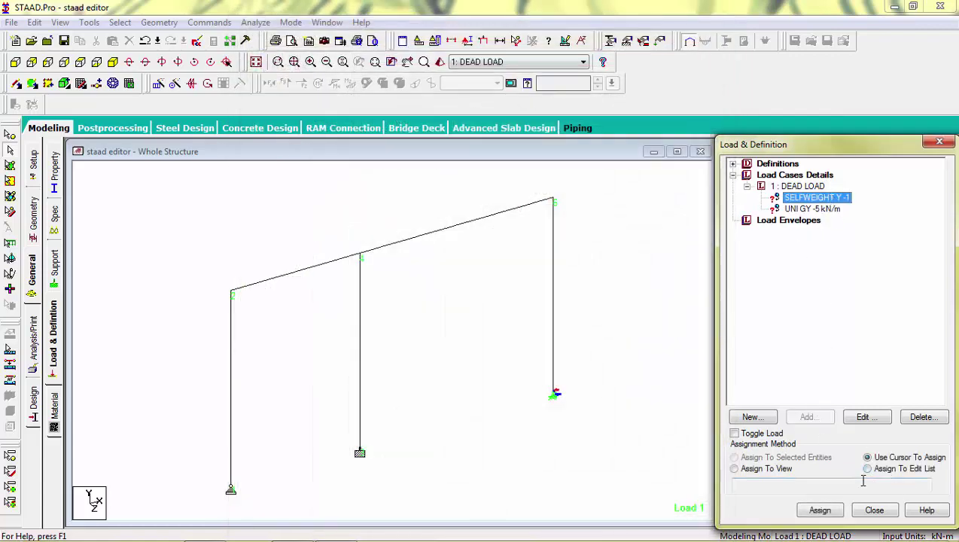
Step: Assign the selfweight to the right column and the -5 kN/m load to the right rafter
click(820, 510)
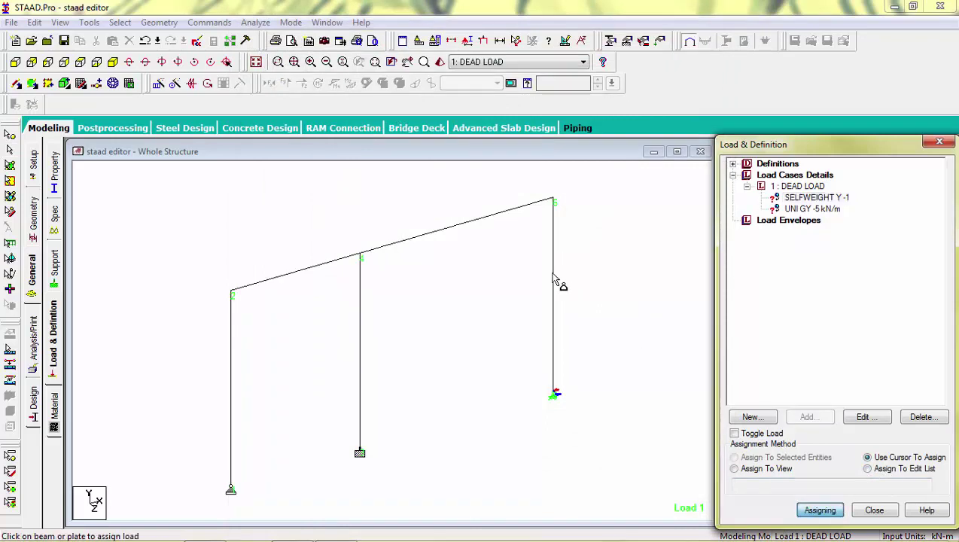
click(553, 276)
click(777, 210)
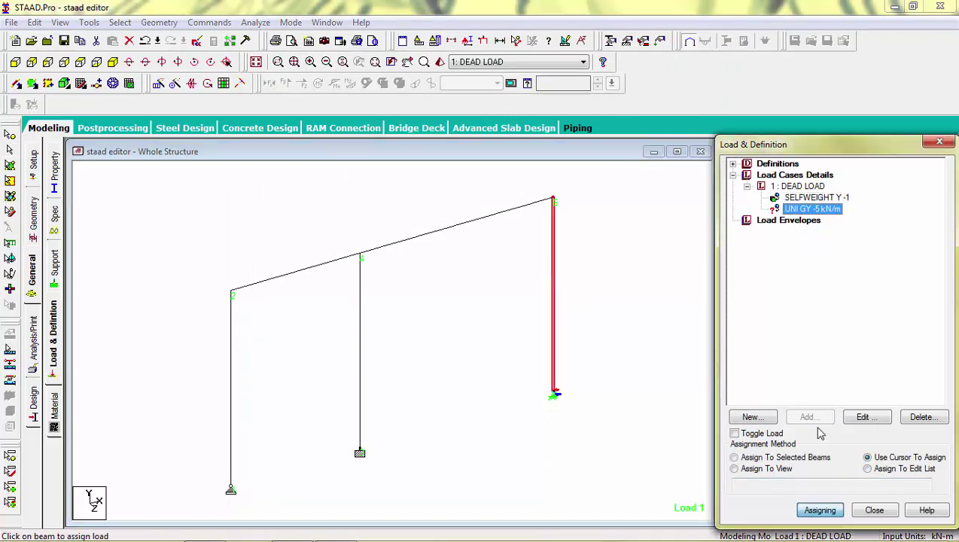
click(486, 229)
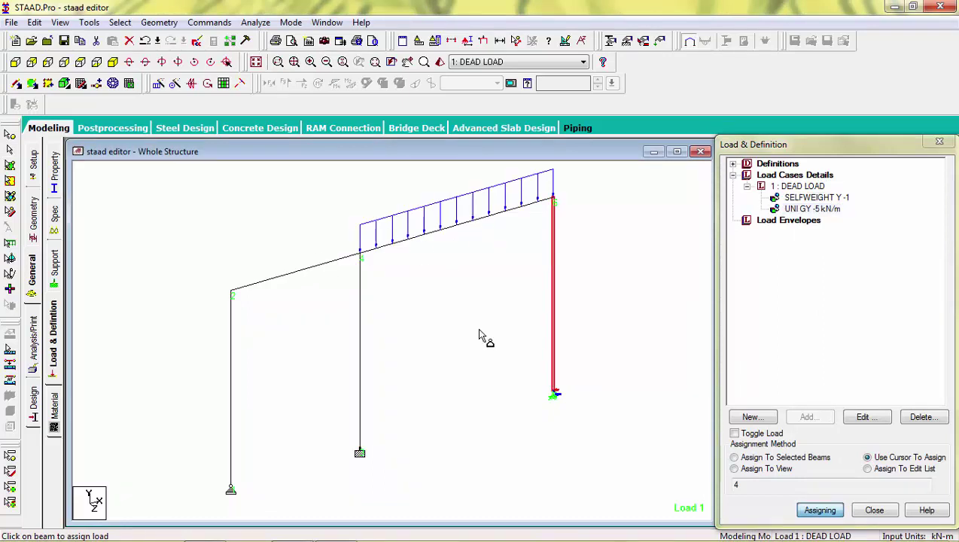
key(Escape)
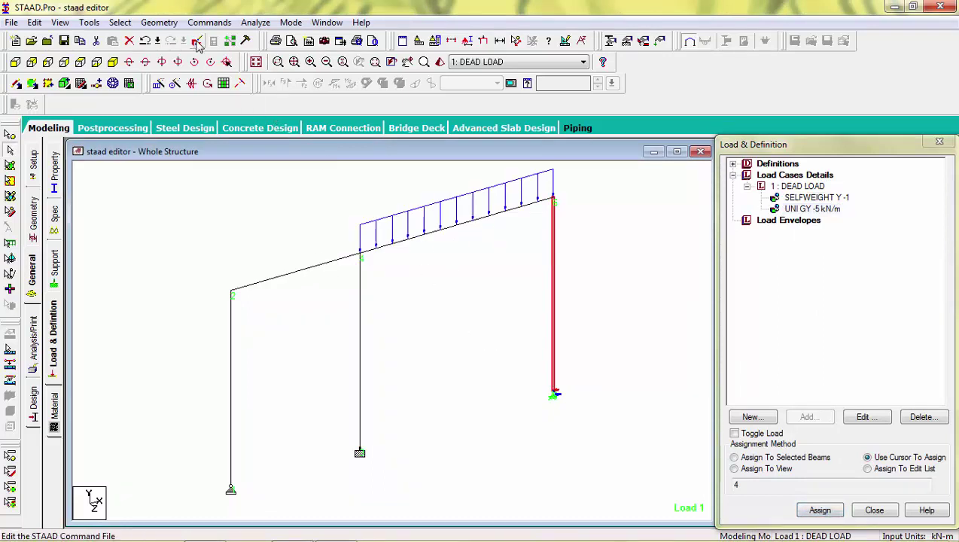
click(196, 41)
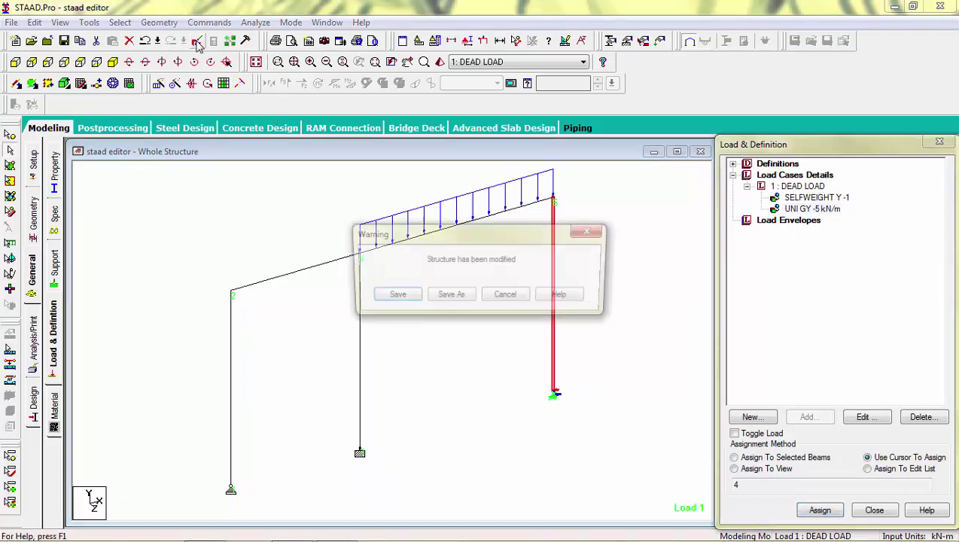
Step: Save the structure and change the selfweight line from LIST 5 to LIST ALL
click(393, 298)
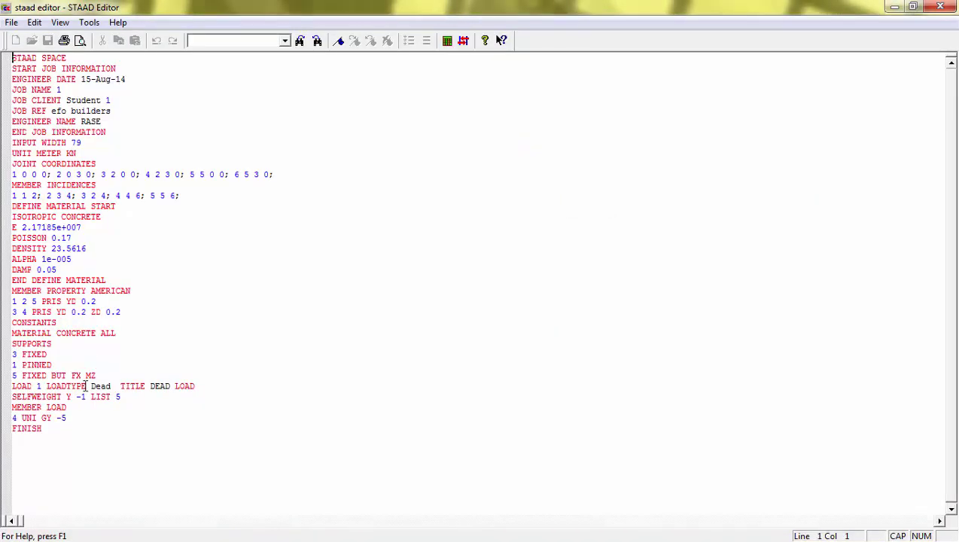
drag(13, 386, 33, 387)
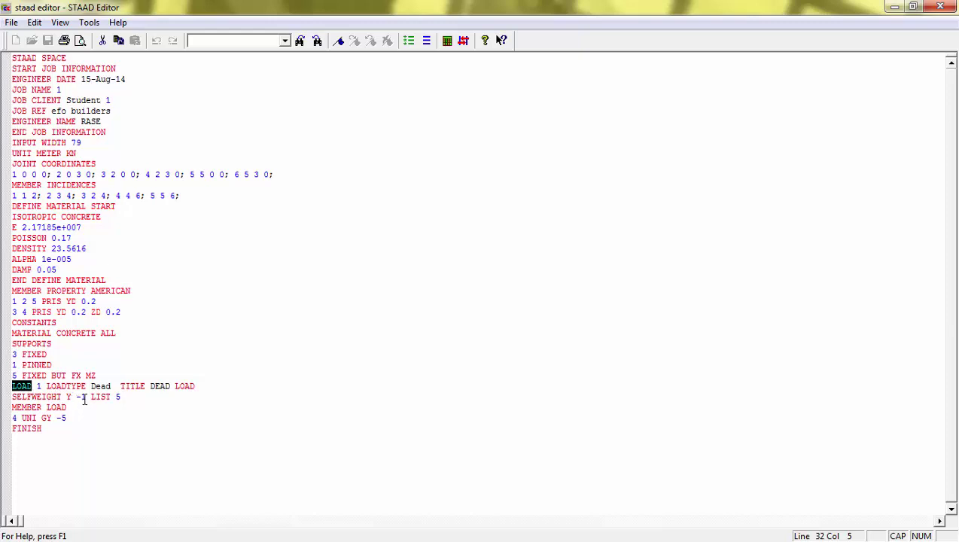
click(123, 397)
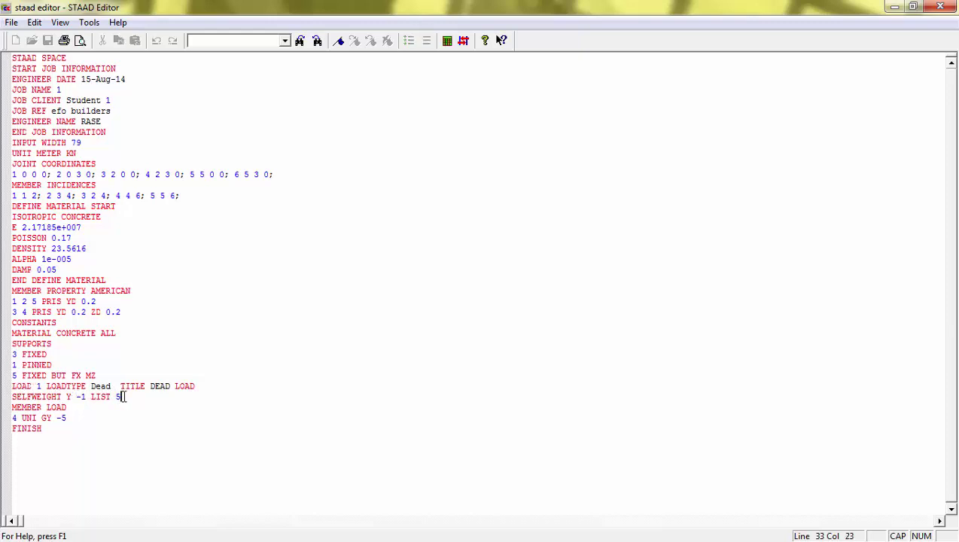
key(BackSpace)
text(ALL)
Step: Edit the dead uniform load line to read 4 3 UNI GY -5, then start a new line
click(76, 418)
click(17, 418)
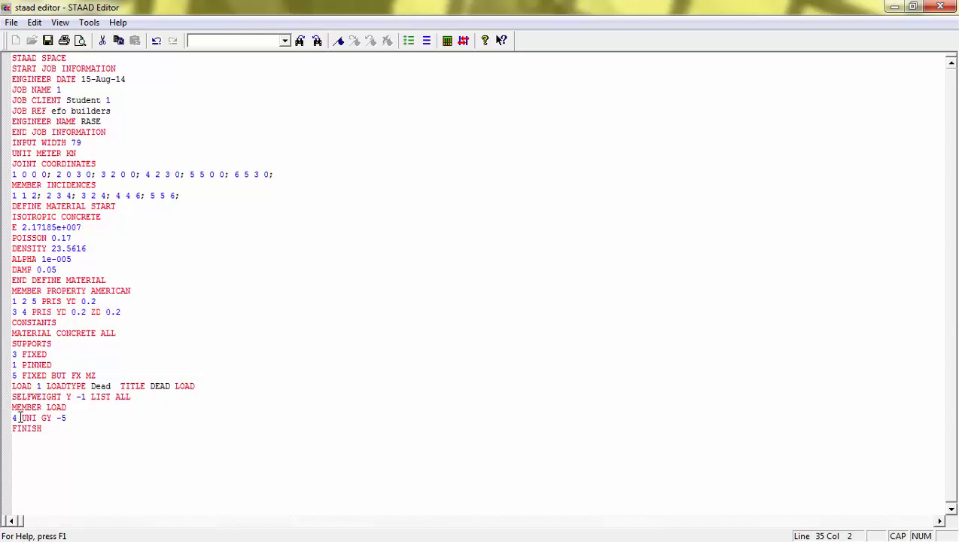
text(3)
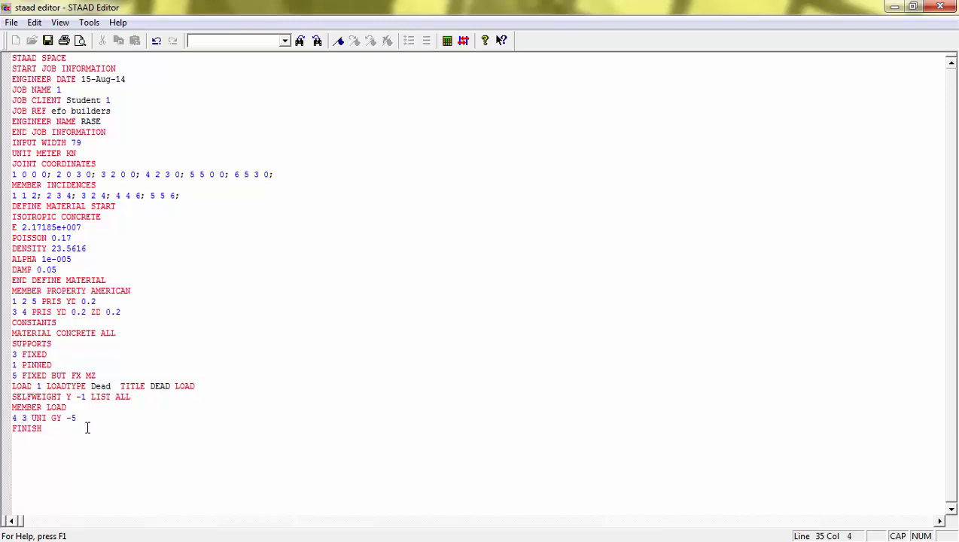
click(88, 416)
key(Return)
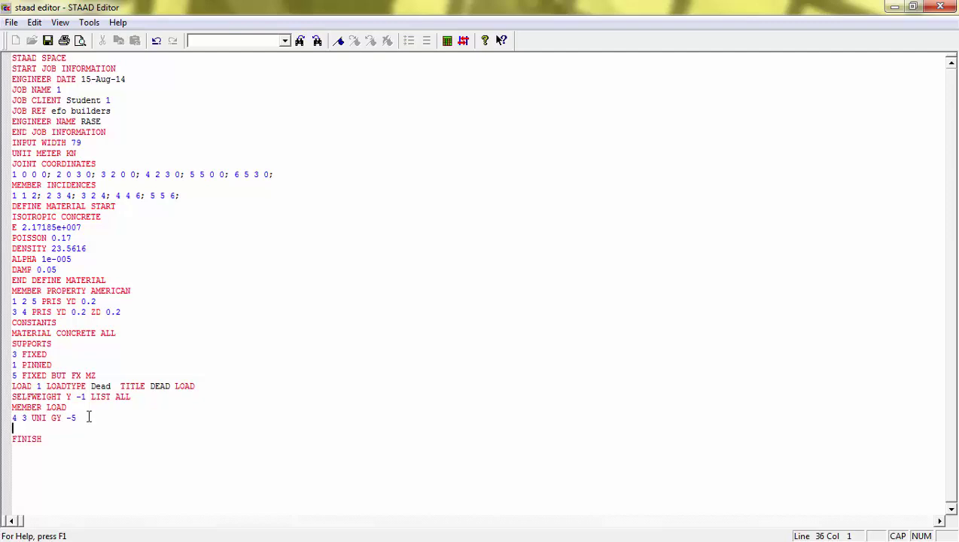
Step: Add the header 'LOAD 2 LOAD TYPE LIVE TITLE LIVE LOAD' followed by a MEMBER LOAD line
text(LOAD 2 LOAD TYP)
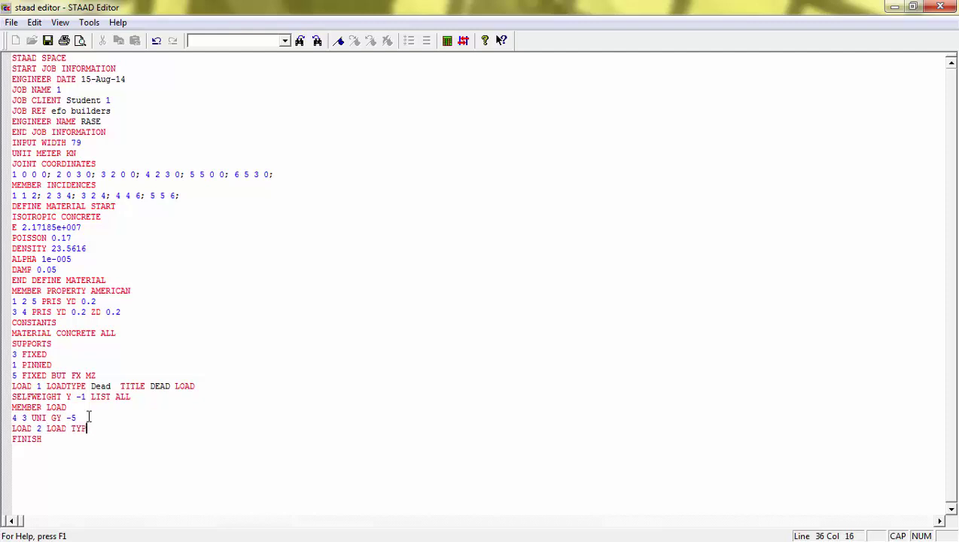
text(E LIVE TITLE LIVE )
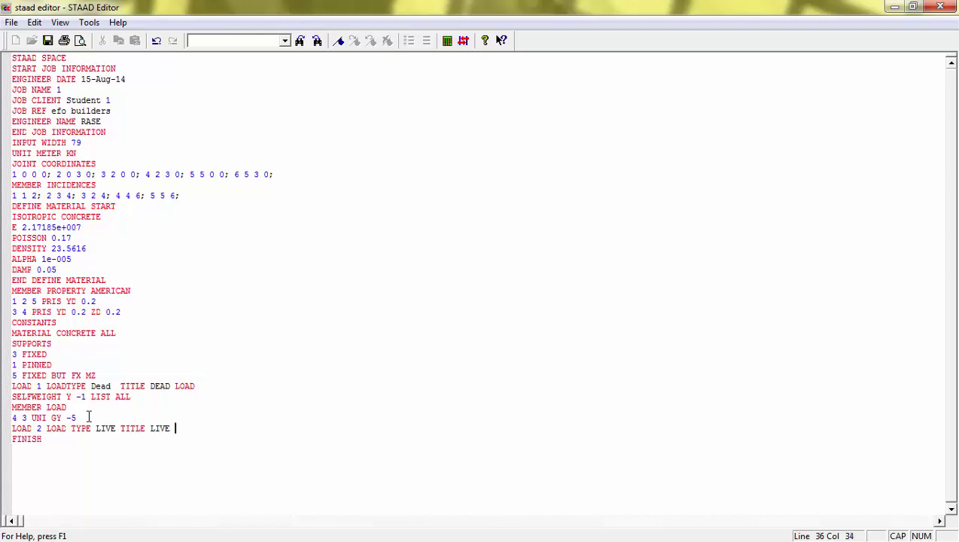
text(LOAD)
key(Return)
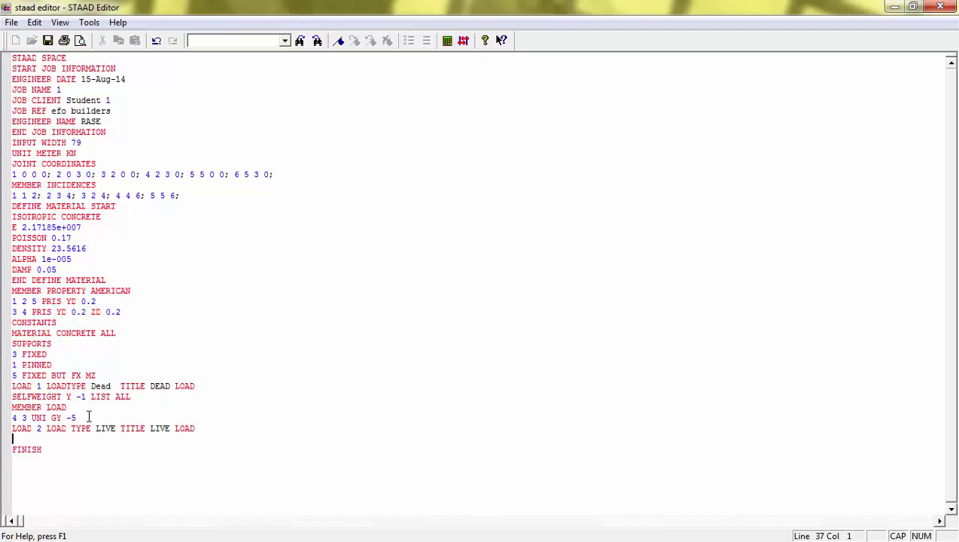
text(MEM)
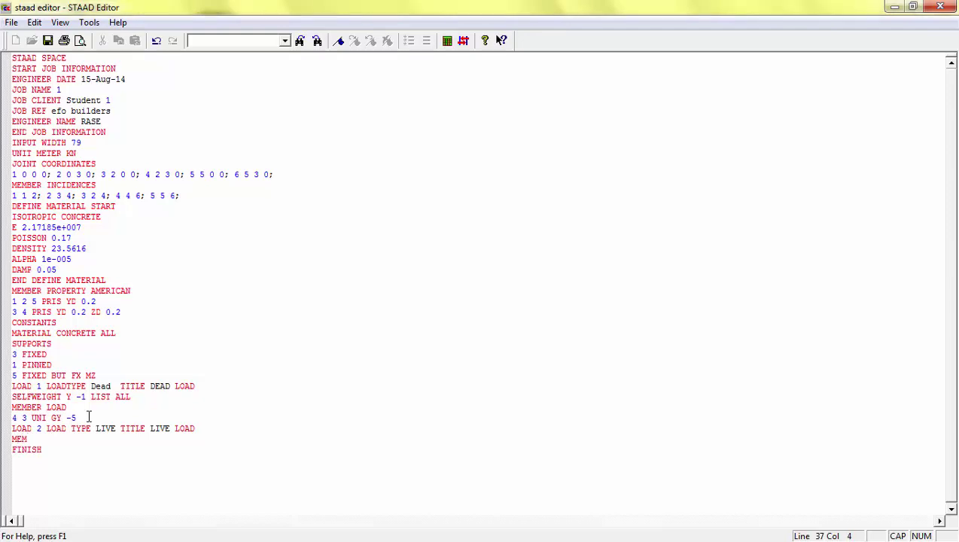
text(BER LOAD)
key(Return)
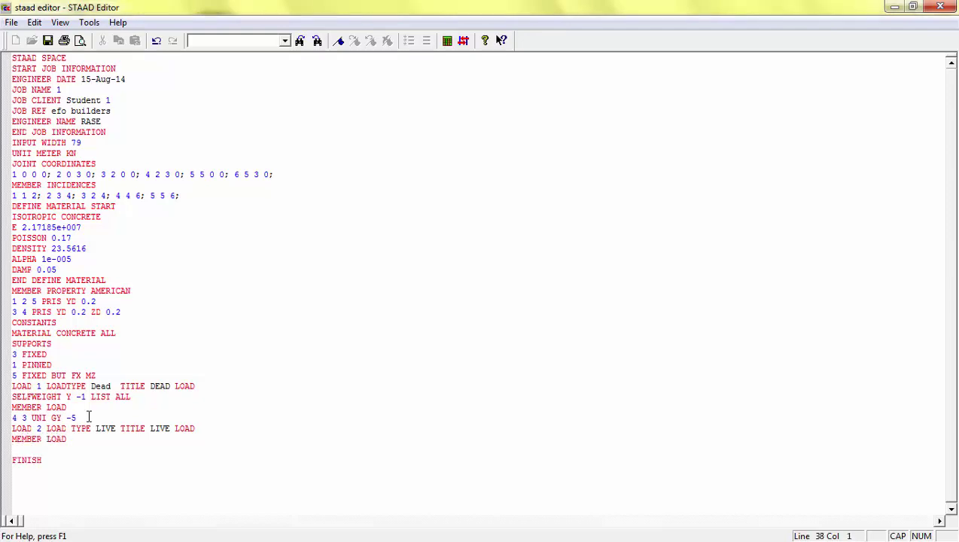
Step: Apply UNI GY -3 to members 4 and 3 in the live case, then save and close the editor
click(82, 419)
text(4)
key(BackSpace)
click(83, 440)
key(Return)
text(4 3 )
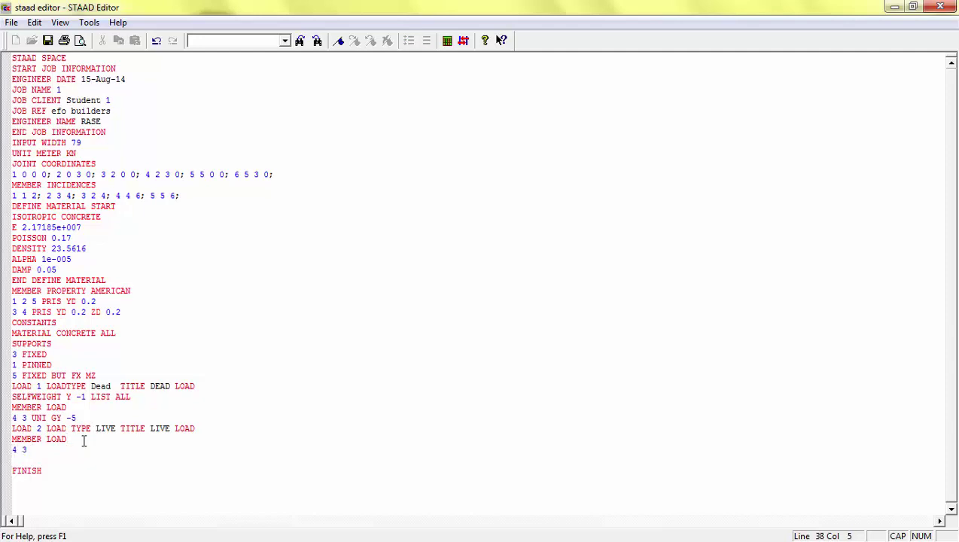
text(UNI GY -3)
click(37, 459)
click(48, 39)
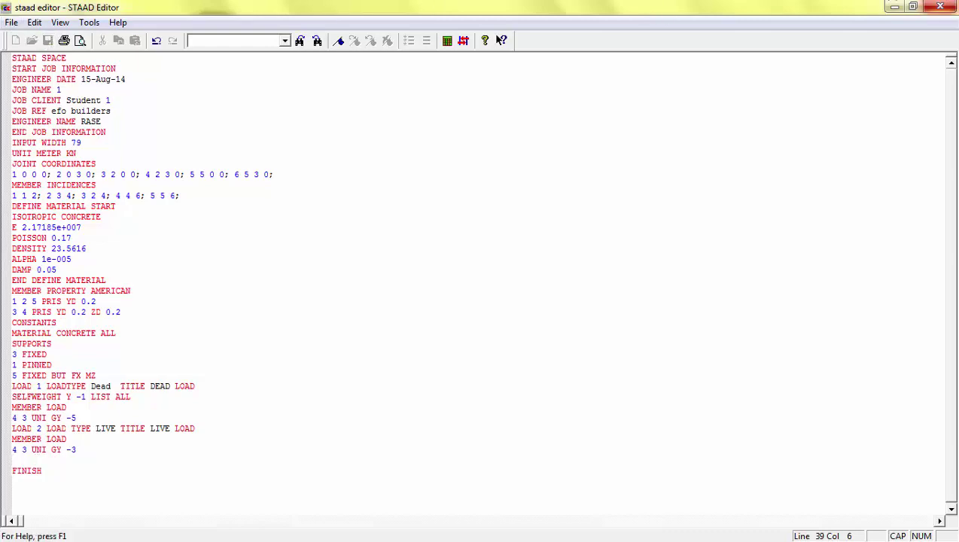
click(946, 7)
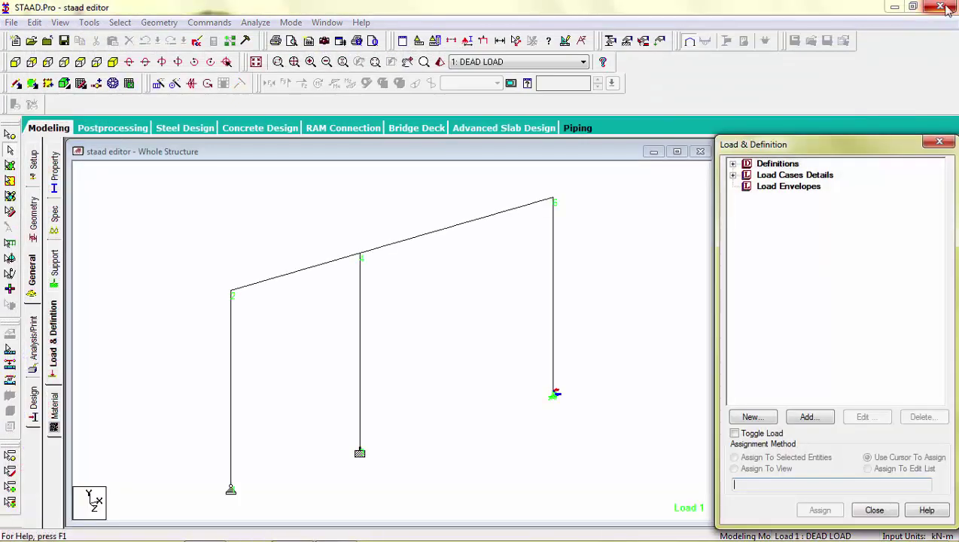
Step: Expand the load cases to show DEAD LOAD and load case 2 with its -3 kN/m uniform load
click(733, 175)
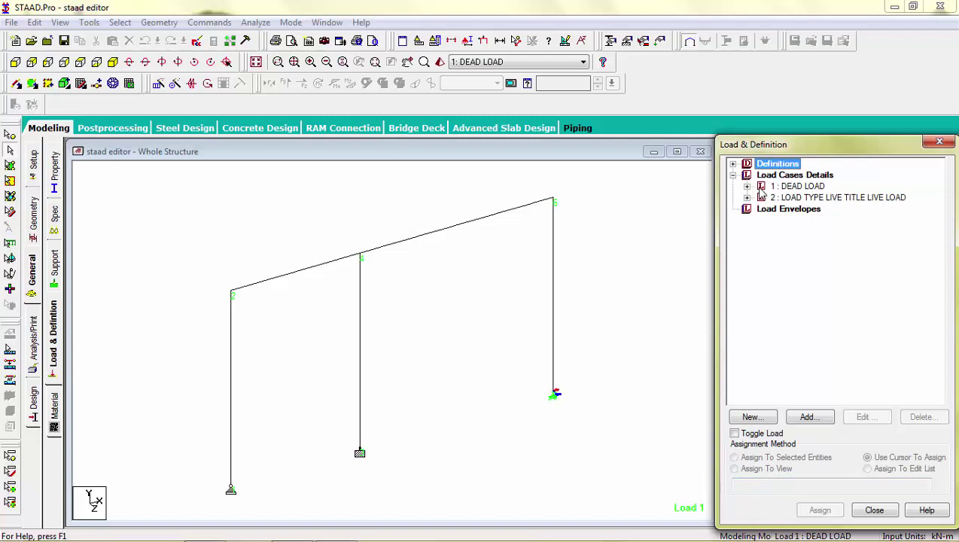
click(747, 187)
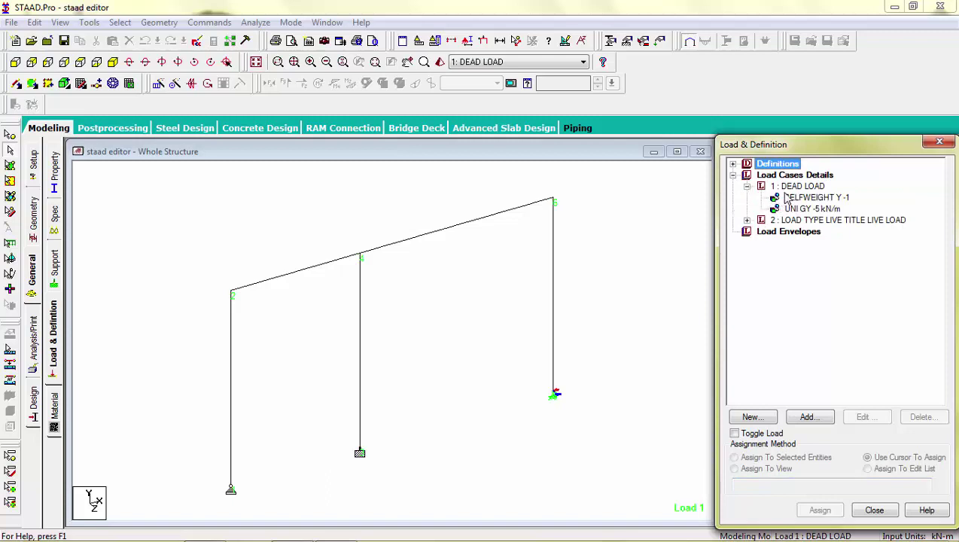
click(747, 220)
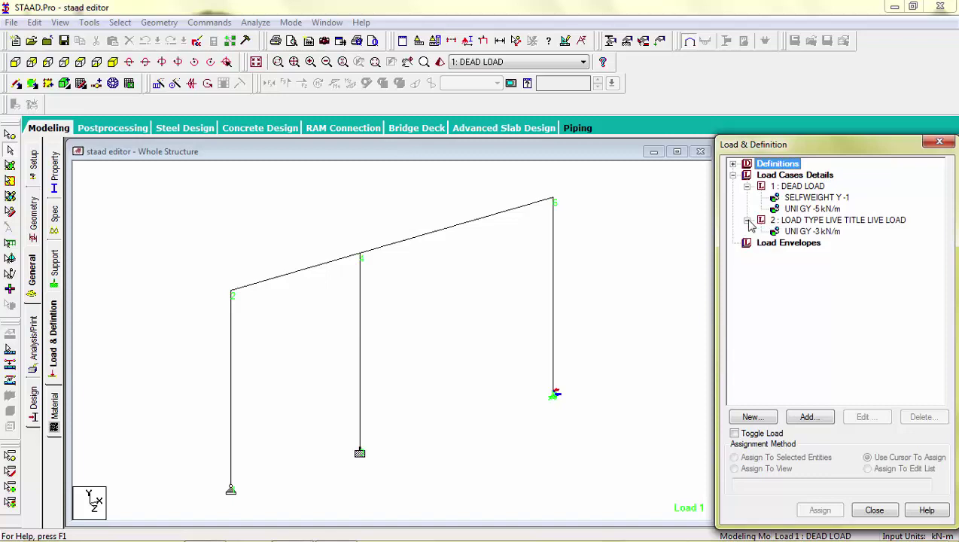
click(832, 234)
Step: Shorten load case 2's title from 'LOAD TYPE LIVE TITLE LIVE LOAD' to 'LIVE LOAD'
click(835, 220)
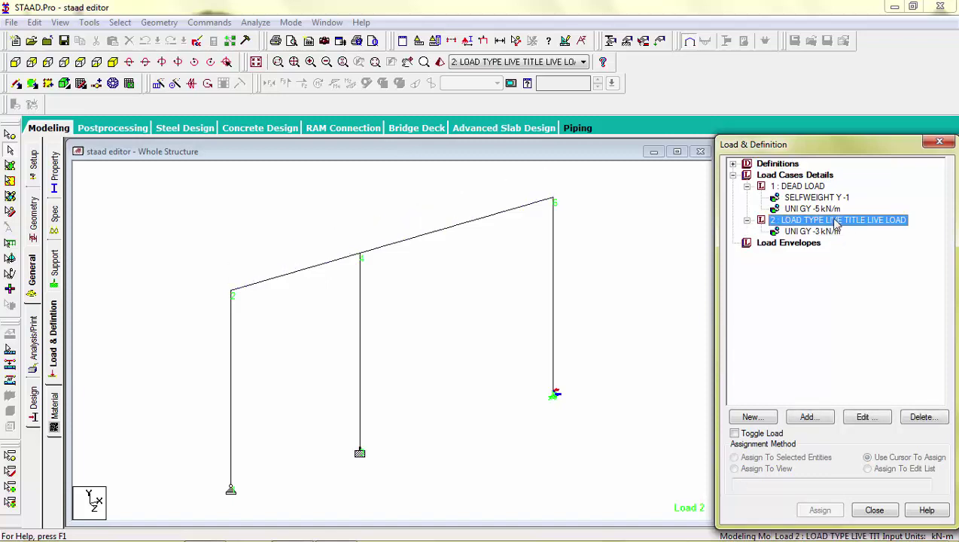
double_click(836, 221)
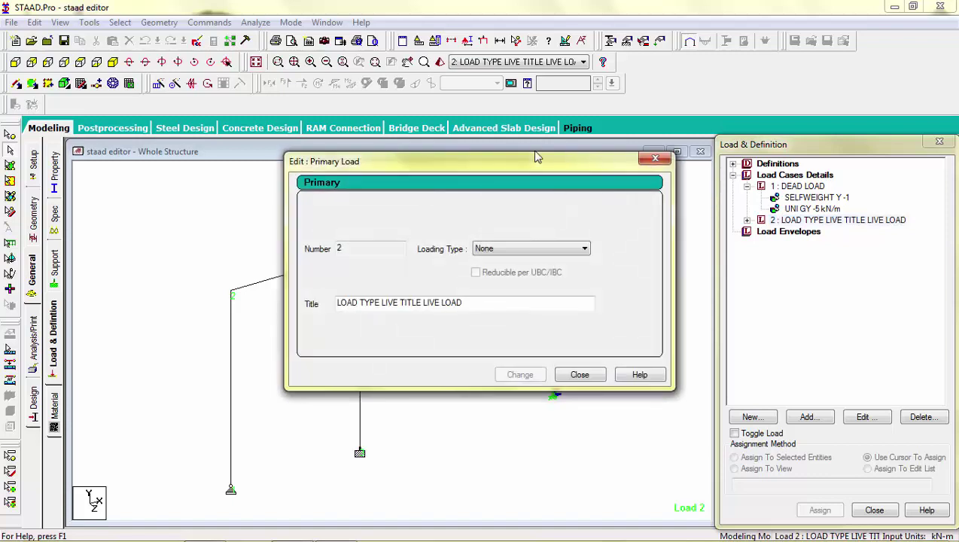
drag(422, 302, 204, 304)
key(BackSpace)
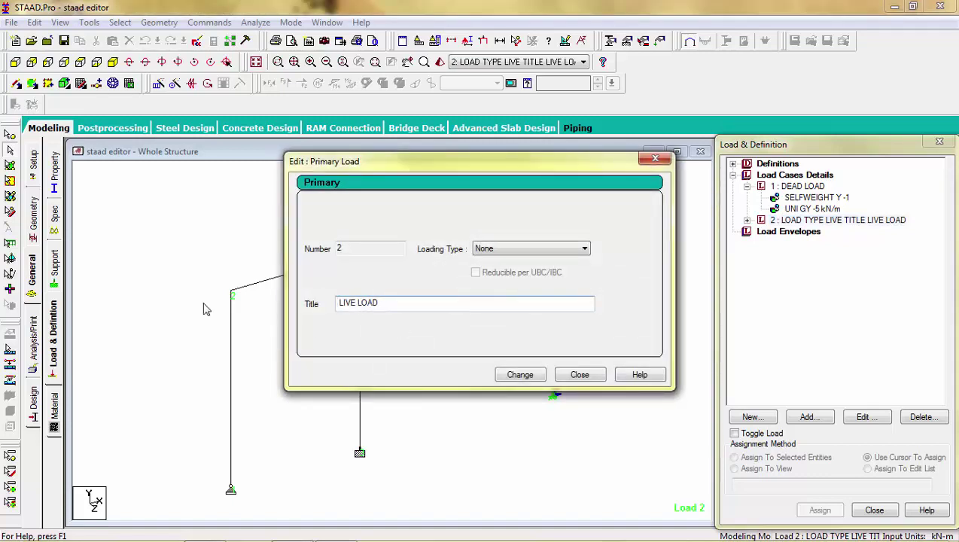
click(525, 381)
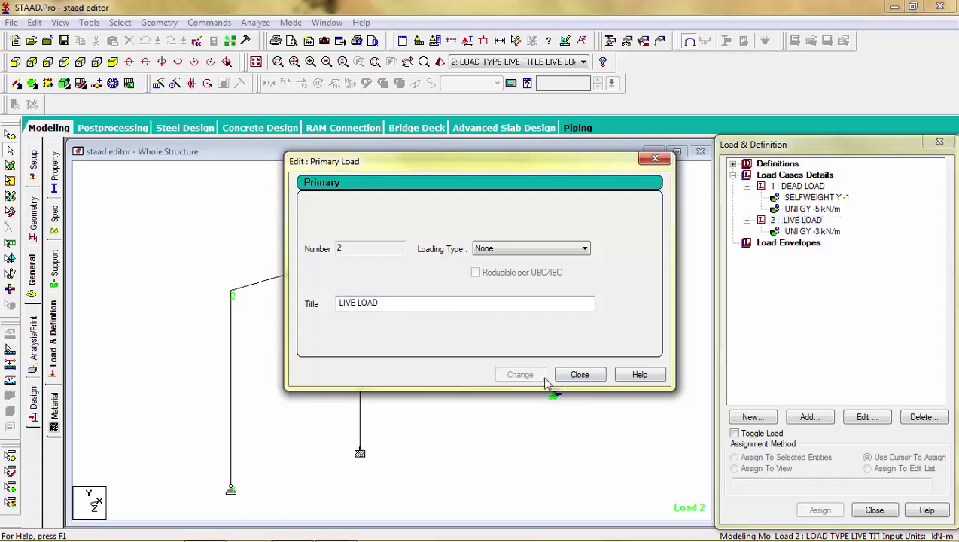
click(572, 379)
click(628, 359)
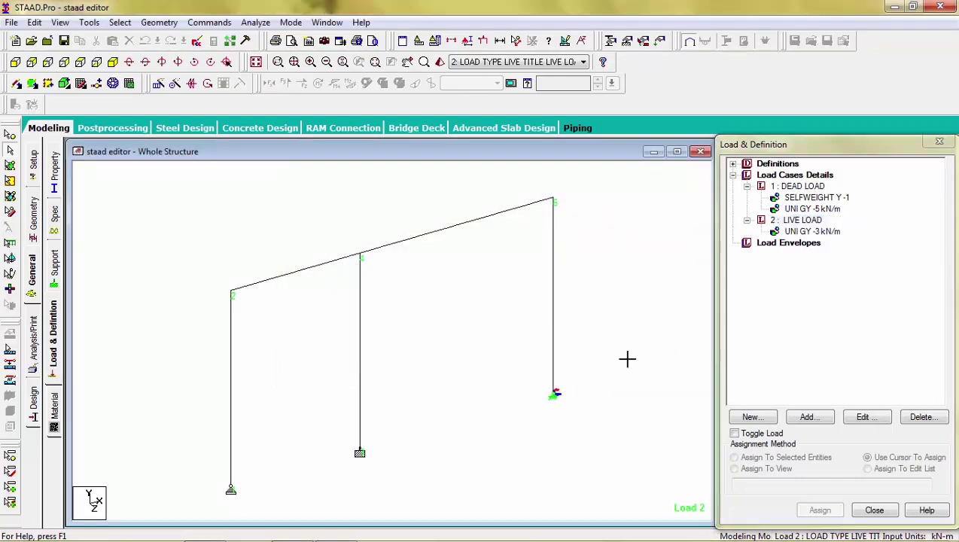
Step: In the STAAD command file, change the LOAD 2 type from None to LIVE, then save and close
click(197, 40)
click(378, 299)
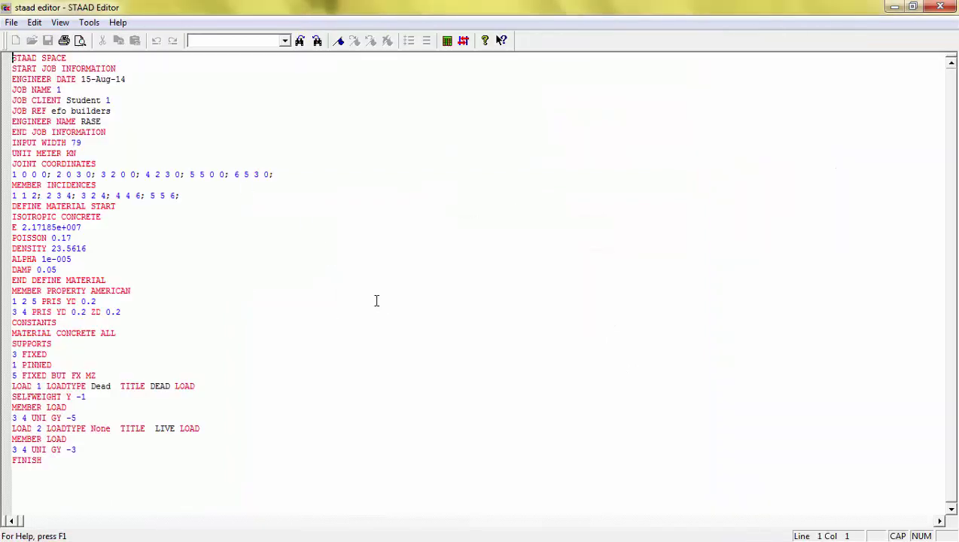
click(113, 429)
key(BackSpace)
key(BackSpace)
key(BackSpace)
key(BackSpace)
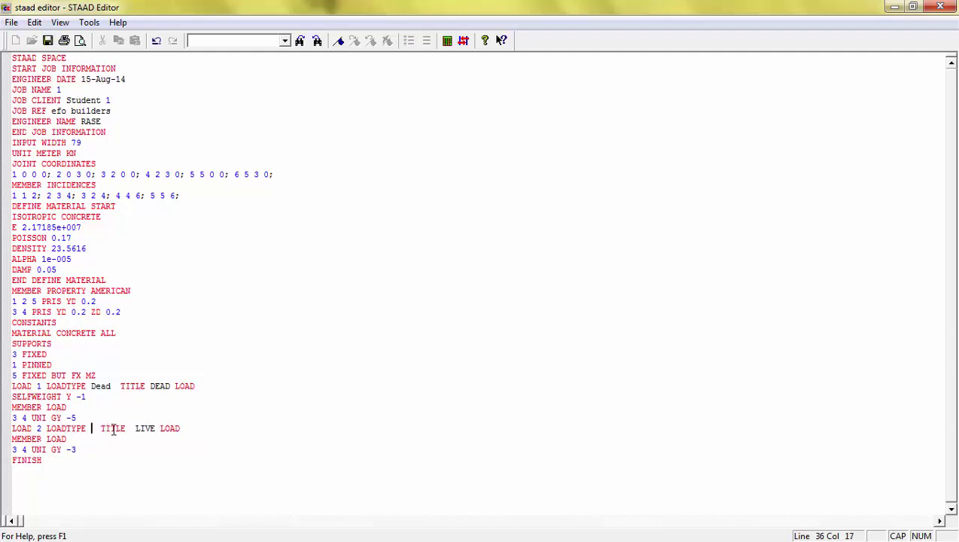
text(LIVE)
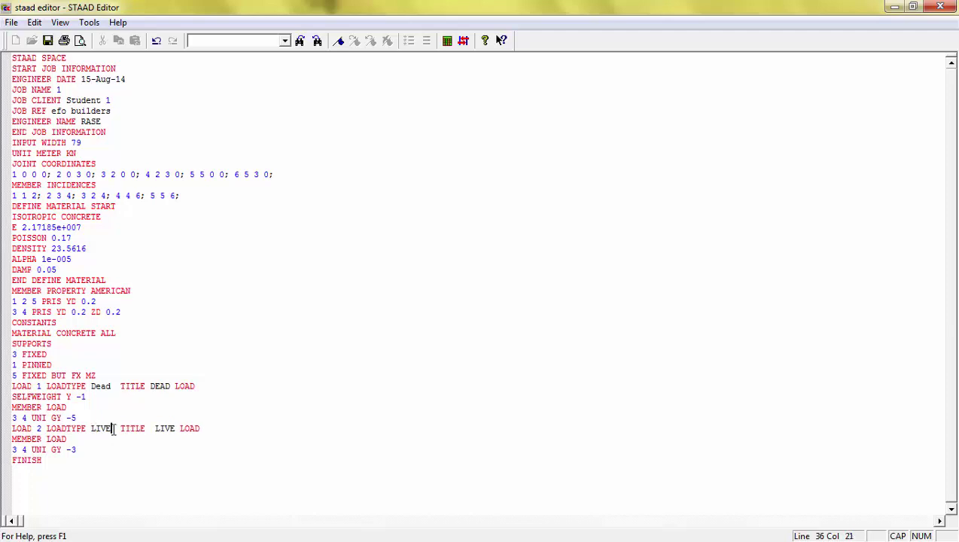
click(158, 468)
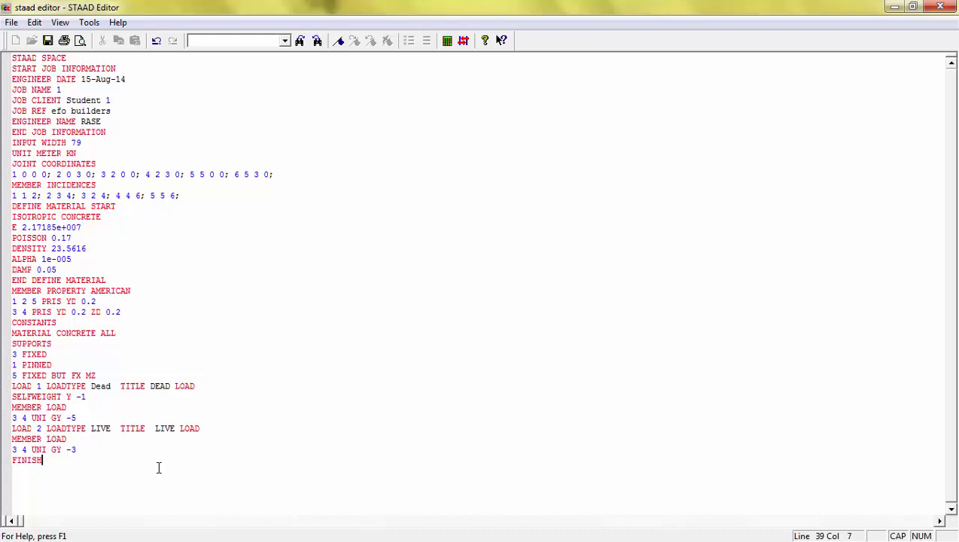
click(47, 40)
click(940, 7)
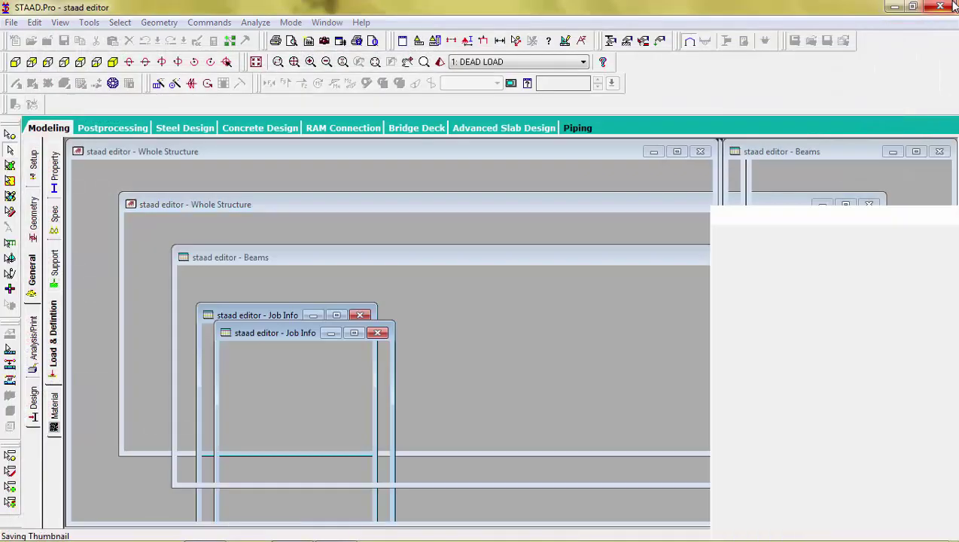
Step: Confirm that load case 2 : LIVE LOAD now has Loading Type Live
click(733, 175)
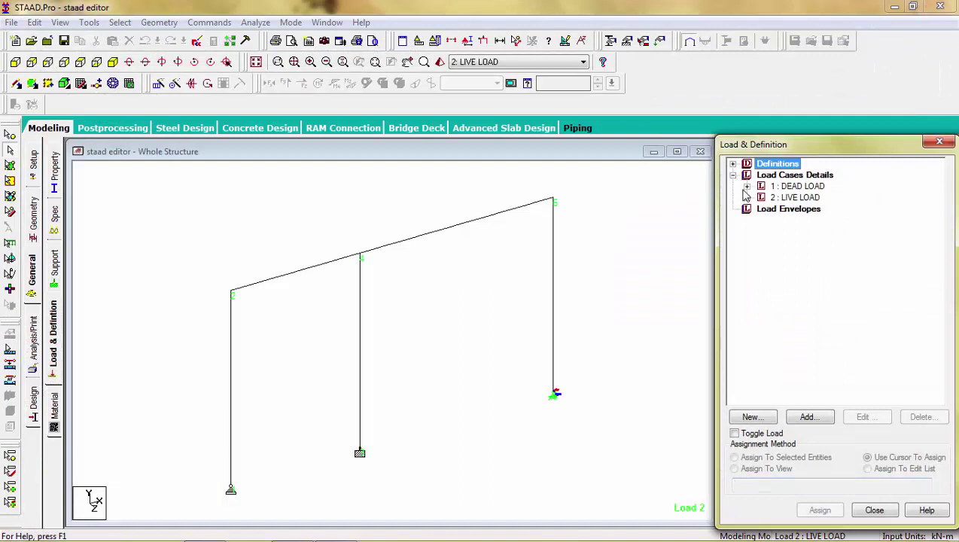
click(747, 198)
double_click(791, 197)
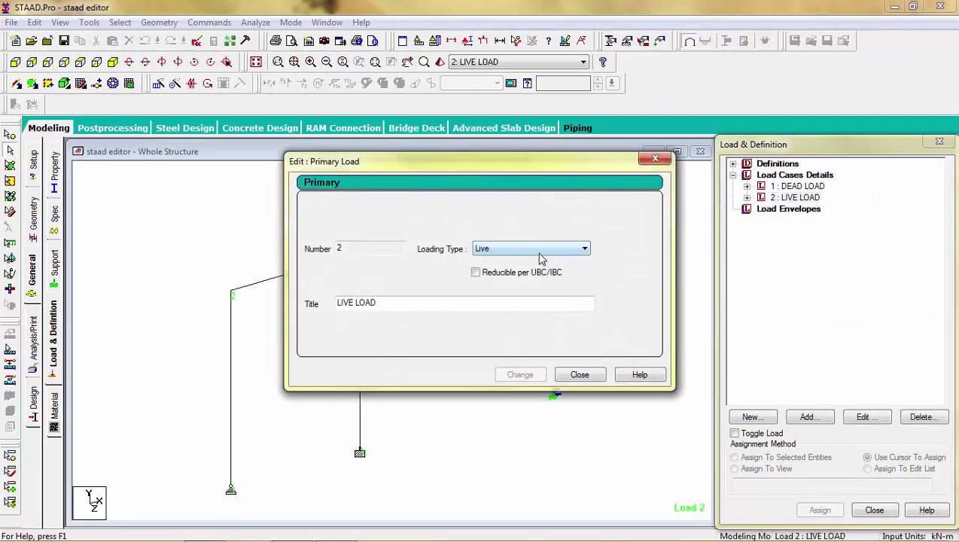
click(656, 158)
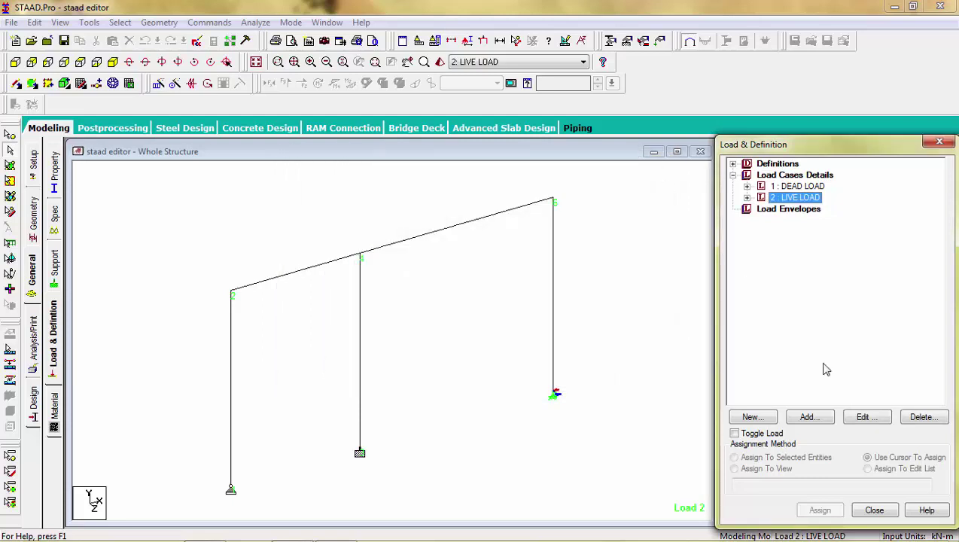
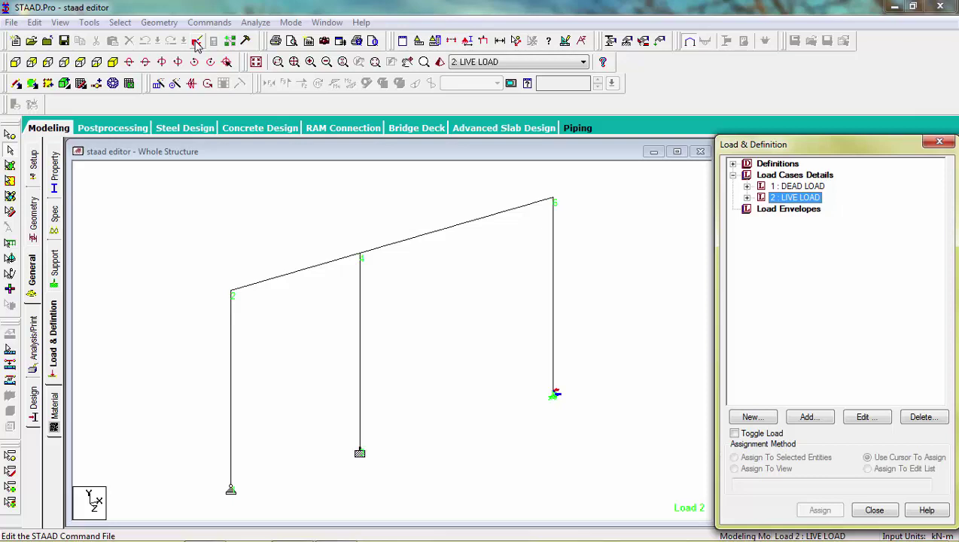
Step: Comment out the three LOAD 2 live-load lines in the STAAD Editor, save, and close it
click(196, 41)
click(87, 449)
drag(87, 449, 13, 428)
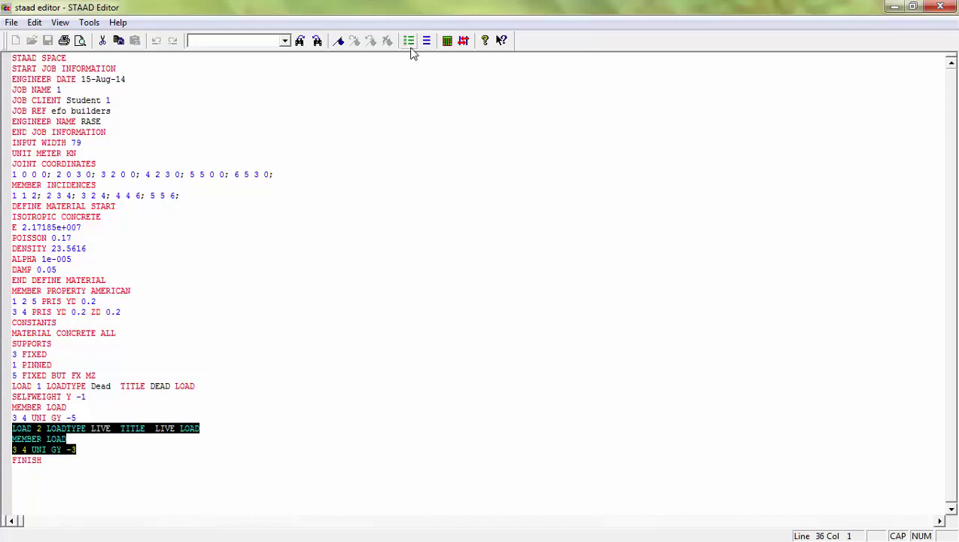
click(409, 40)
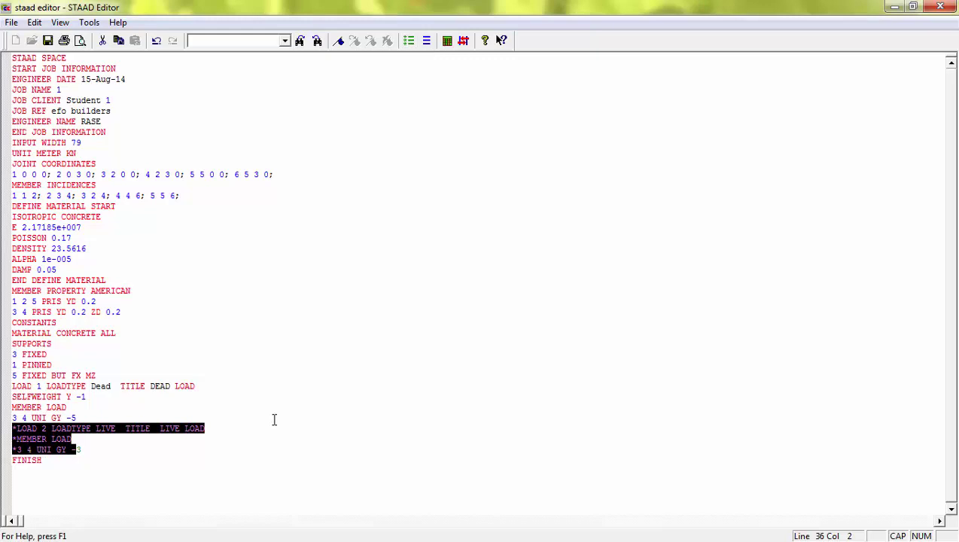
click(98, 453)
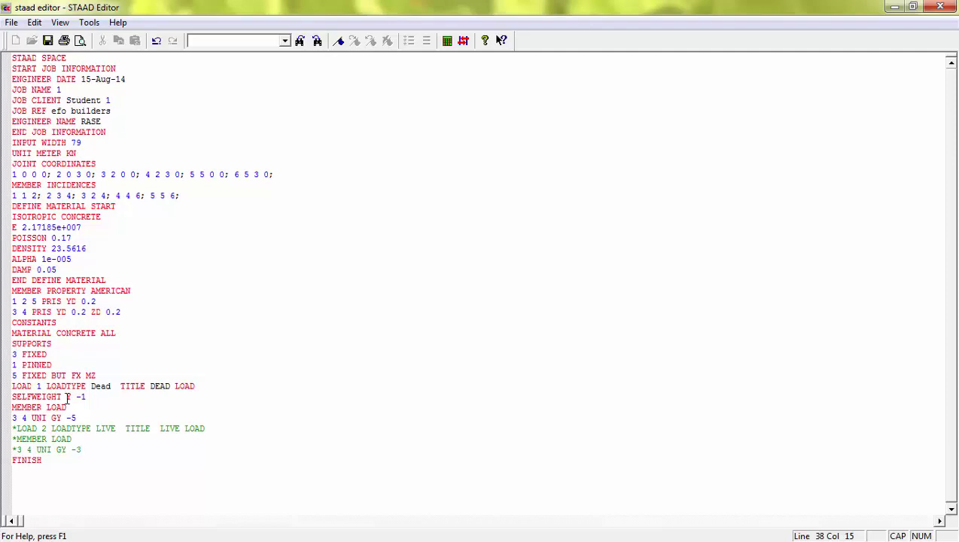
click(49, 43)
click(940, 7)
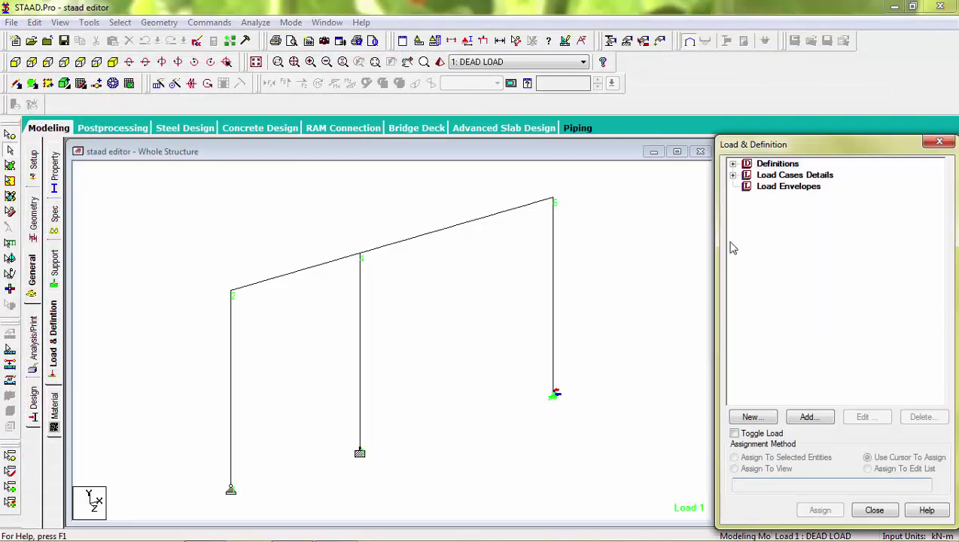
Step: Confirm only 1: DEAD LOAD remains in the load cases, then reopen the command file
click(733, 176)
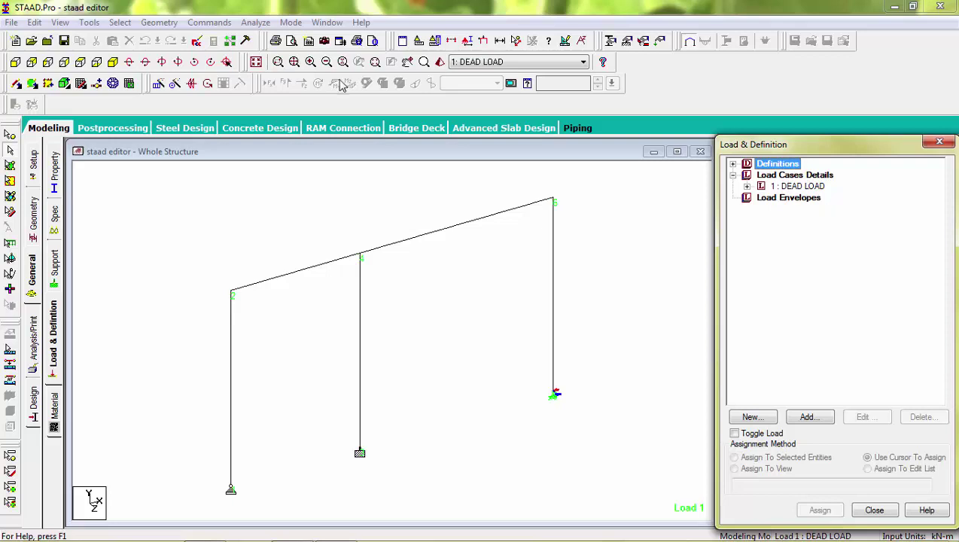
click(197, 41)
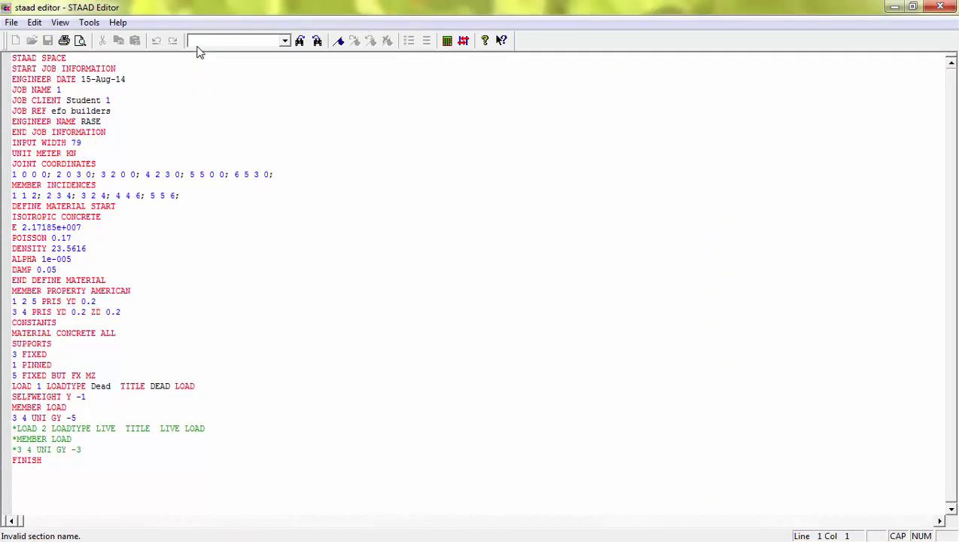
Step: Uncomment the LOAD 2 lines with 3 4 UNI GY -3, save the file, and close the editor
click(18, 449)
key(BackSpace)
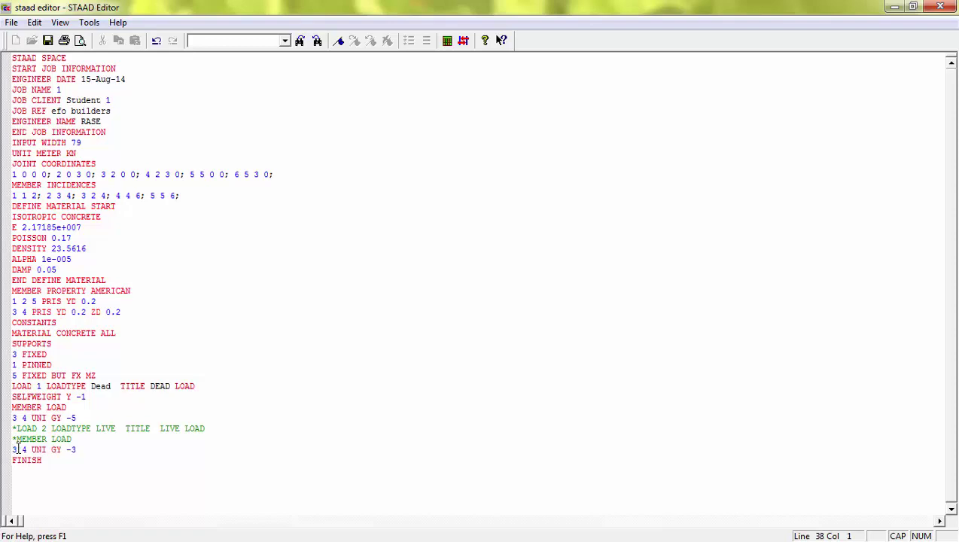
text(*)
click(106, 448)
shift+click(2, 428)
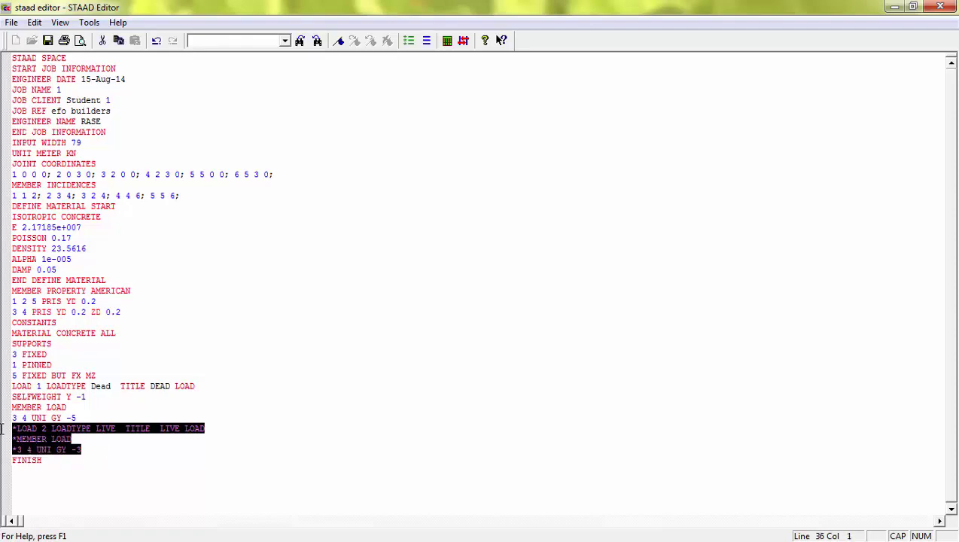
click(427, 42)
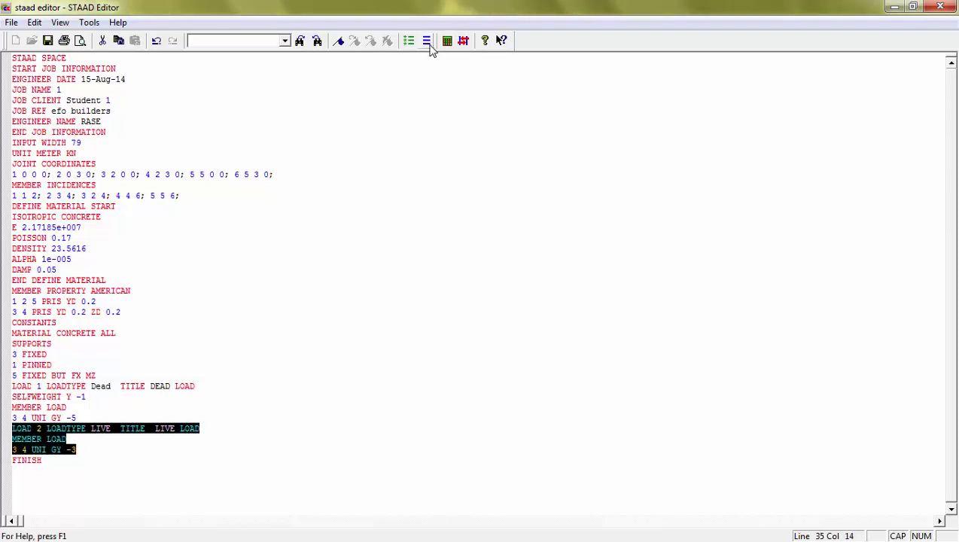
click(134, 446)
click(12, 429)
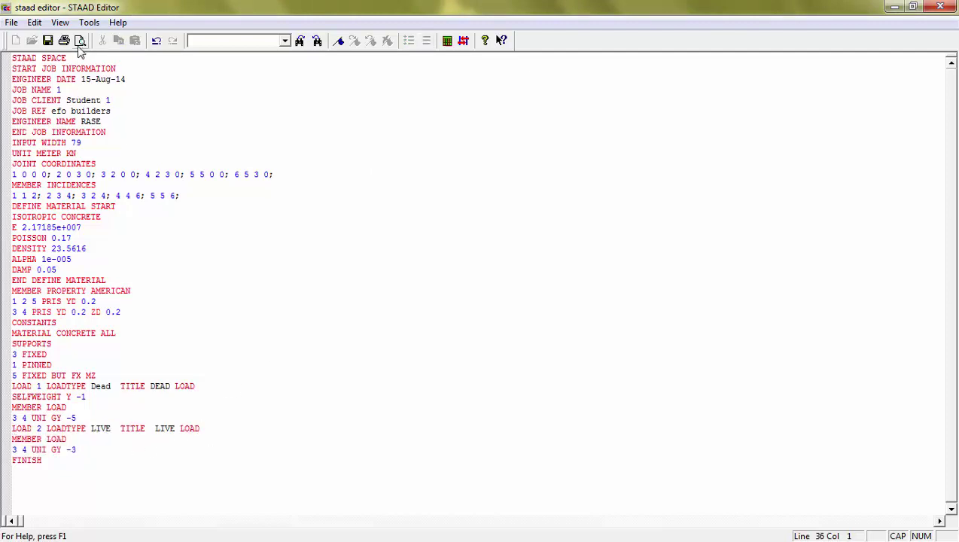
click(47, 41)
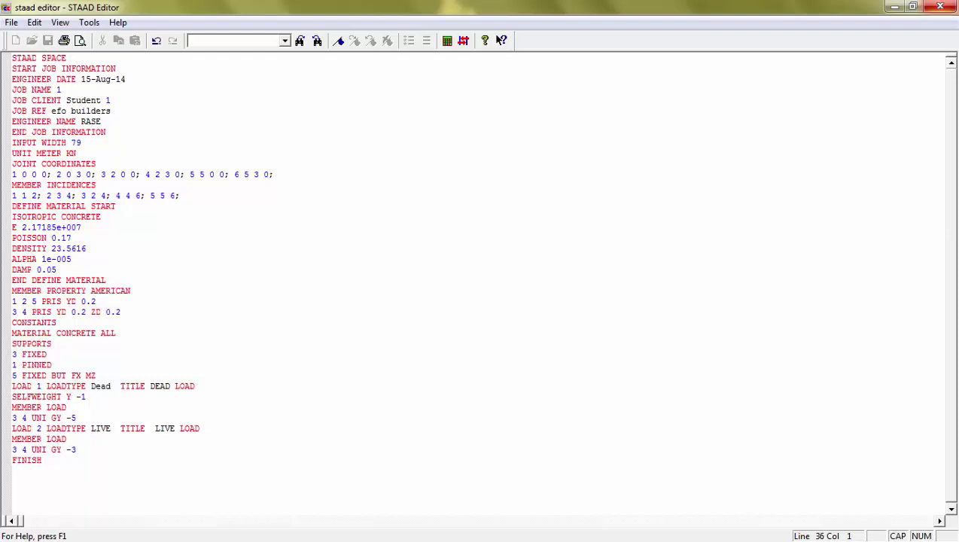
click(941, 6)
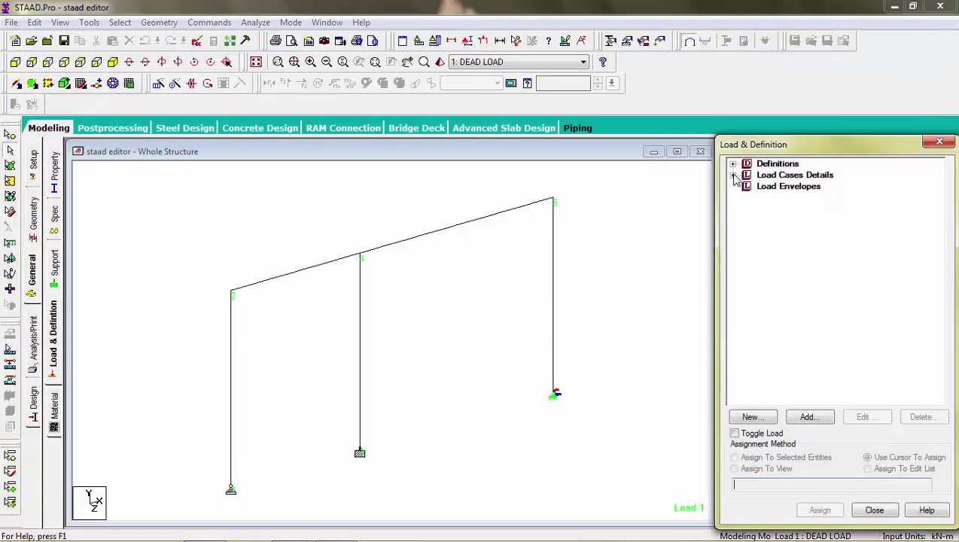
Step: Check that LIVE LOAD lists UNI GY -3 kN/m, then show the node and beam tables
click(733, 175)
click(746, 197)
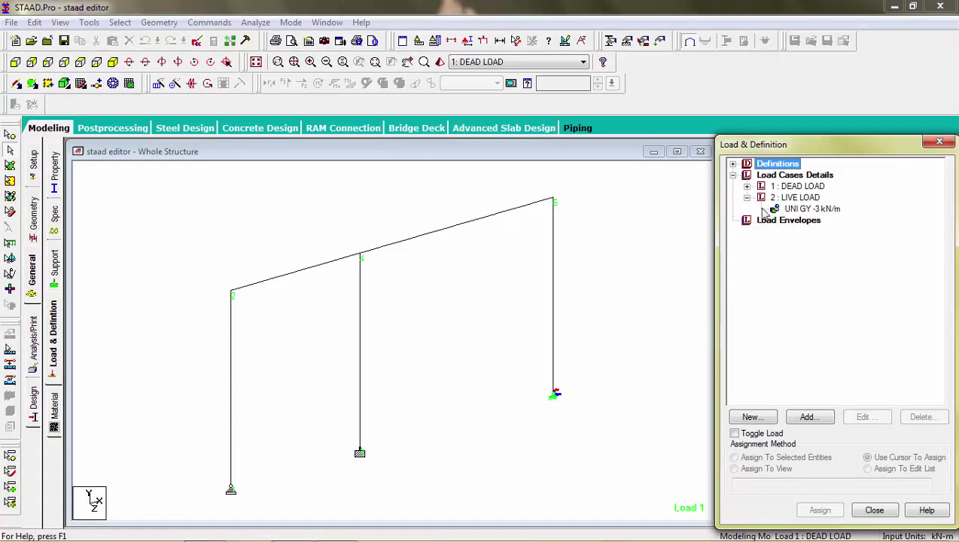
click(593, 197)
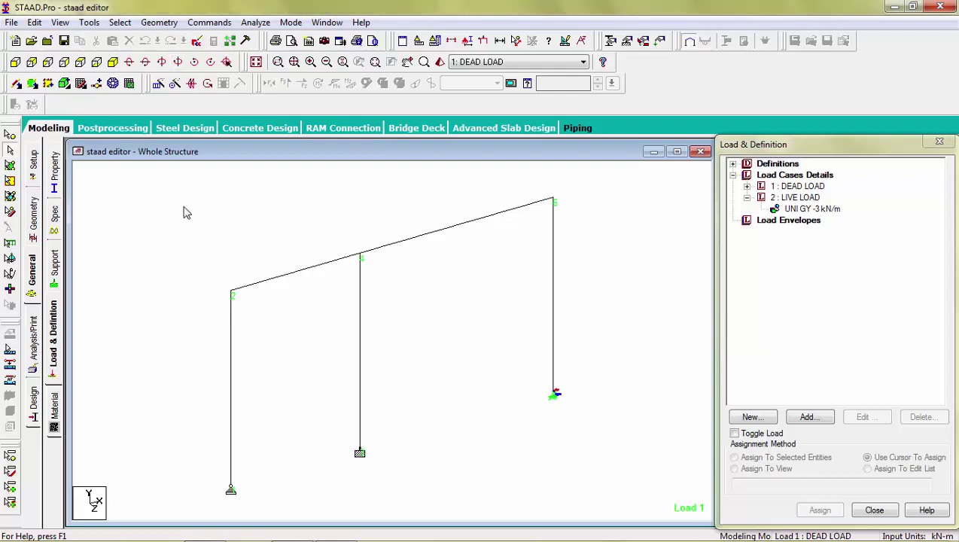
click(34, 207)
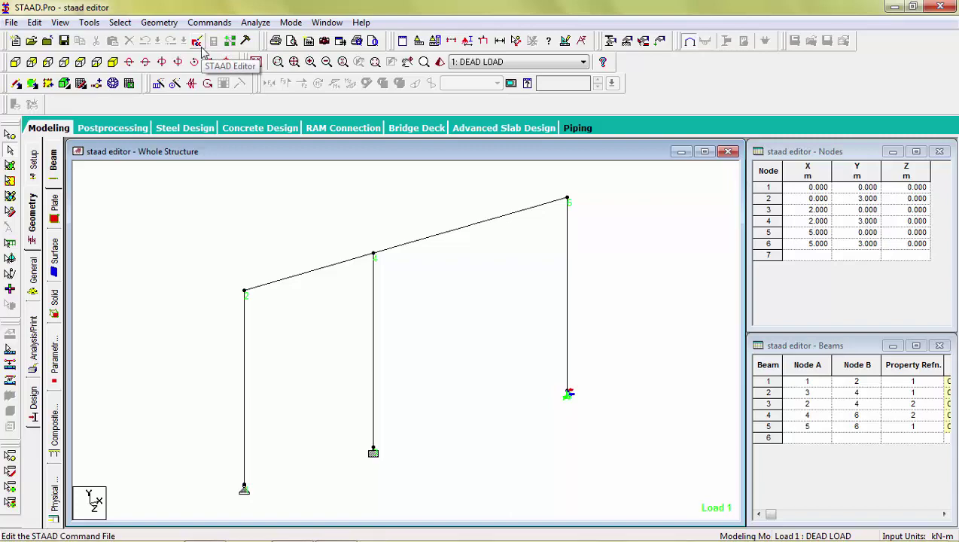
Step: Delete everything from JOINT COORDINATES to the last load line, keeping only header and FINISH, and save
click(197, 41)
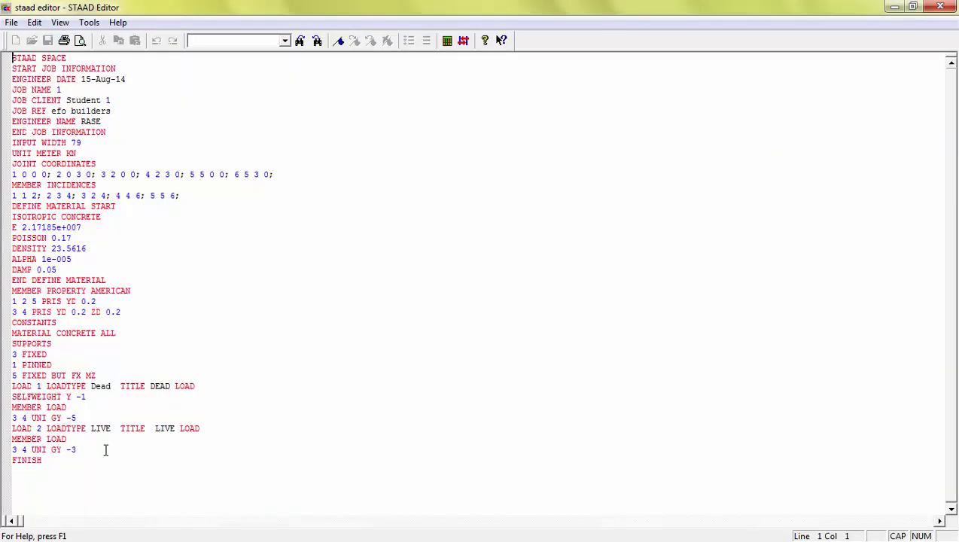
drag(81, 450, 12, 154)
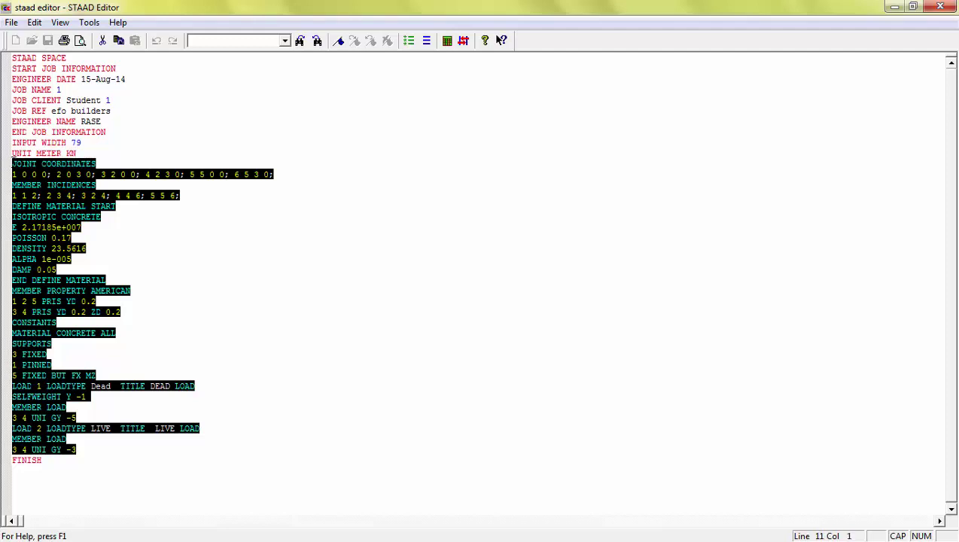
key(Delete)
key(BackSpace)
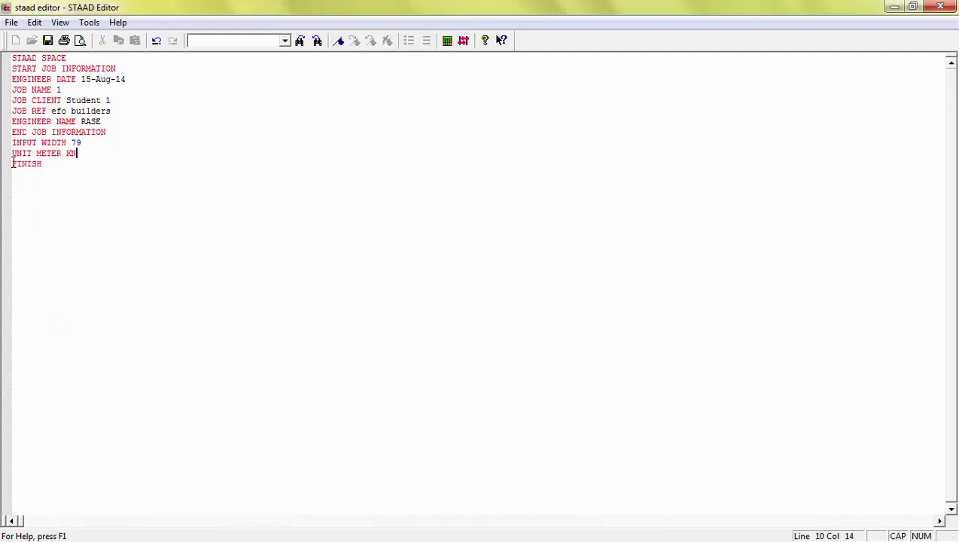
click(80, 164)
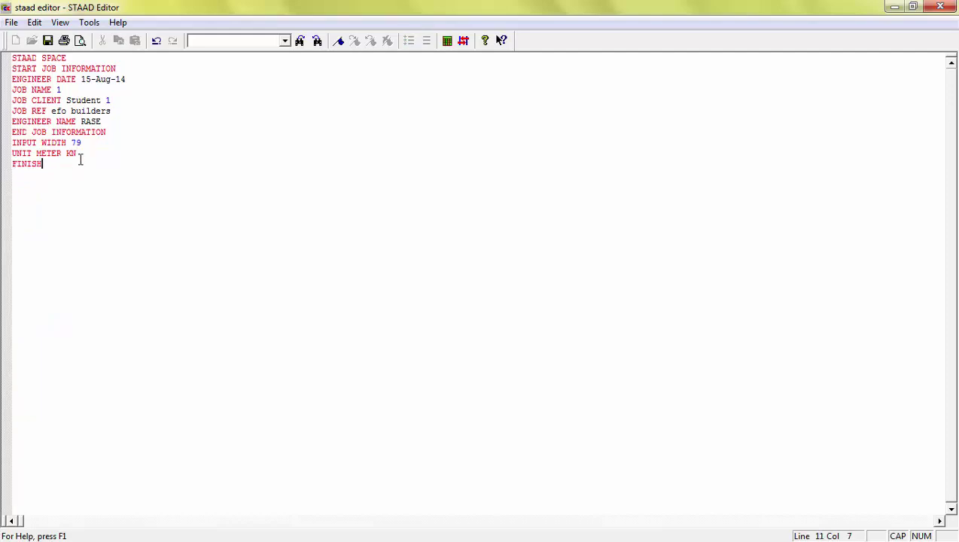
click(48, 41)
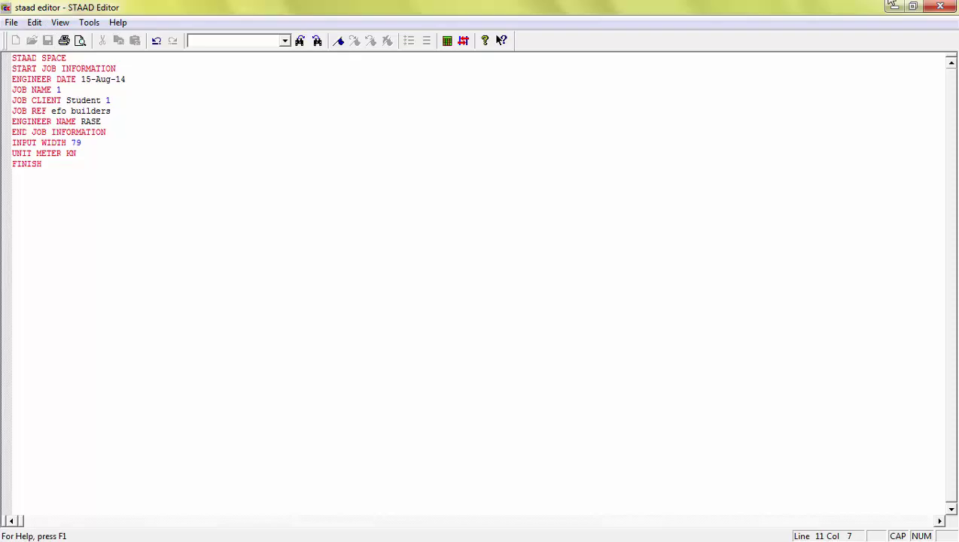
click(940, 6)
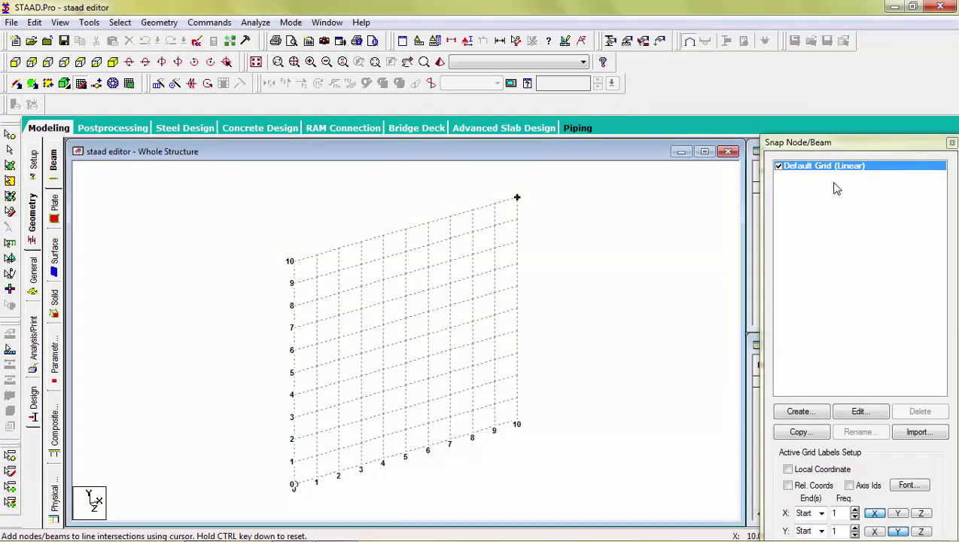
Step: Hide the snap grid on the empty model and launch the Structure Wizard from the Geometry menu
click(35, 172)
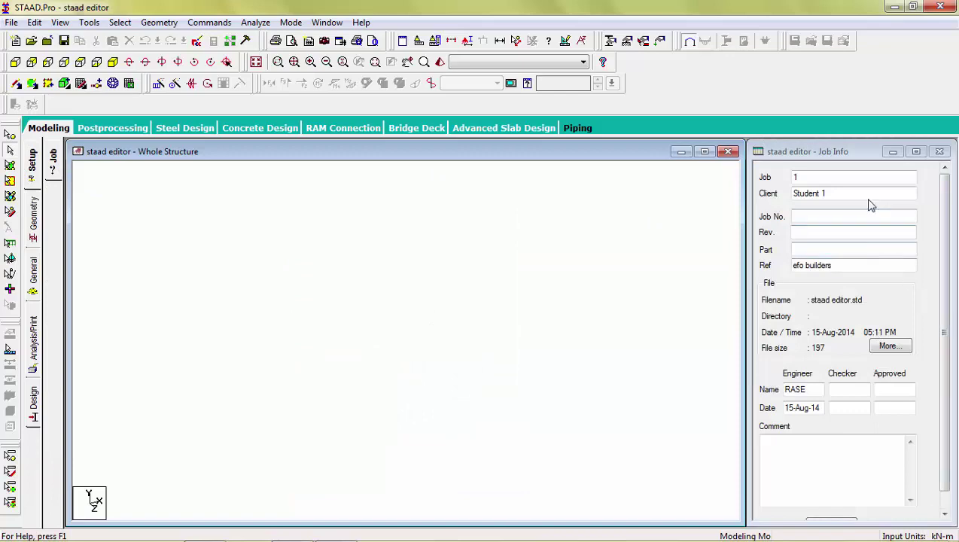
click(35, 224)
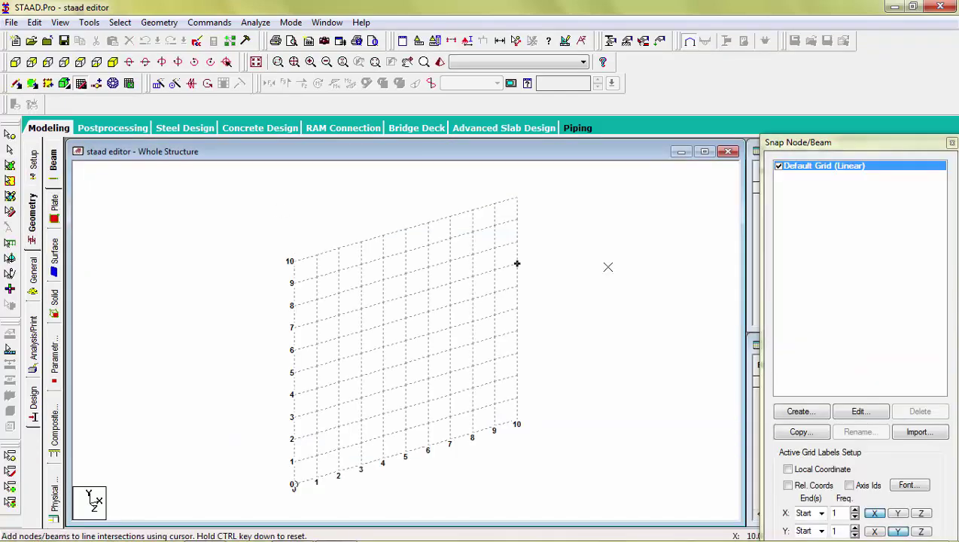
click(951, 142)
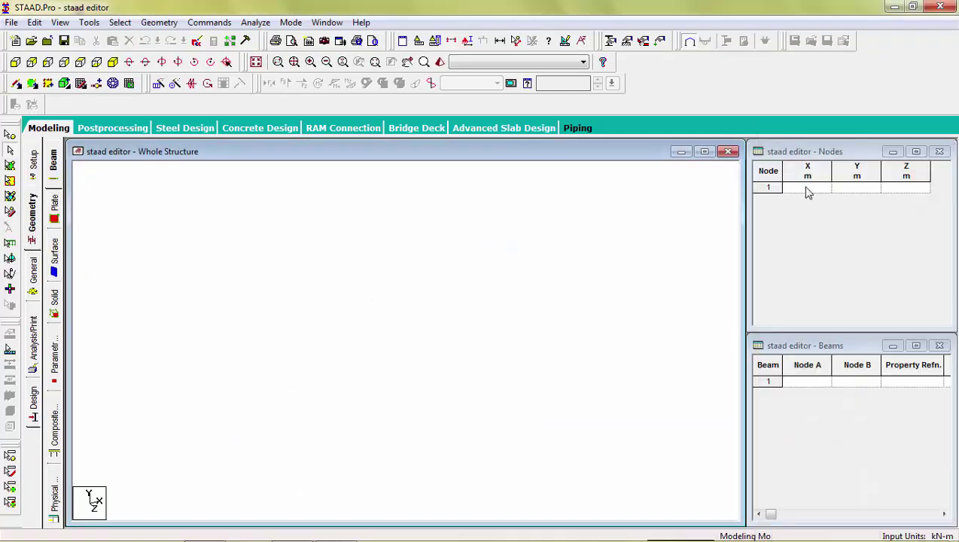
click(804, 190)
click(412, 320)
click(159, 22)
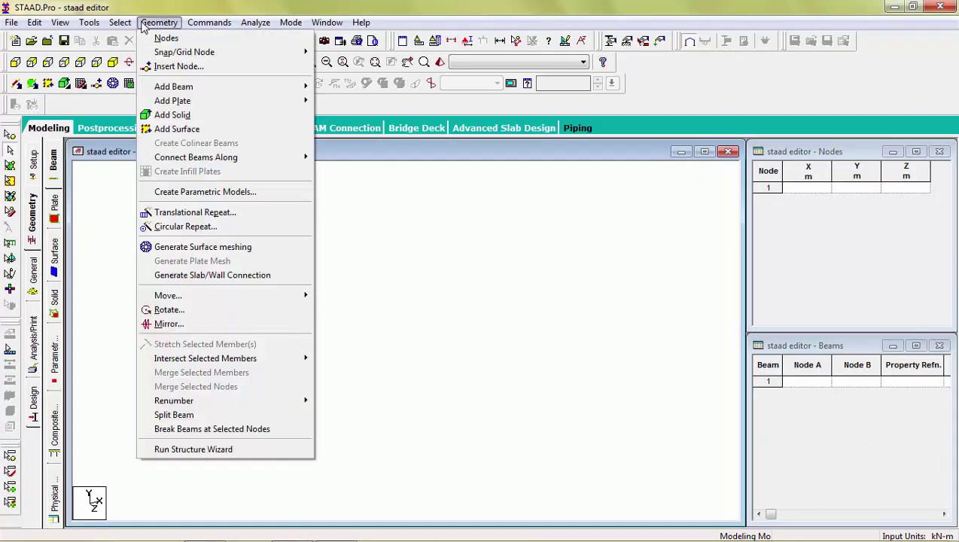
click(177, 450)
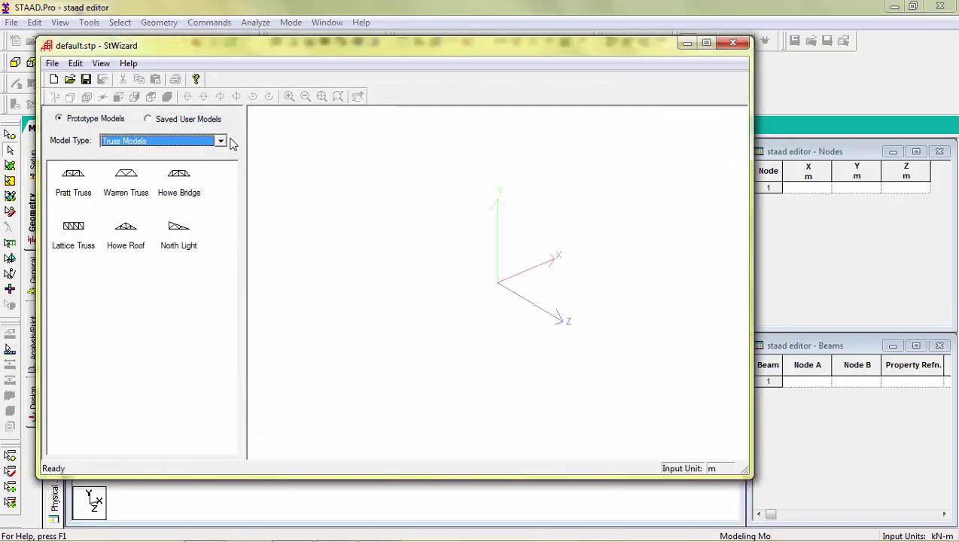
Step: Generate a Frame Models bay frame 15 m high with 4, 5 and 4 bays
click(221, 142)
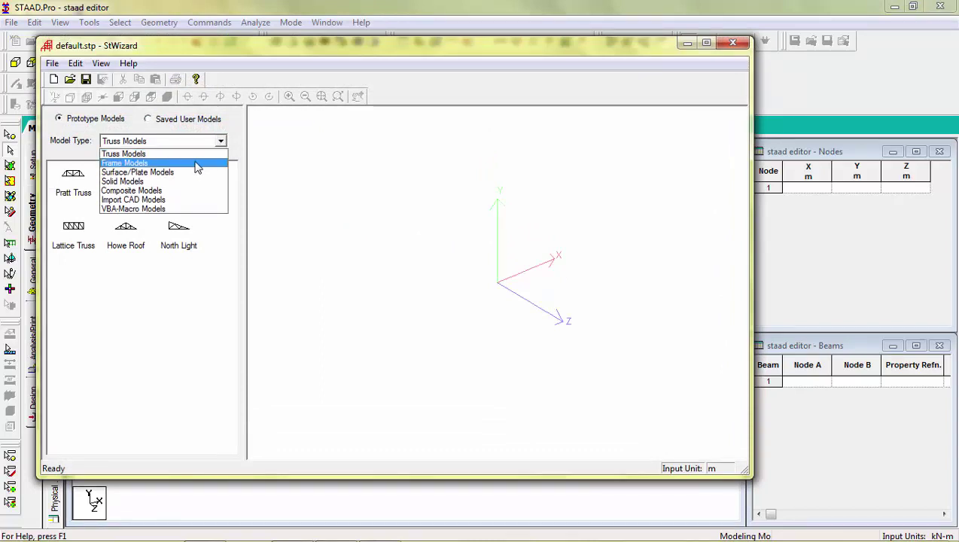
click(196, 164)
double_click(75, 181)
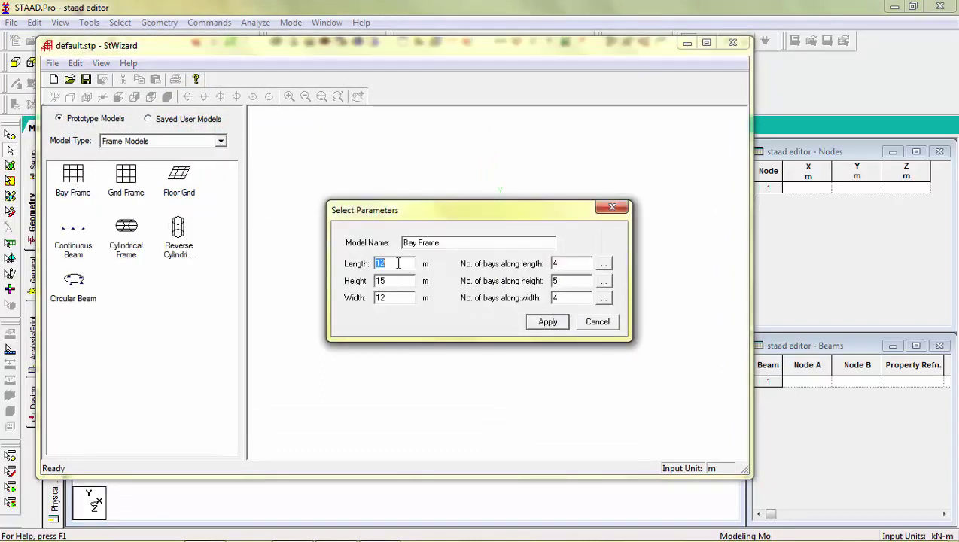
click(548, 323)
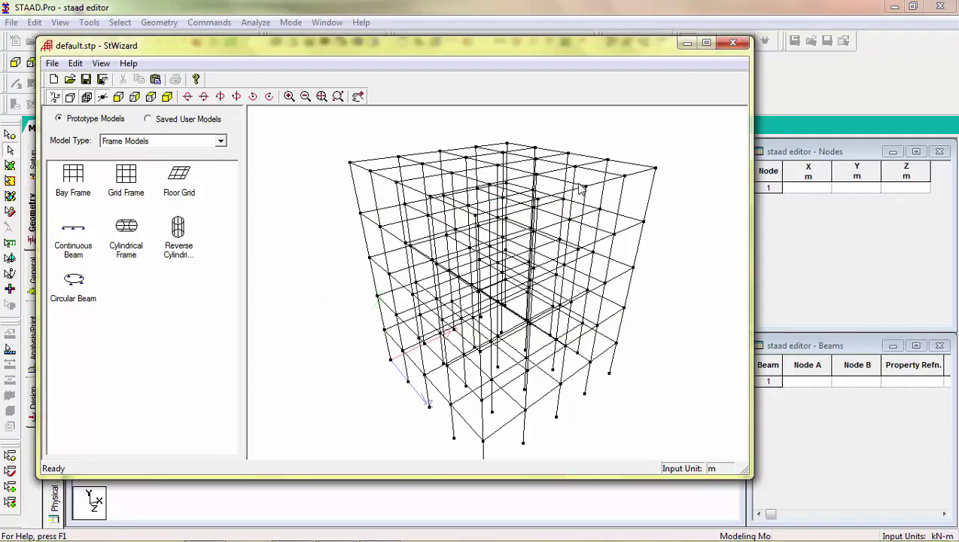
Step: Merge the bay frame into the STAAD.Pro model at offsets X, Y, Z of 0
click(52, 63)
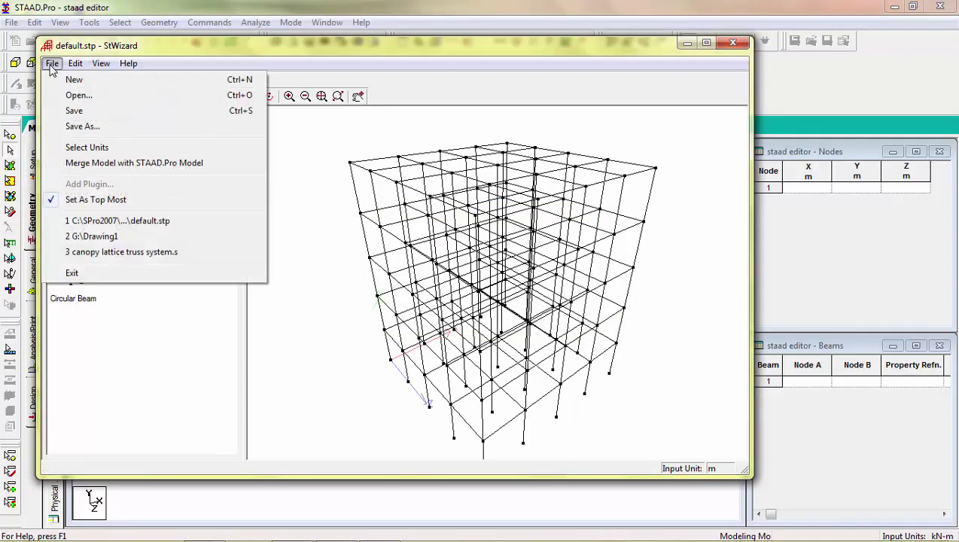
click(82, 163)
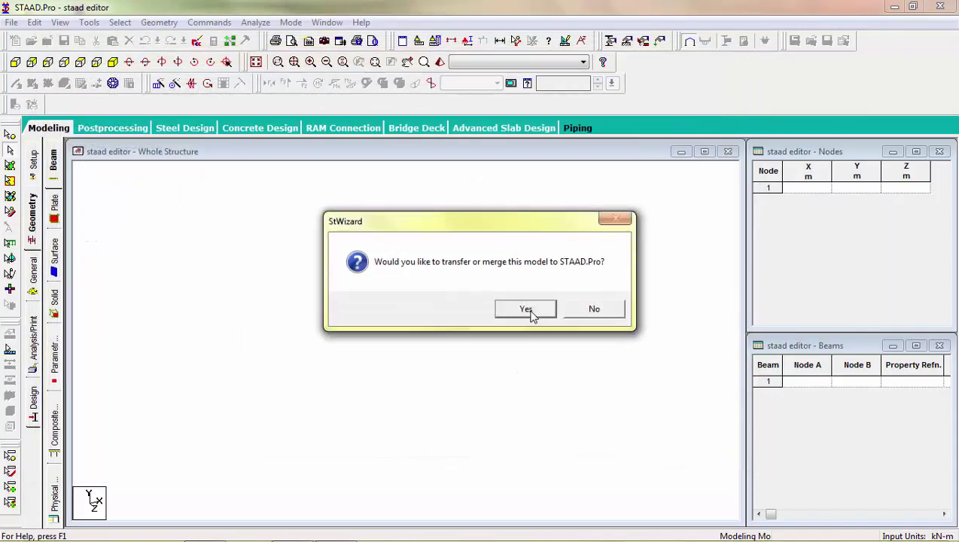
click(542, 311)
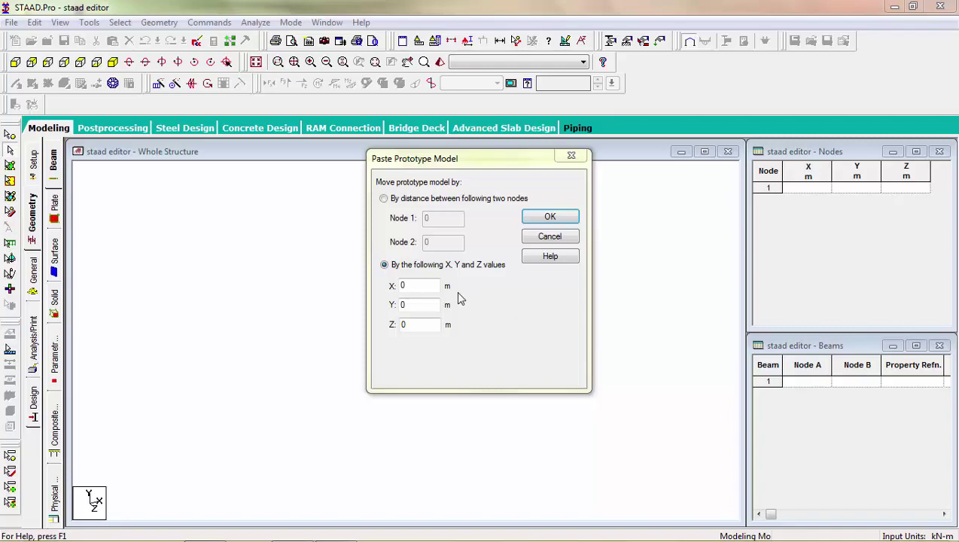
click(539, 220)
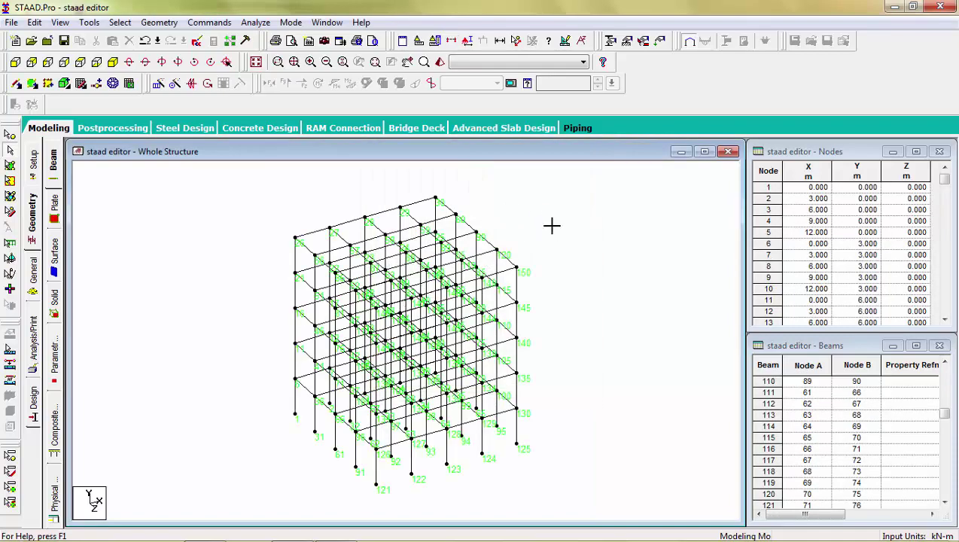
Step: Rotate the merged frame to inspect it and bring up the section Properties page
key(Left)
key(Left)
key(Left)
key(Left)
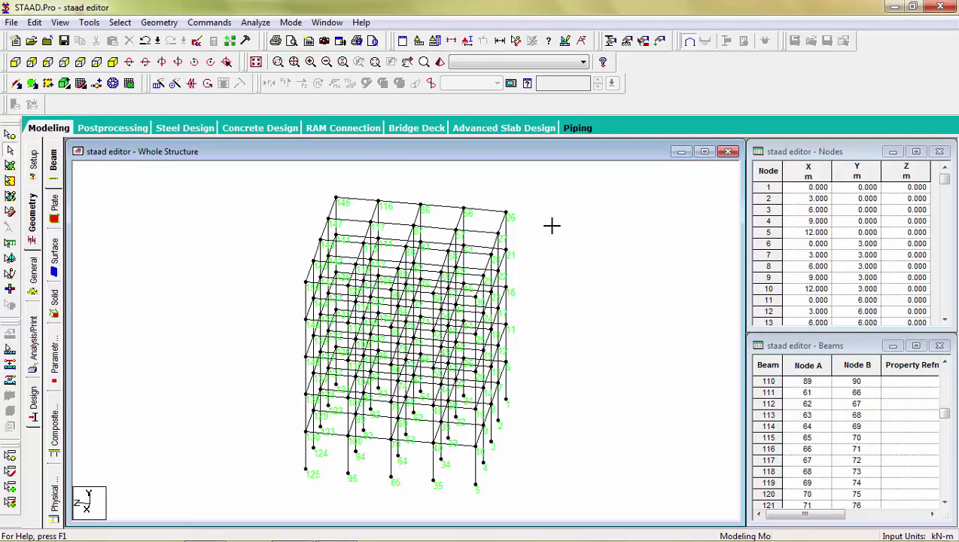
key(Left)
key(Left)
key(Left)
key(Left)
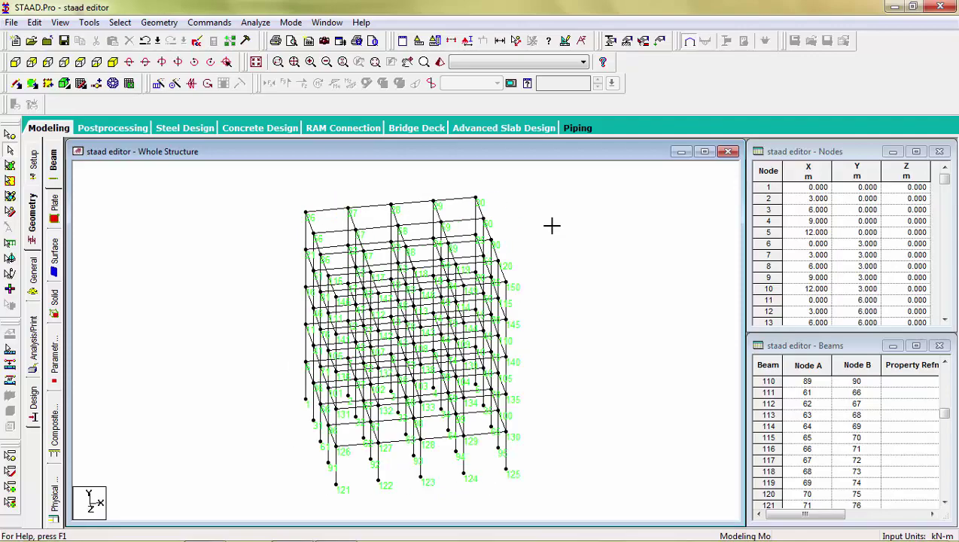
key(Left)
key(Left)
key(Left)
key(Left)
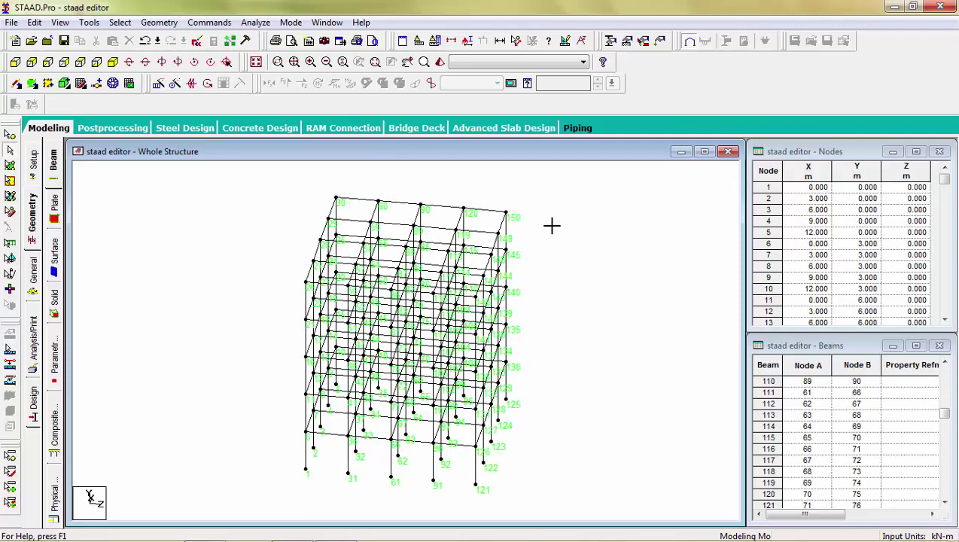
key(Left)
key(Left)
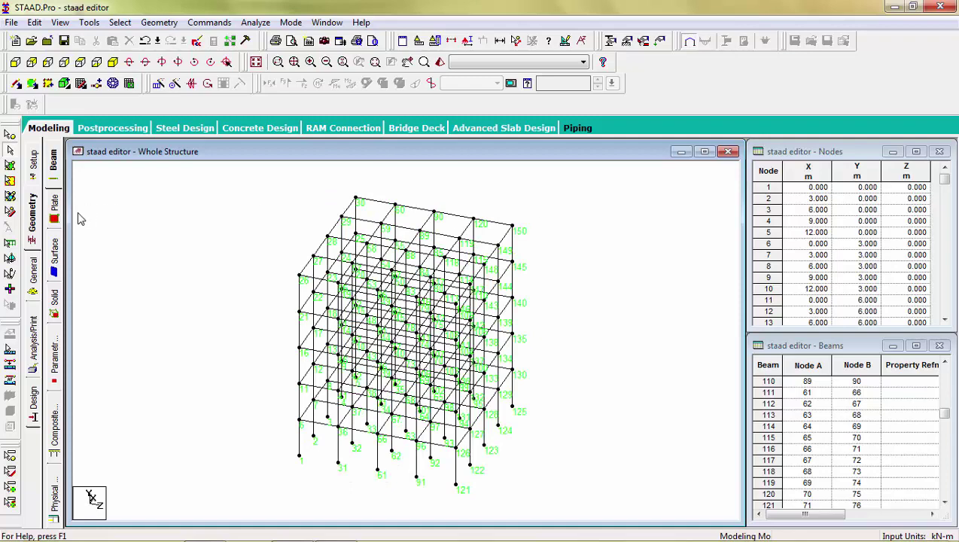
click(34, 283)
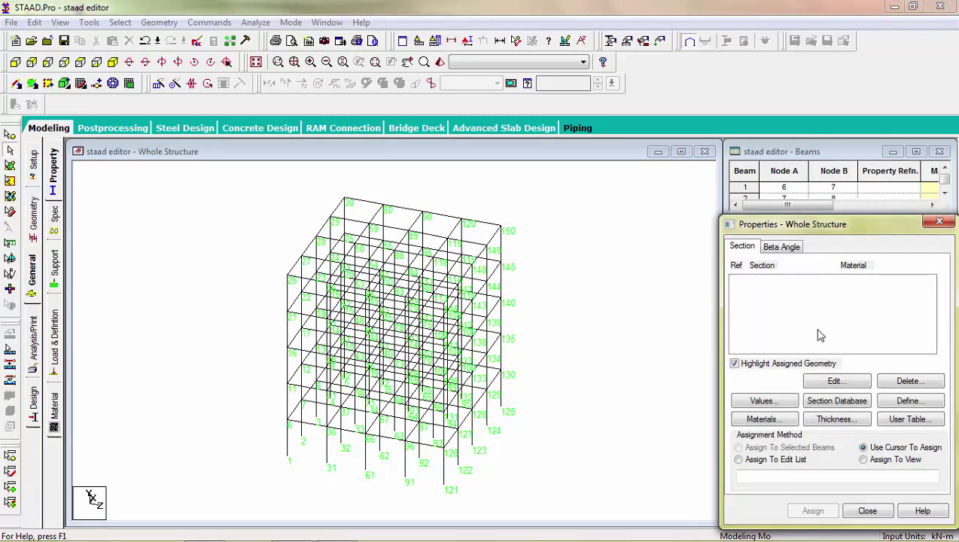
Step: Add concrete rectangle sections Rect 0.25x0.25 and Rect 0.25x0.20 (YD 0.25, ZD 0.25 then 0.2)
click(907, 401)
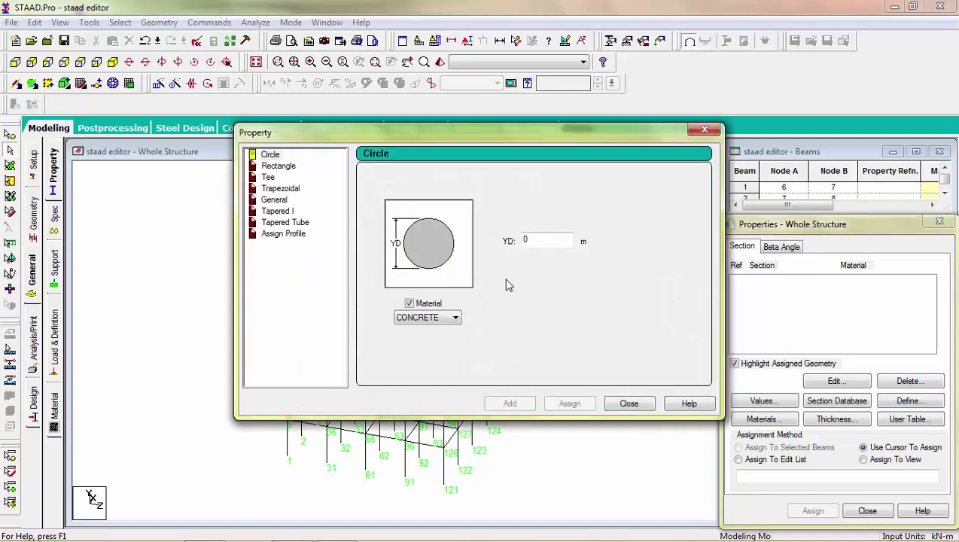
click(288, 165)
click(534, 230)
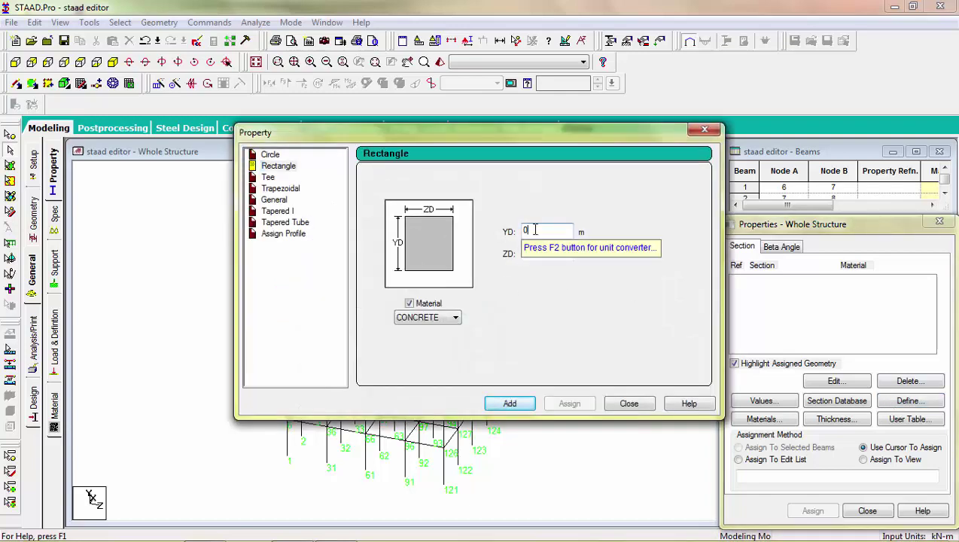
text(0.25)
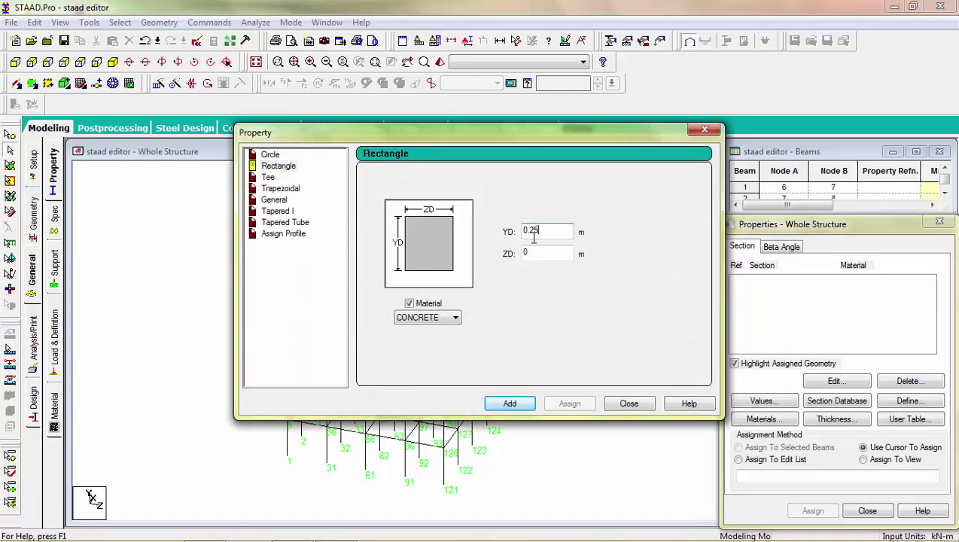
click(536, 251)
text(0)
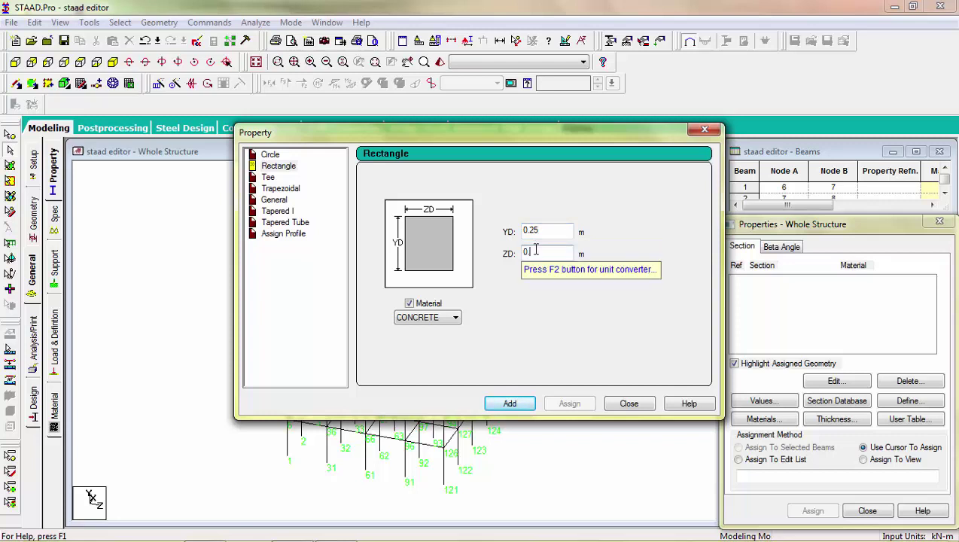
click(510, 404)
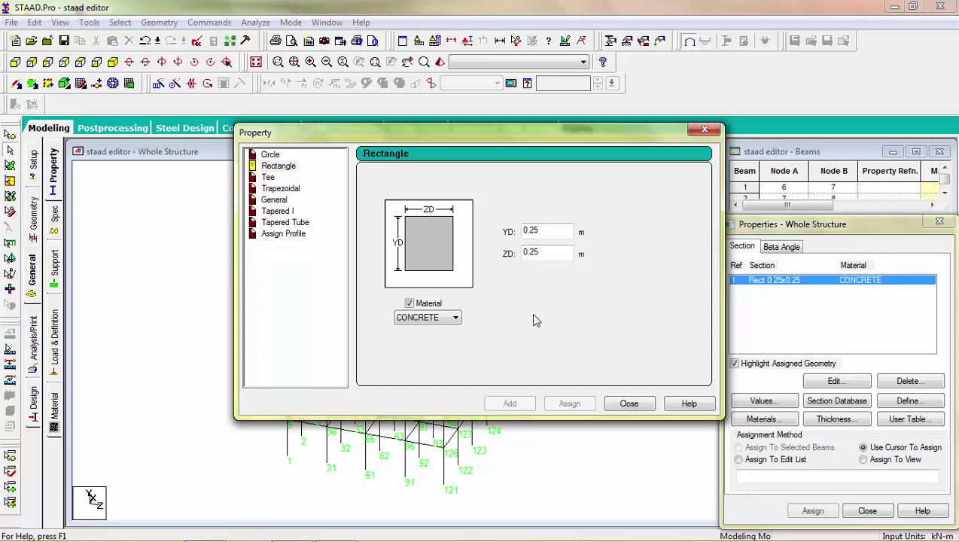
click(544, 252)
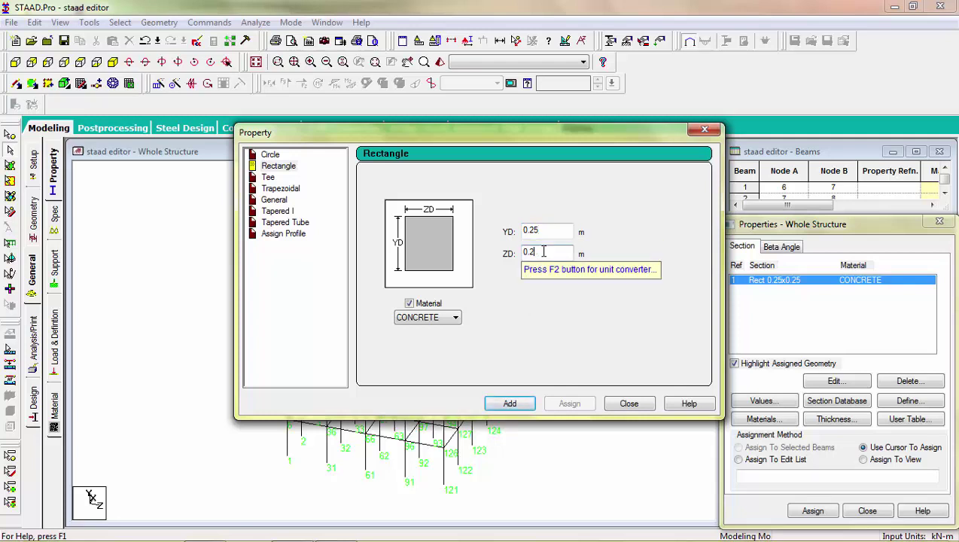
click(503, 404)
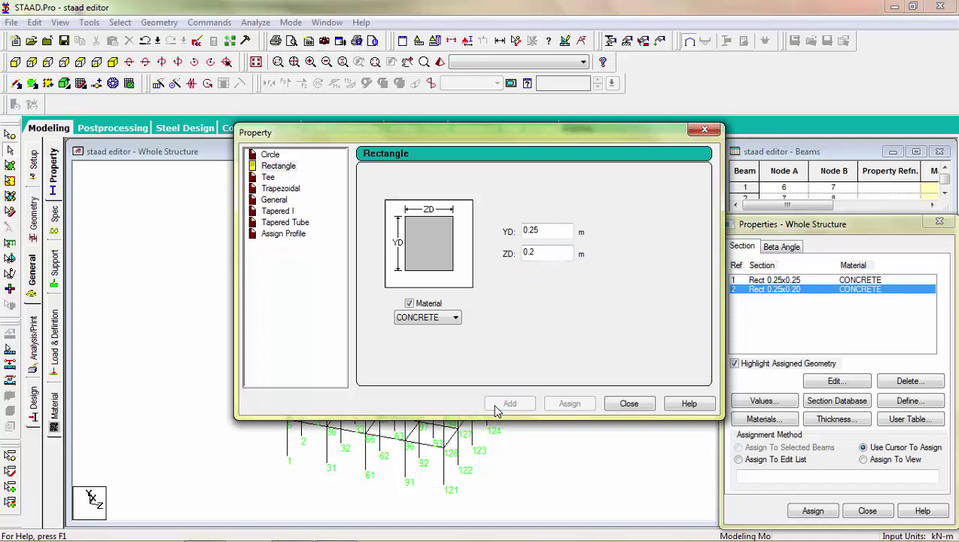
click(628, 405)
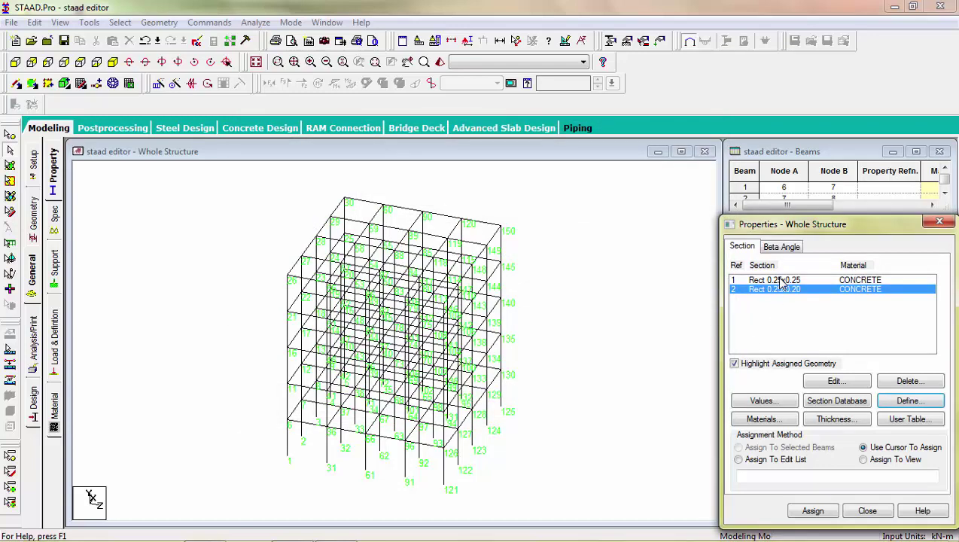
Step: Assign Rect 0.25x0.25 (R1) to all beams parallel to Y, the frame's columns
click(782, 282)
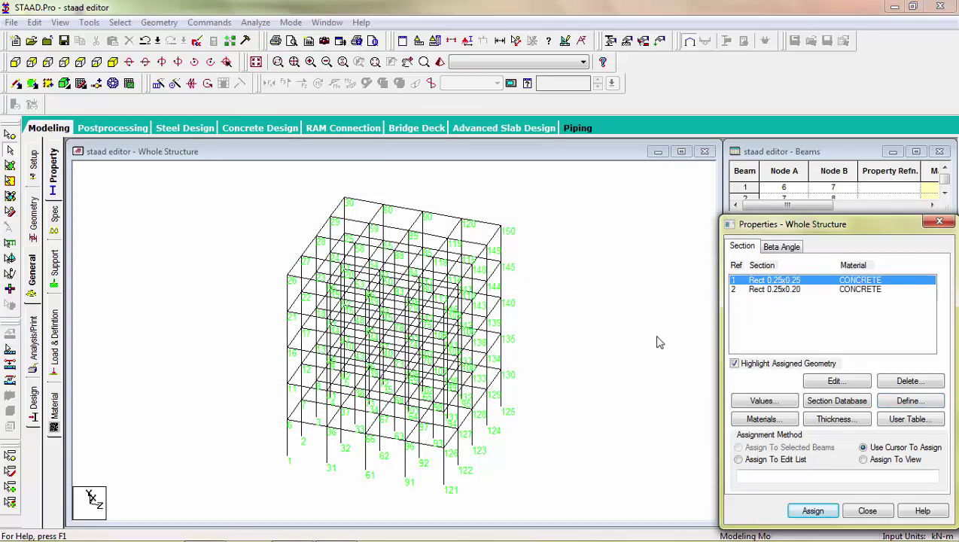
click(120, 21)
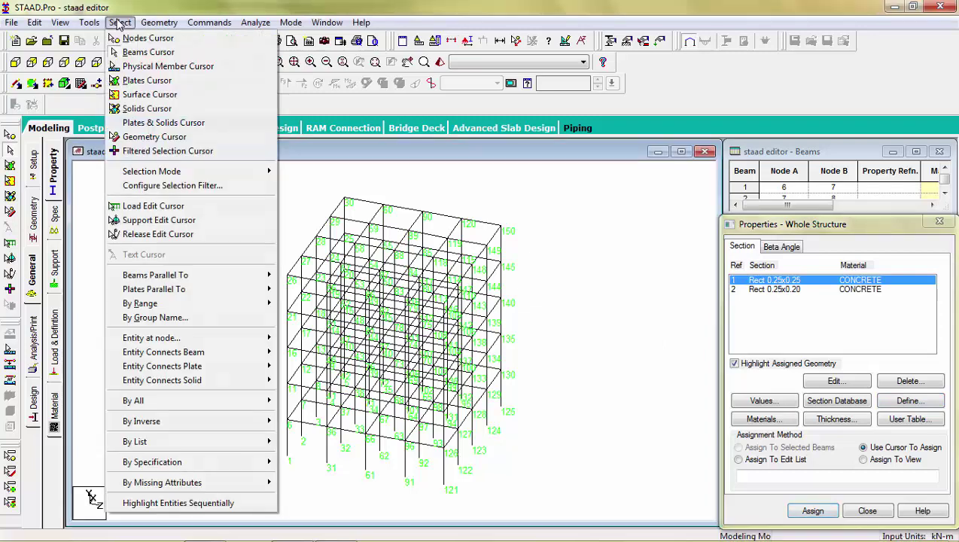
mouse_move(169, 281)
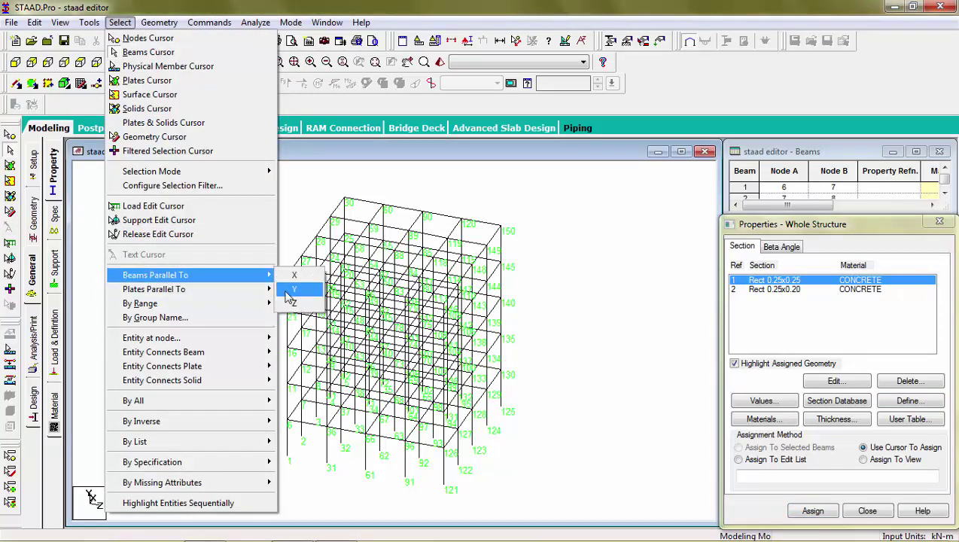
click(292, 303)
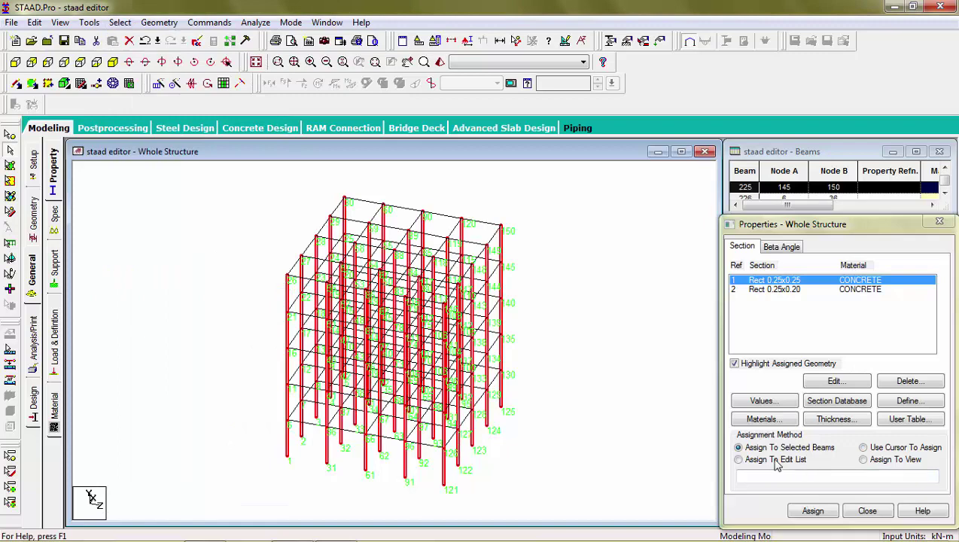
click(813, 511)
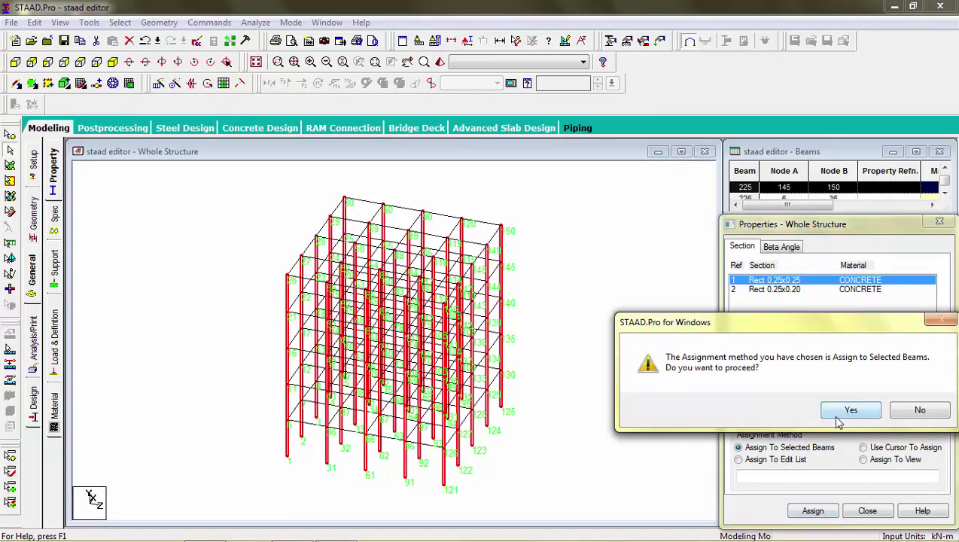
click(839, 410)
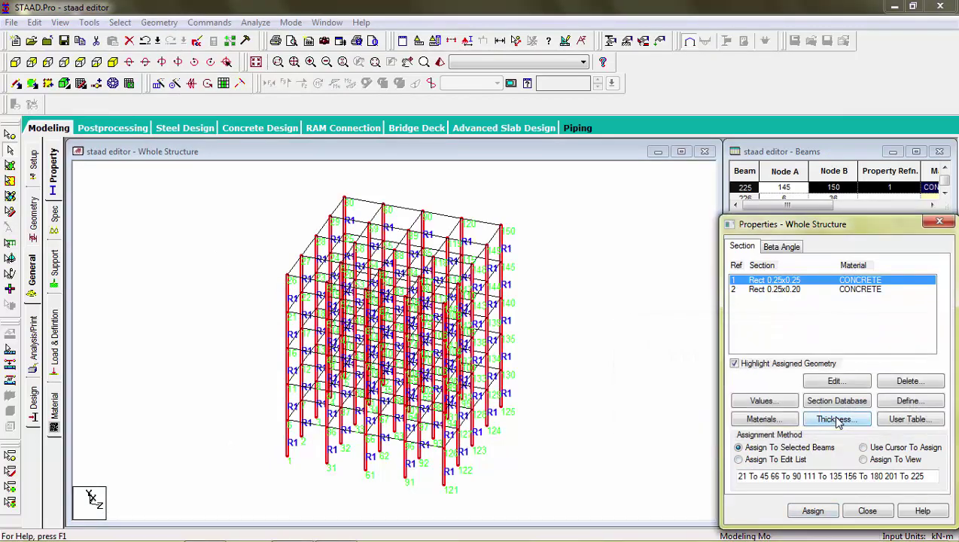
click(797, 291)
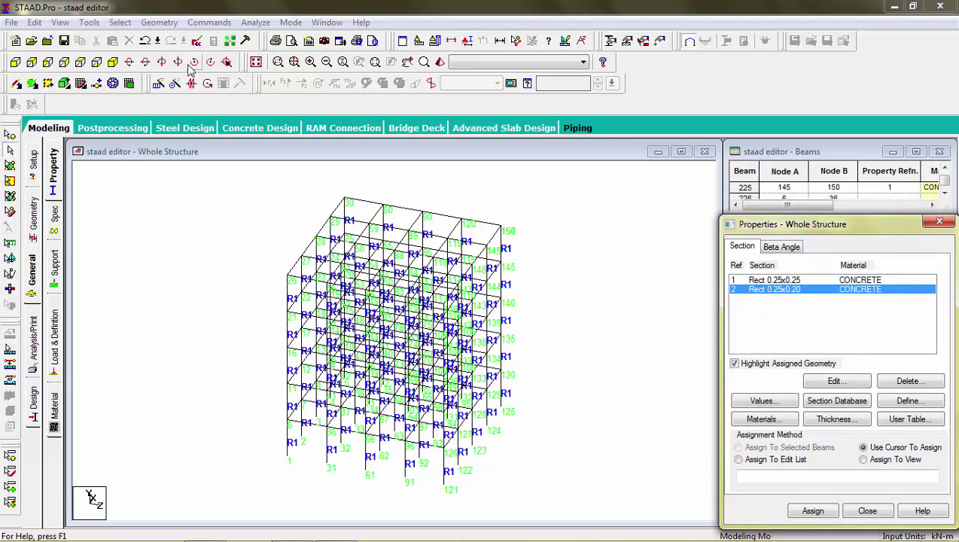
Step: Assign the 0.25x0.20 rectangular section (R2) to all beams parallel to X and Z
click(122, 23)
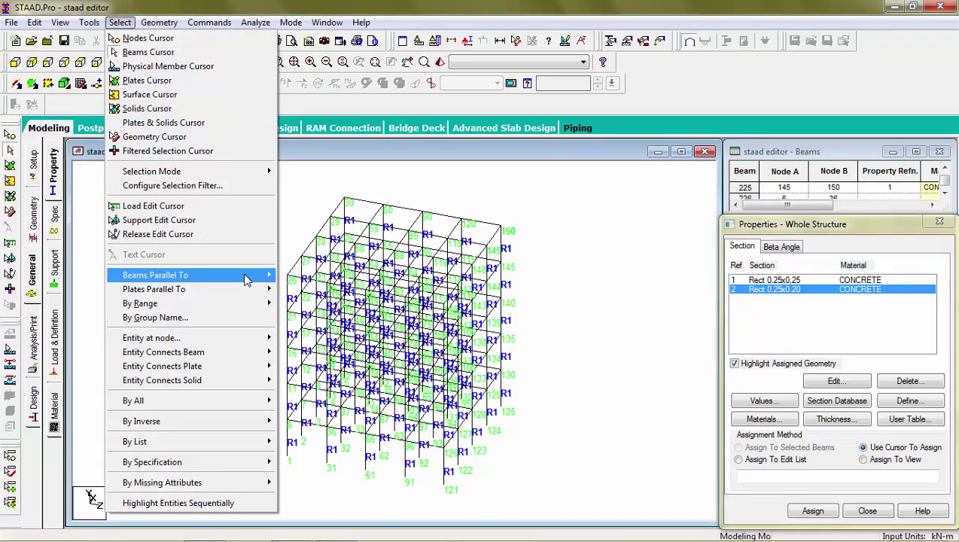
mouse_move(252, 275)
click(291, 278)
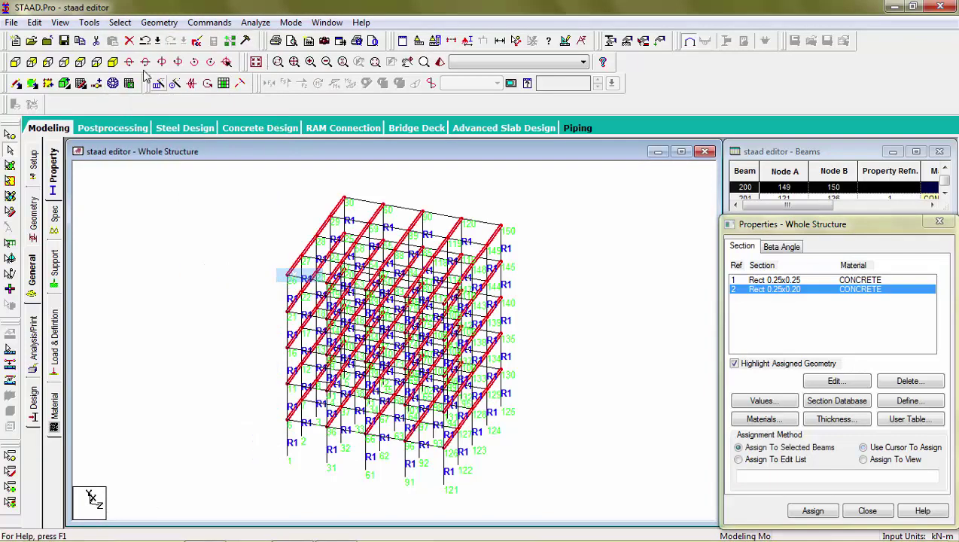
click(119, 22)
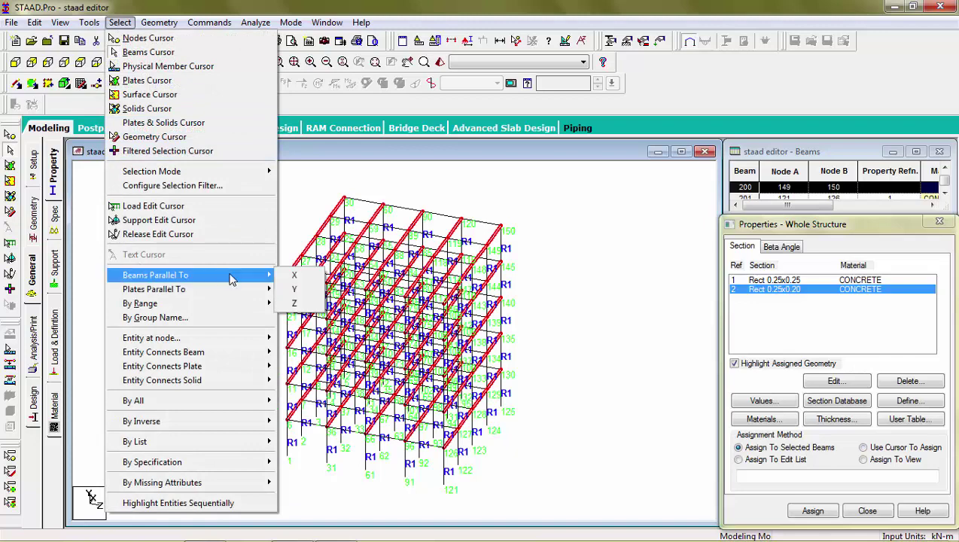
mouse_move(254, 278)
click(292, 304)
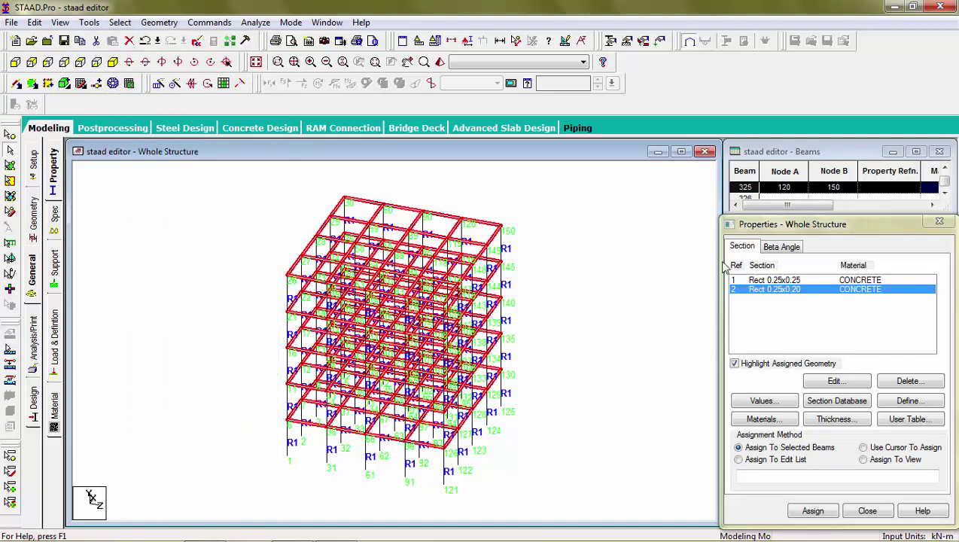
click(821, 512)
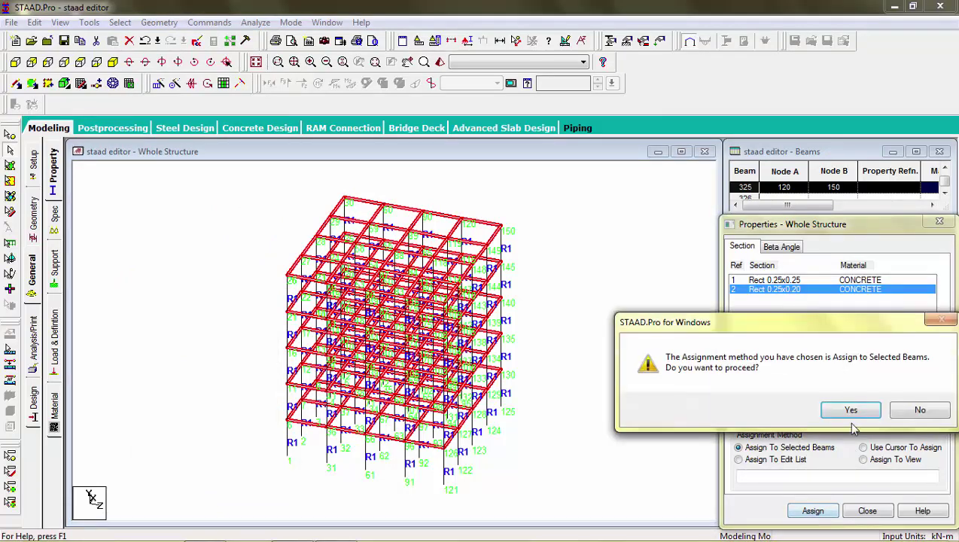
click(830, 414)
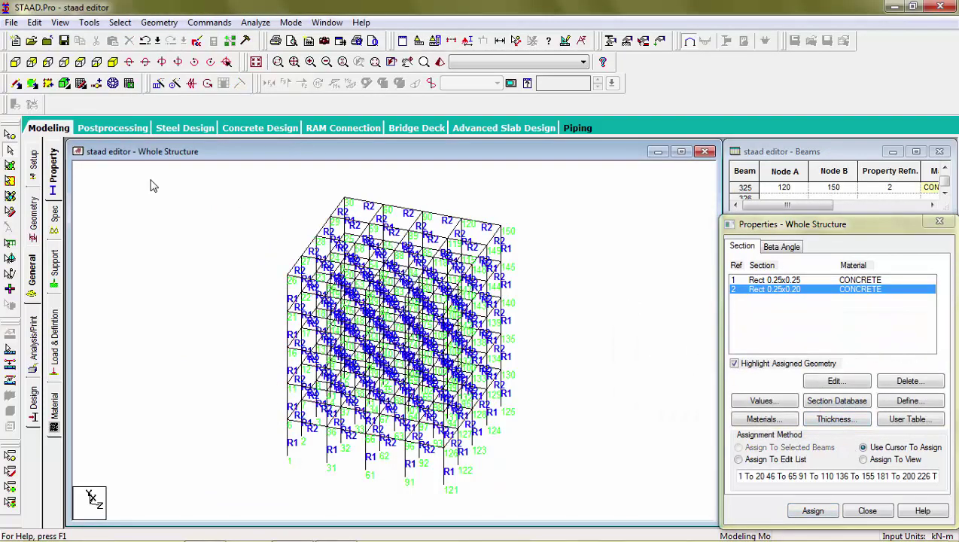
click(54, 271)
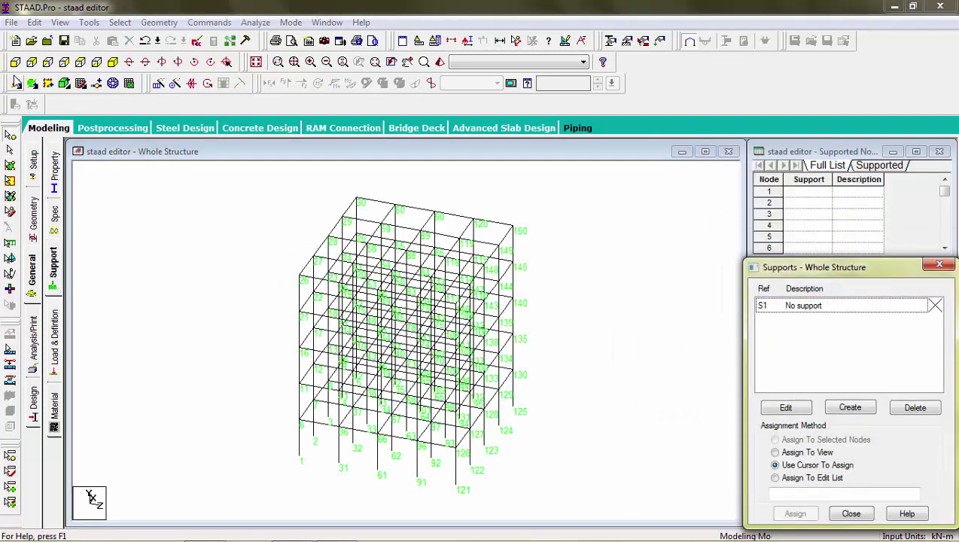
Step: Create a fixed support as Support 2 in front elevation
click(15, 63)
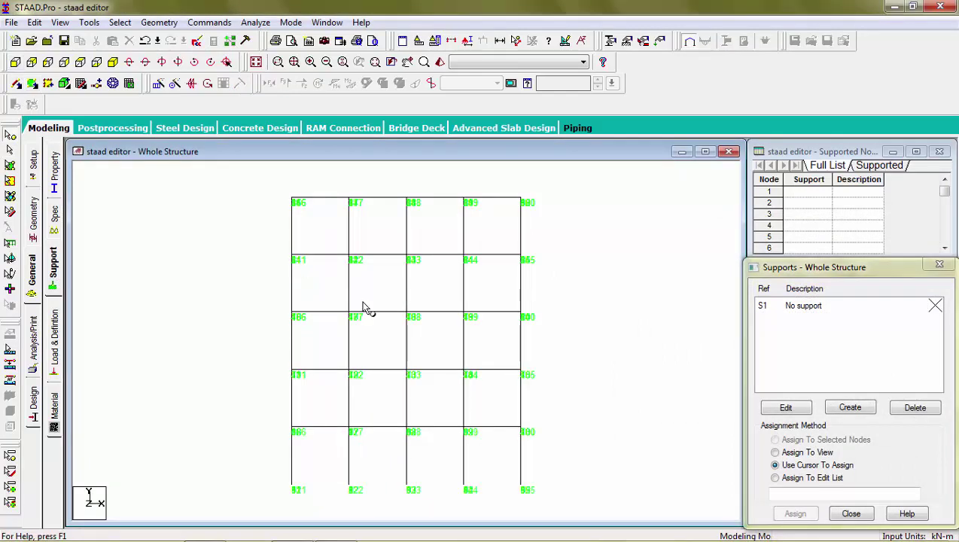
click(848, 409)
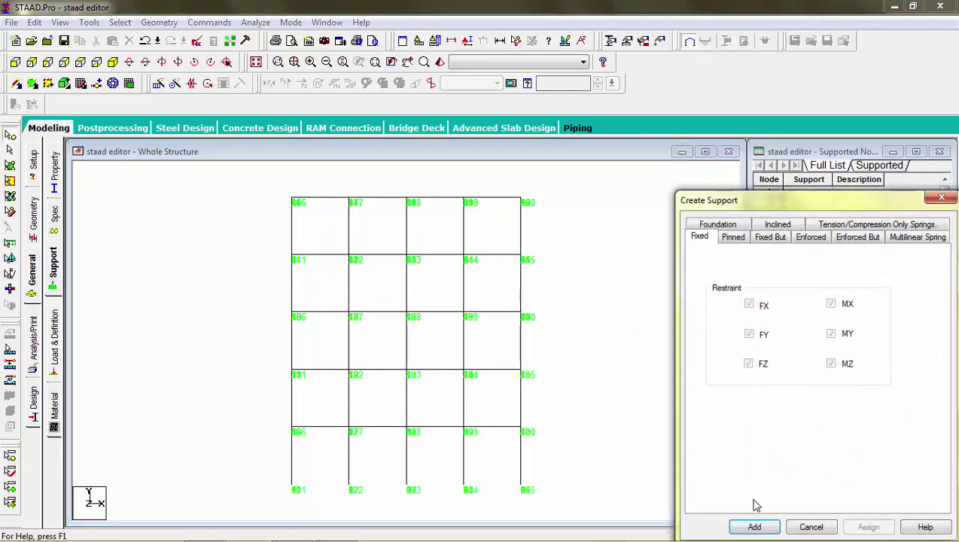
click(754, 527)
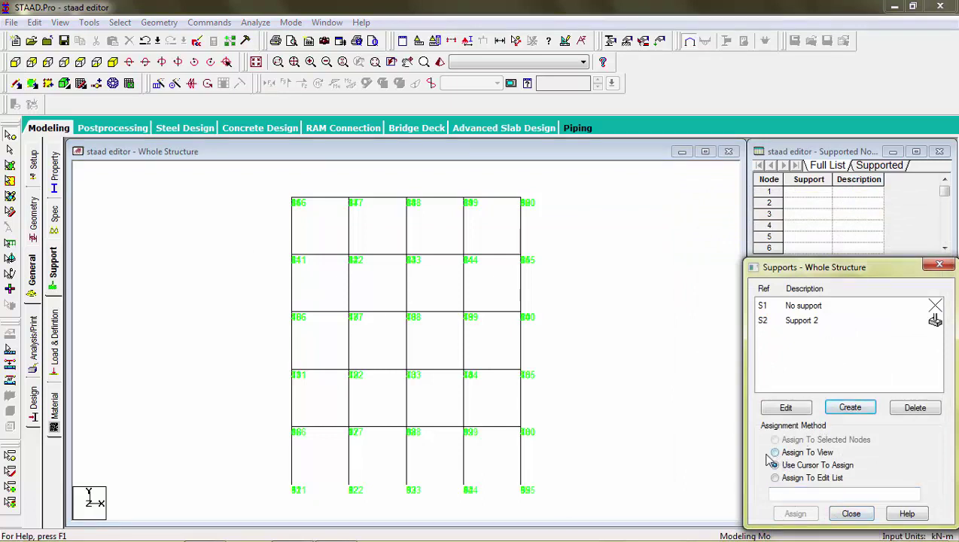
Step: Assign Support 2 to all base nodes along the bottom of the frame
drag(568, 472, 226, 507)
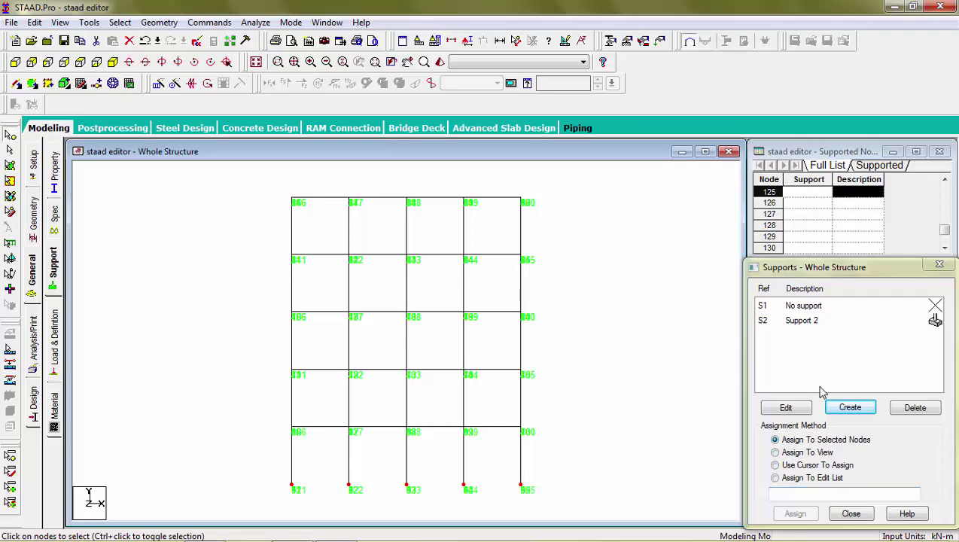
click(807, 323)
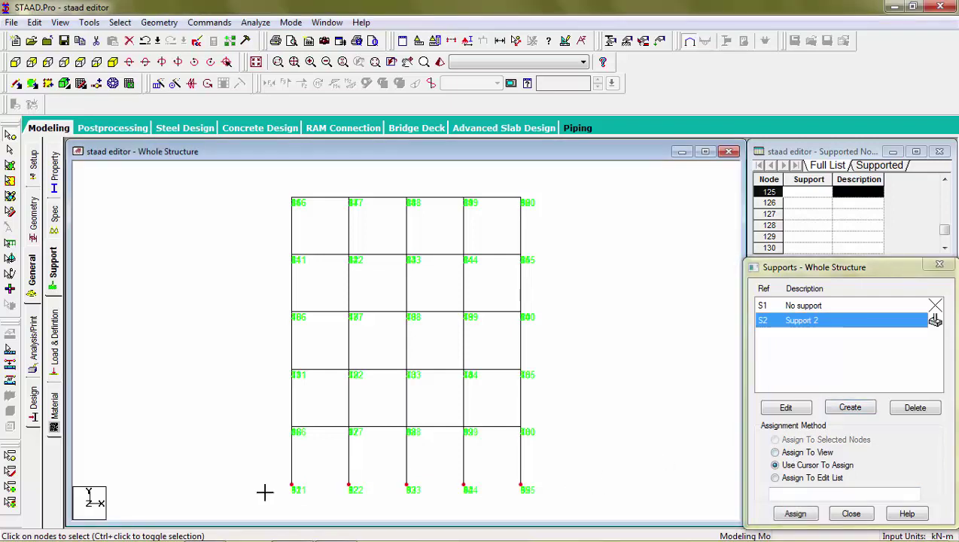
drag(264, 492, 542, 475)
click(795, 514)
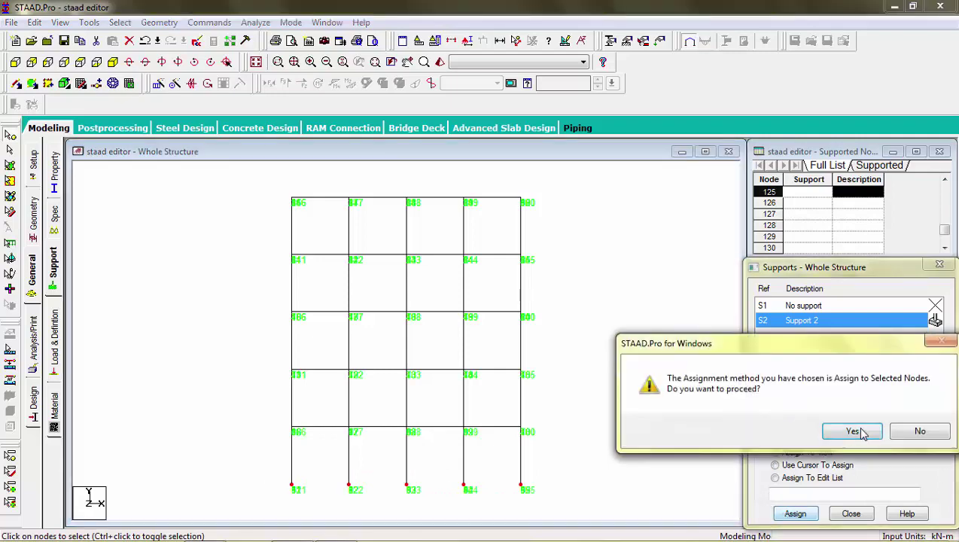
click(792, 430)
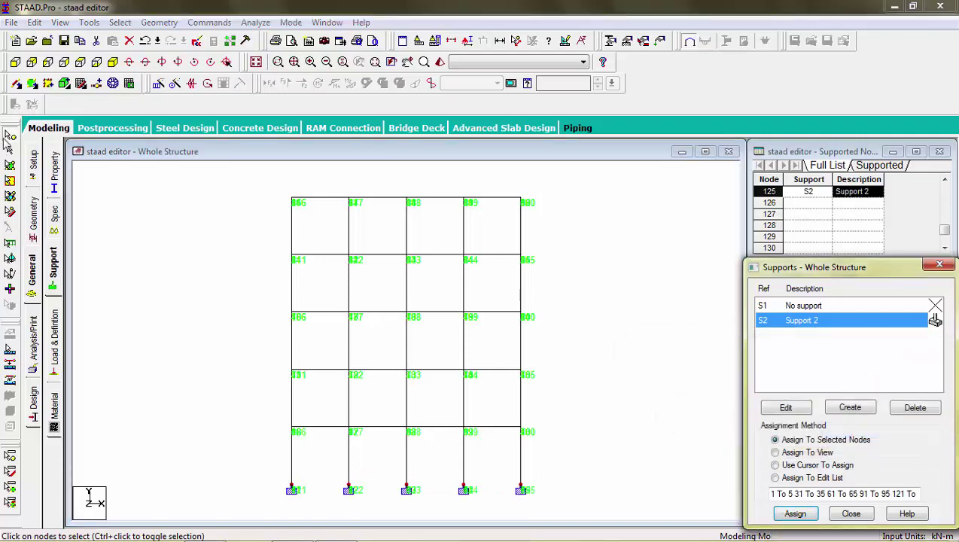
click(113, 62)
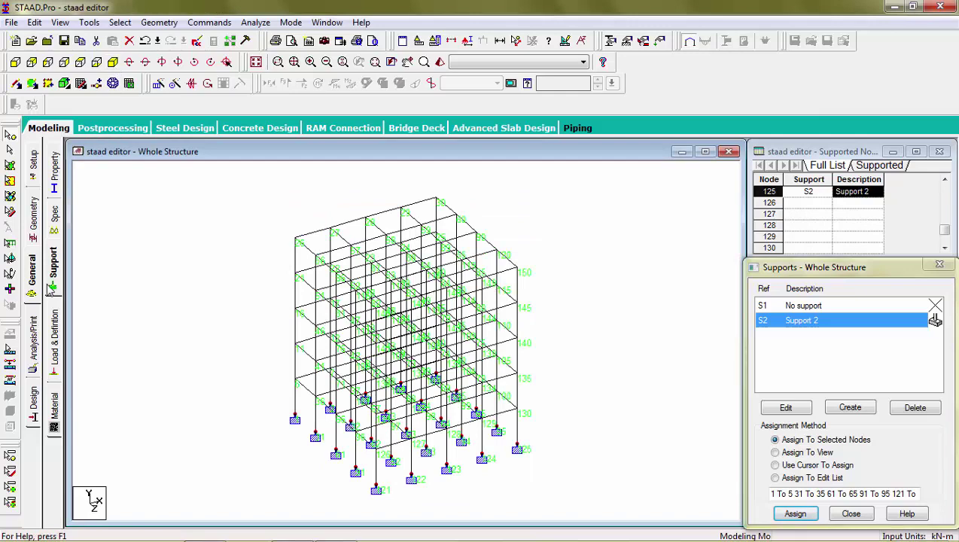
click(54, 331)
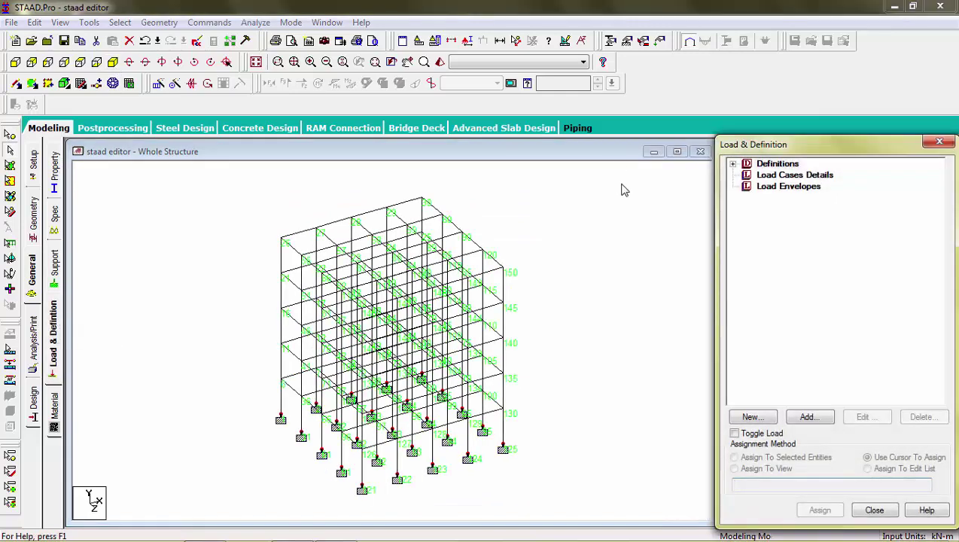
Step: Add load case 1 titled DEAD LOAD with loading type Dead
click(796, 175)
click(808, 417)
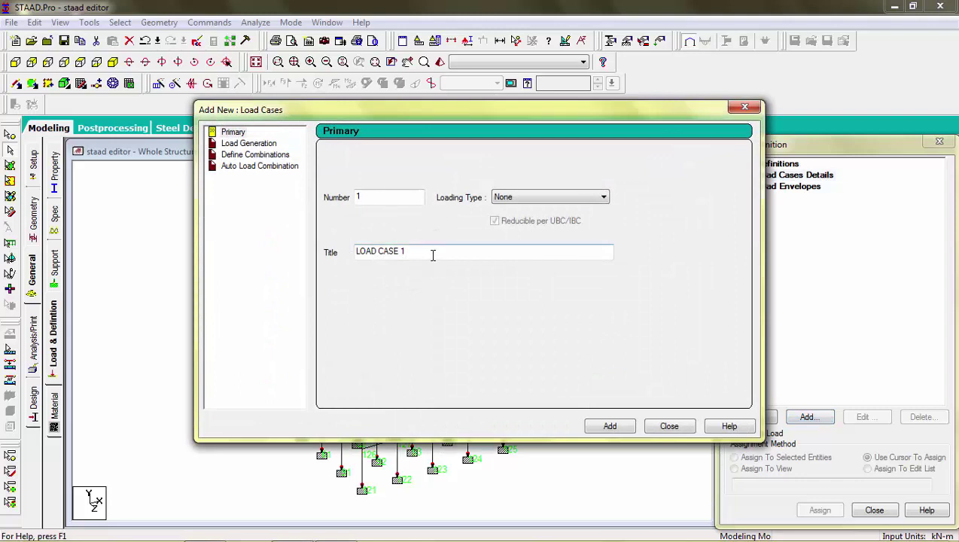
drag(433, 255, 295, 239)
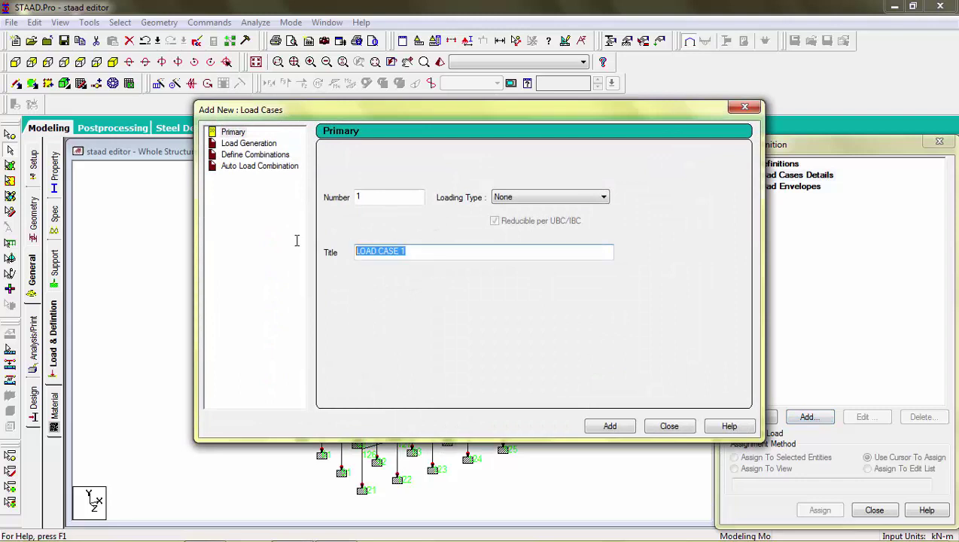
text(DEAD LOAD)
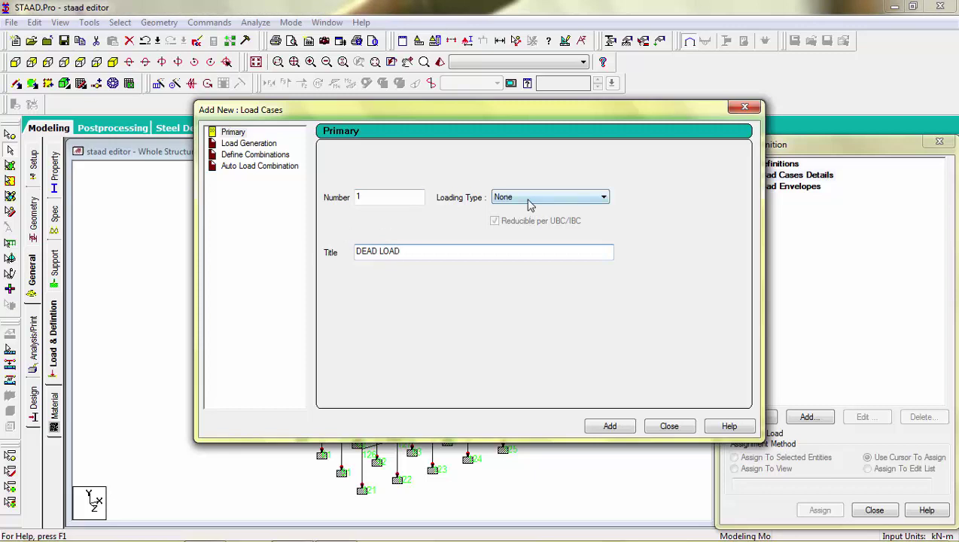
click(529, 198)
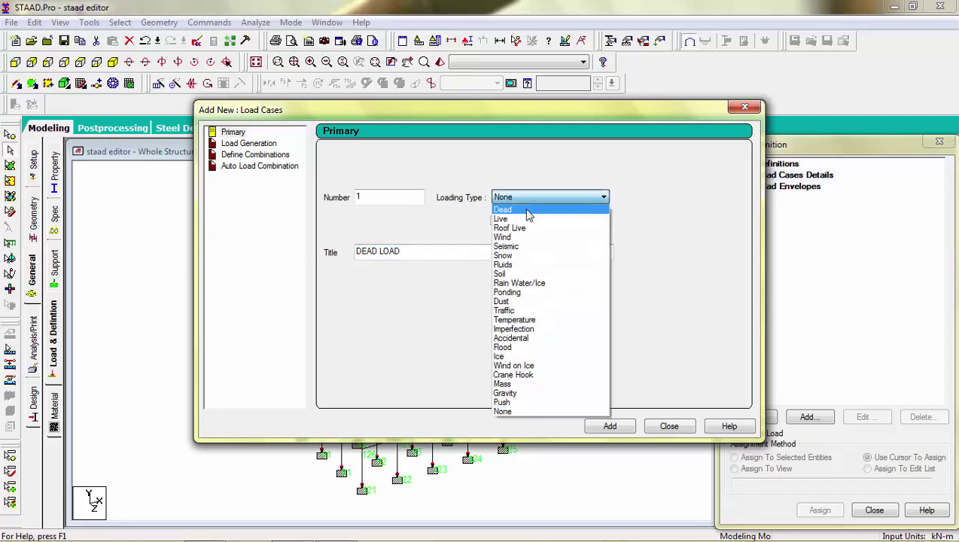
click(527, 214)
click(610, 426)
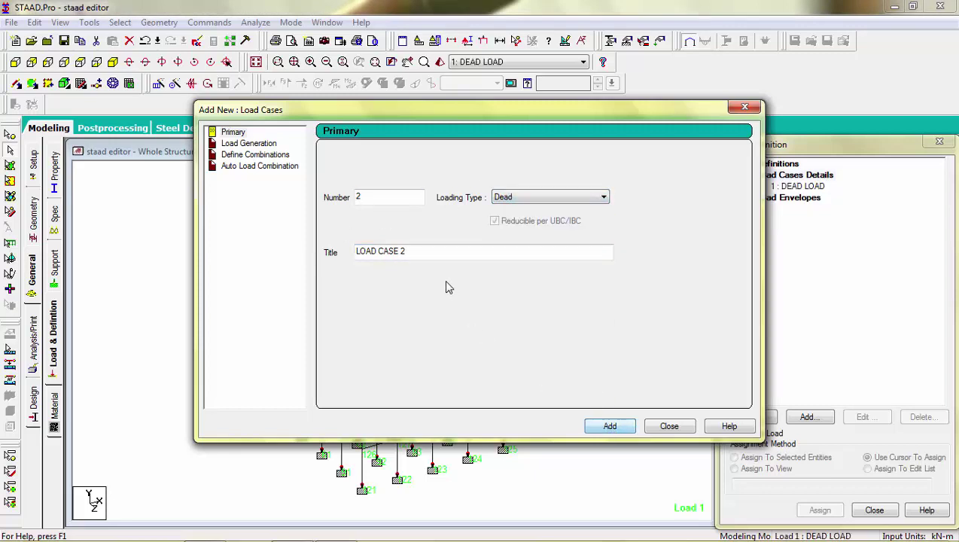
Step: Add load case 2 titled LIVE LOAD with loading type Live
drag(440, 252, 249, 271)
text(LIVE LOAD)
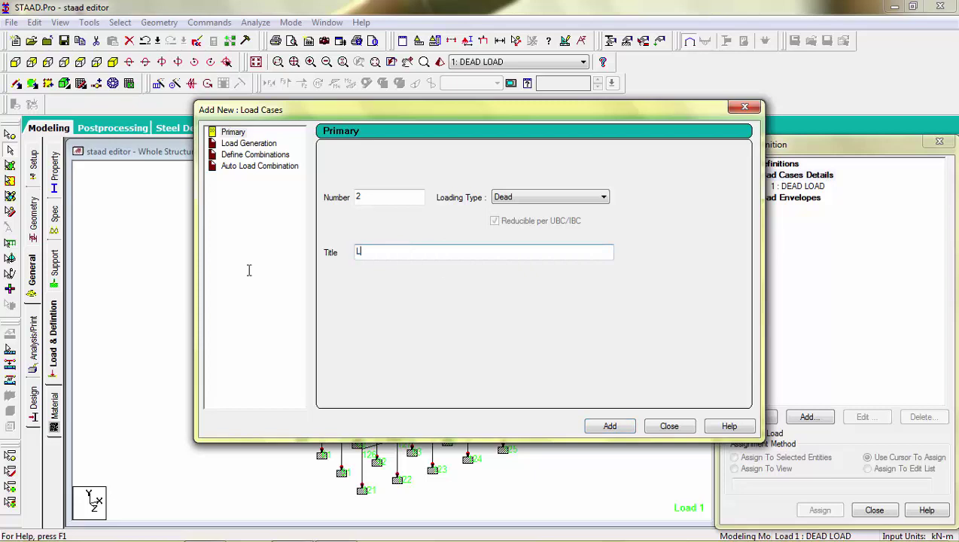
click(495, 199)
click(502, 219)
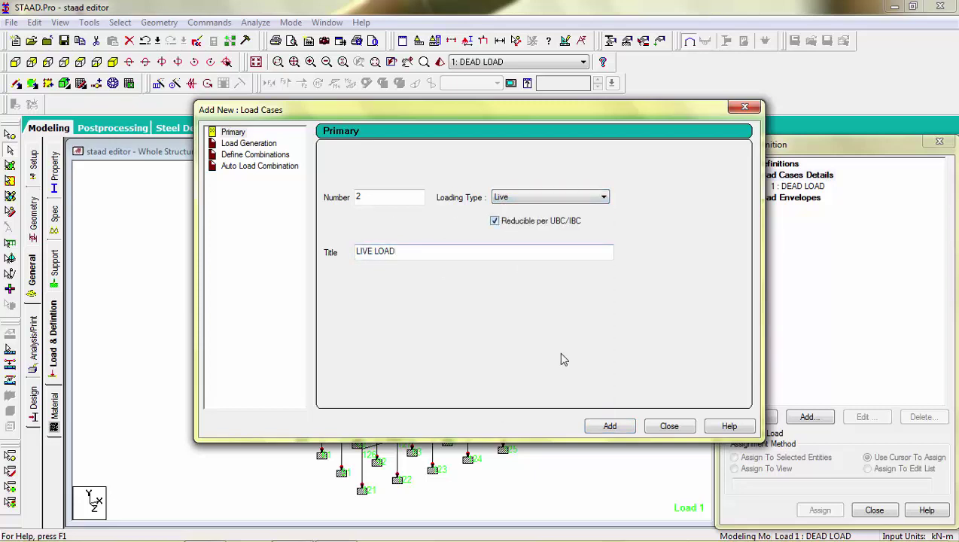
click(609, 427)
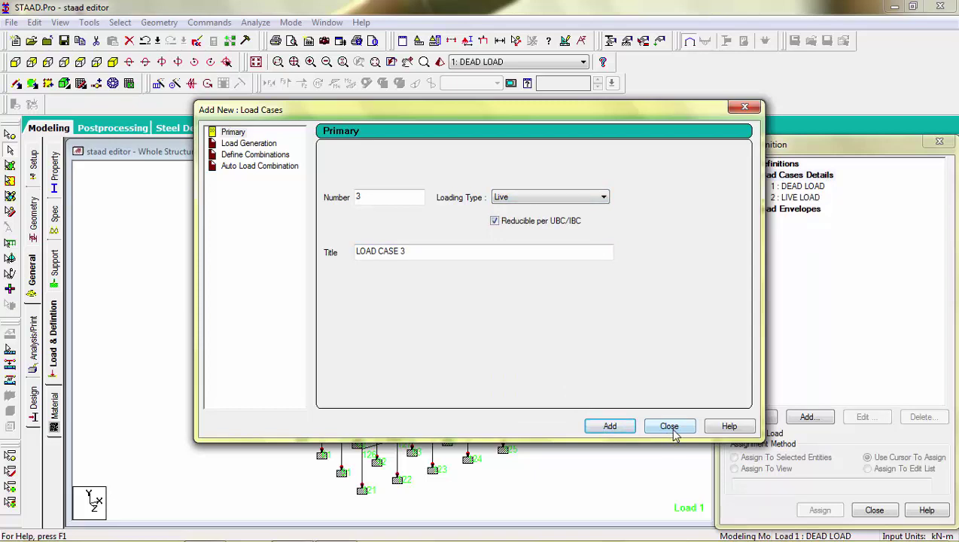
Step: Create combination 3 named 1.5(DL+LL), factoring DEAD LOAD and LIVE LOAD by 1.5 each
click(286, 156)
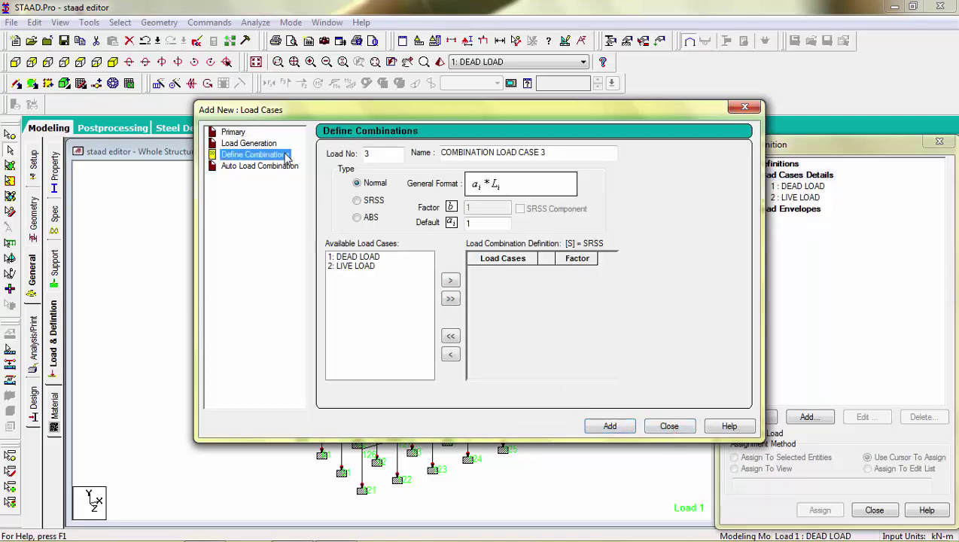
click(485, 221)
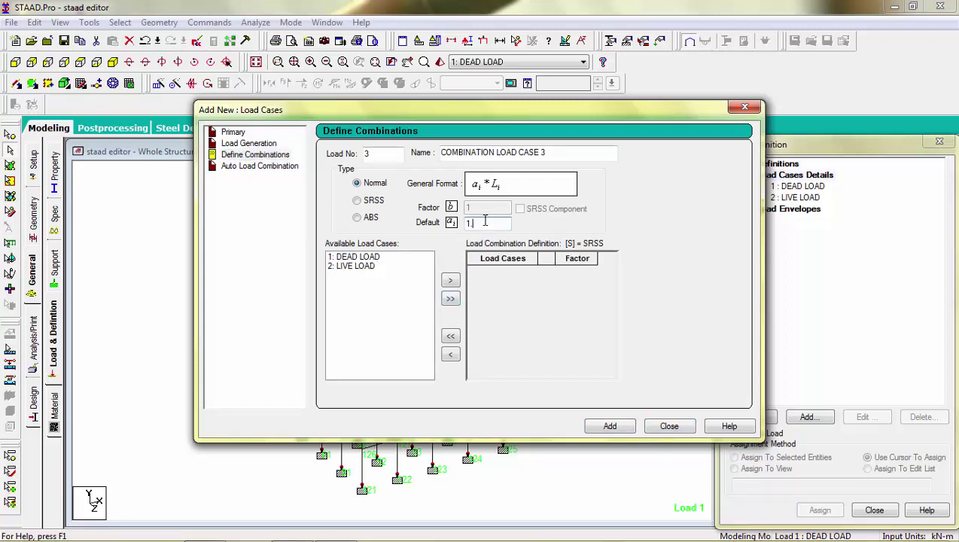
click(451, 299)
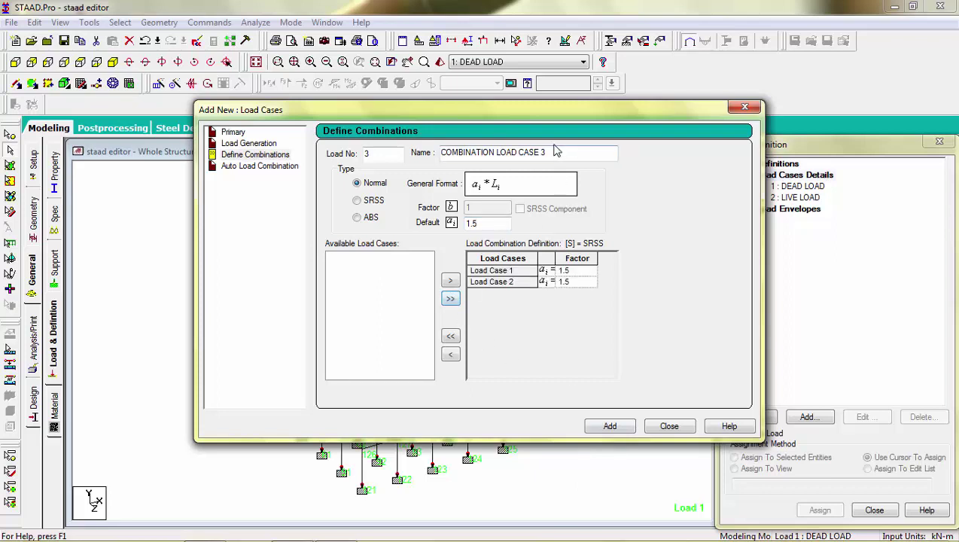
drag(553, 154, 368, 154)
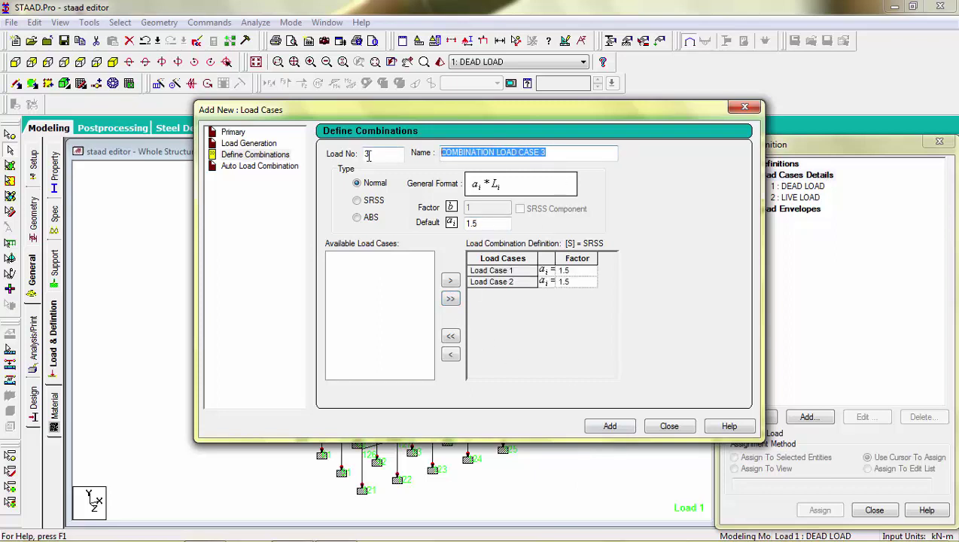
text(1)
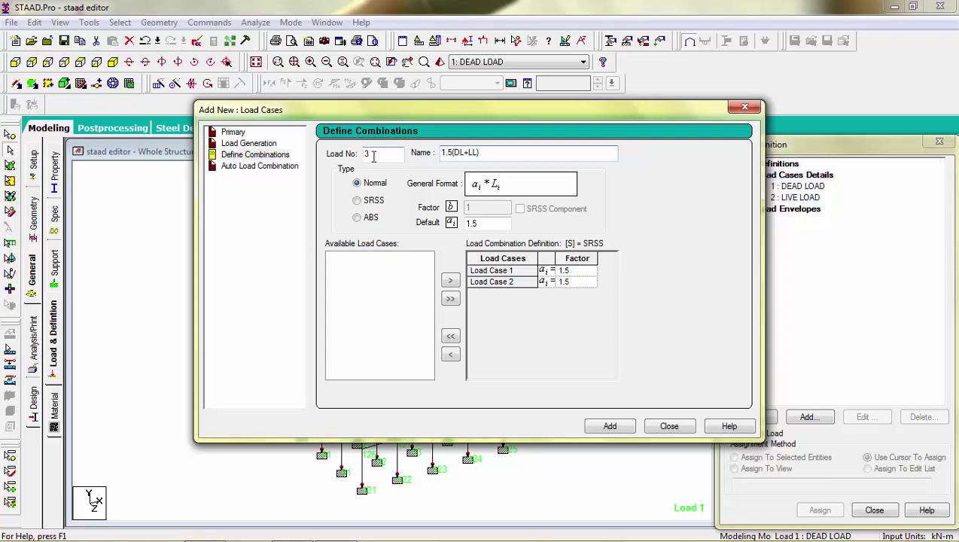
text(.5(DL+LL))
click(608, 427)
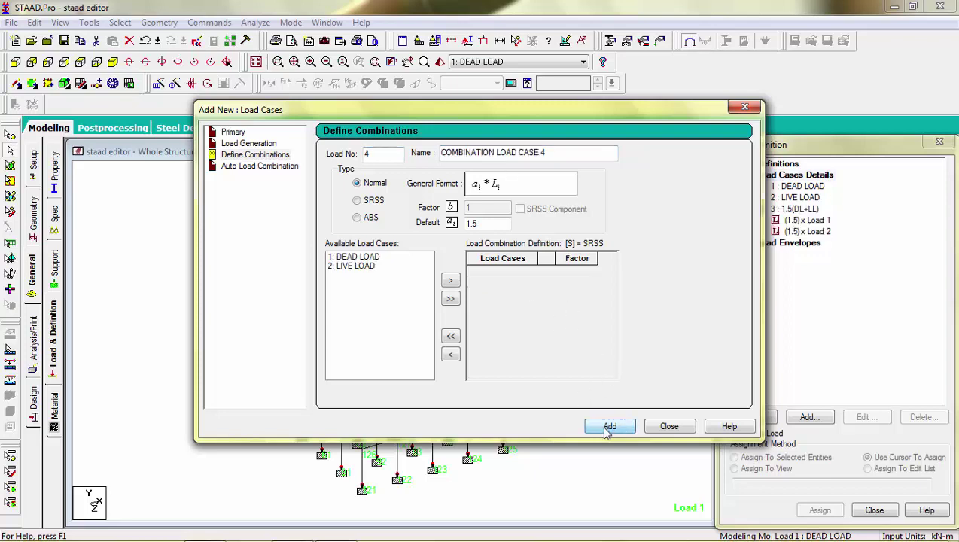
click(670, 427)
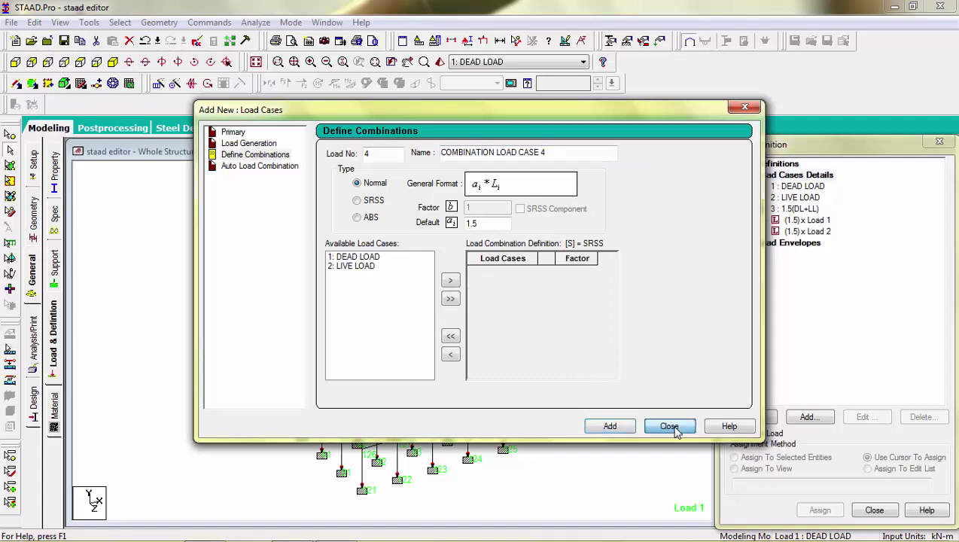
Step: Add selfweight in Y with factor -1 to the DEAD LOAD case
click(787, 186)
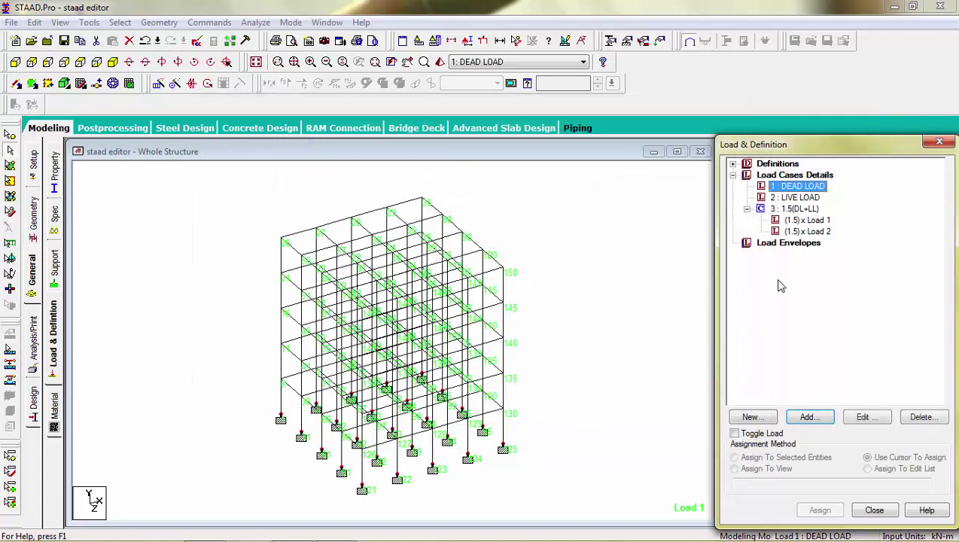
click(808, 418)
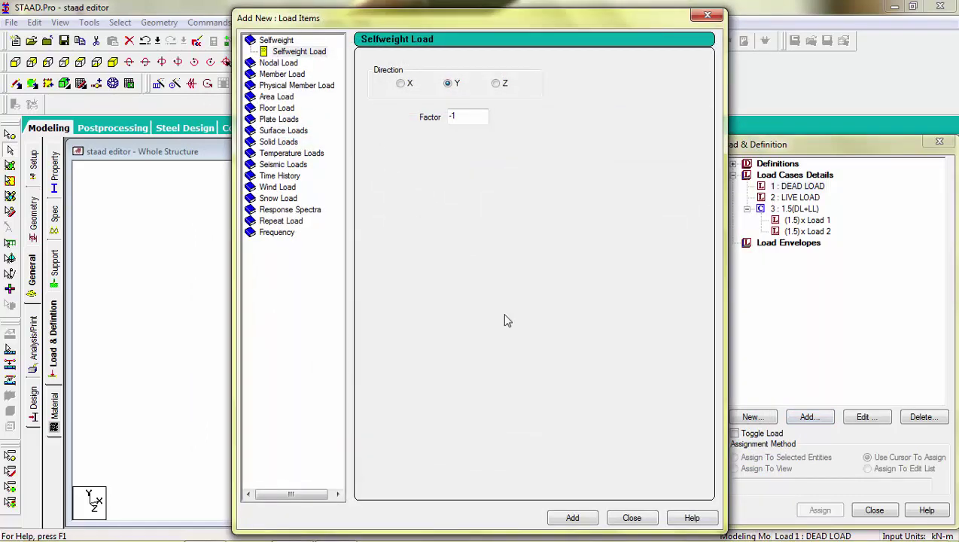
click(570, 518)
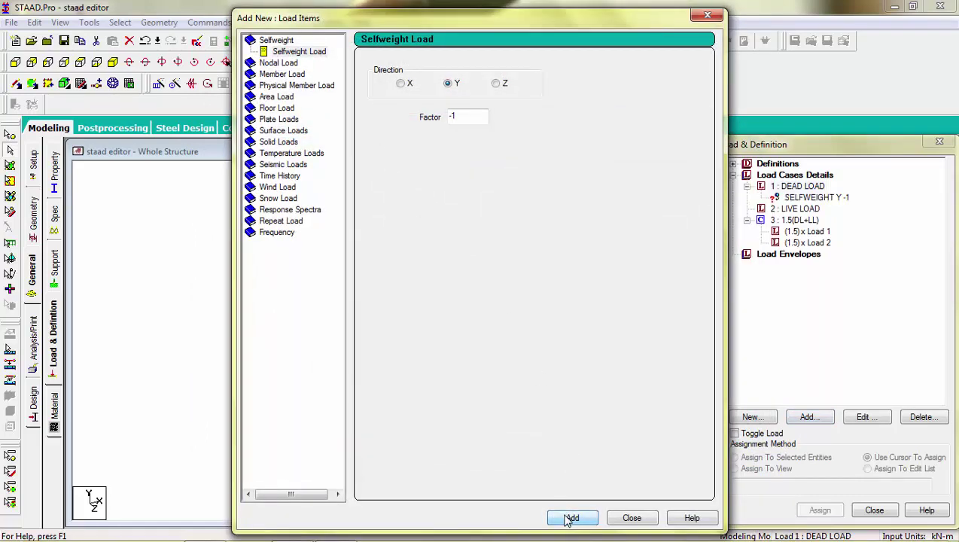
Step: Add uniform GY member loads of -7.2 kN/m and -14.4 kN/m to DEAD LOAD
click(306, 86)
click(295, 65)
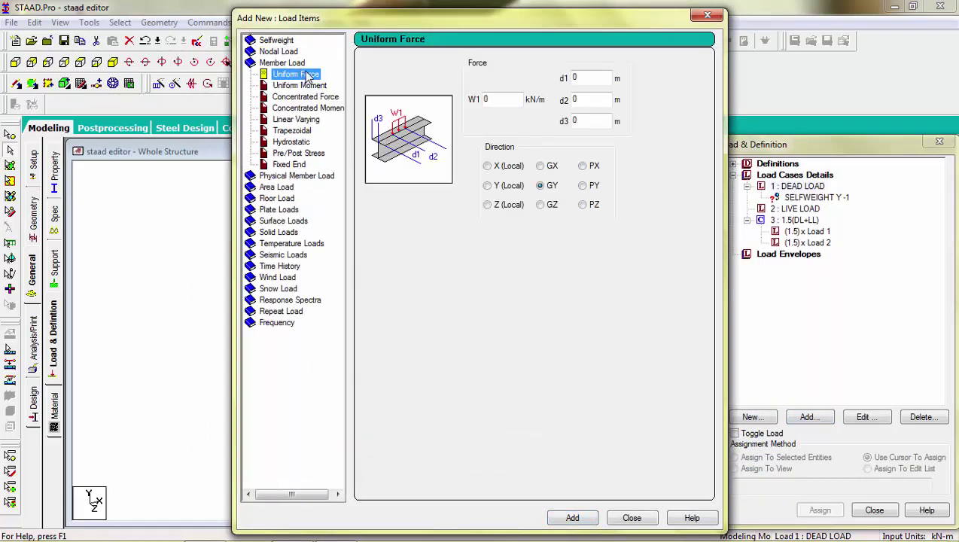
double_click(514, 99)
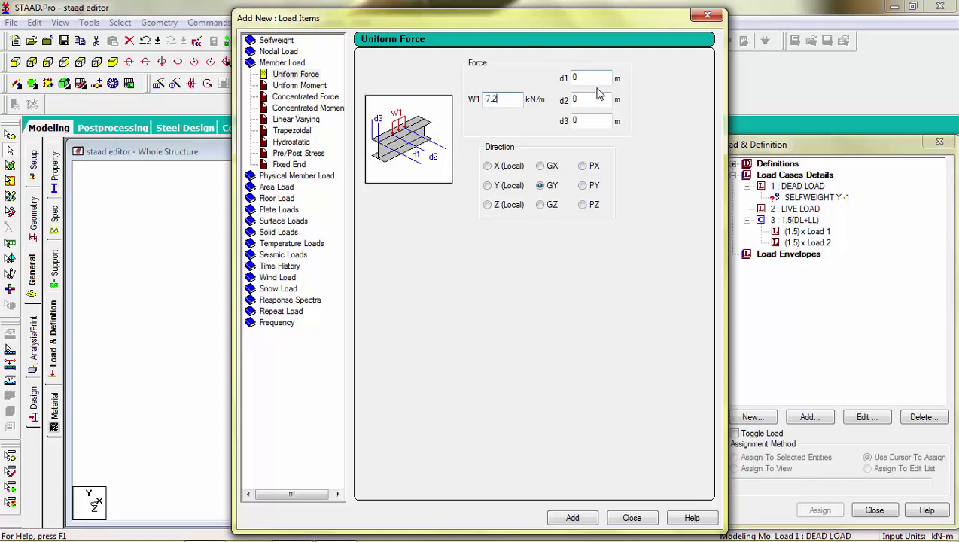
click(572, 518)
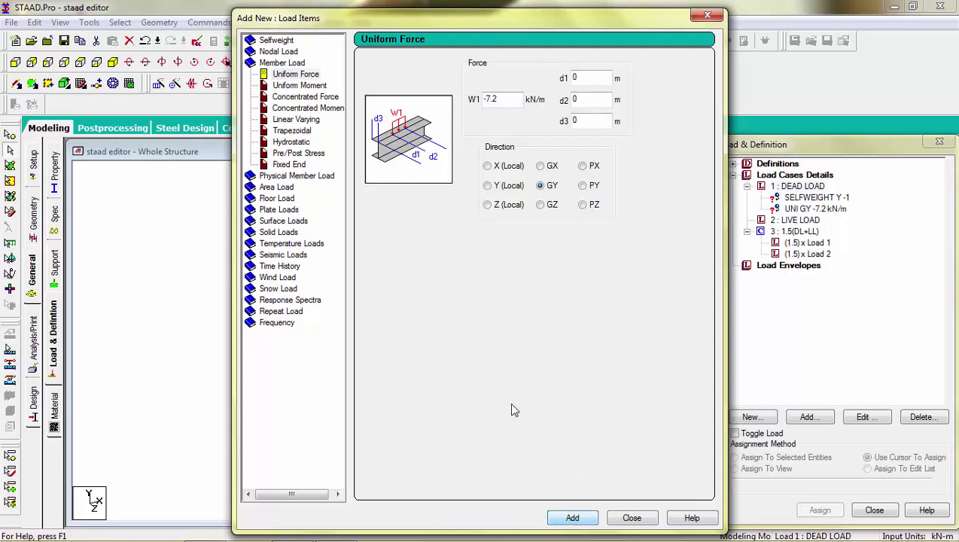
click(502, 98)
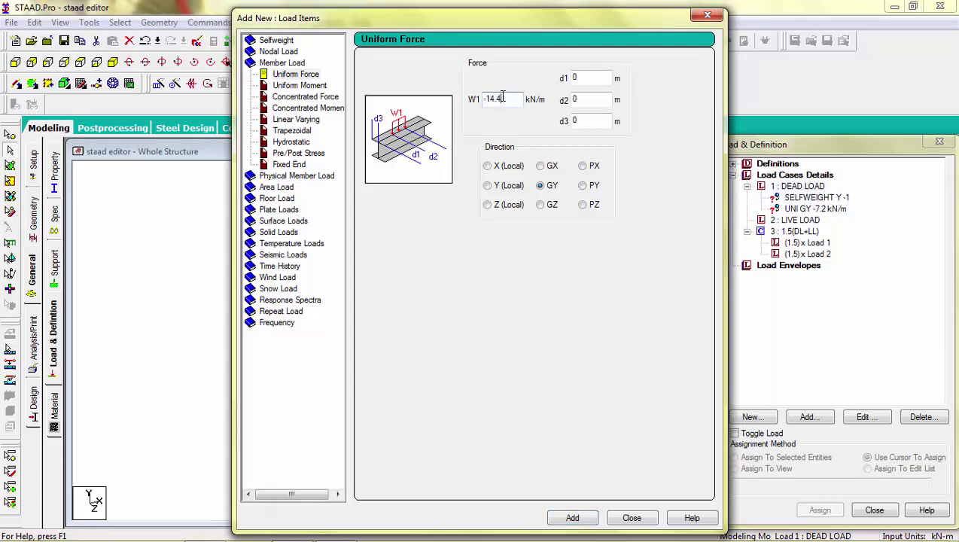
click(573, 518)
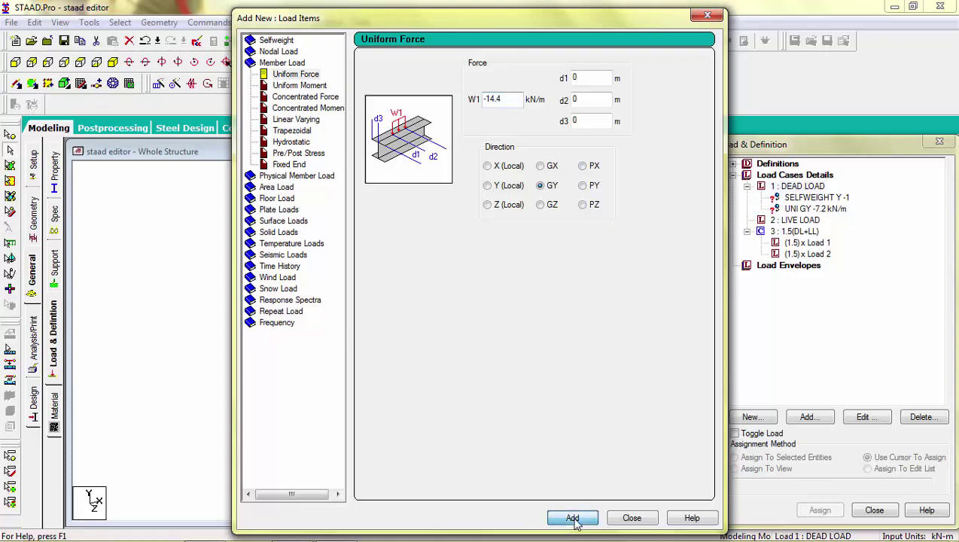
click(631, 518)
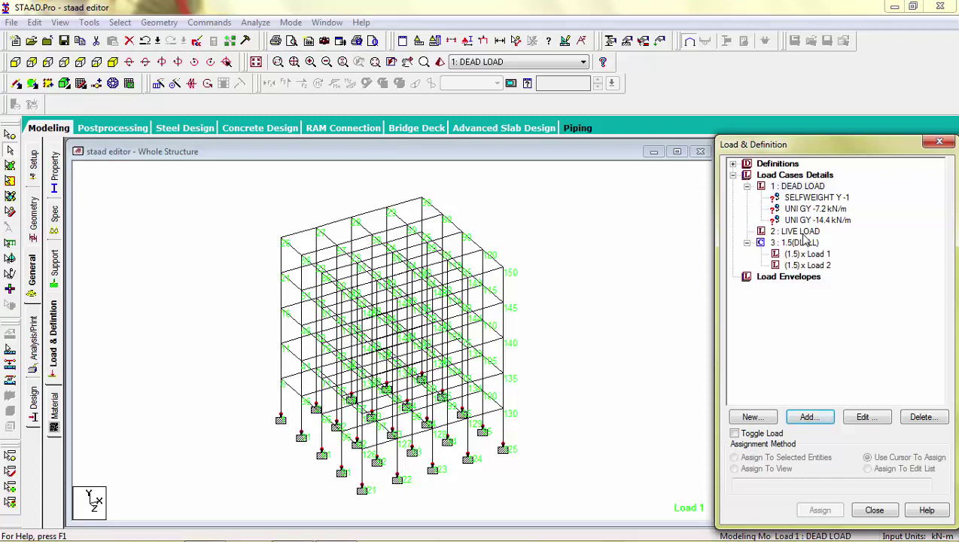
Step: Apply the selfweight load to the whole structure
click(817, 199)
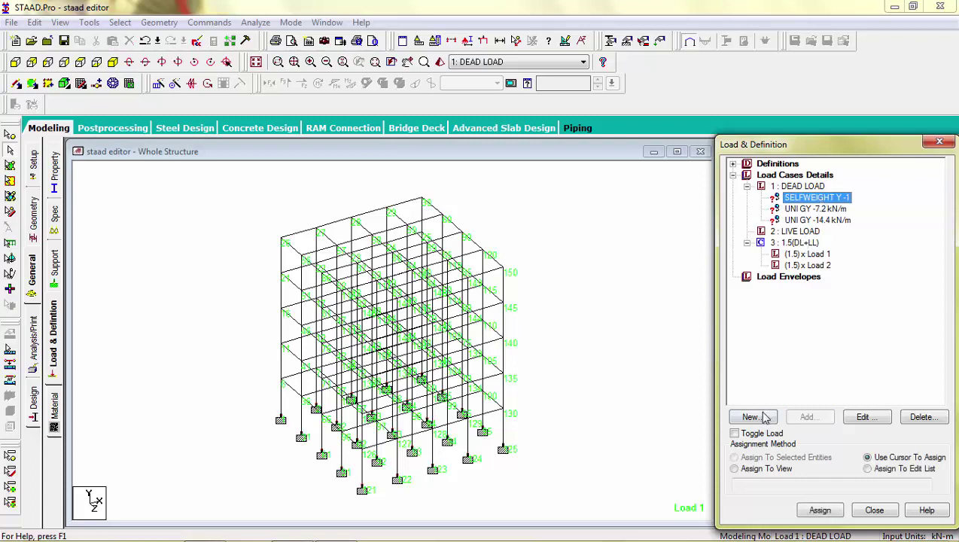
click(734, 469)
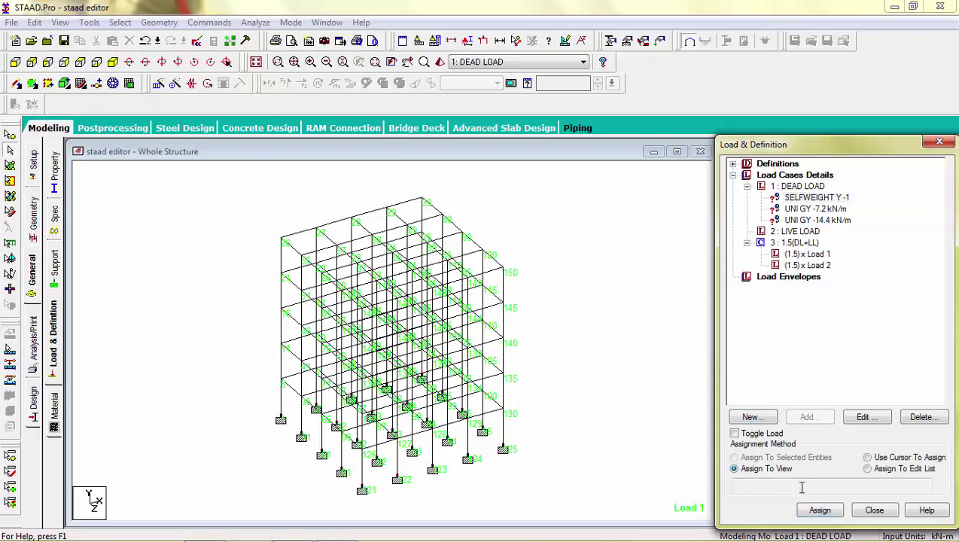
click(819, 511)
click(851, 369)
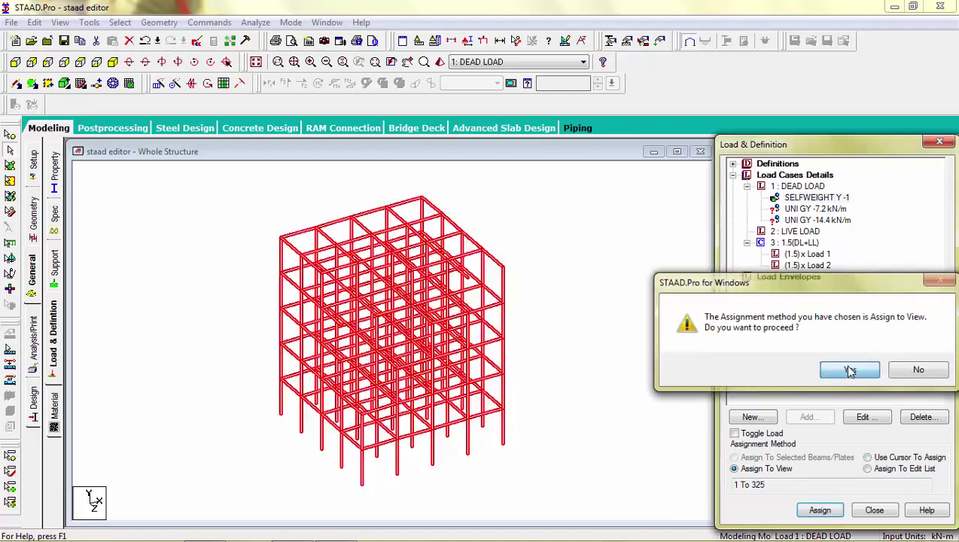
Step: Select all X- and Z-parallel beams and display only those horizontal beams
click(819, 209)
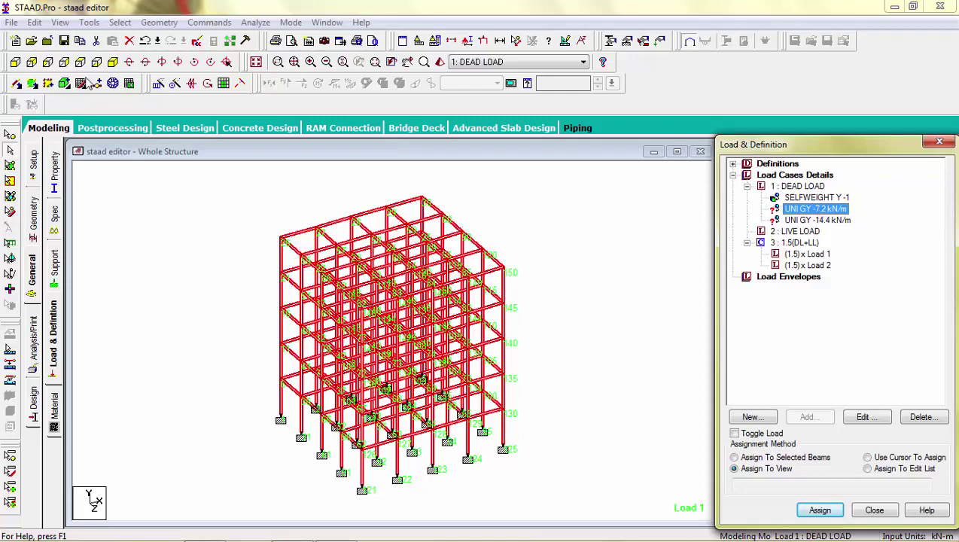
click(16, 62)
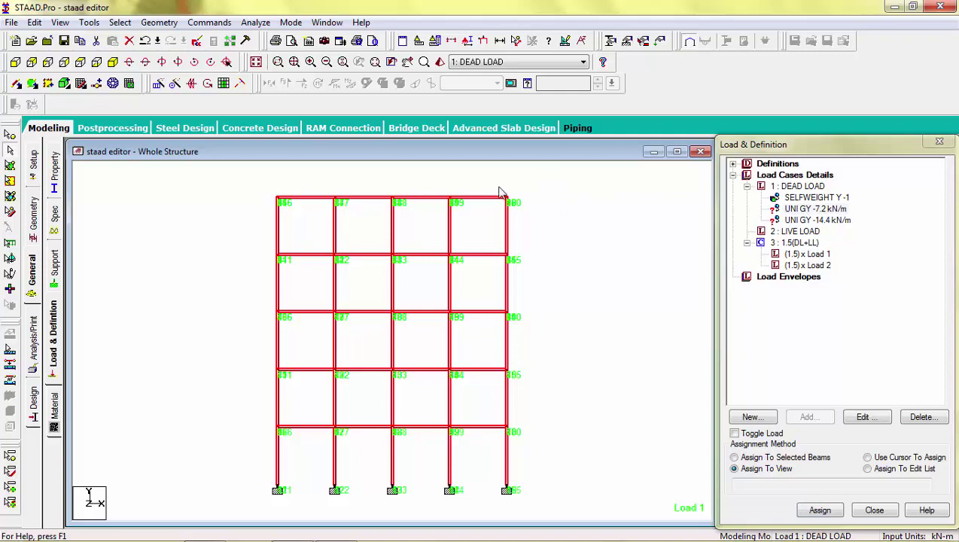
click(120, 22)
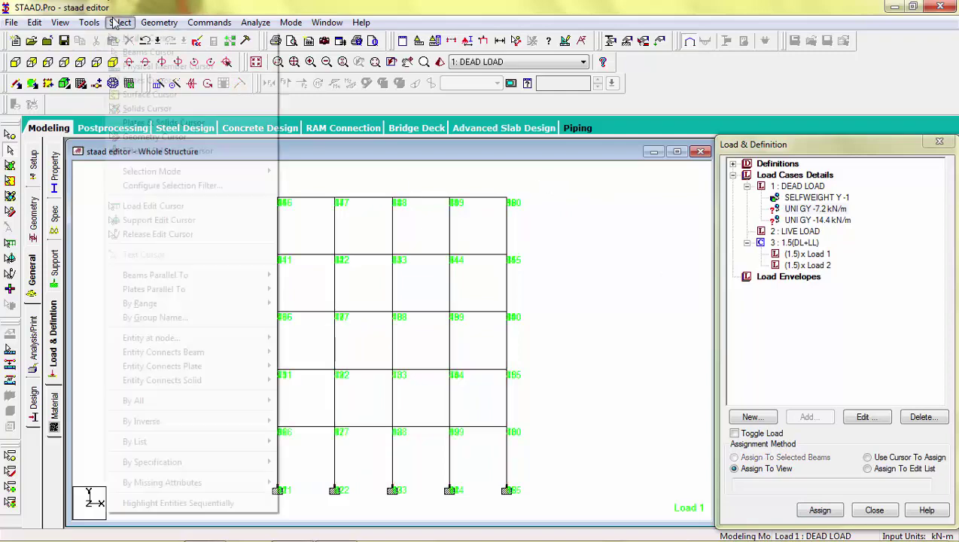
mouse_move(272, 277)
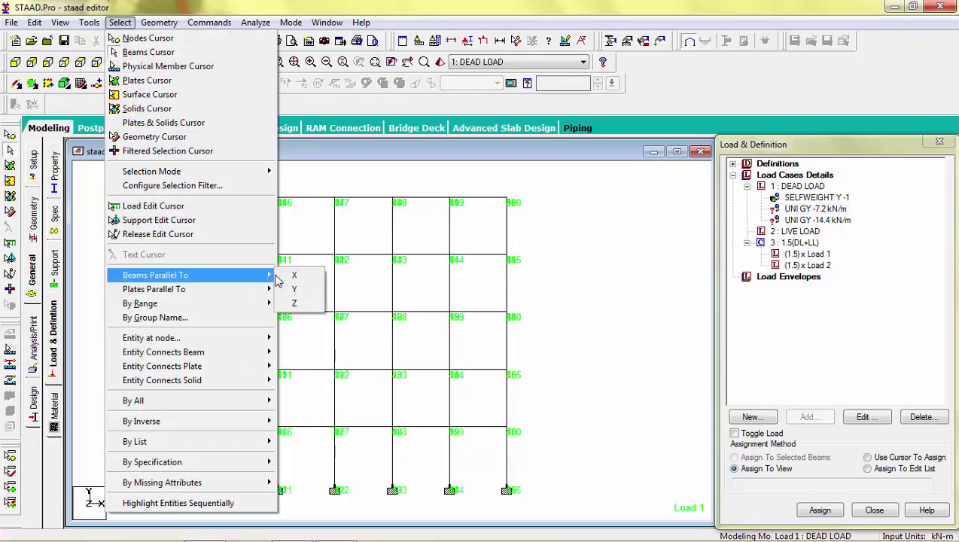
click(291, 275)
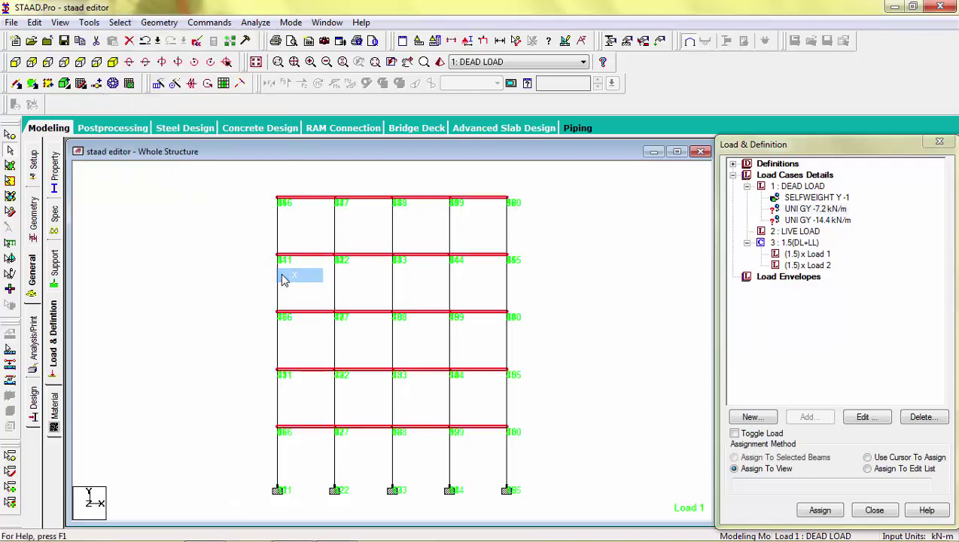
click(126, 24)
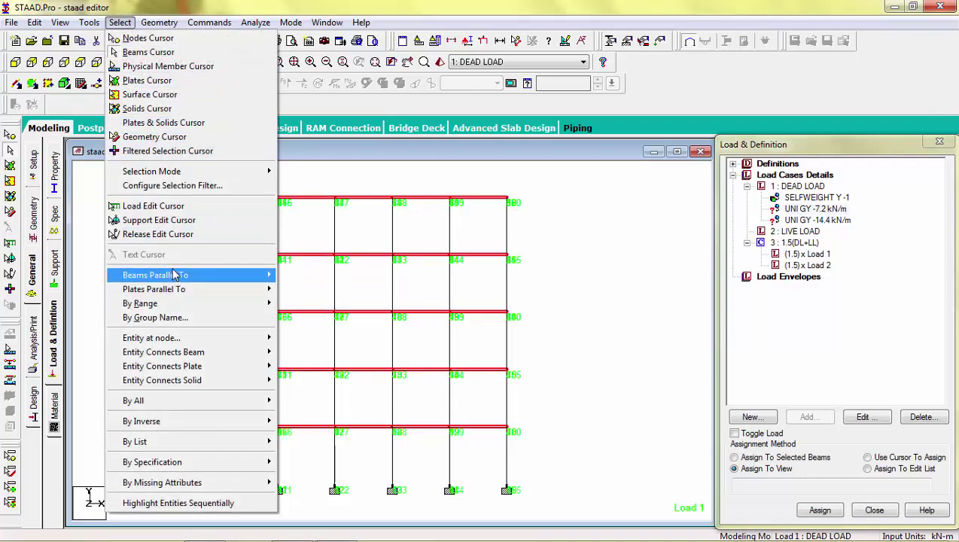
mouse_move(267, 276)
click(307, 303)
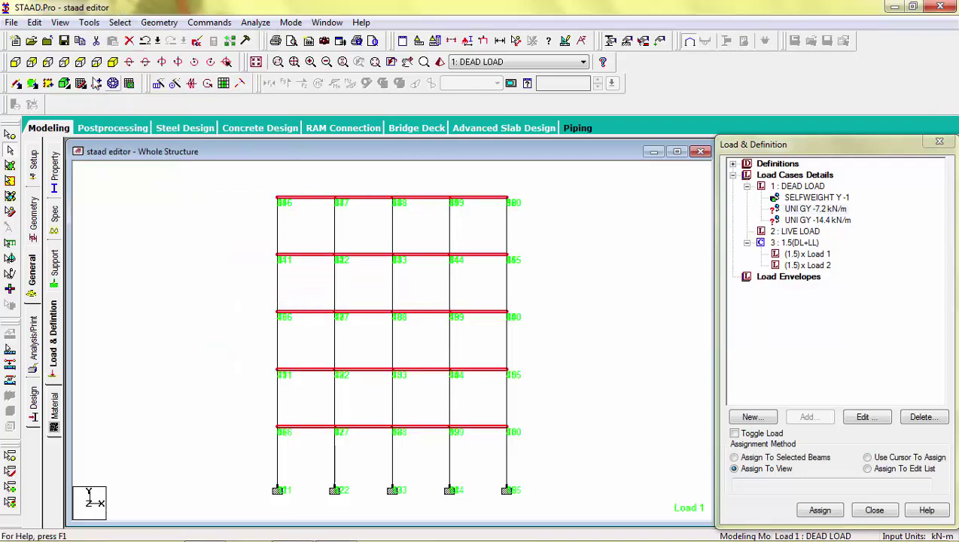
click(59, 22)
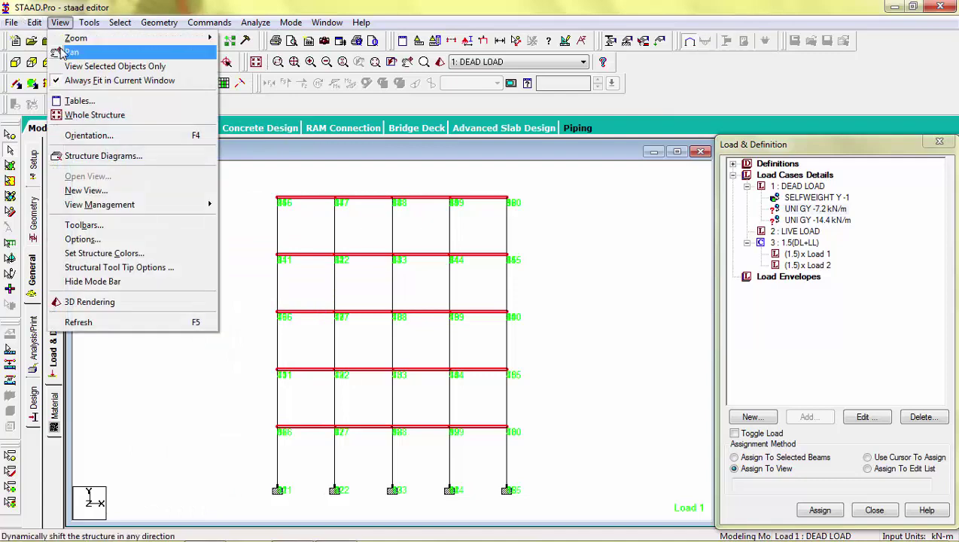
click(70, 68)
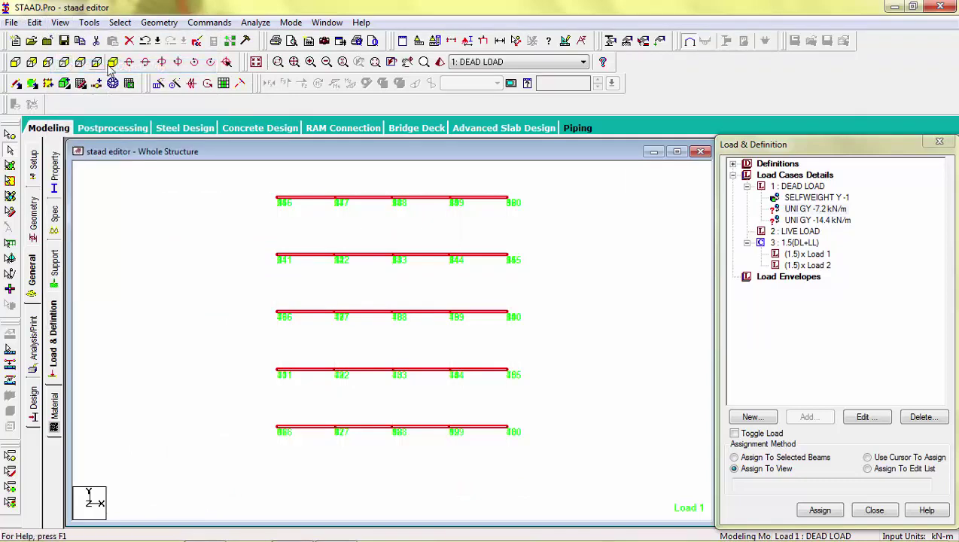
click(114, 63)
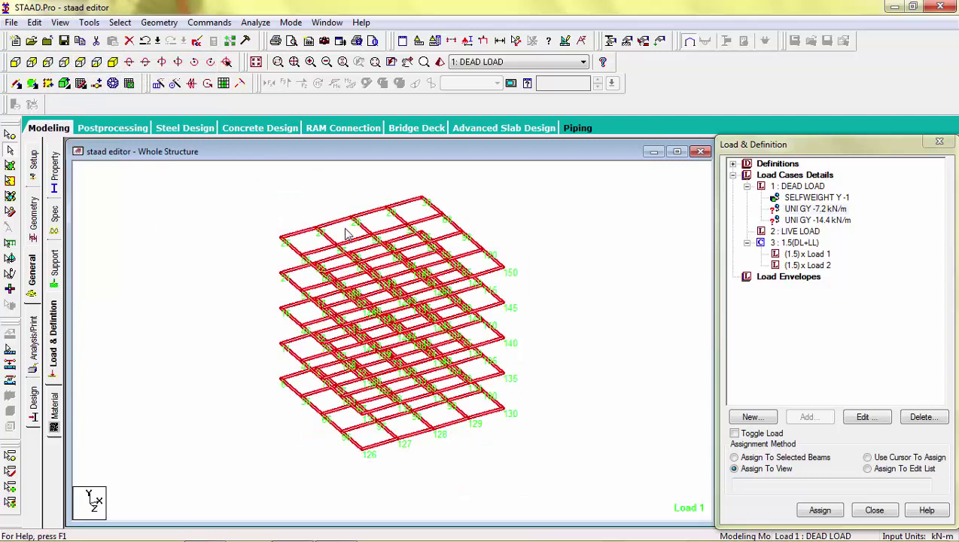
Step: In plan view, assign the UNI GY -7.2 kN/m load to the interior floor-grid beams
click(81, 62)
click(506, 238)
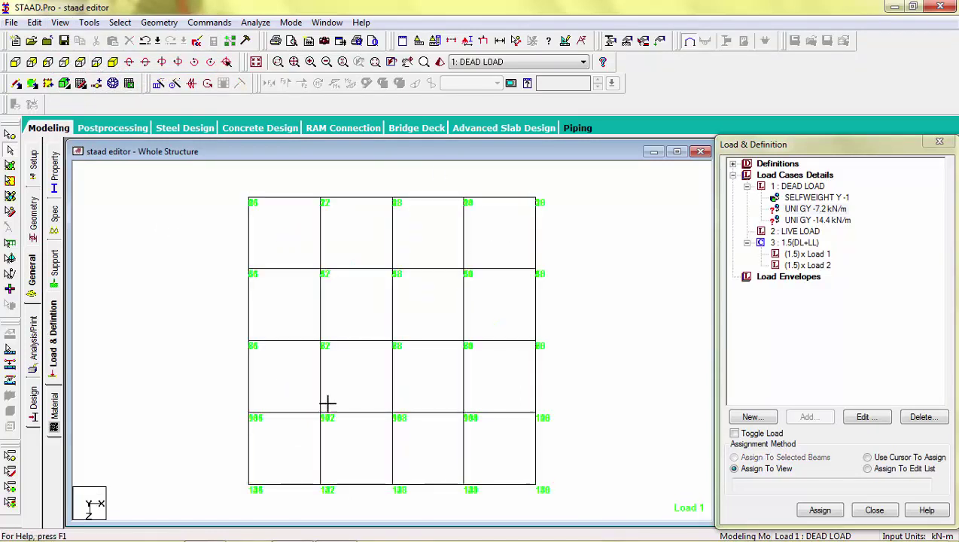
drag(525, 215, 265, 472)
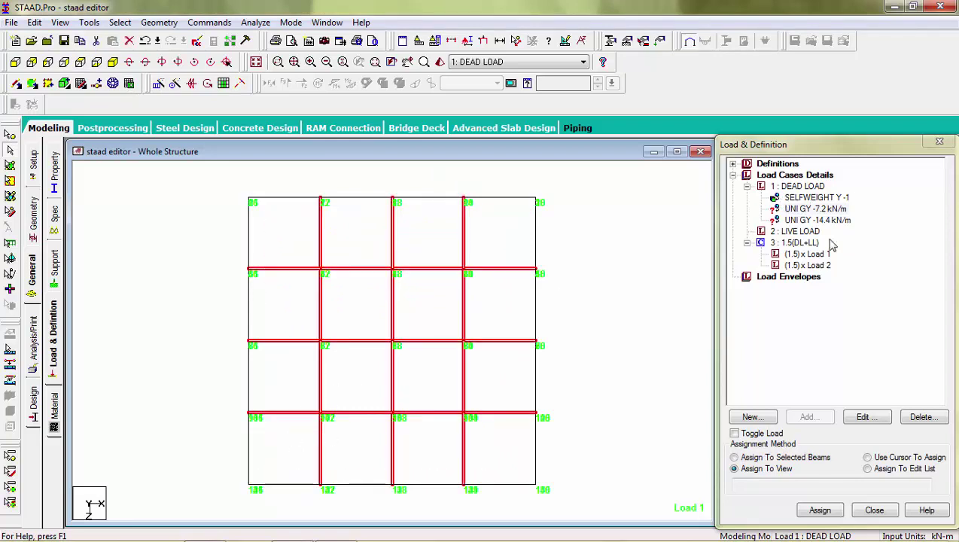
click(735, 458)
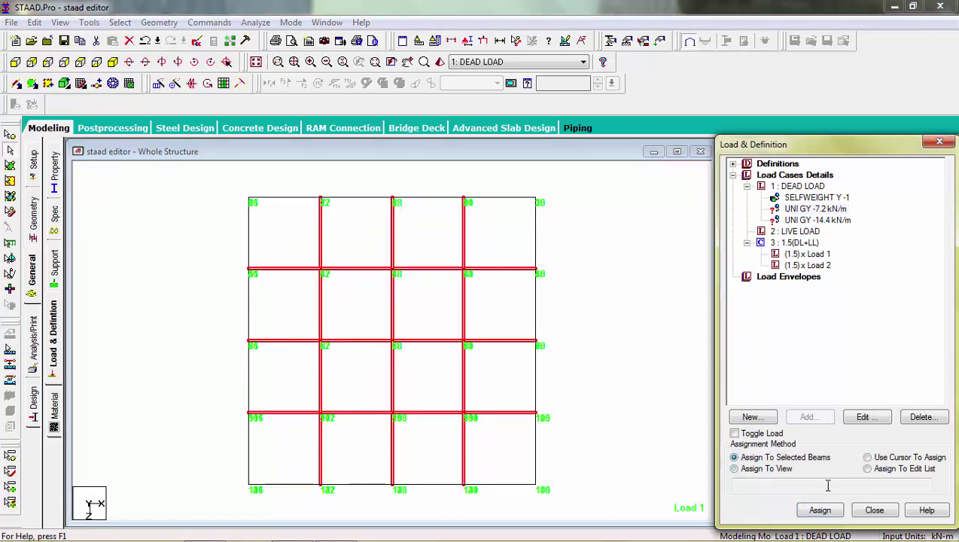
click(820, 511)
click(851, 371)
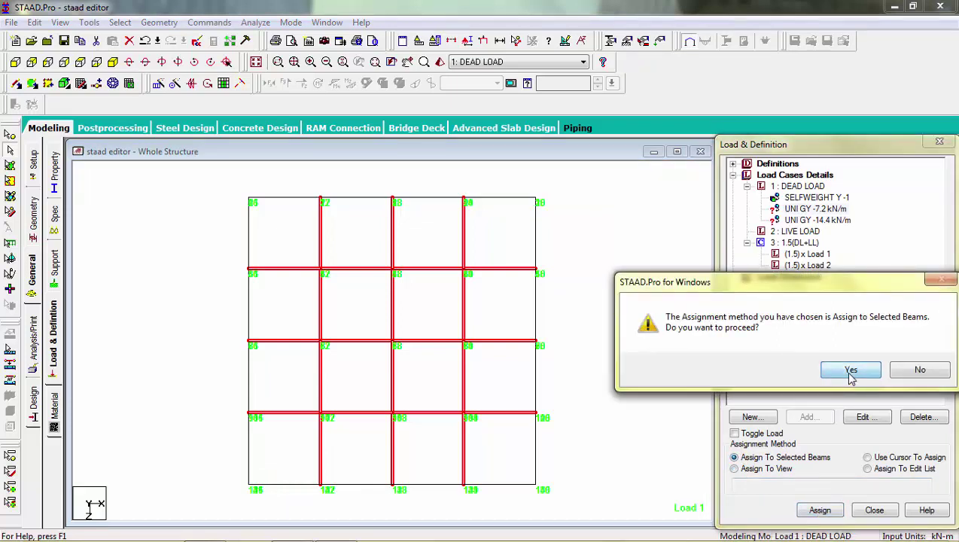
click(804, 221)
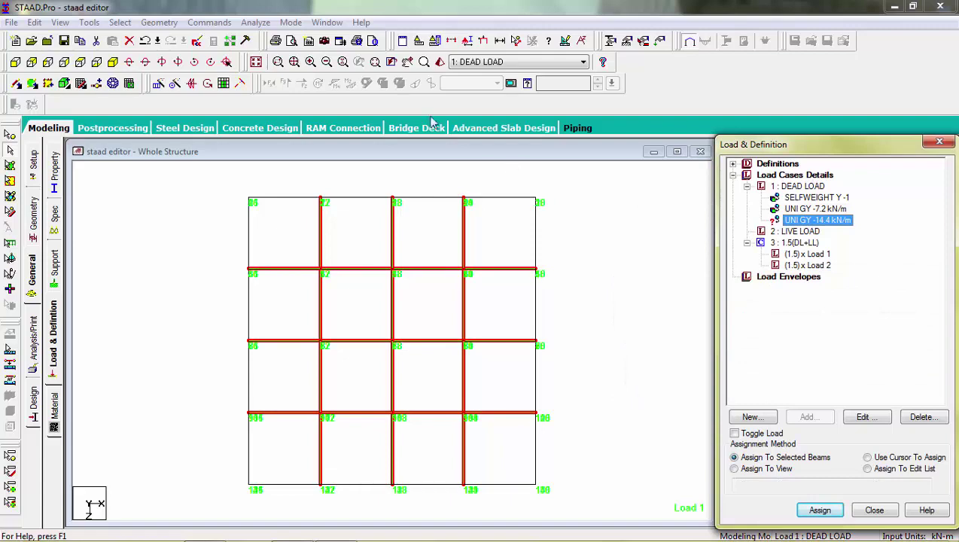
Step: Invert the beam selection and assign UNI GY -14.4 kN/m to the perimeter beams
click(120, 22)
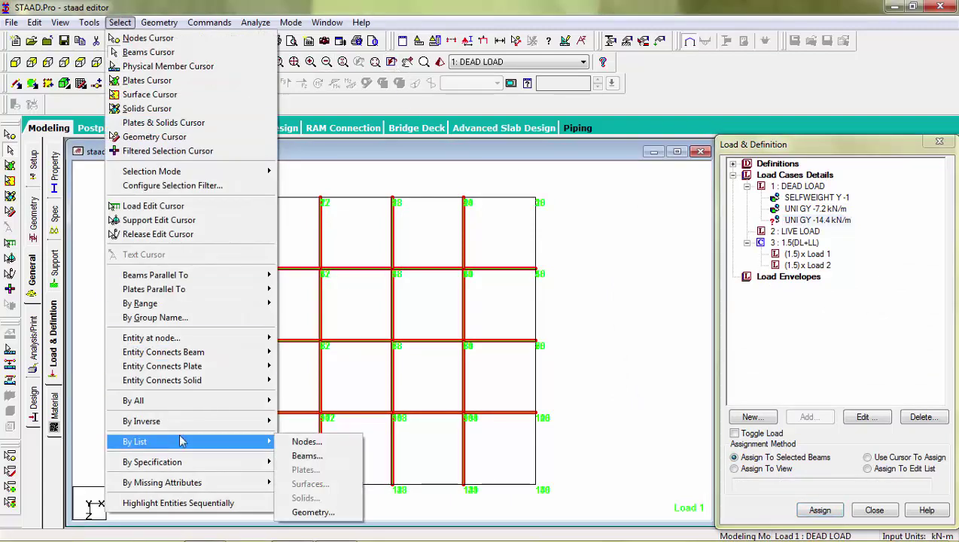
mouse_move(271, 421)
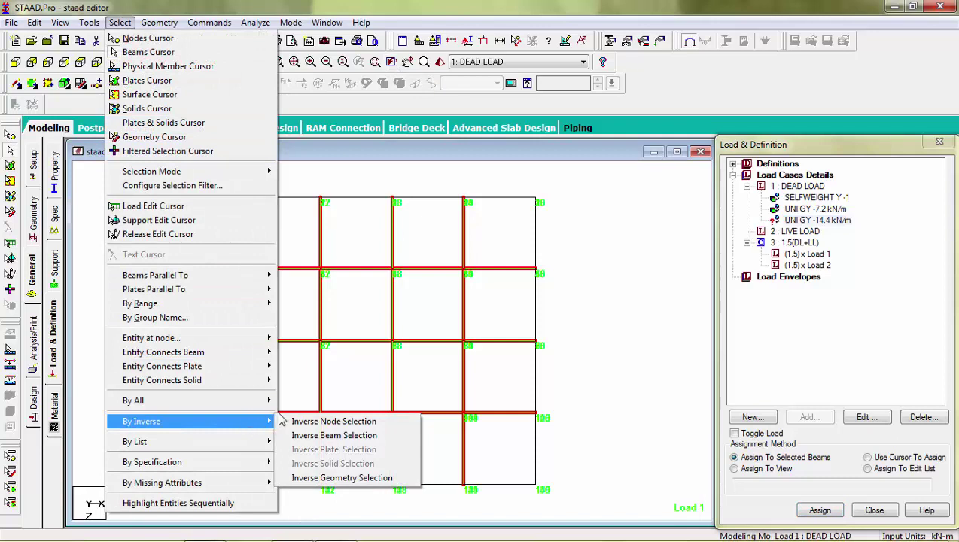
click(317, 435)
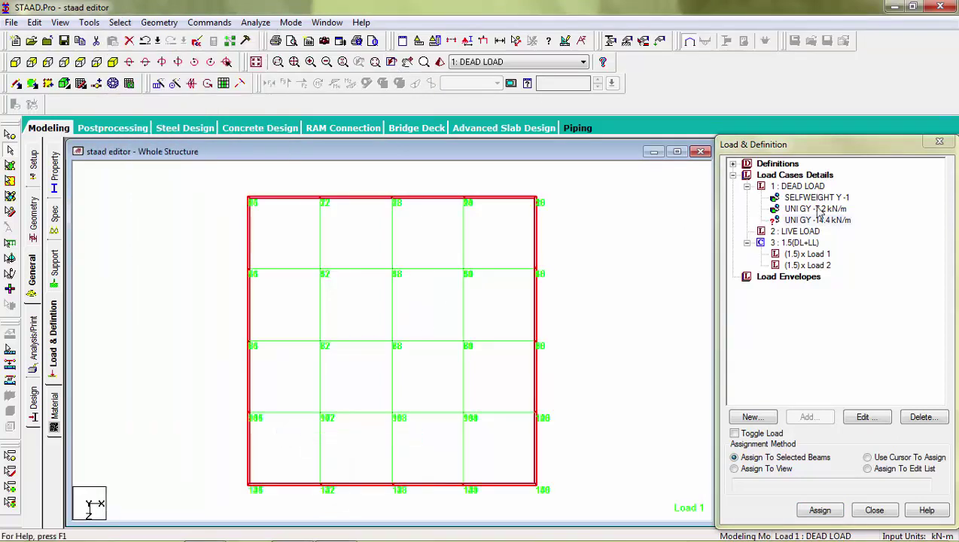
click(812, 512)
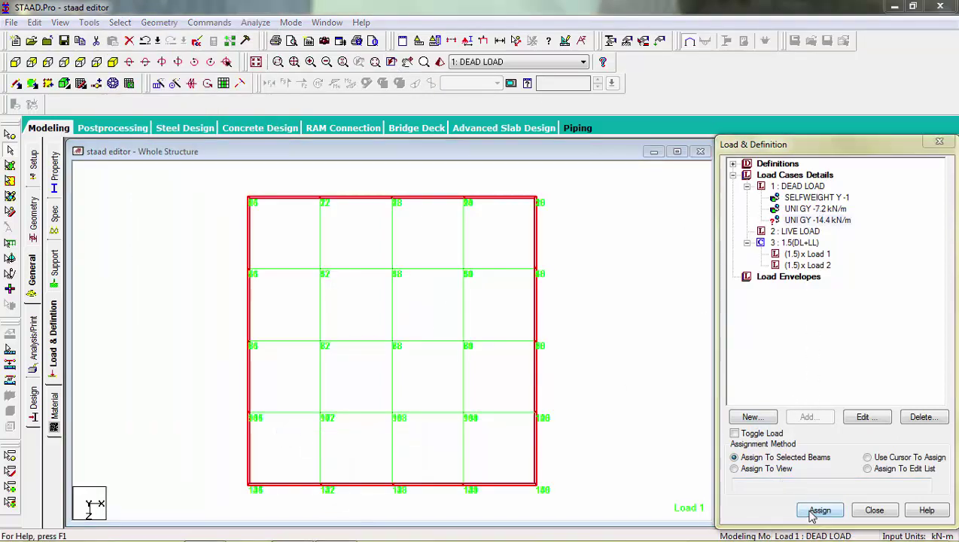
click(845, 370)
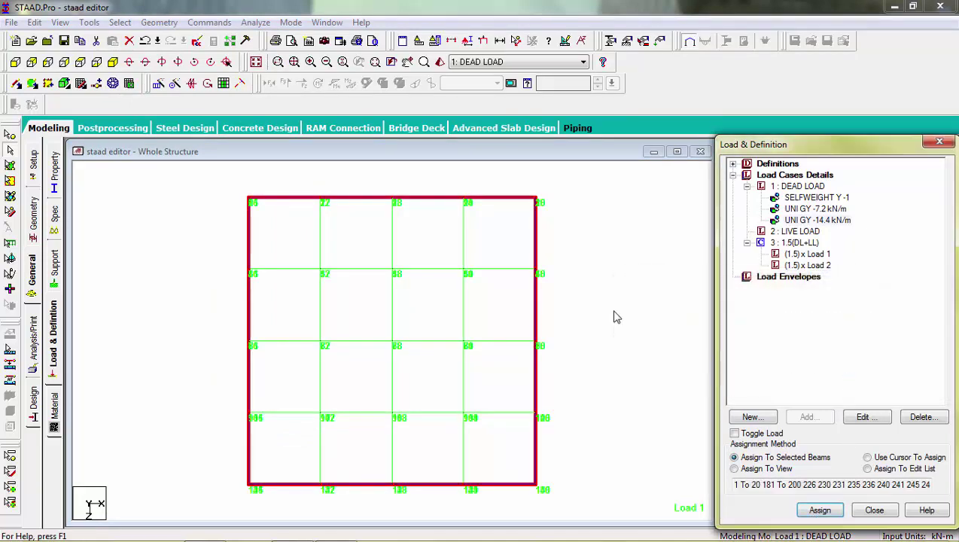
Step: Show the loaded frame in isometric view with the selection cleared
click(112, 62)
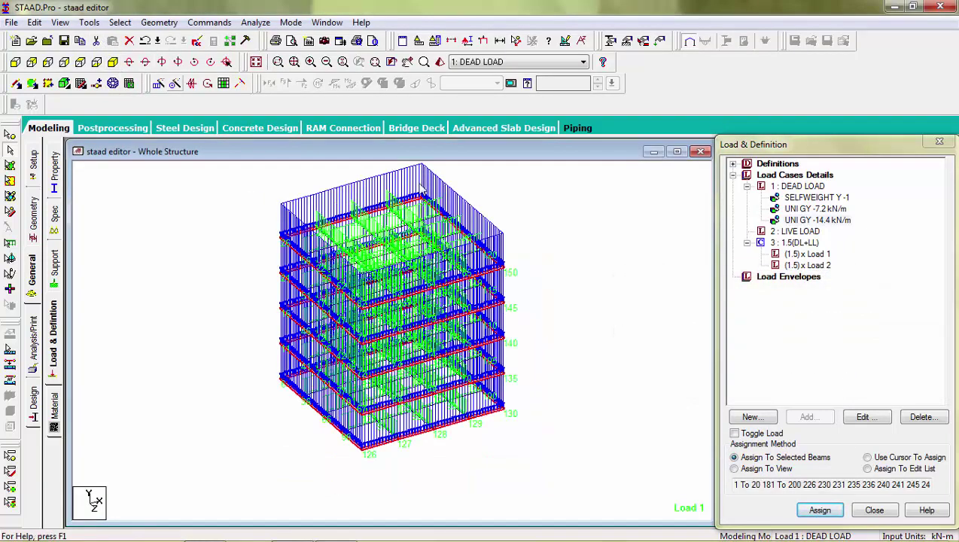
click(601, 270)
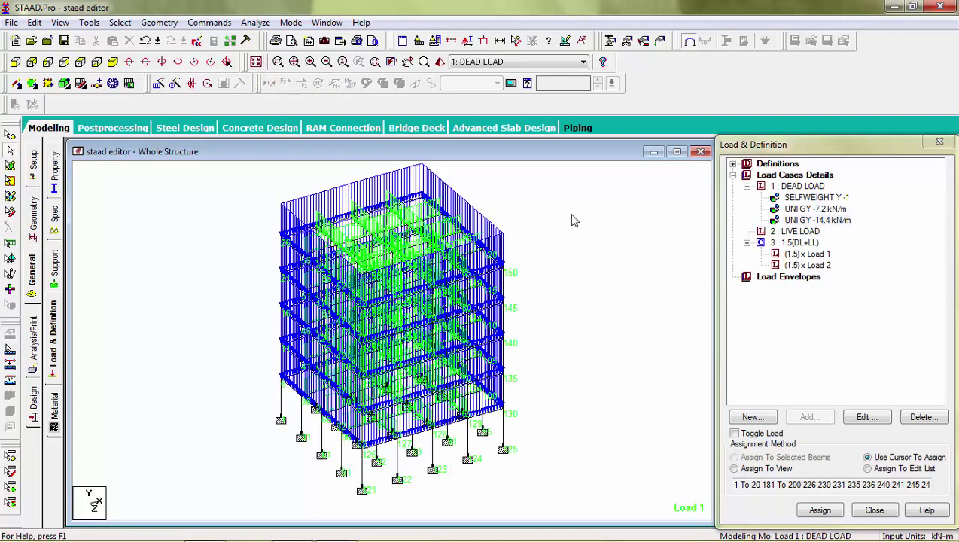
click(807, 187)
Step: Add a -3.75 kN/m² floor load over Y range 0 to 15.2 m to DEAD LOAD
click(809, 417)
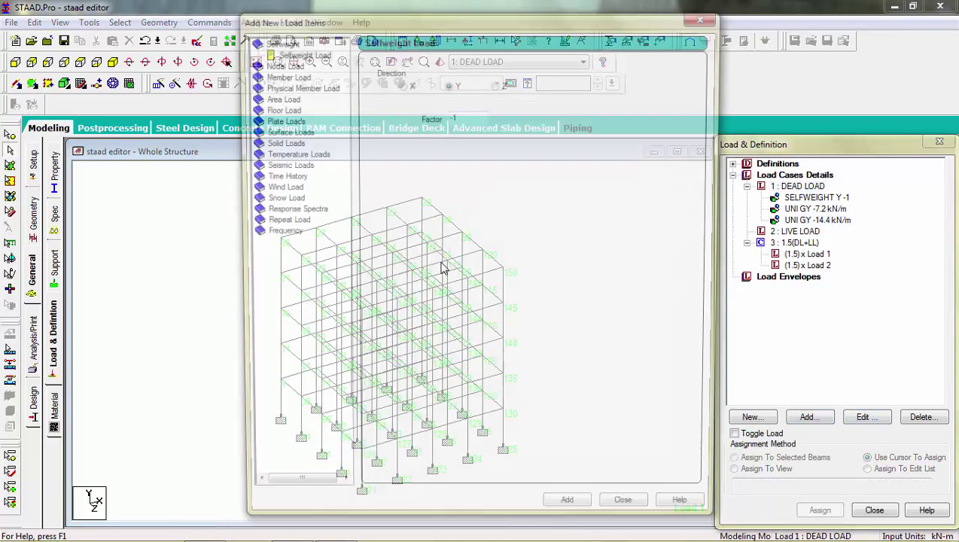
click(290, 110)
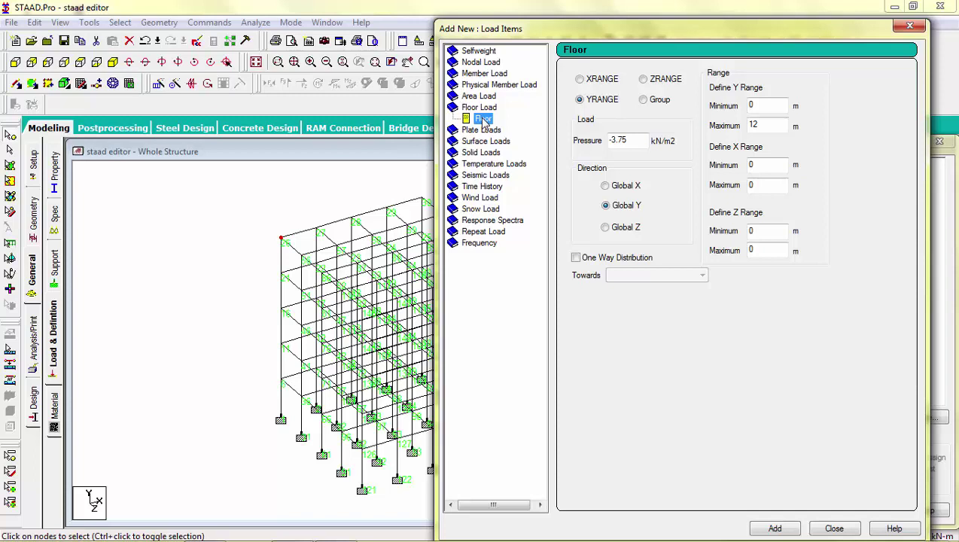
click(636, 141)
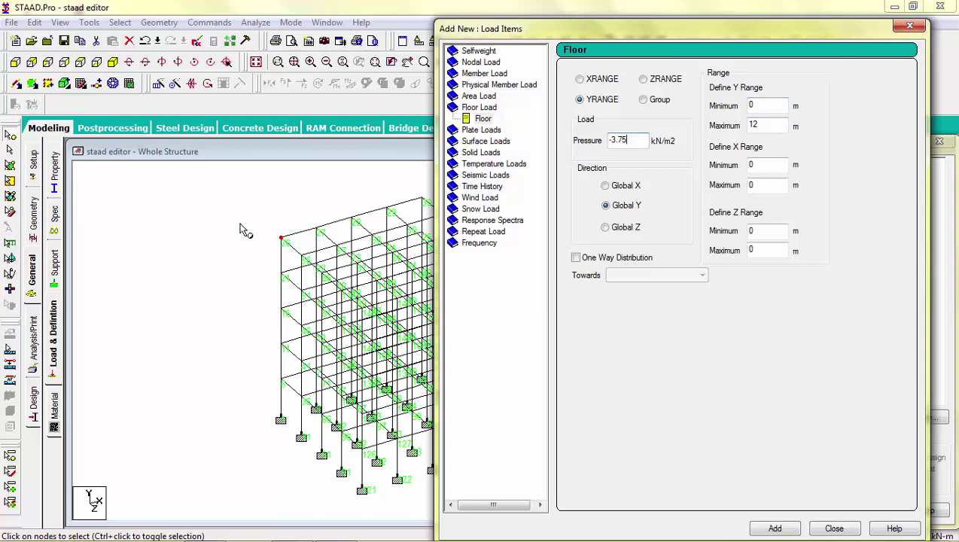
double_click(281, 239)
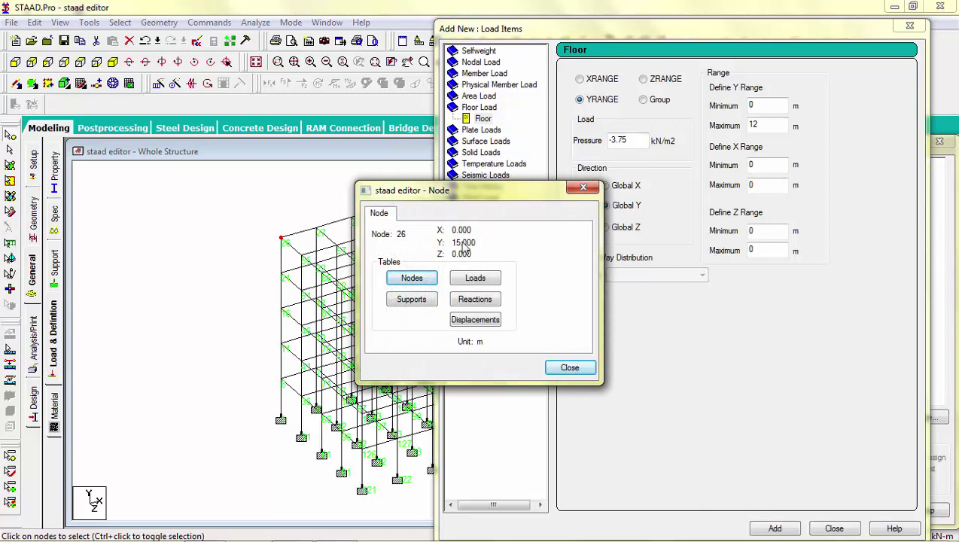
click(583, 187)
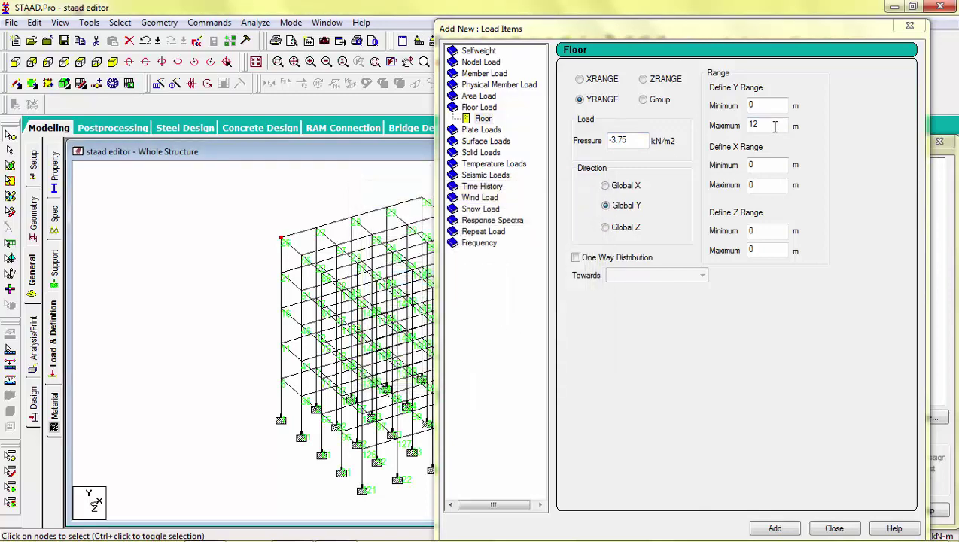
click(774, 127)
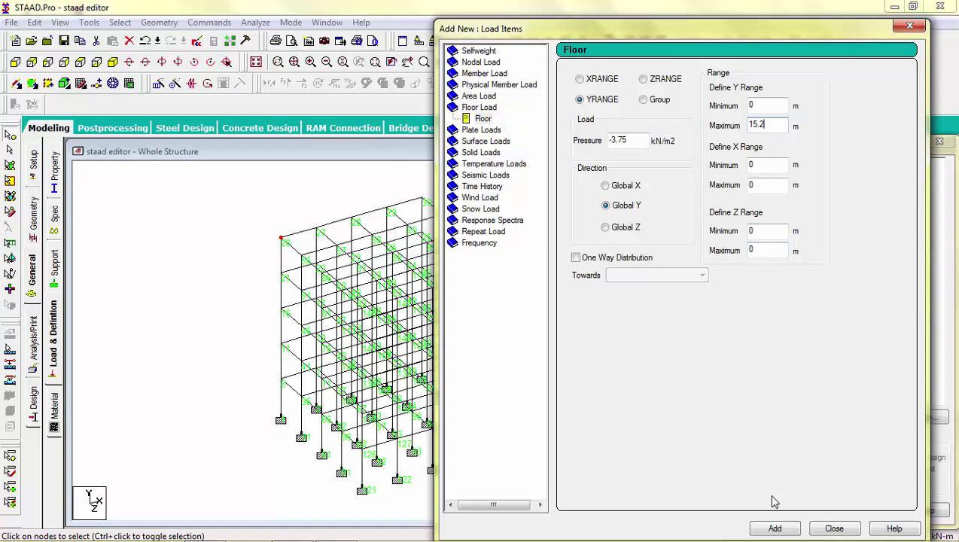
click(775, 528)
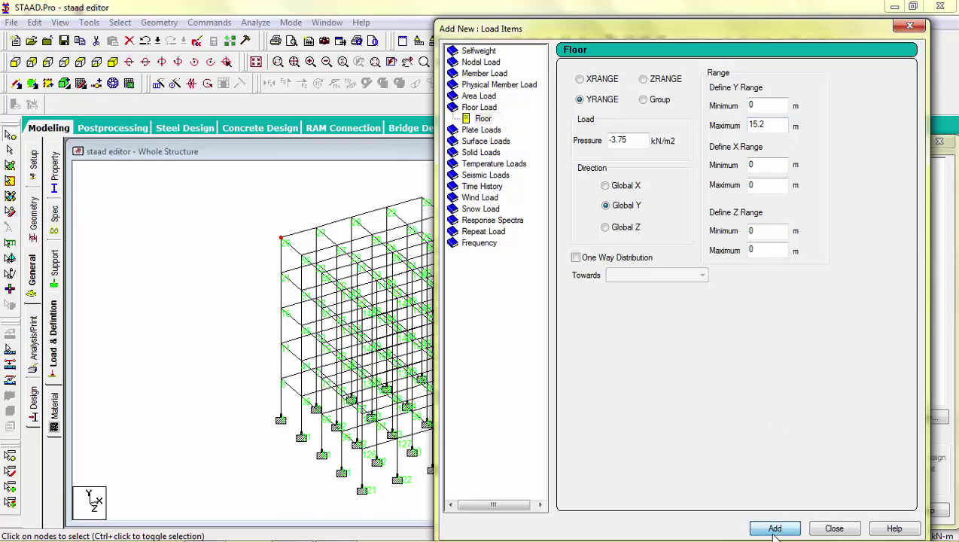
click(835, 528)
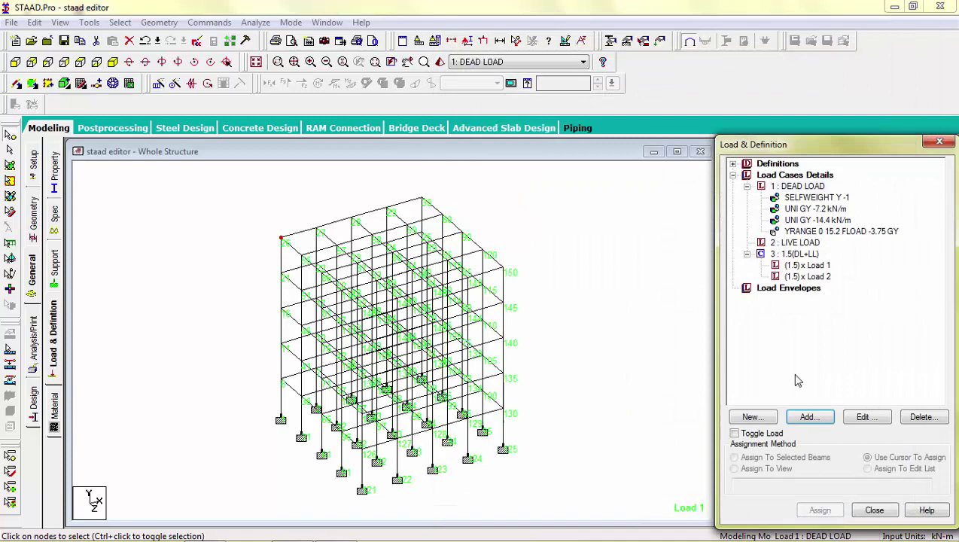
click(800, 245)
click(810, 418)
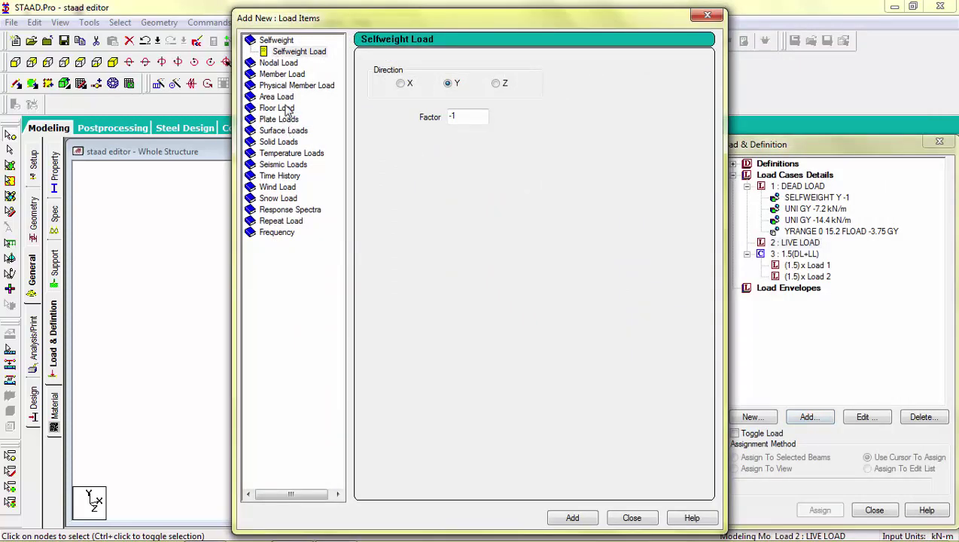
Step: Add a -3 kN/m² floor load over Y range 0 to 15.2 m to LIVE LOAD
click(286, 109)
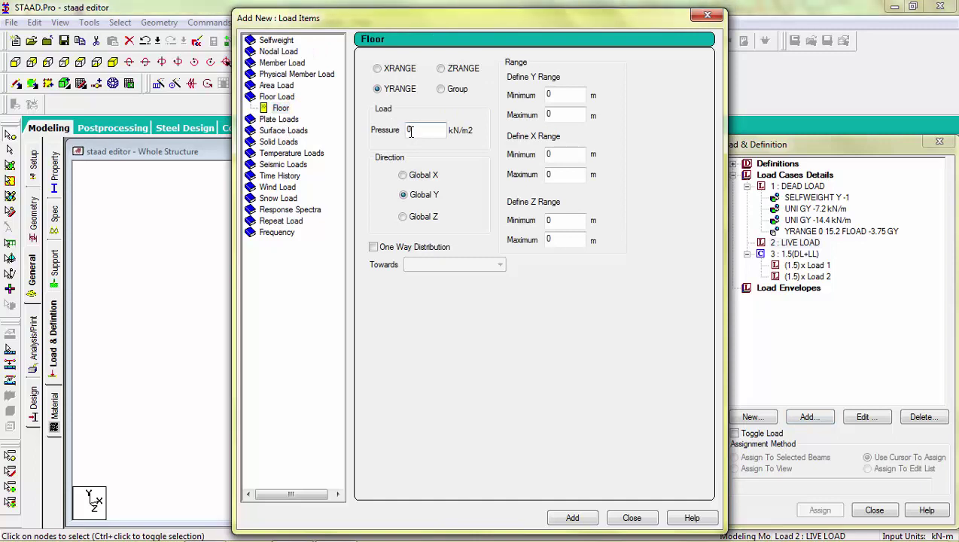
double_click(410, 131)
text(-3)
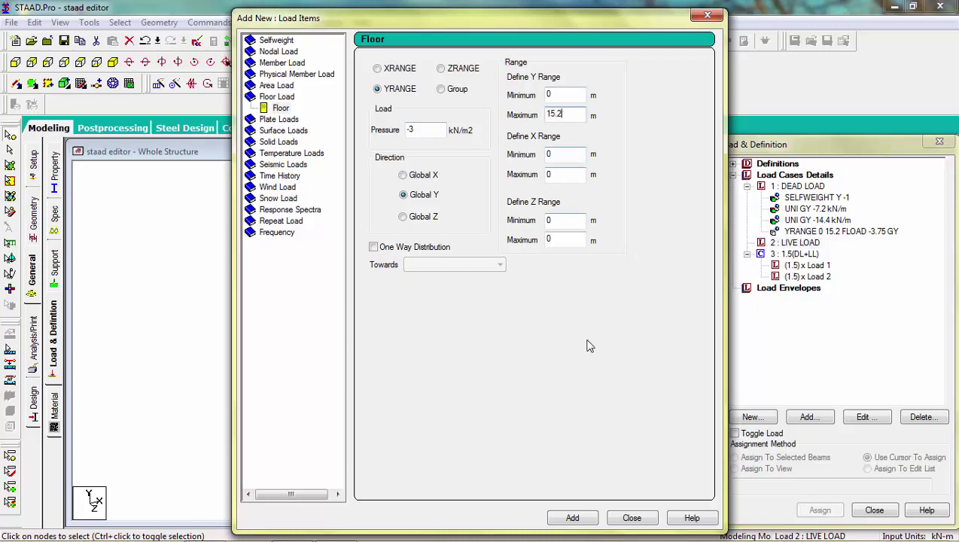
click(570, 519)
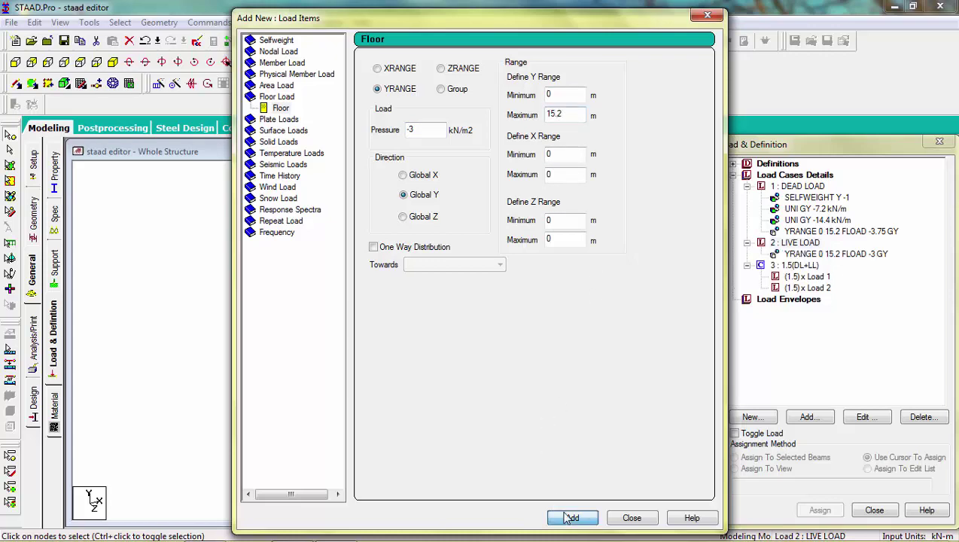
click(632, 518)
Step: Preview the dead load, live load and 1.5(DL+LL) combination on the structure
click(828, 231)
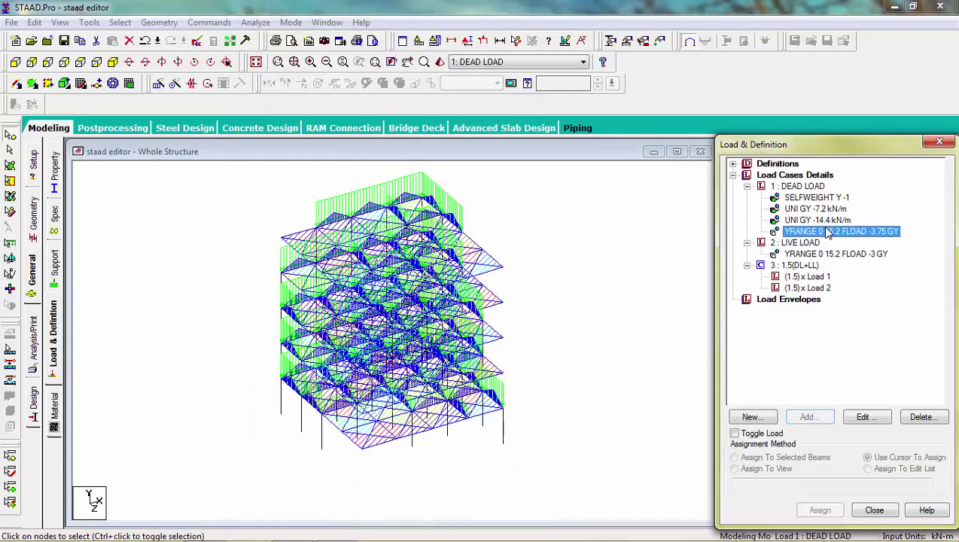
click(829, 255)
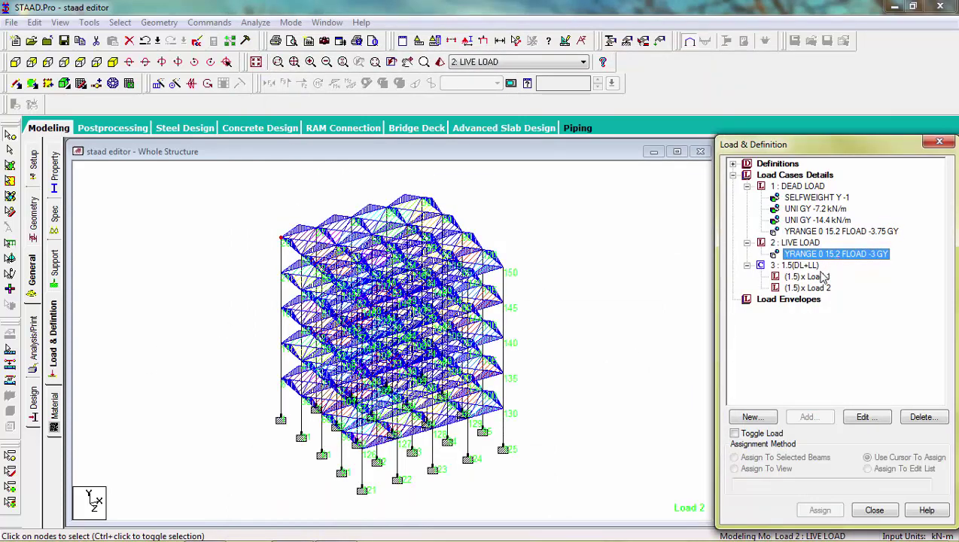
click(802, 266)
click(806, 277)
click(804, 299)
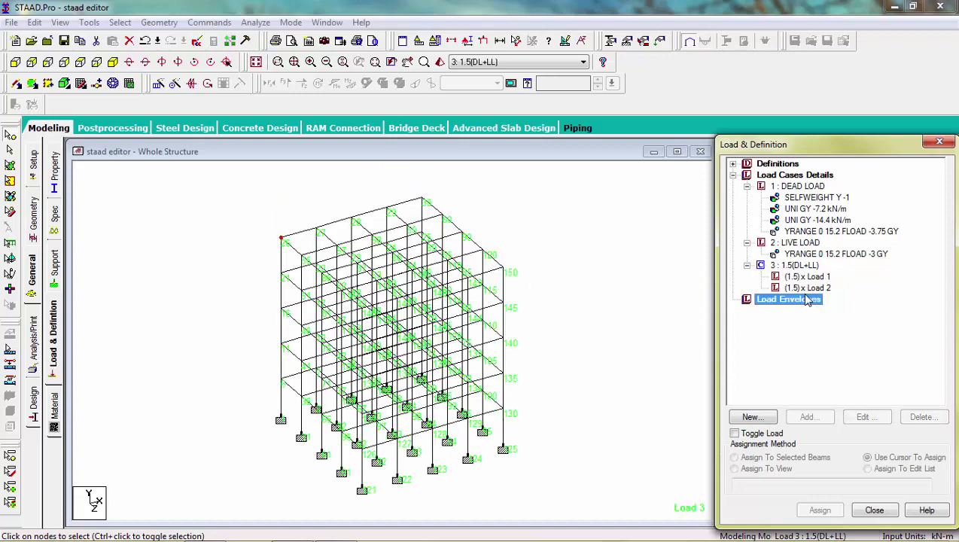
click(807, 287)
click(565, 278)
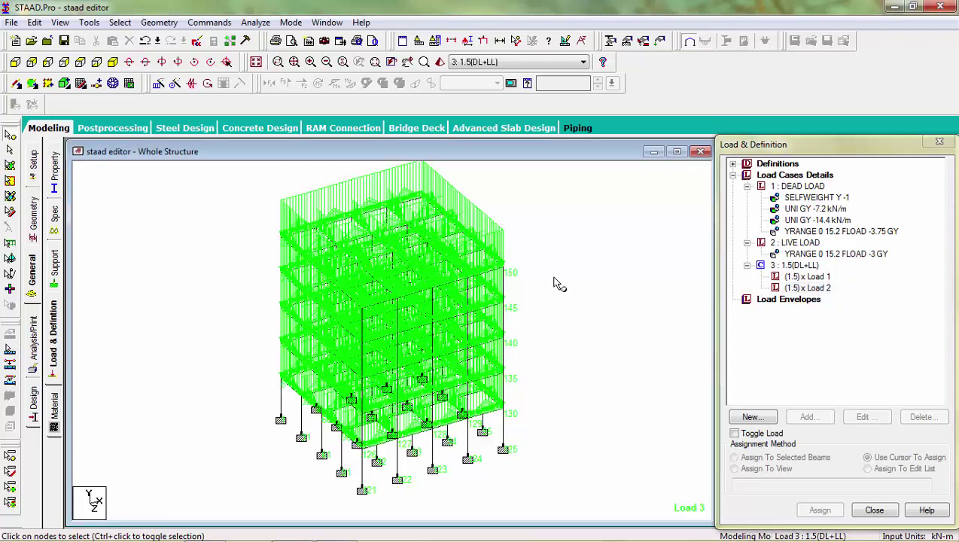
click(31, 340)
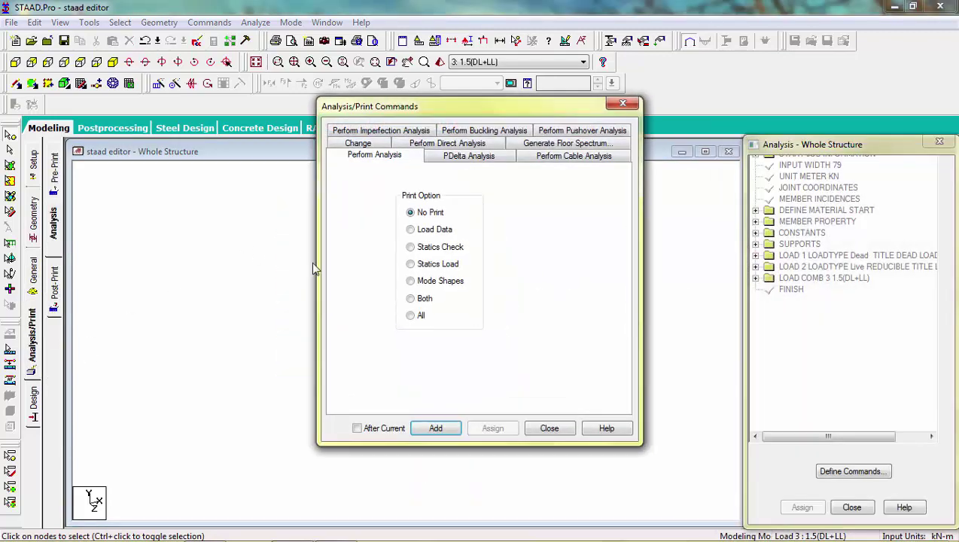
Step: Add PERFORM ANALYSIS, save the model and run the analysis with 0 errors, 1 warning
click(437, 428)
click(565, 431)
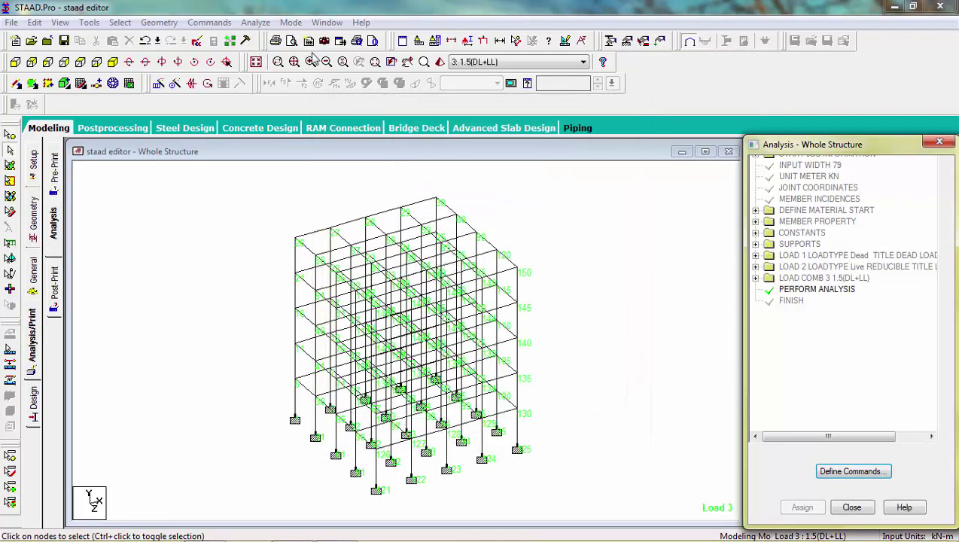
click(256, 22)
click(255, 37)
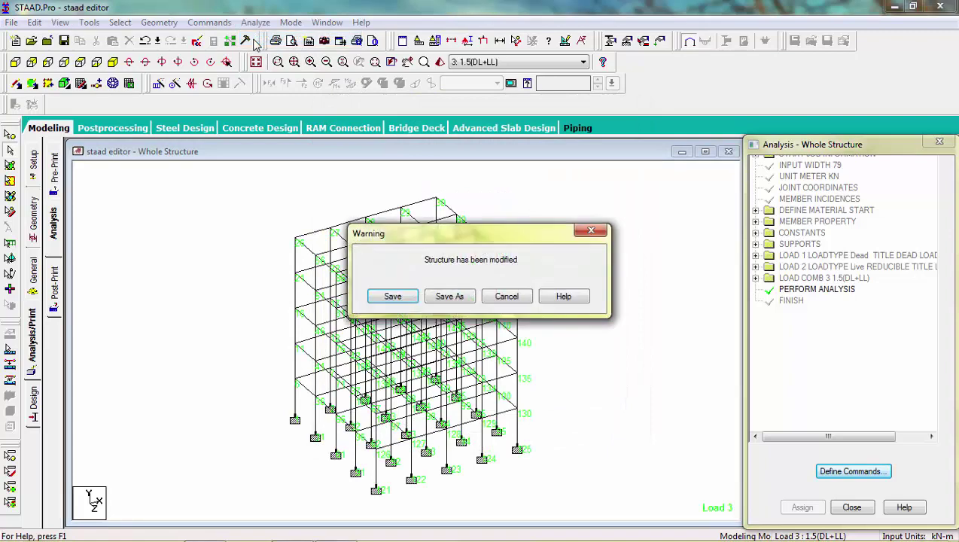
key(Return)
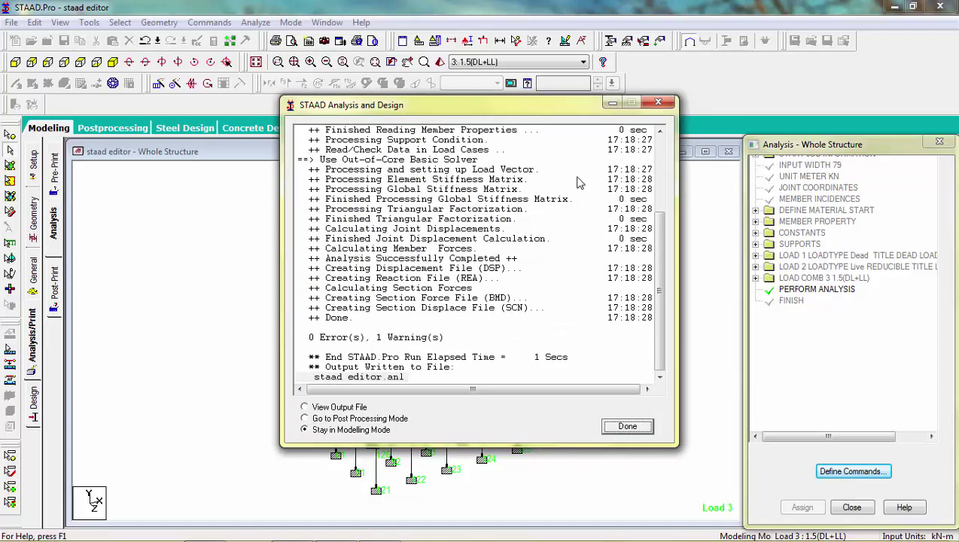
click(659, 102)
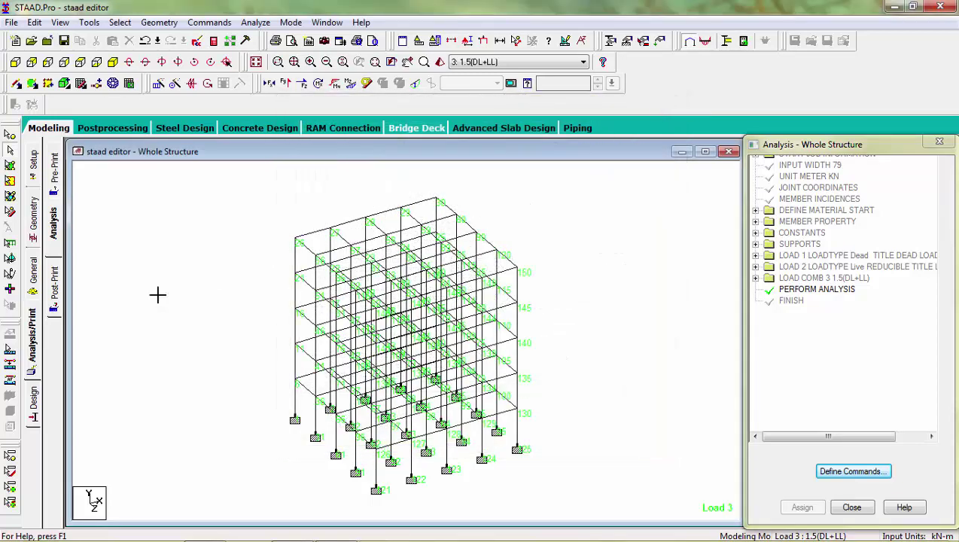
click(34, 405)
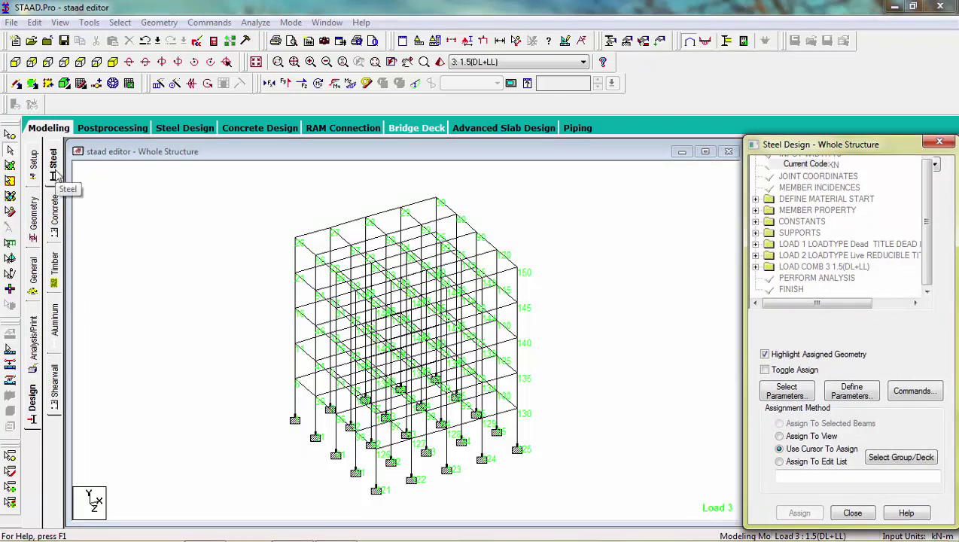
Step: Browse the Concrete, Timber, Aluminum and Shearwall design pages, then return to Steel
click(56, 210)
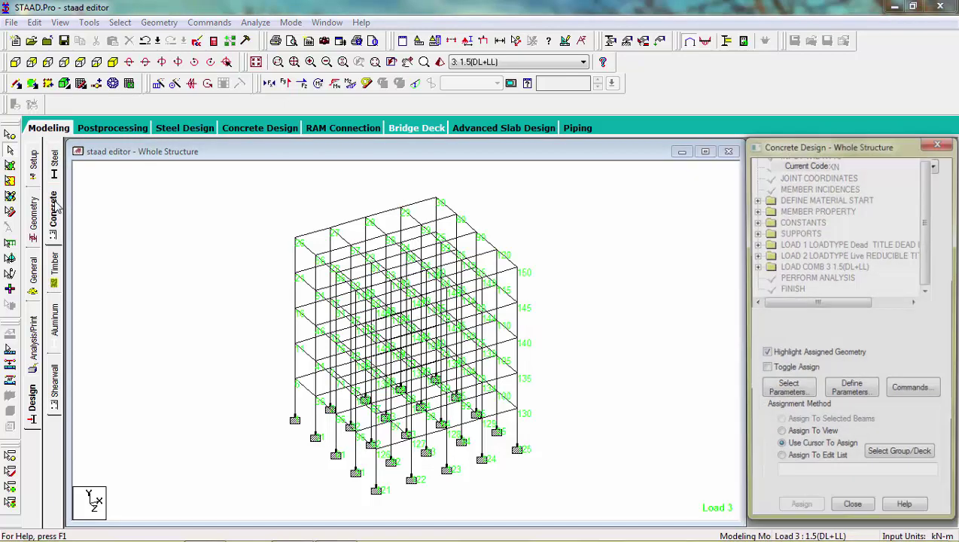
click(60, 260)
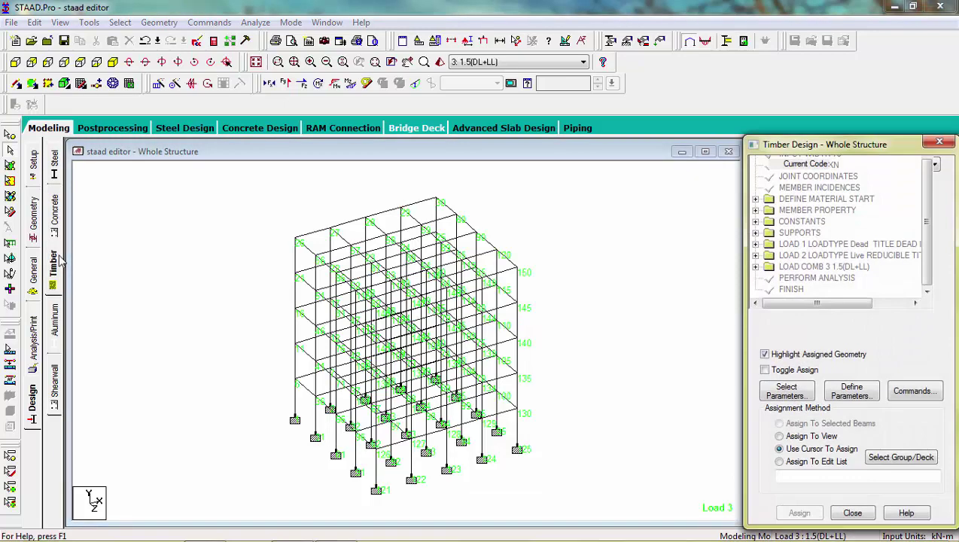
click(55, 320)
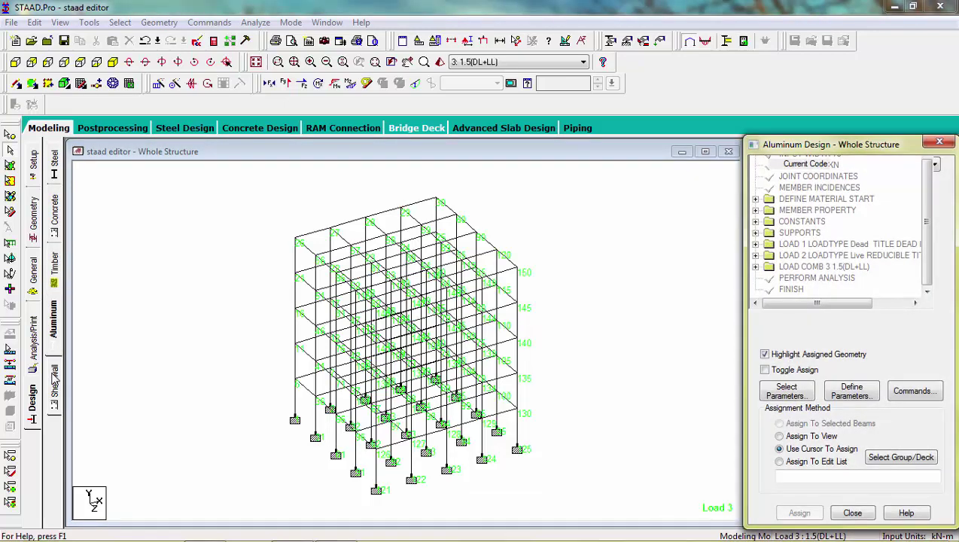
click(55, 382)
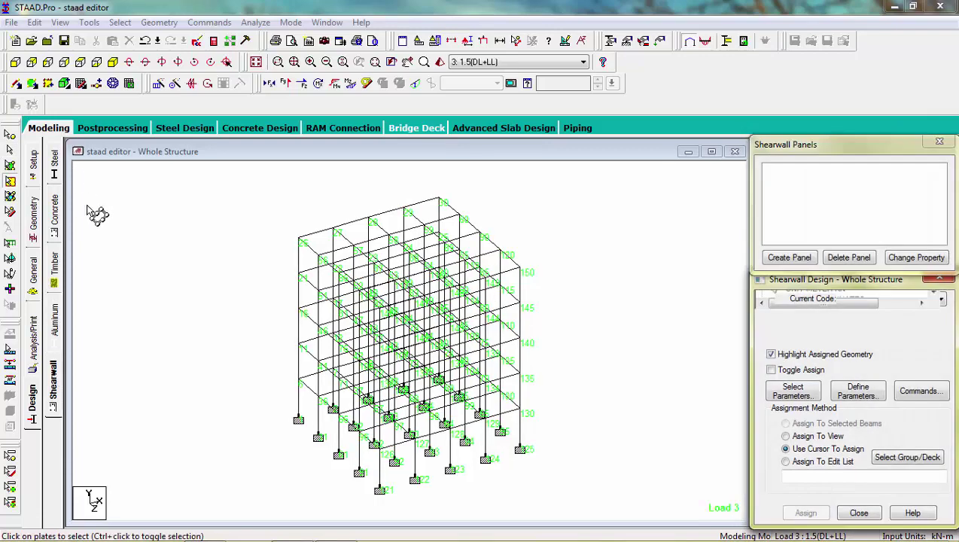
click(55, 169)
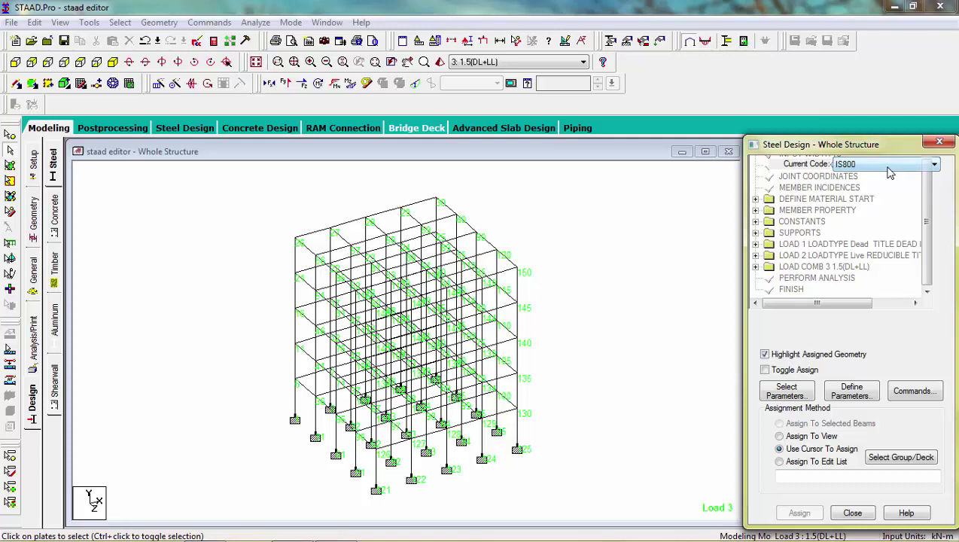
Step: Keep IS800 as the steel design code and IS456 as the concrete design code
click(890, 169)
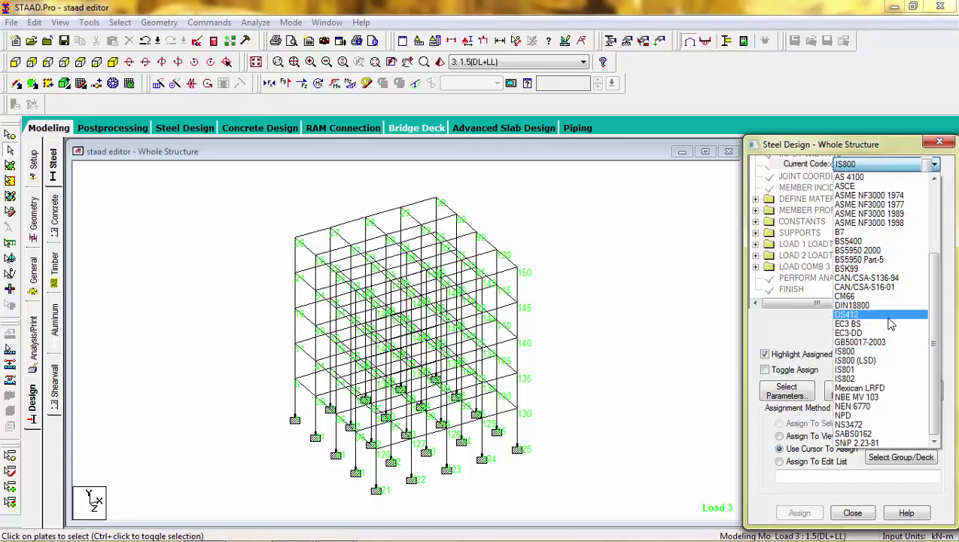
click(883, 167)
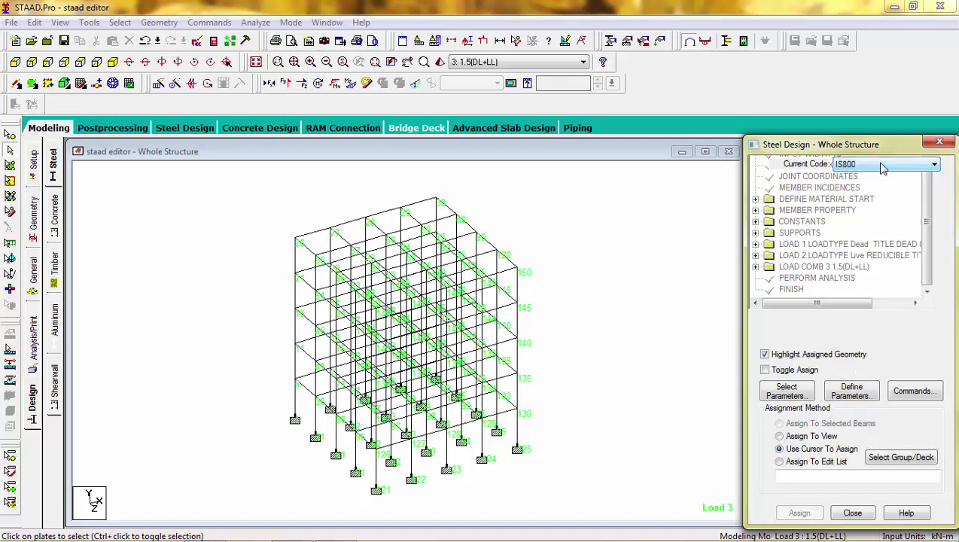
click(60, 218)
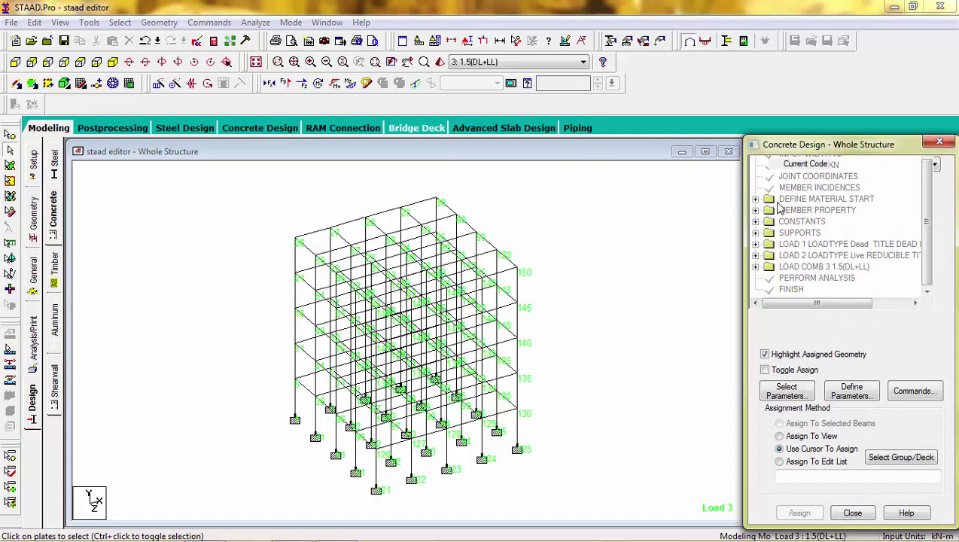
click(866, 168)
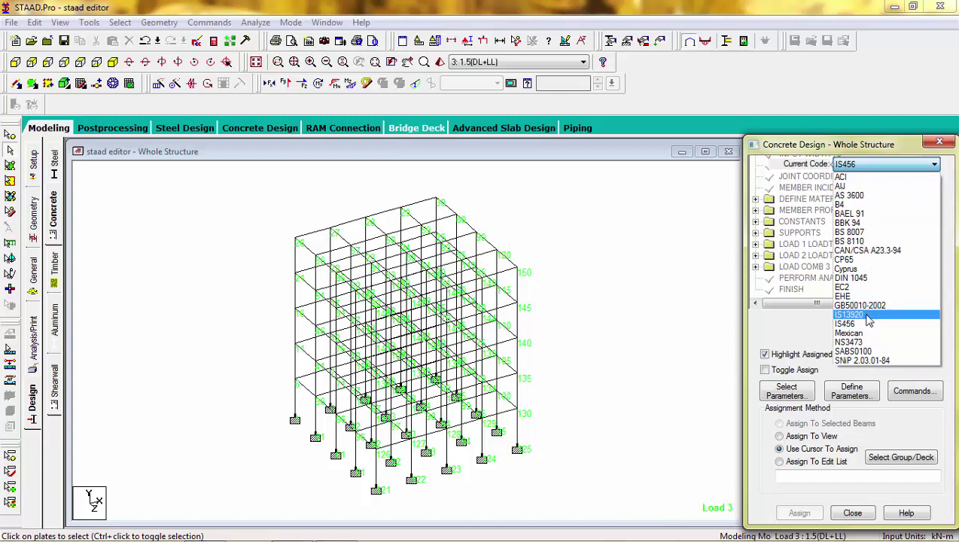
click(898, 168)
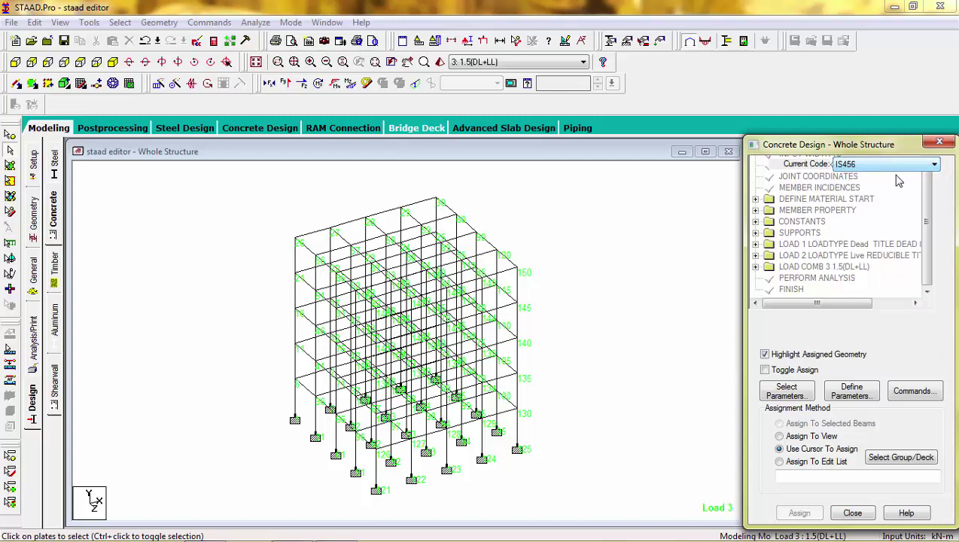
Step: In the concrete parameter selection, move Brace back to the available parameters
click(800, 393)
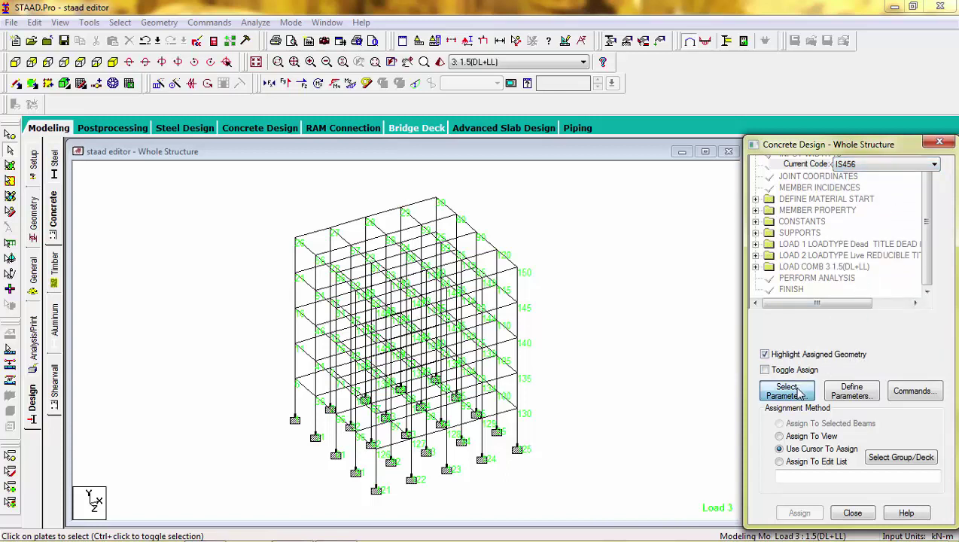
drag(758, 238, 704, 150)
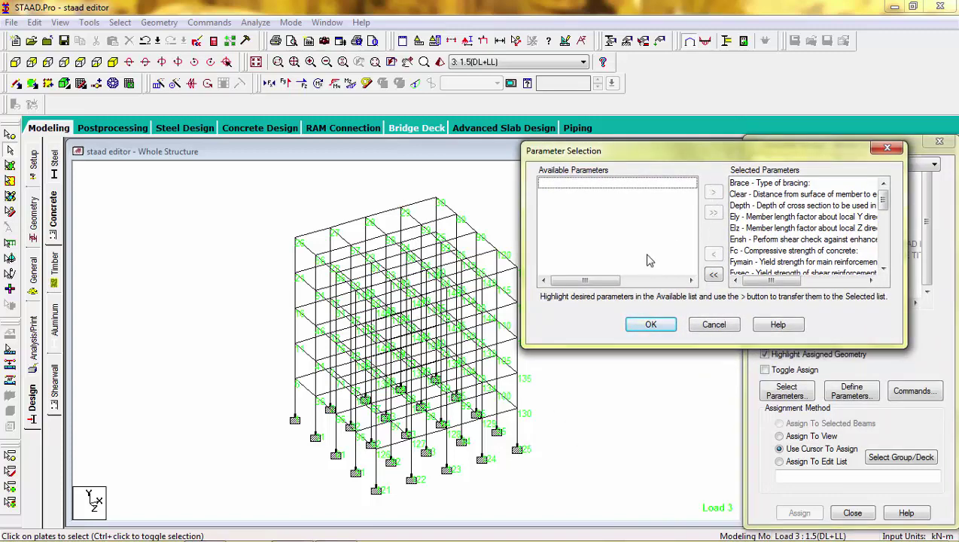
click(762, 184)
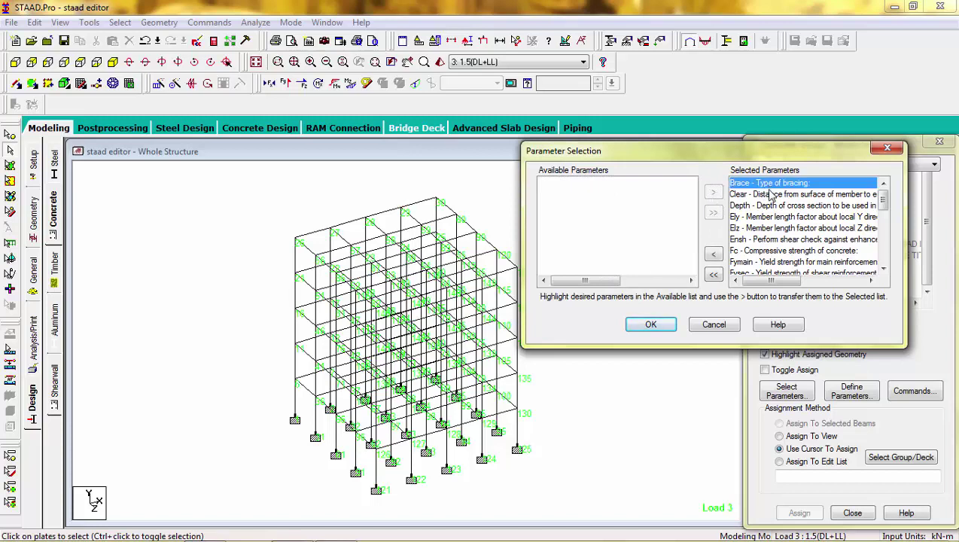
click(713, 254)
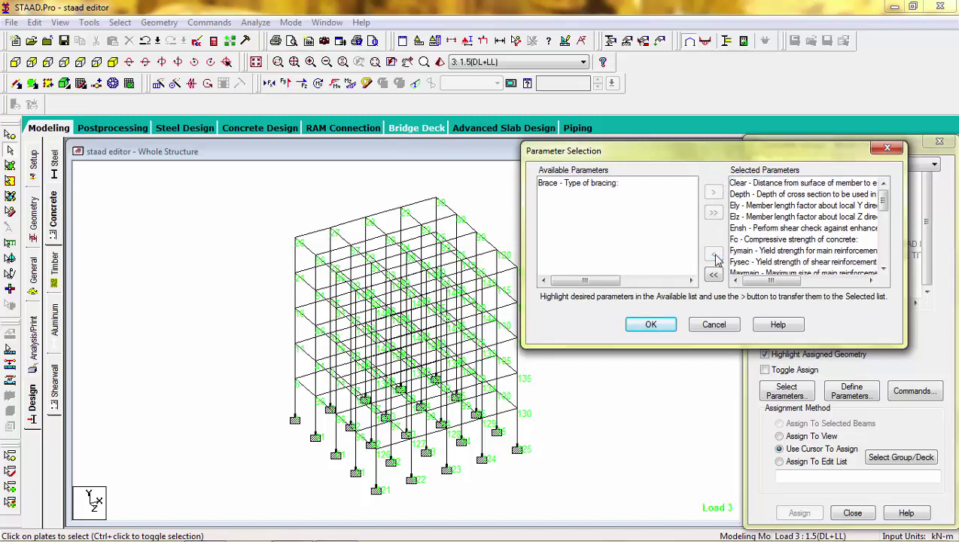
click(760, 186)
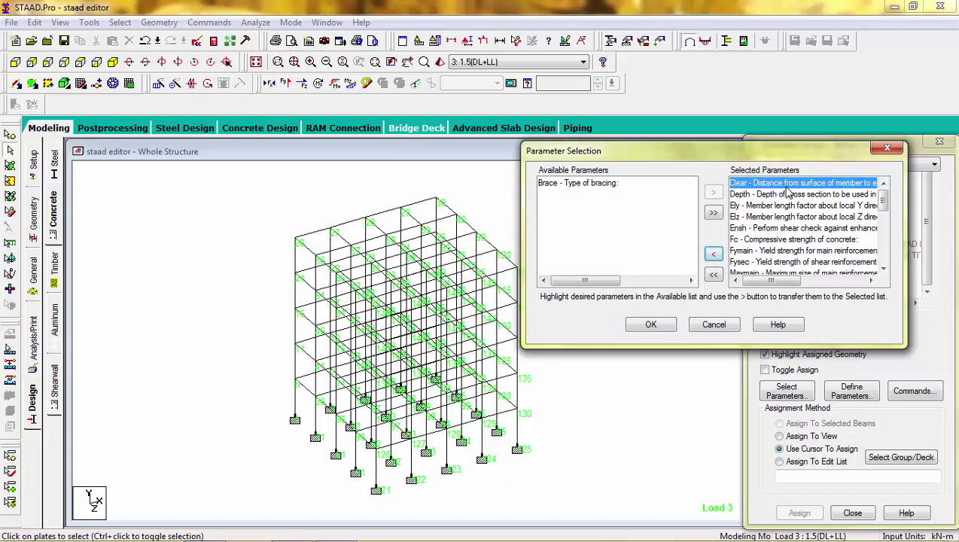
click(791, 207)
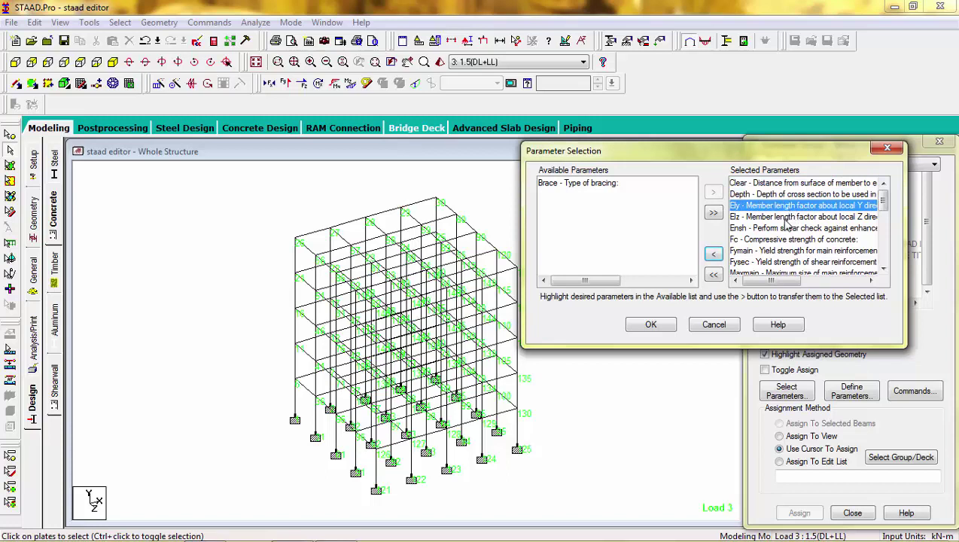
click(787, 218)
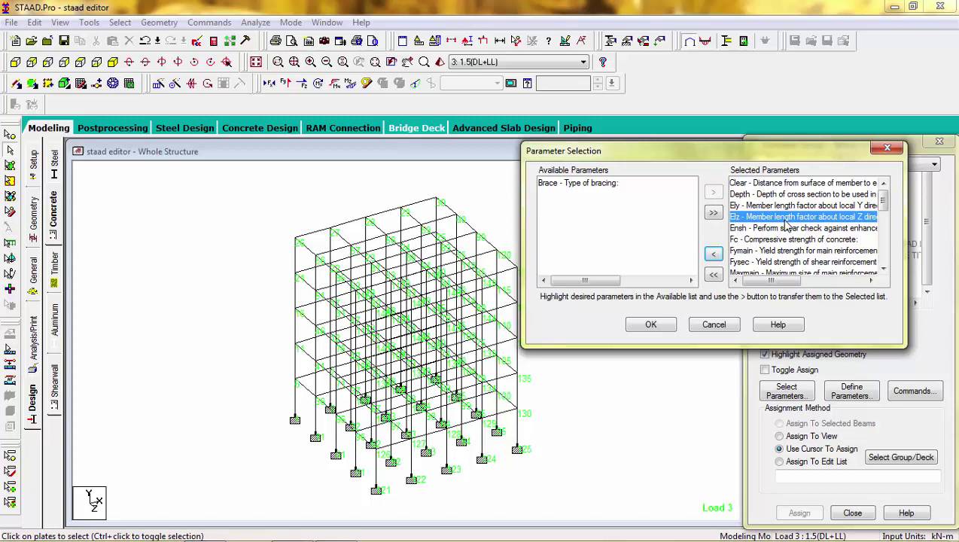
Step: Remove Fysec from the selected IS456 parameters and confirm the parameter list
click(784, 240)
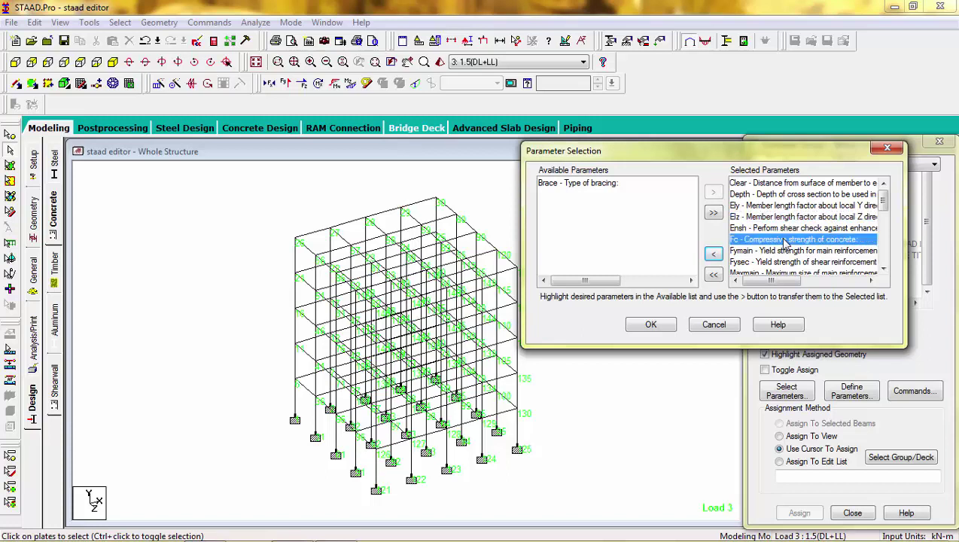
click(783, 251)
click(782, 242)
click(788, 254)
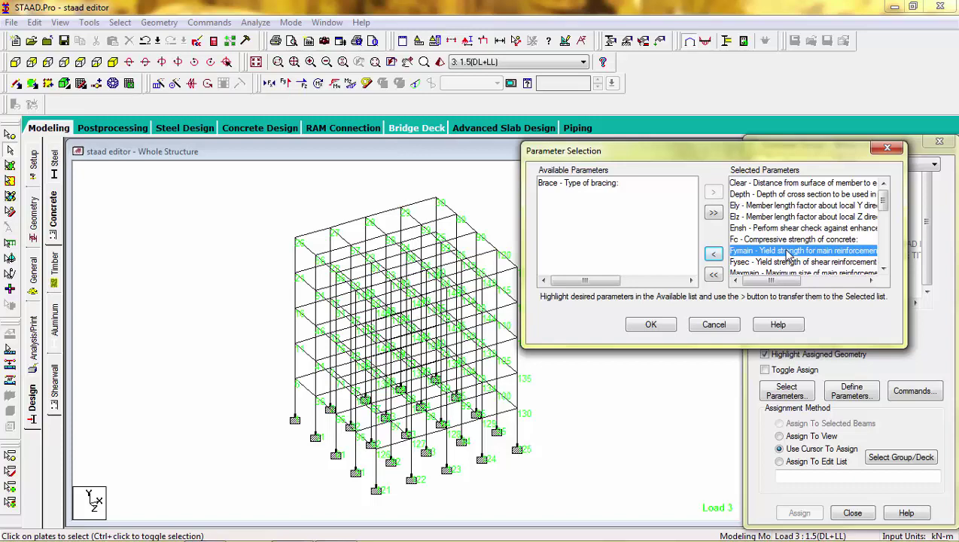
drag(884, 199, 884, 206)
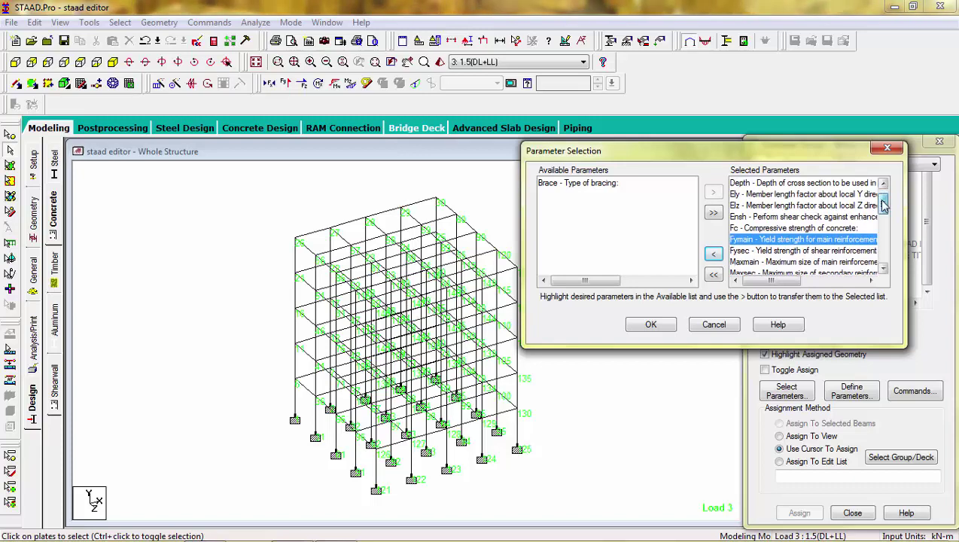
click(836, 251)
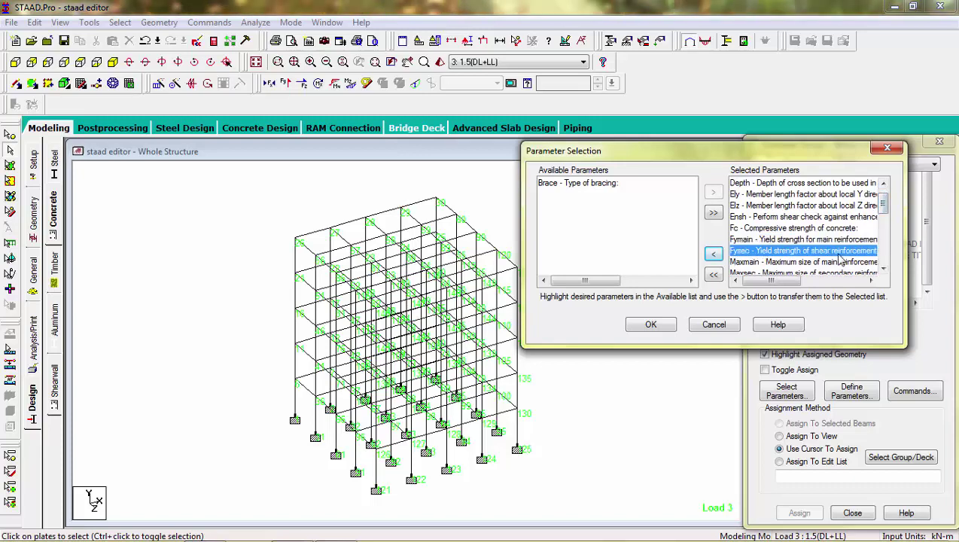
click(714, 254)
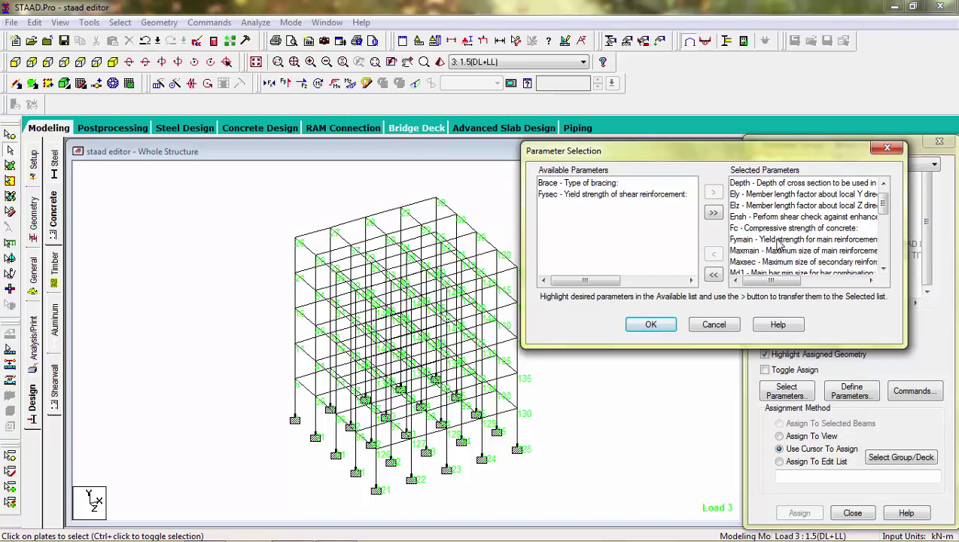
click(779, 241)
click(778, 251)
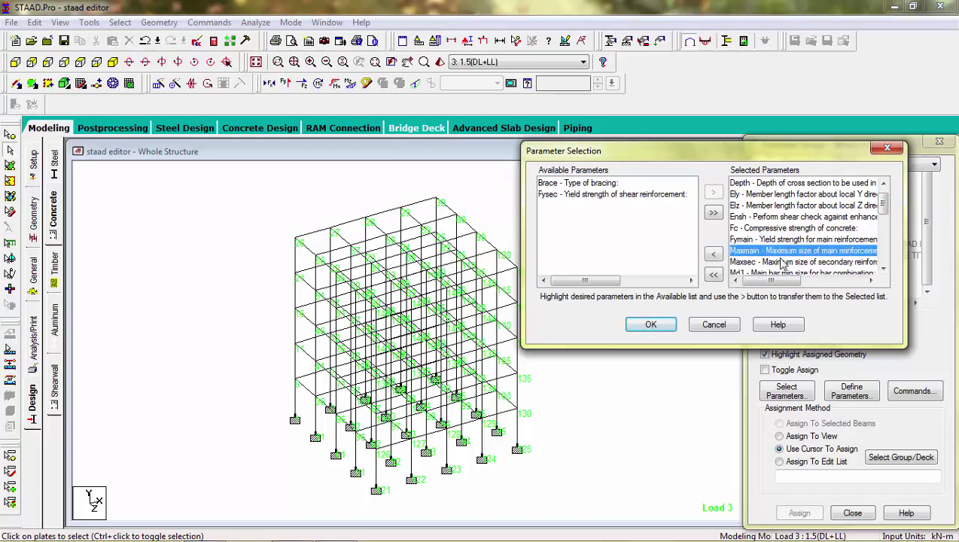
drag(884, 208, 885, 228)
click(660, 328)
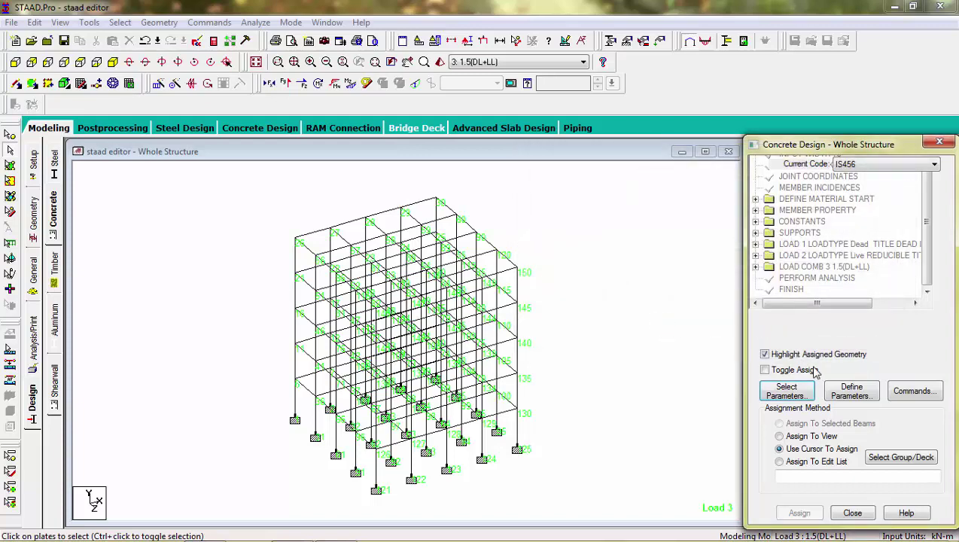
click(842, 388)
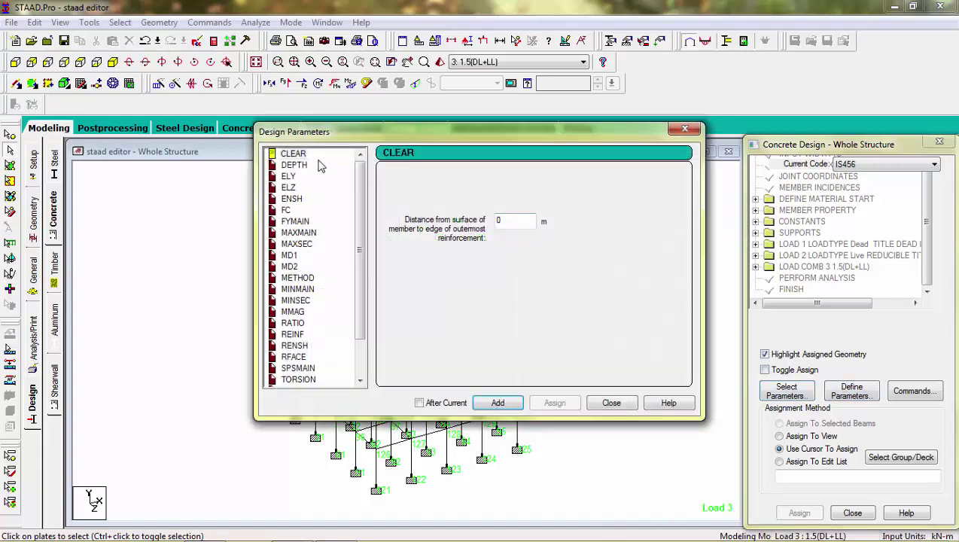
Step: Add CLEAR cover 0.02 and MAXMAIN 20 mm to the concrete design
click(293, 154)
click(506, 220)
double_click(497, 220)
text(0.02)
click(502, 403)
click(296, 169)
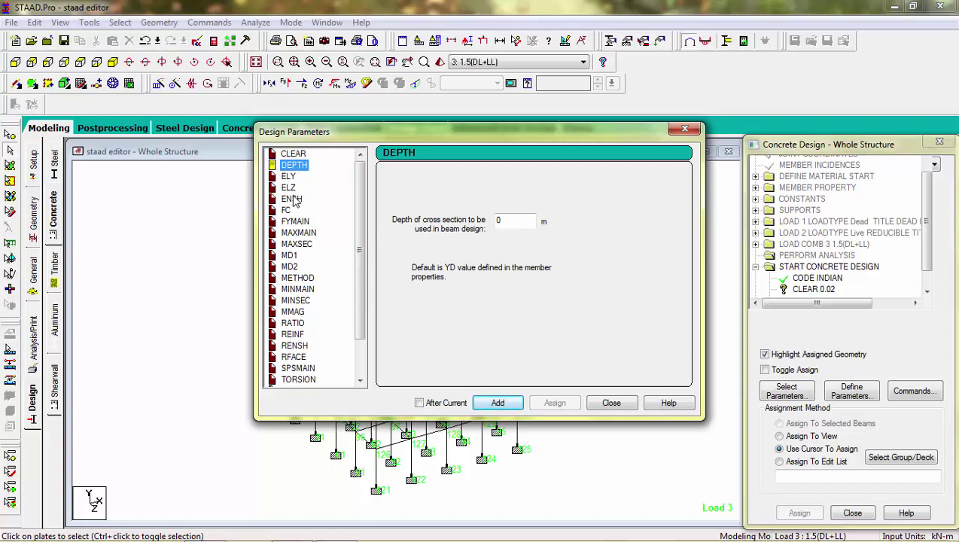
click(298, 233)
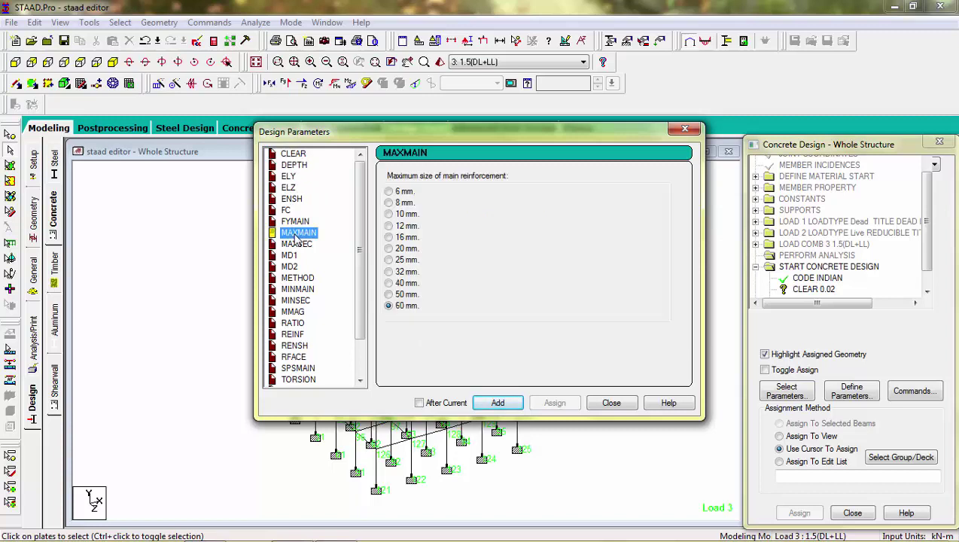
click(389, 248)
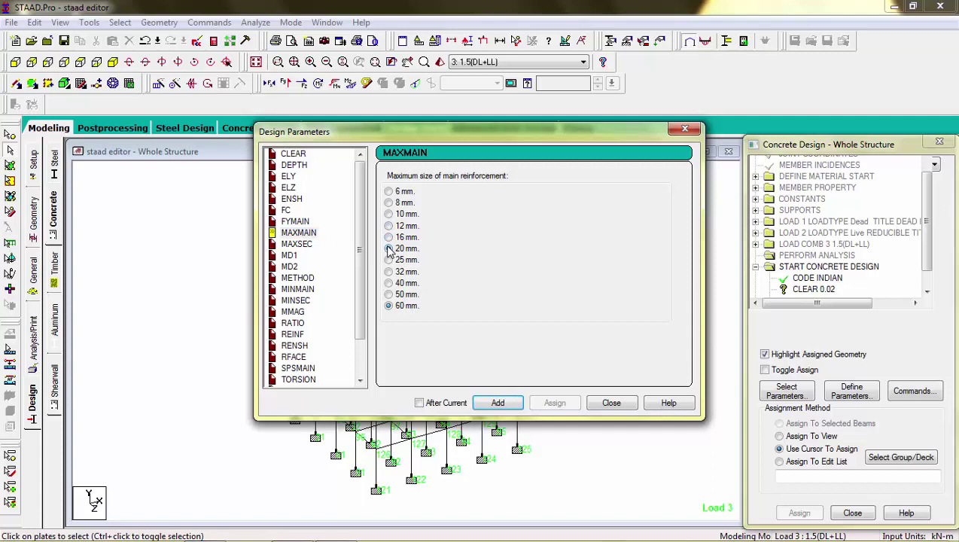
click(497, 404)
Step: Add FC 27579.2 and FYMAIN 413688, then close the Design Parameters dialog
click(287, 210)
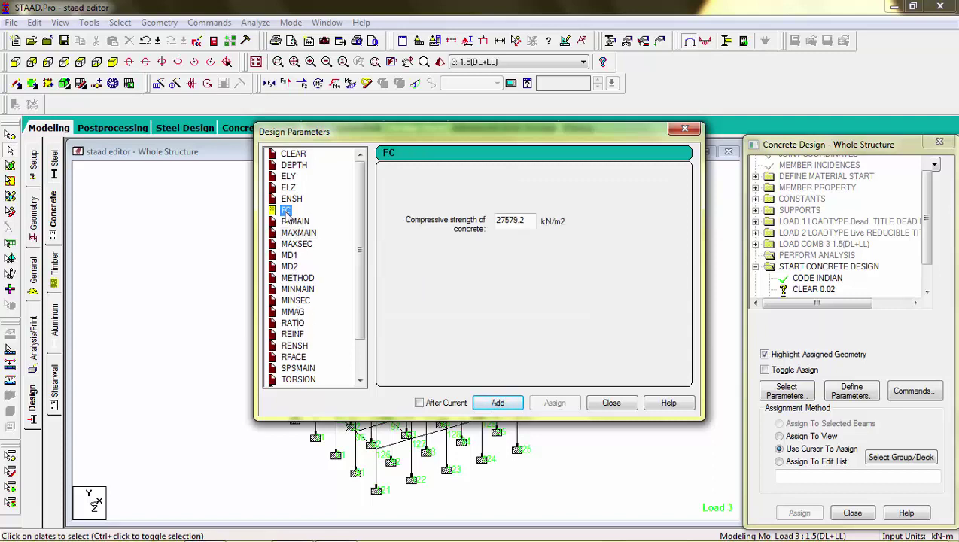
click(529, 220)
click(295, 222)
click(506, 220)
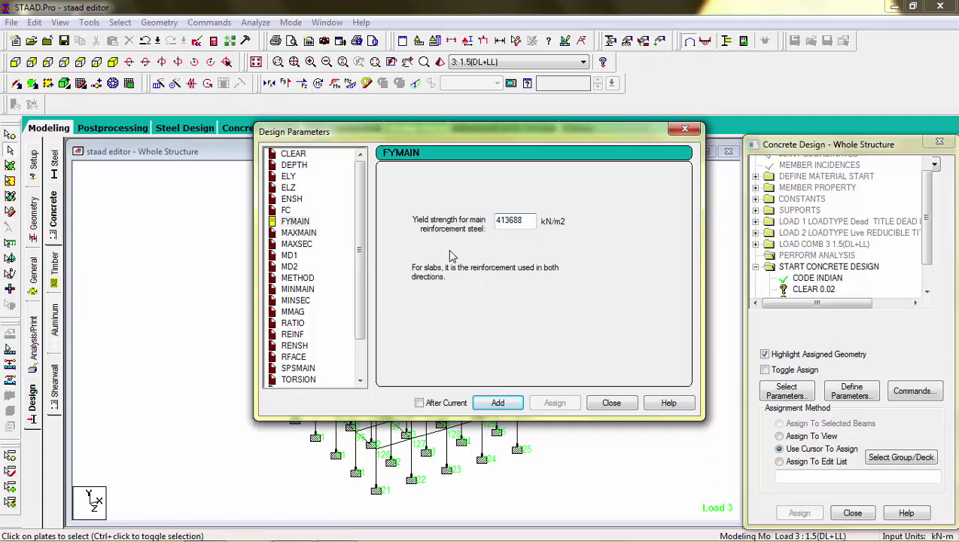
click(277, 210)
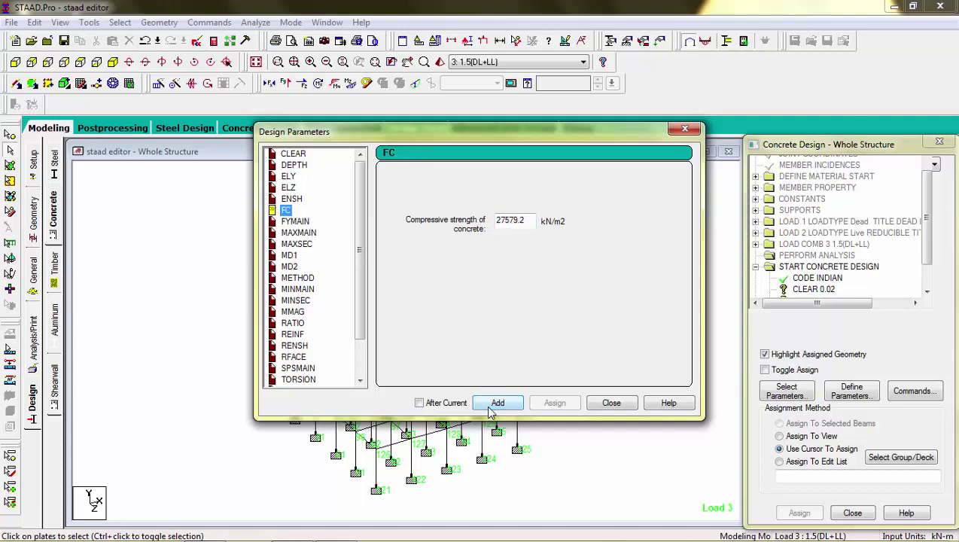
click(305, 222)
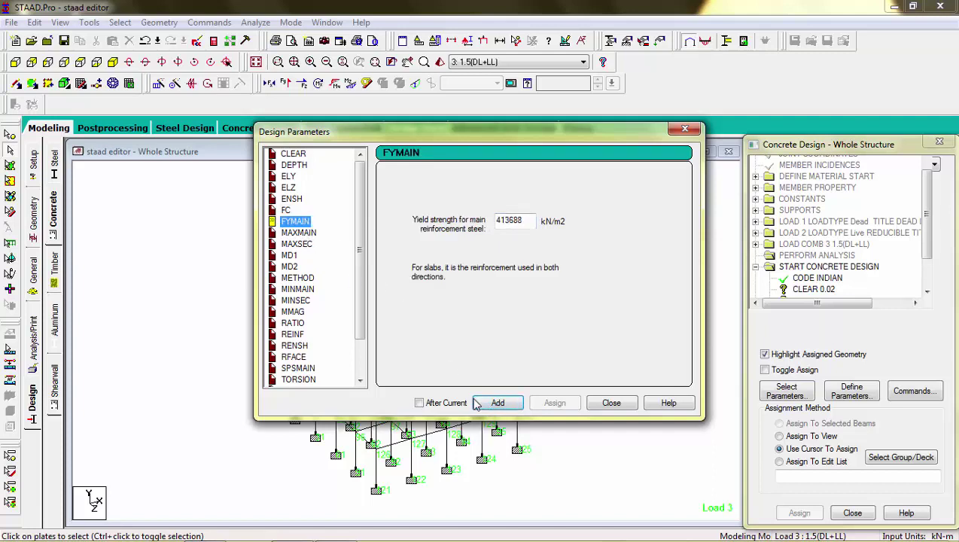
click(494, 404)
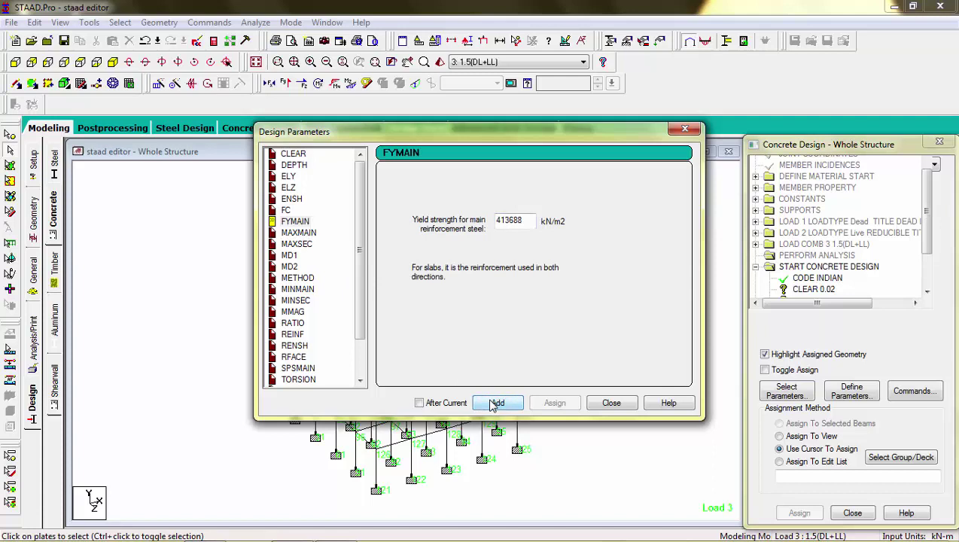
click(360, 279)
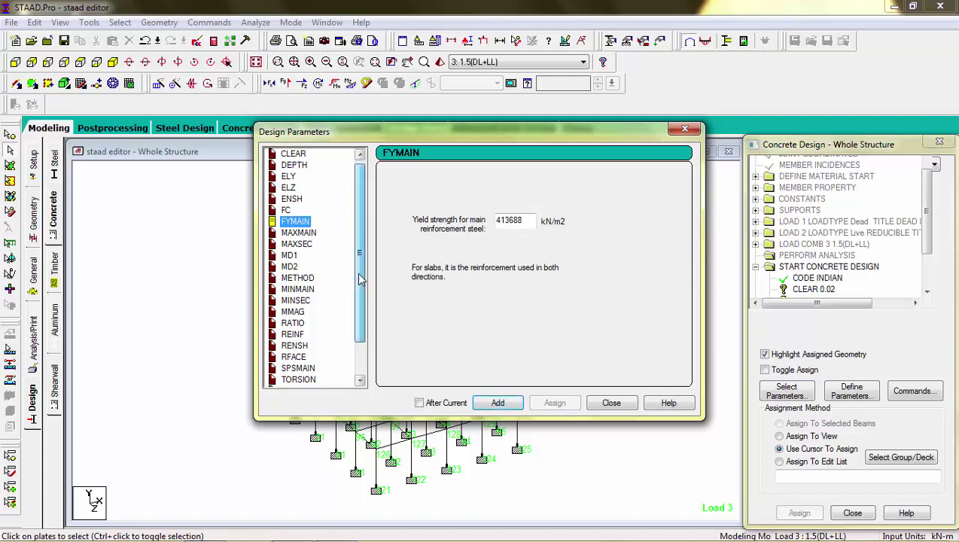
drag(360, 279, 366, 328)
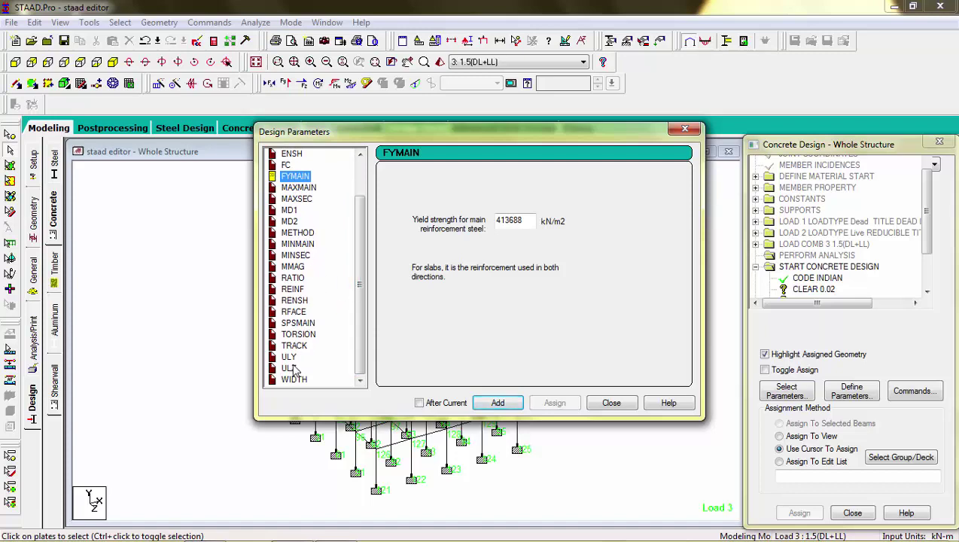
click(610, 404)
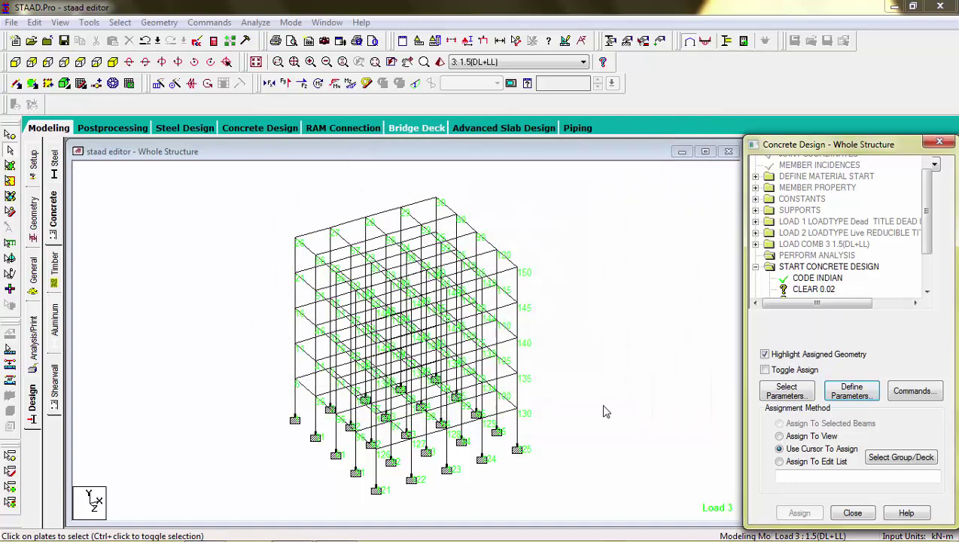
Step: Assign CLEAR 0.02 and MAXMAIN 20 to every member in the view
drag(931, 200, 932, 230)
click(825, 235)
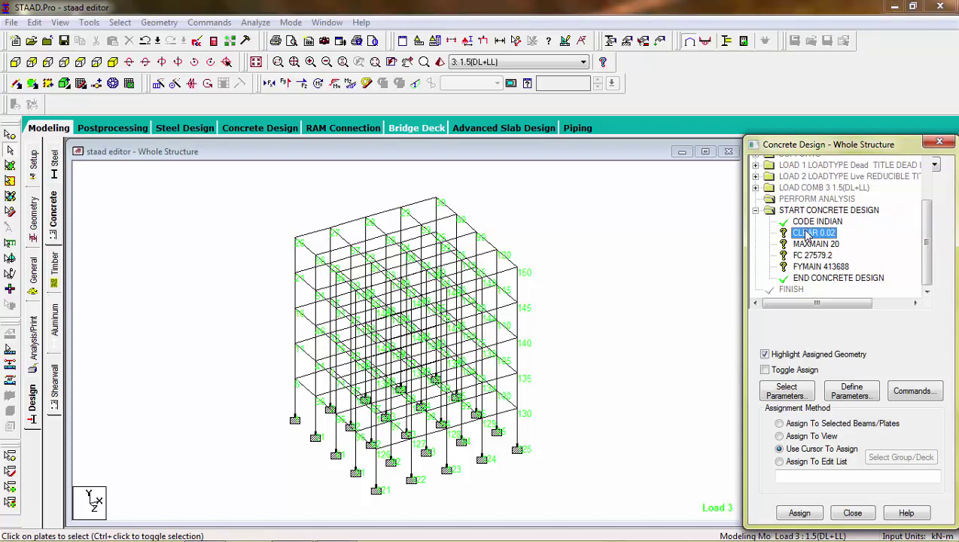
click(779, 437)
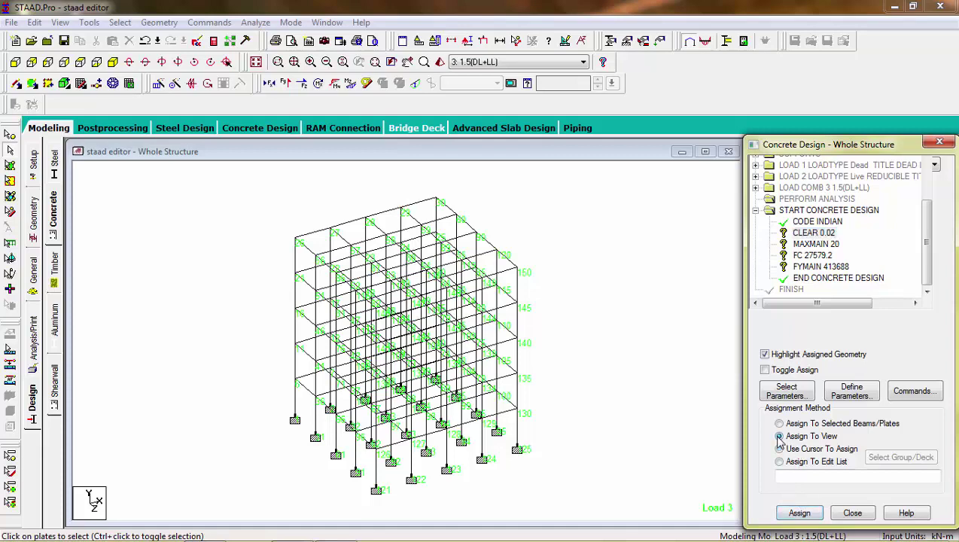
click(799, 513)
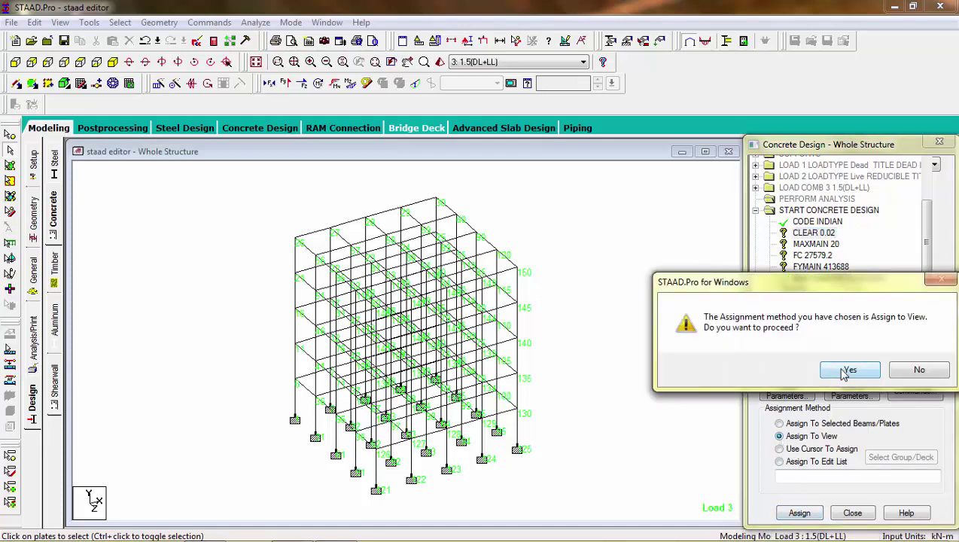
click(848, 370)
click(818, 245)
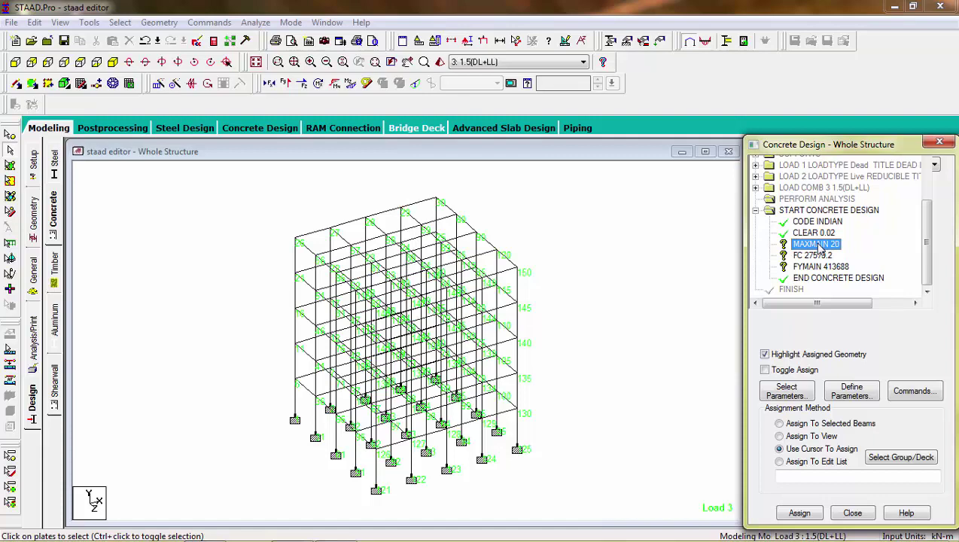
double_click(819, 246)
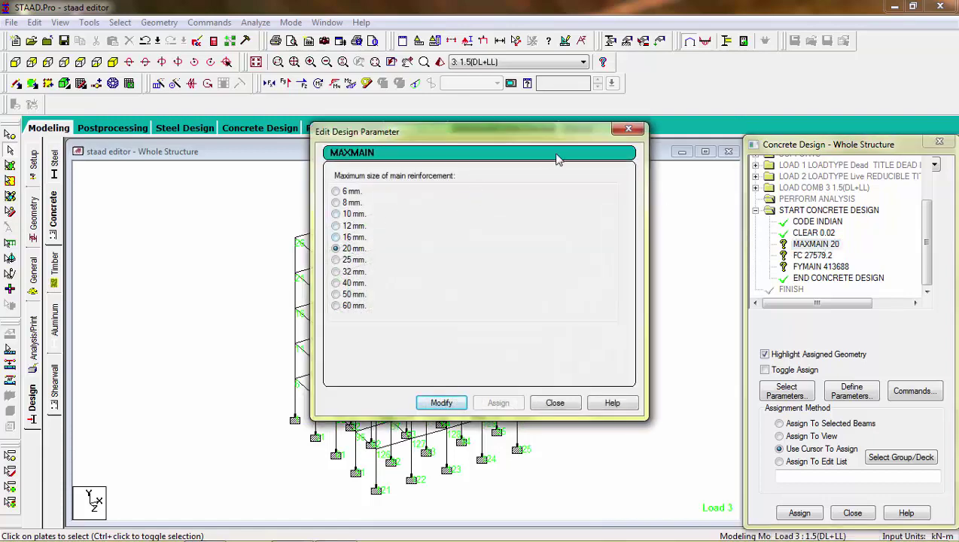
click(628, 129)
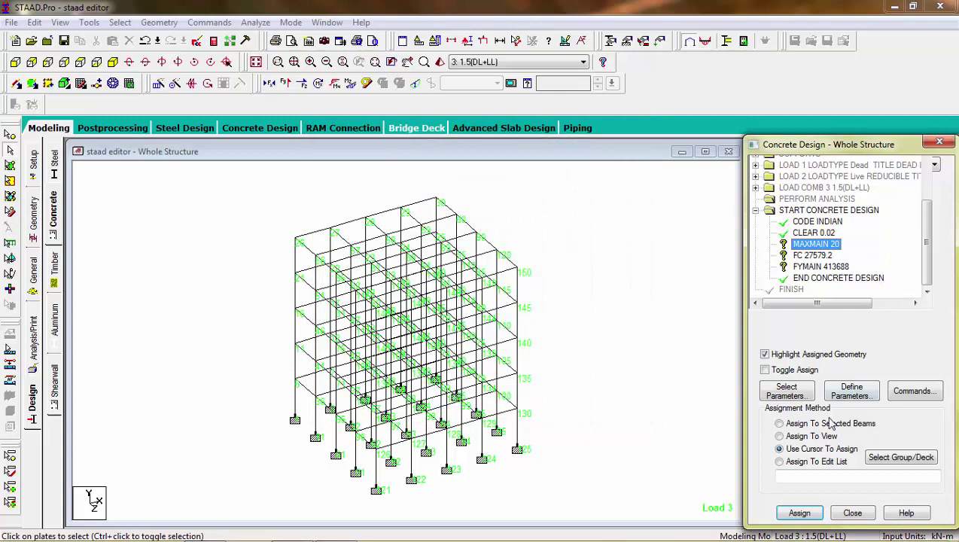
click(780, 436)
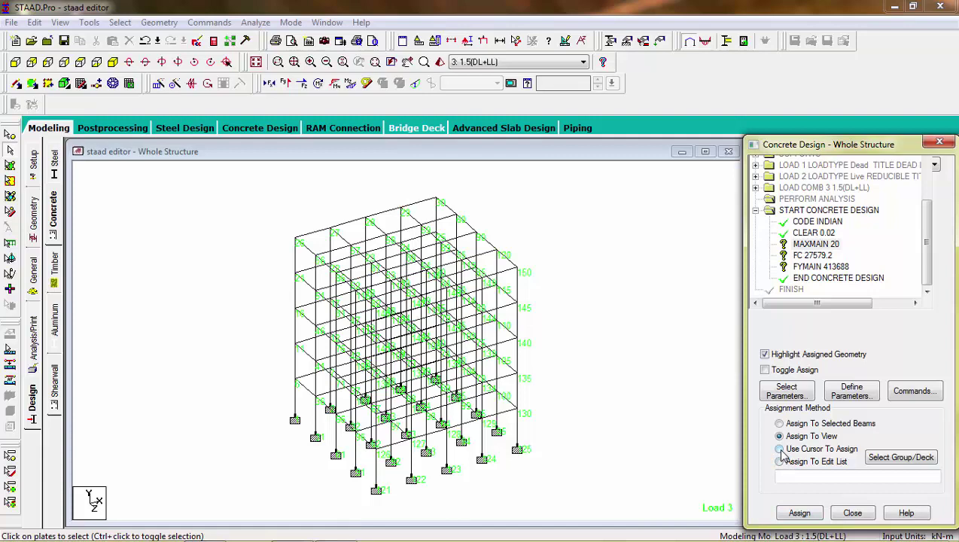
click(798, 513)
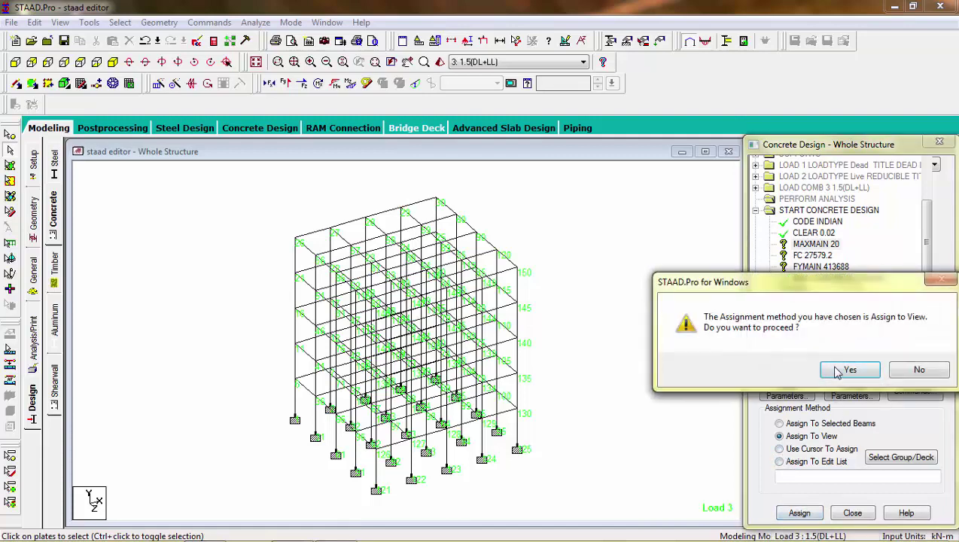
click(837, 373)
Step: Assign FC 27579.2 and FYMAIN 413688 to every member in the view
click(812, 256)
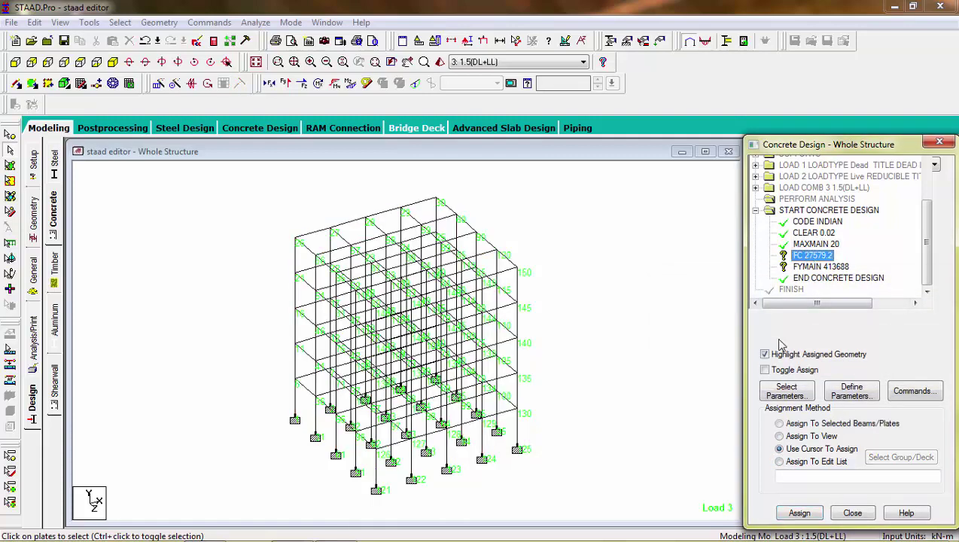
click(779, 437)
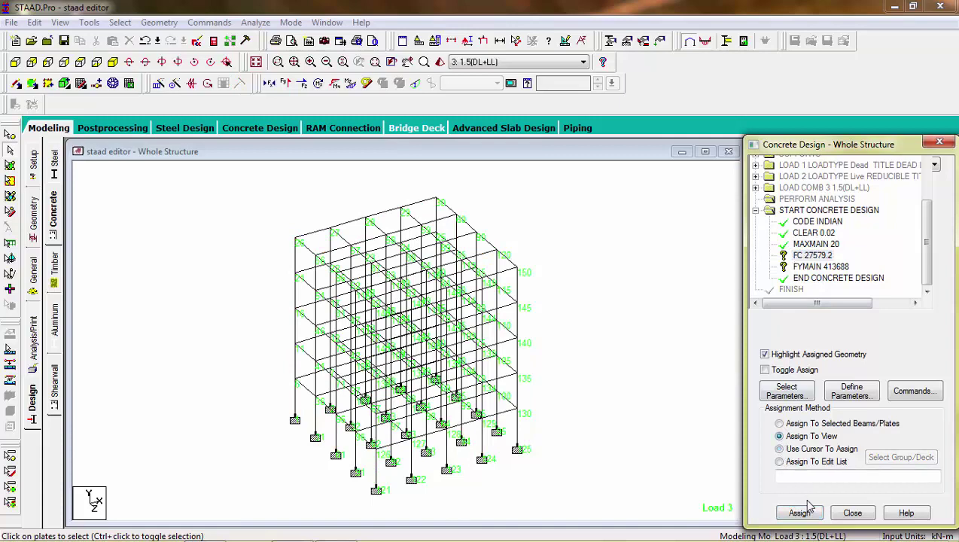
click(800, 513)
click(837, 373)
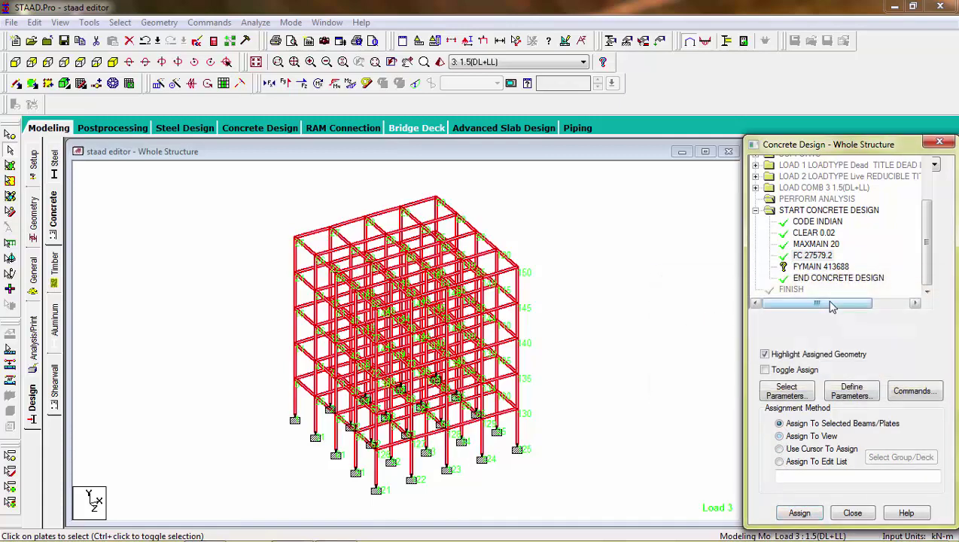
click(821, 267)
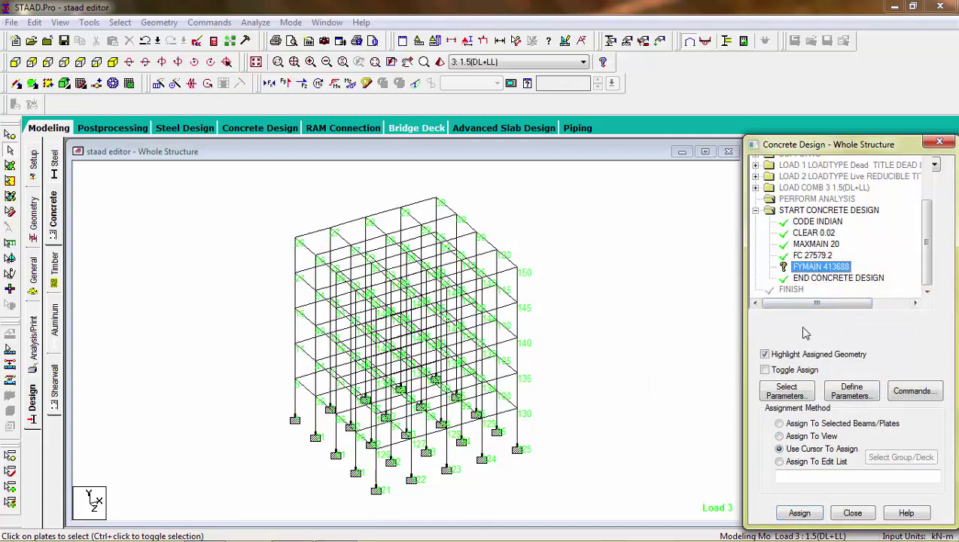
click(779, 437)
click(800, 512)
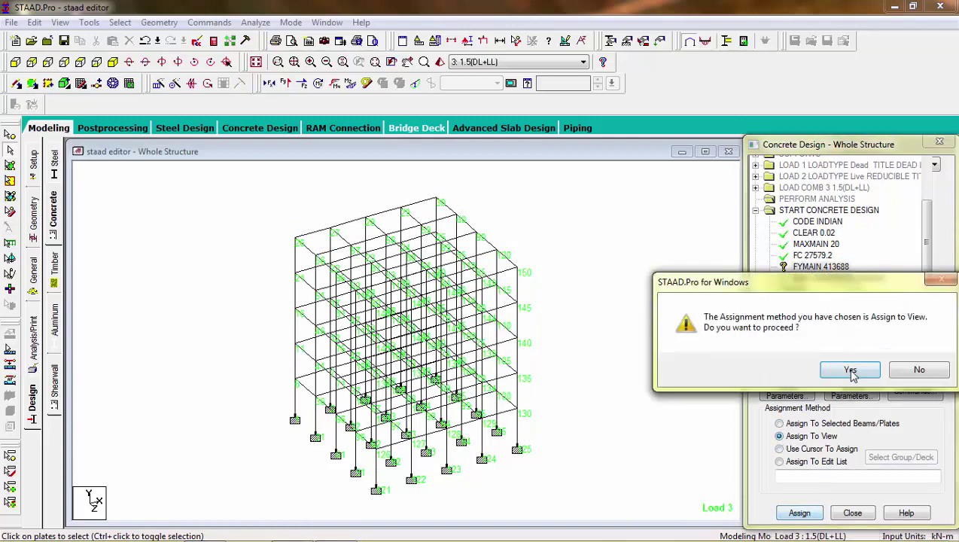
click(850, 370)
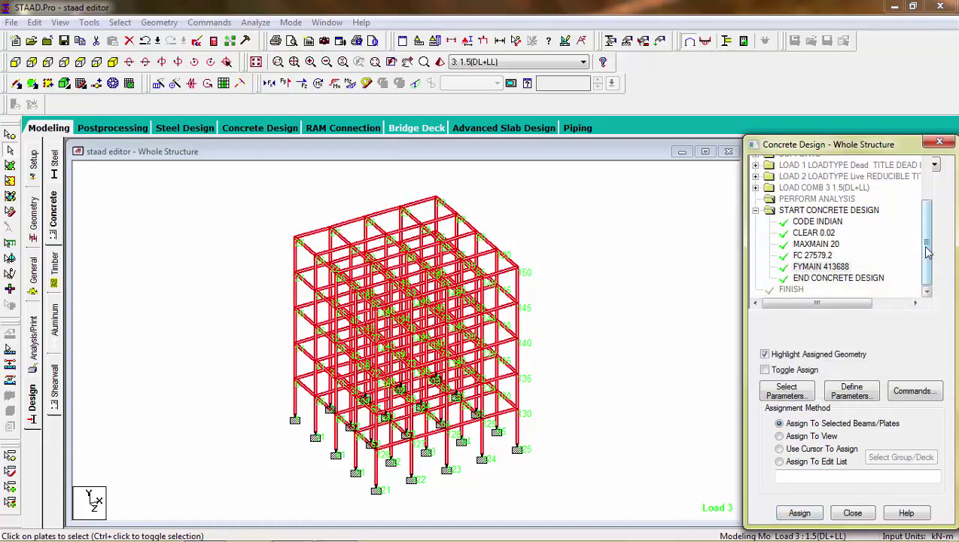
Step: Add the DESIGN BEAM and DESIGN COLUMN commands to the IS456 concrete design block
click(911, 398)
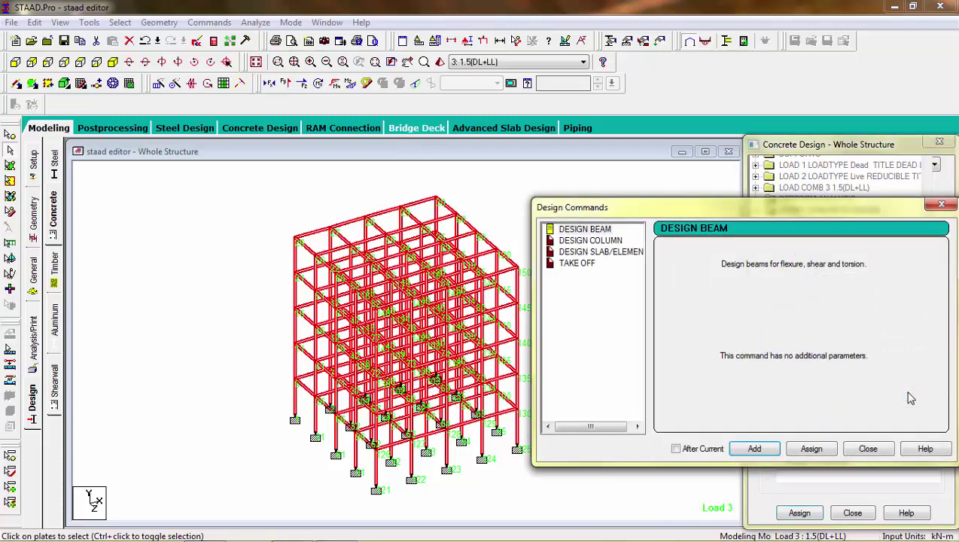
drag(616, 207, 560, 167)
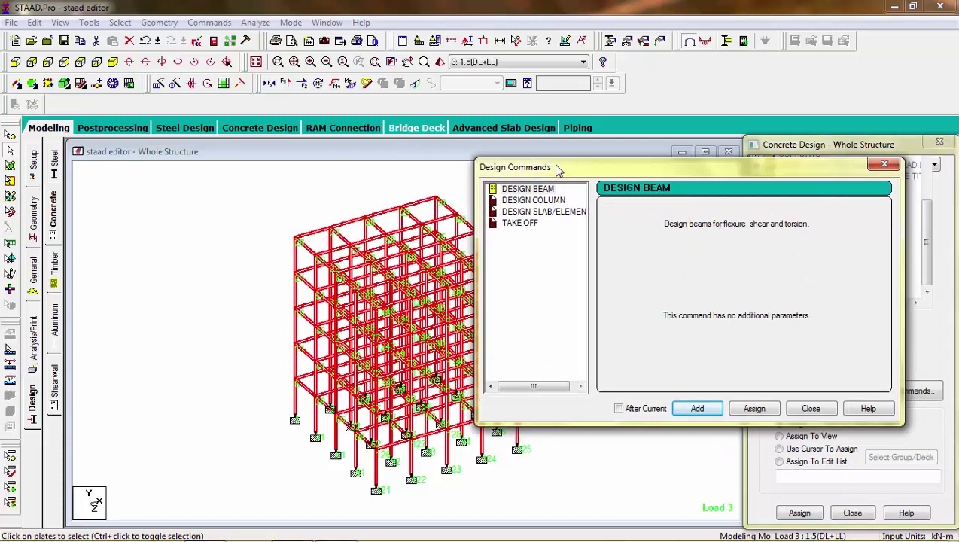
click(546, 189)
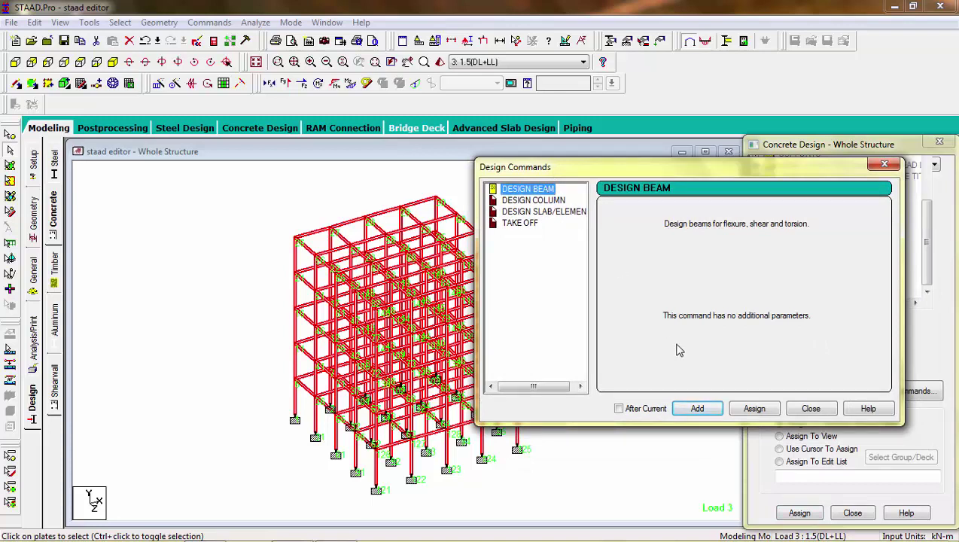
click(697, 409)
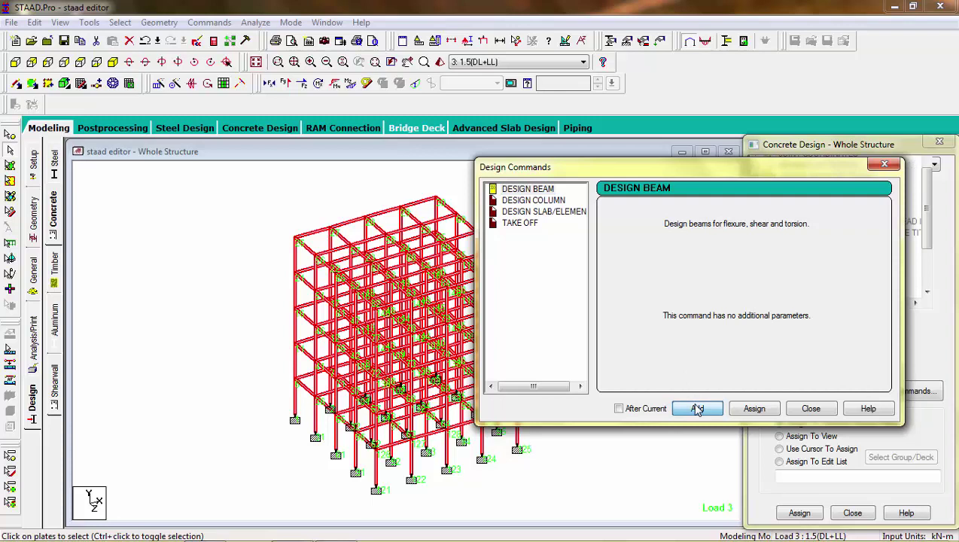
click(560, 201)
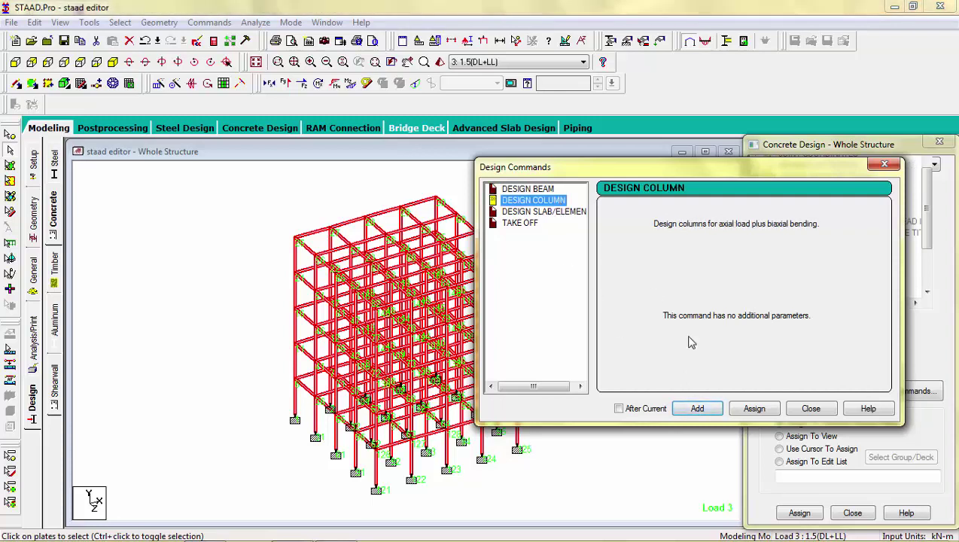
click(697, 408)
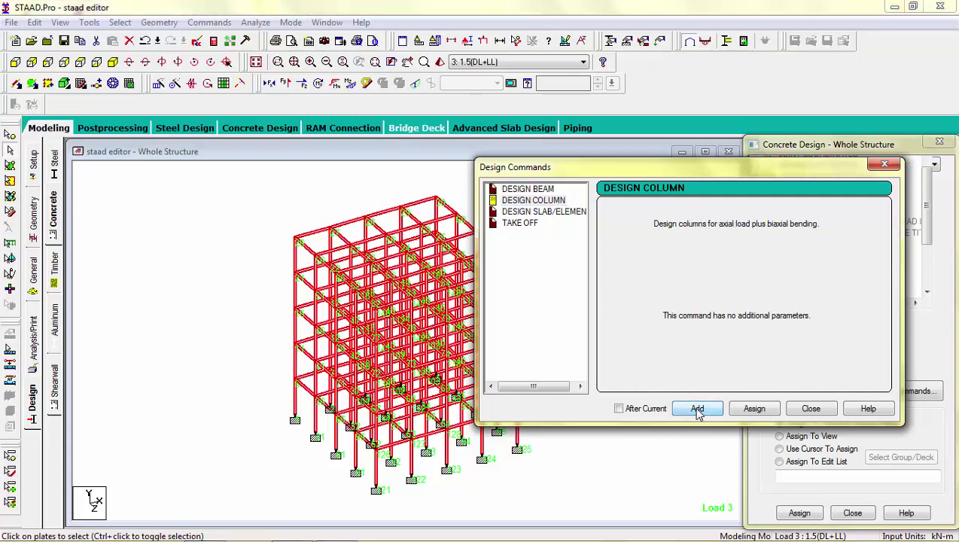
click(522, 224)
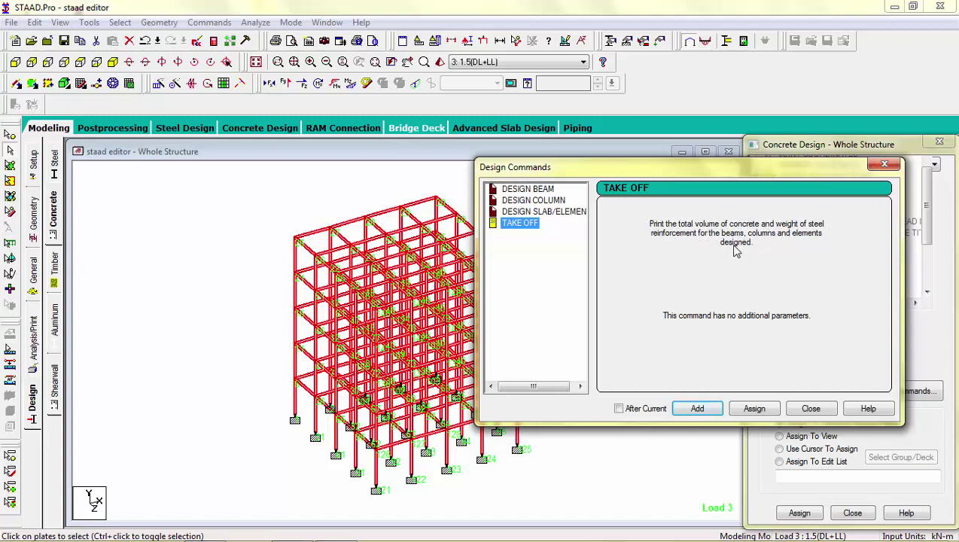
click(885, 164)
scroll(828, 256, down, 3)
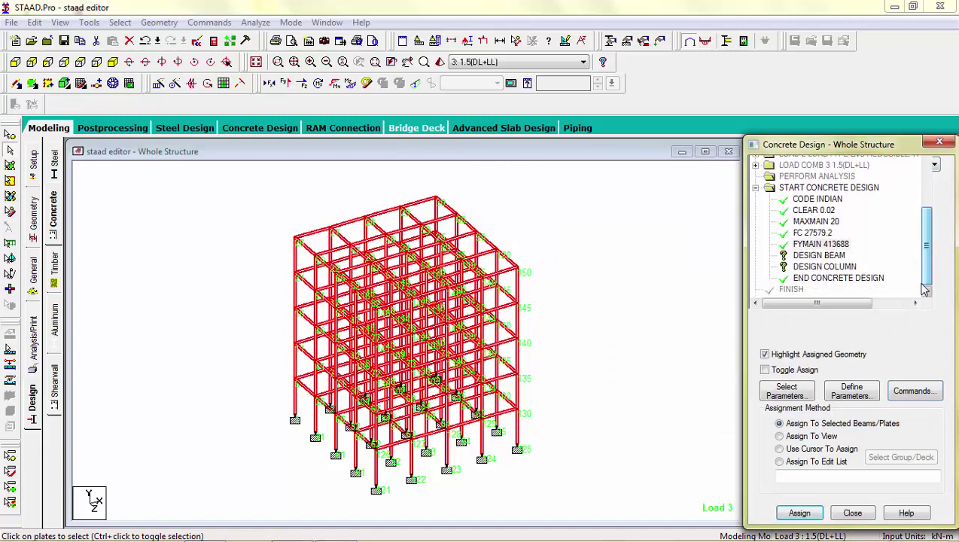
Step: With DESIGN BEAM chosen, select all beams parallel to X and Z
click(820, 256)
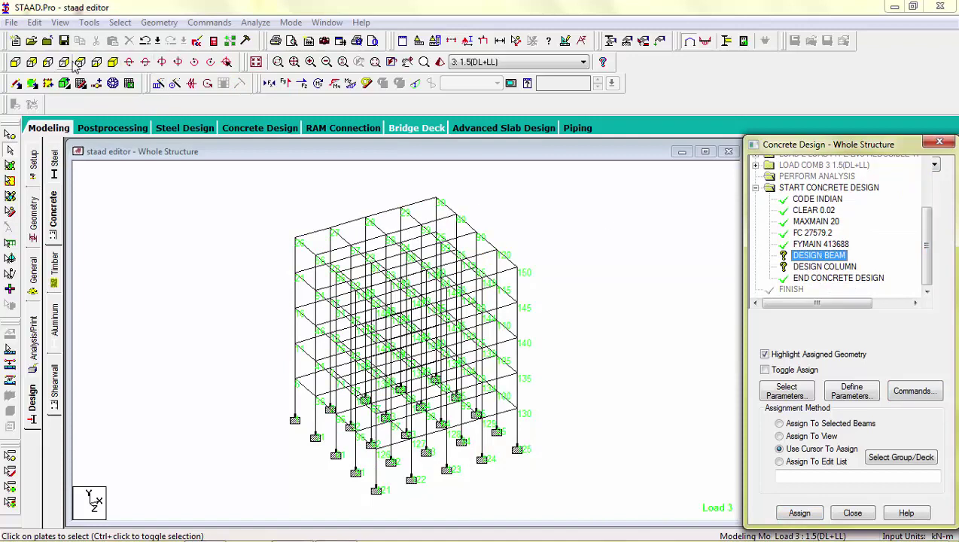
click(16, 64)
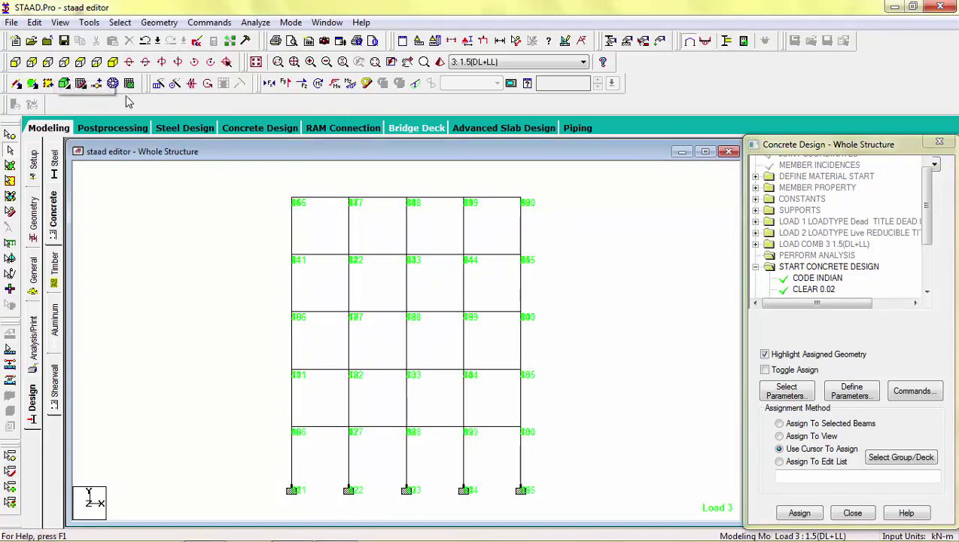
click(119, 22)
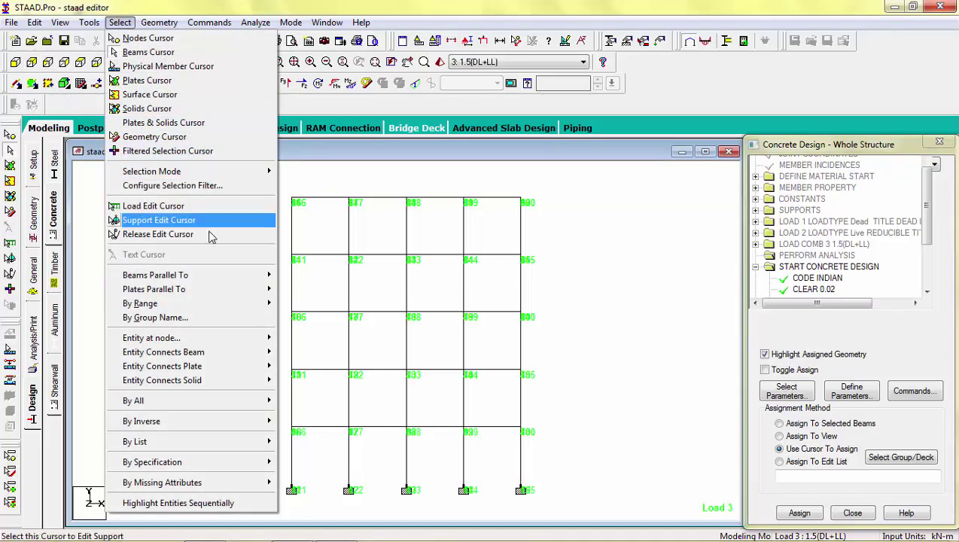
mouse_move(210, 278)
click(295, 276)
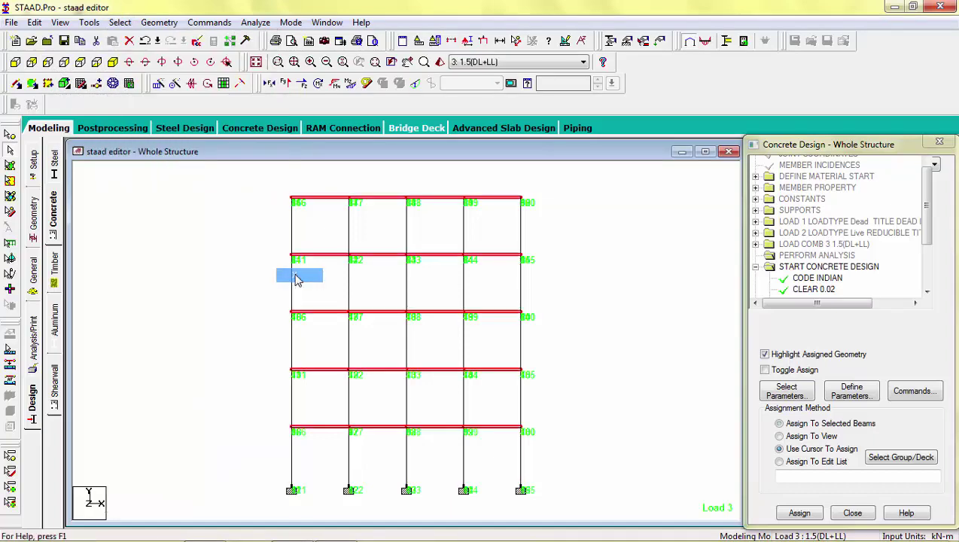
click(123, 24)
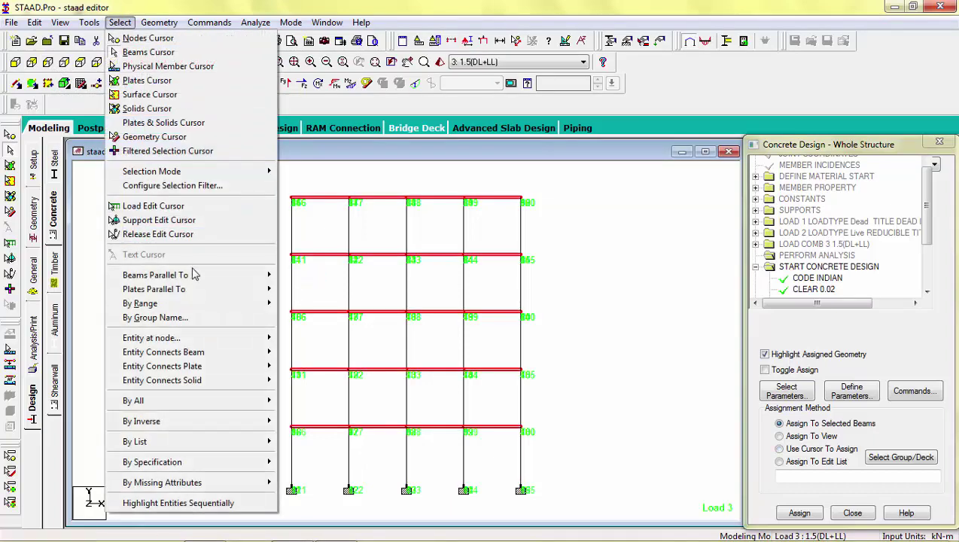
mouse_move(253, 275)
click(306, 305)
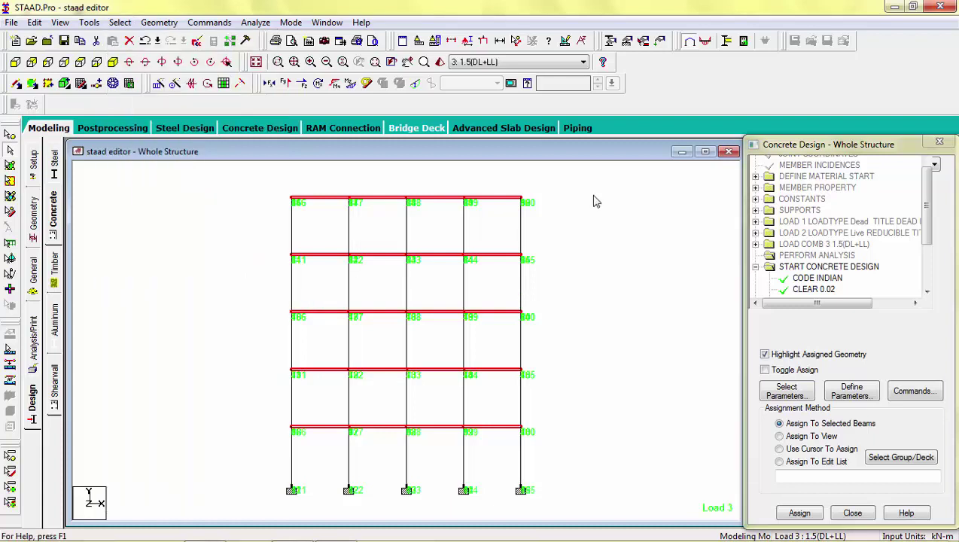
scroll(927, 201, down, 2)
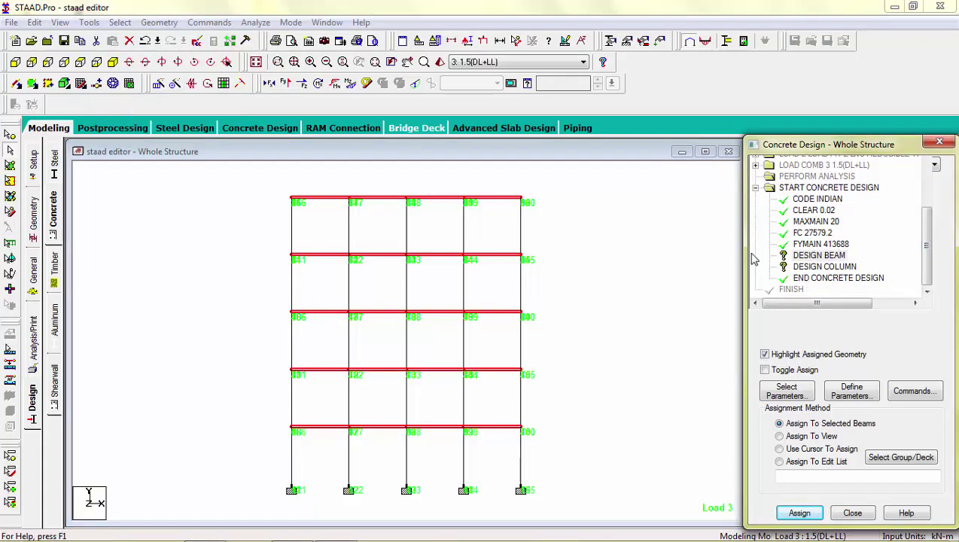
click(112, 62)
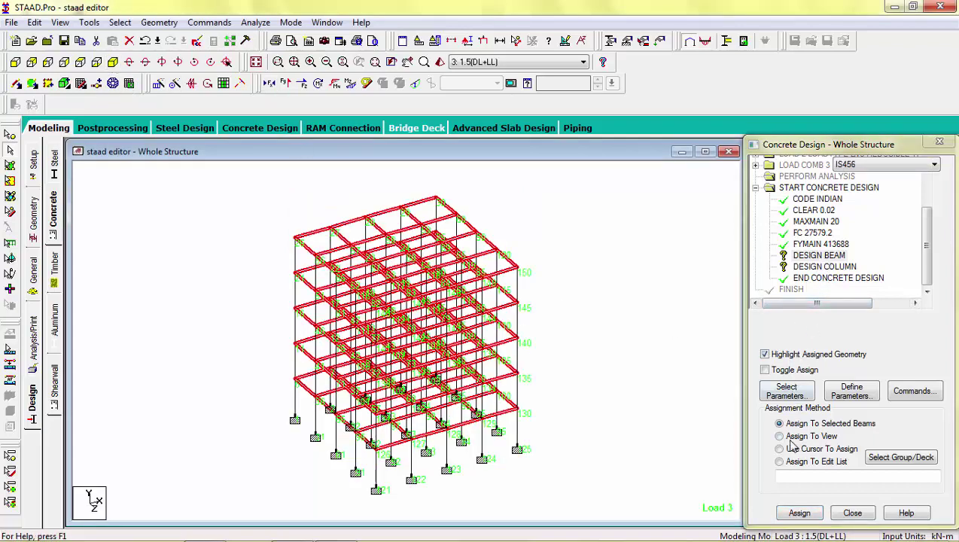
Step: Assign DESIGN BEAM to the selected beams and check DESIGN COLUMN's parameters
click(800, 512)
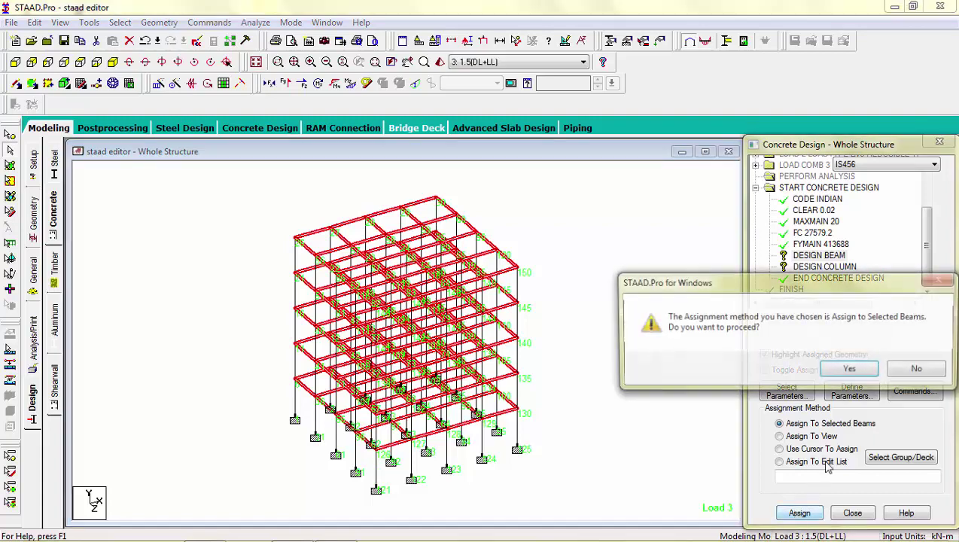
click(850, 370)
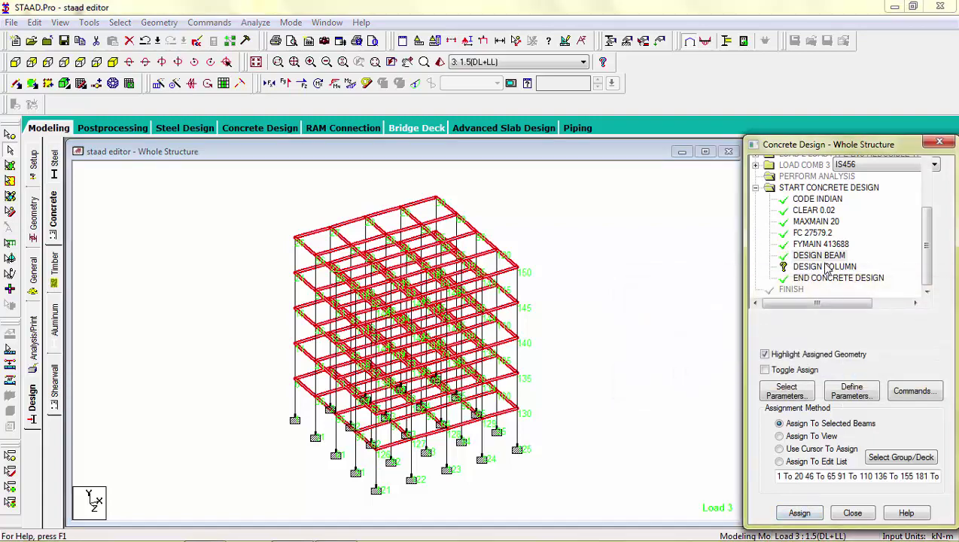
double_click(826, 268)
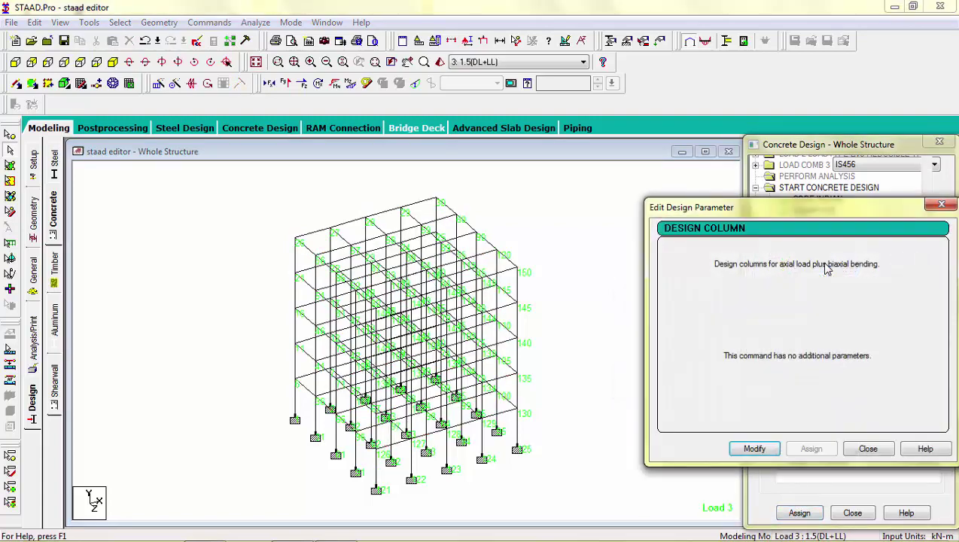
click(941, 205)
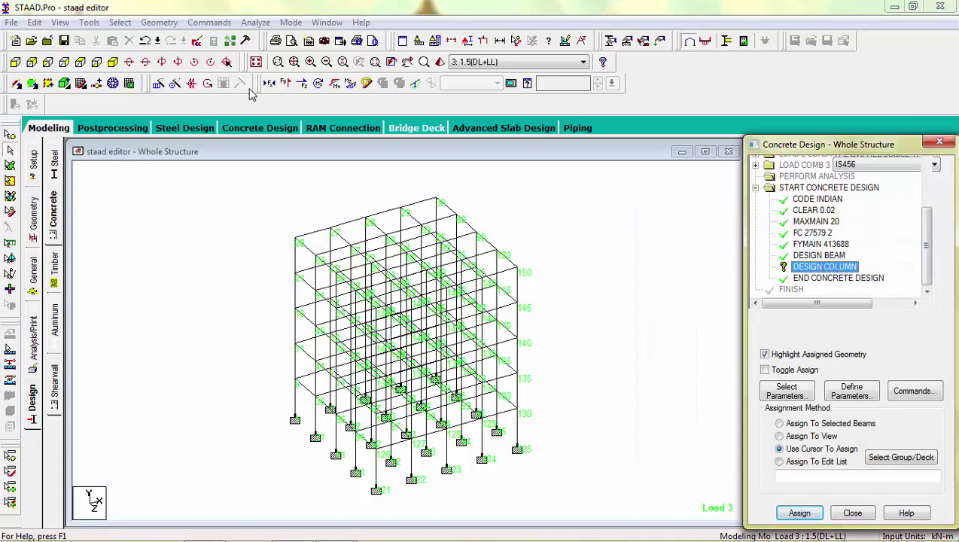
Step: Select all members parallel to Y and assign DESIGN COLUMN to them
click(121, 22)
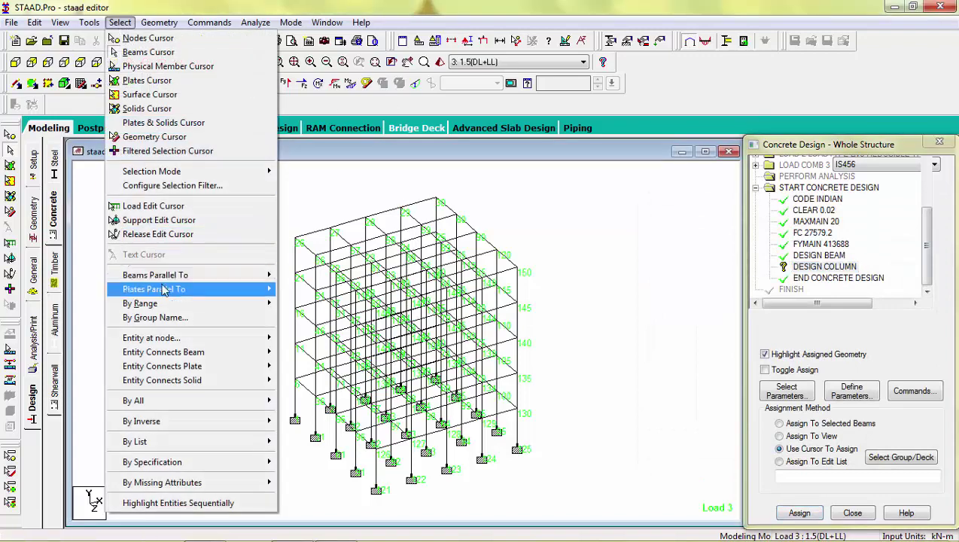
mouse_move(241, 276)
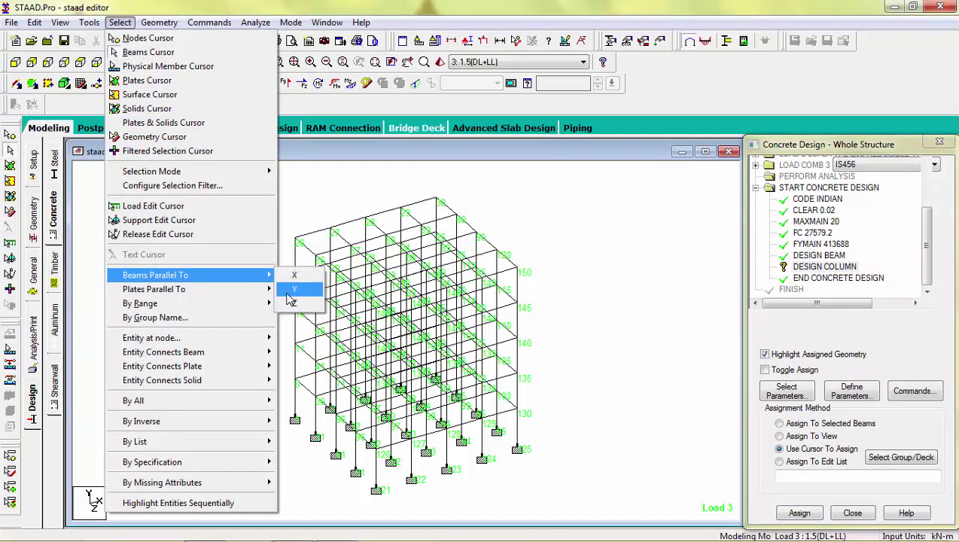
click(291, 290)
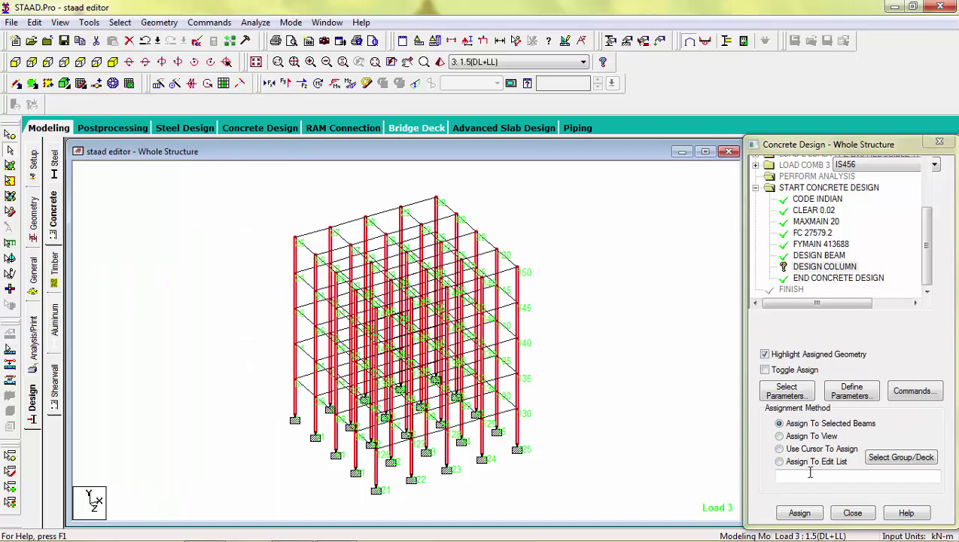
click(799, 513)
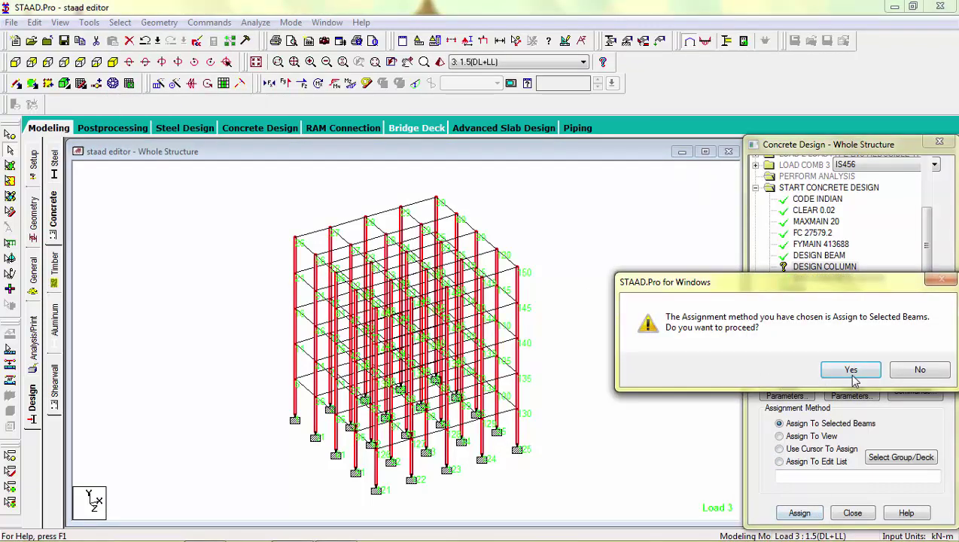
click(851, 371)
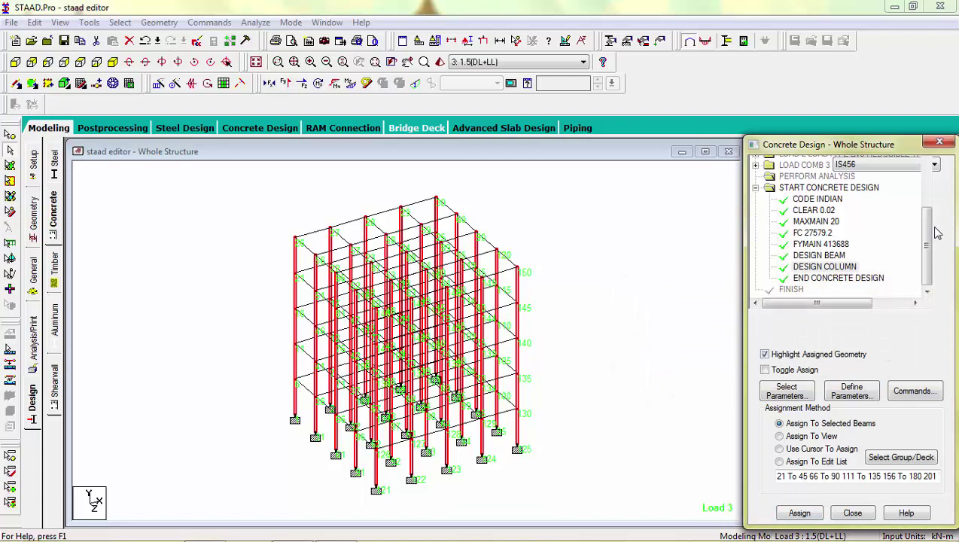
drag(932, 265, 929, 292)
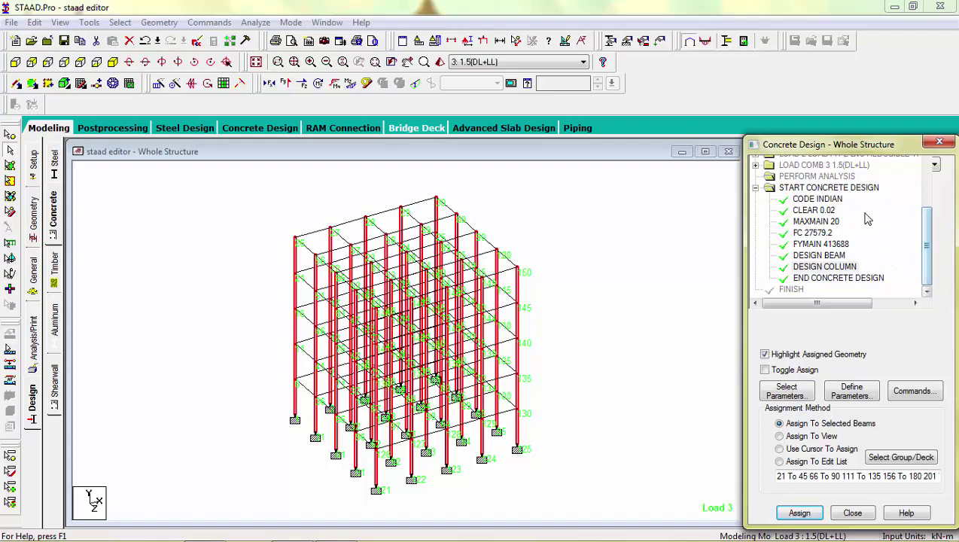
click(853, 191)
Step: Save the model, run the analysis and concrete design, and open the output file
click(828, 199)
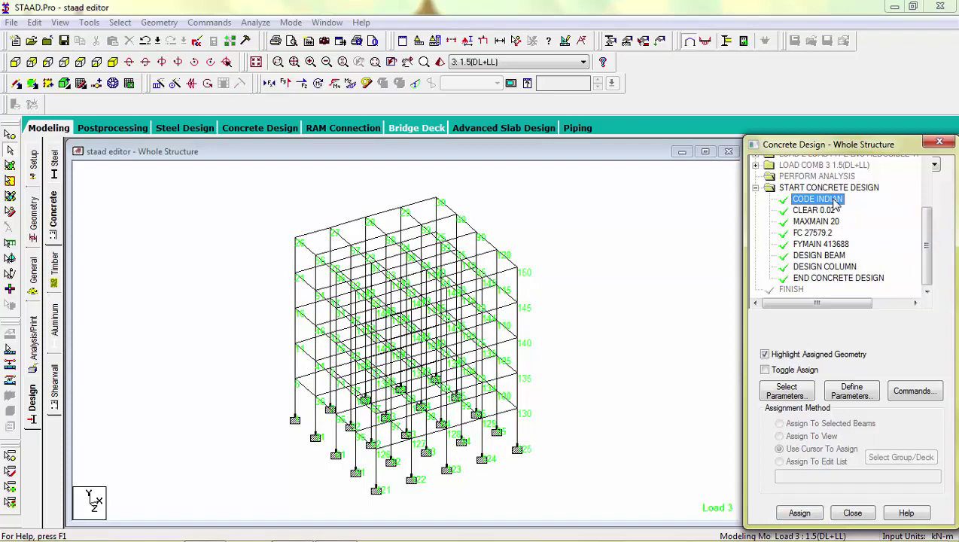
click(814, 211)
click(627, 202)
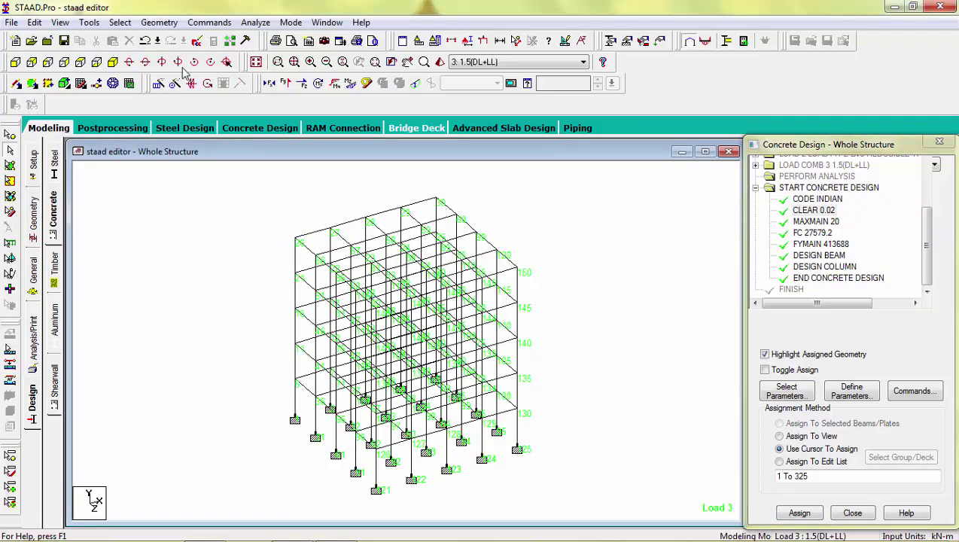
click(253, 23)
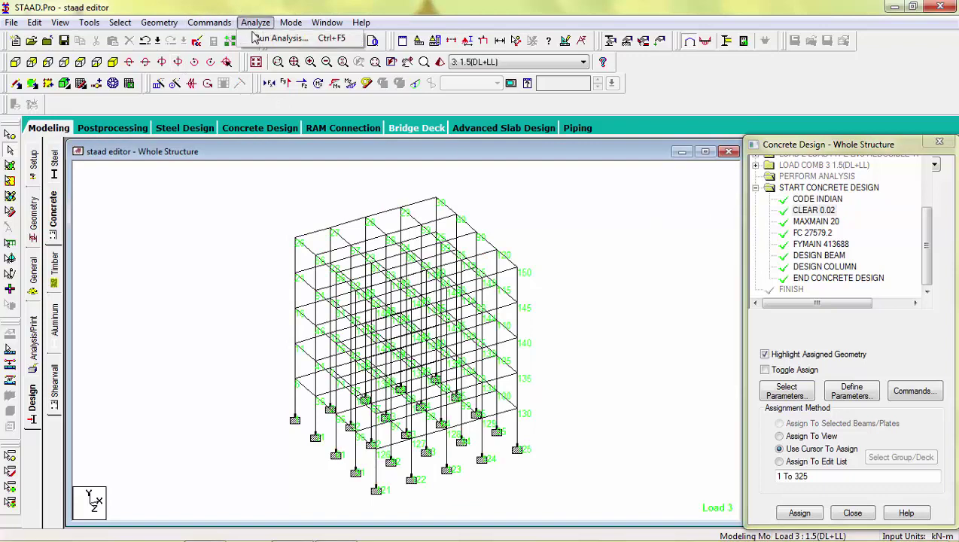
click(277, 38)
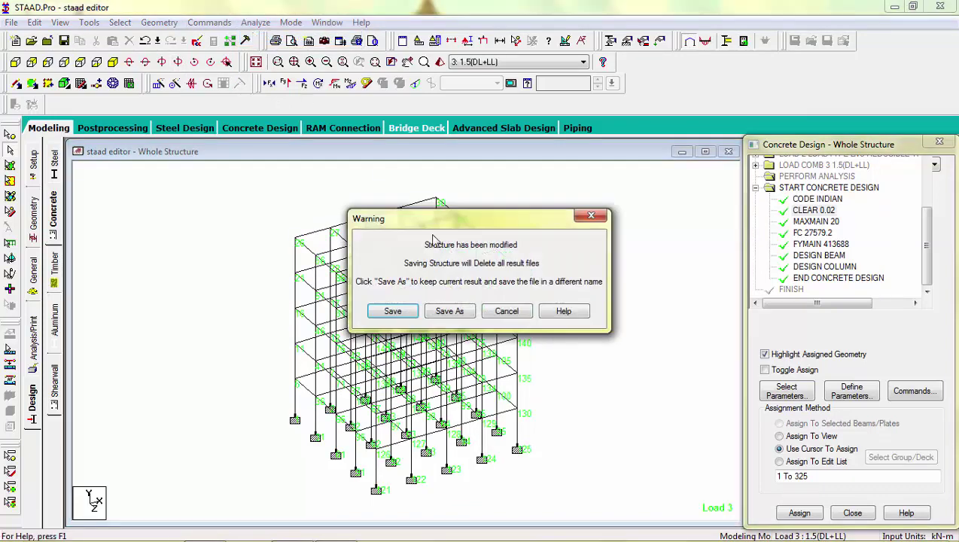
click(393, 317)
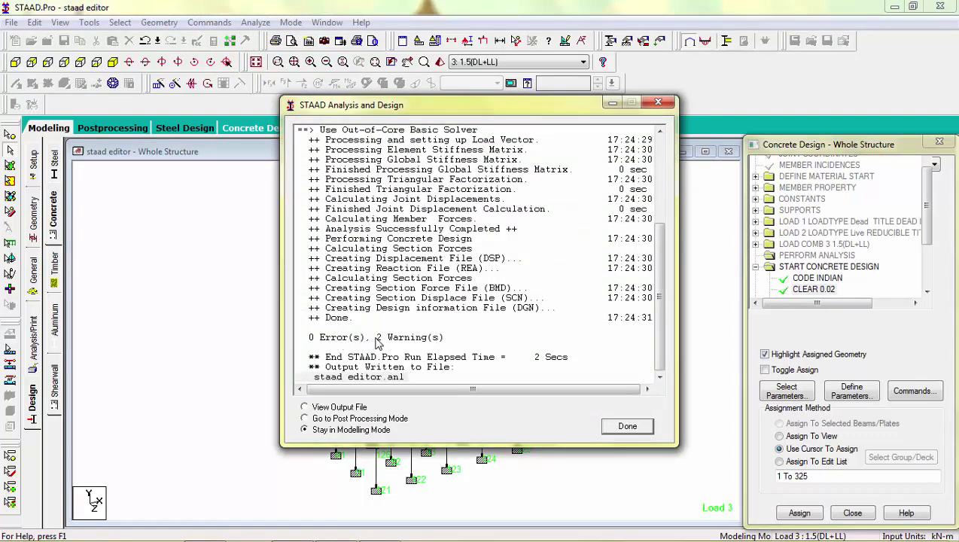
click(304, 418)
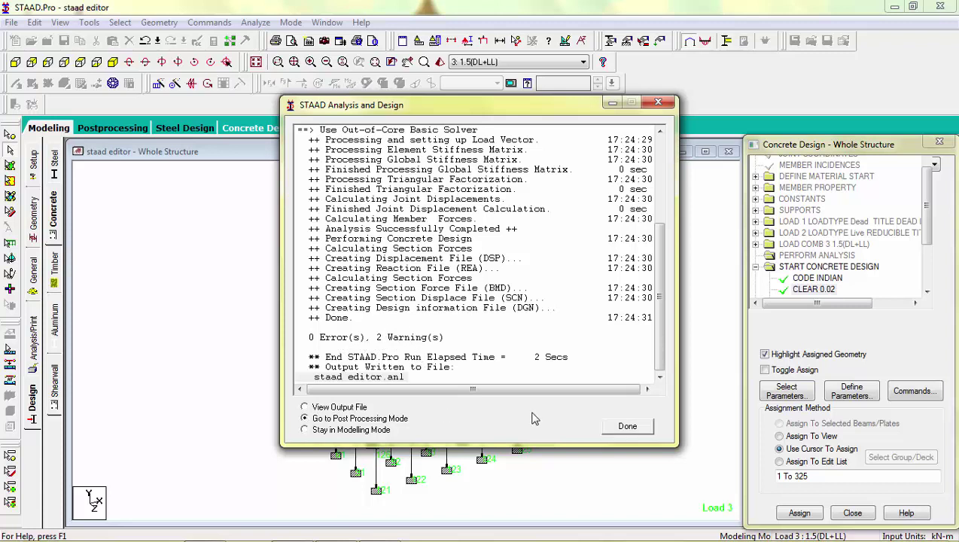
click(305, 407)
click(614, 426)
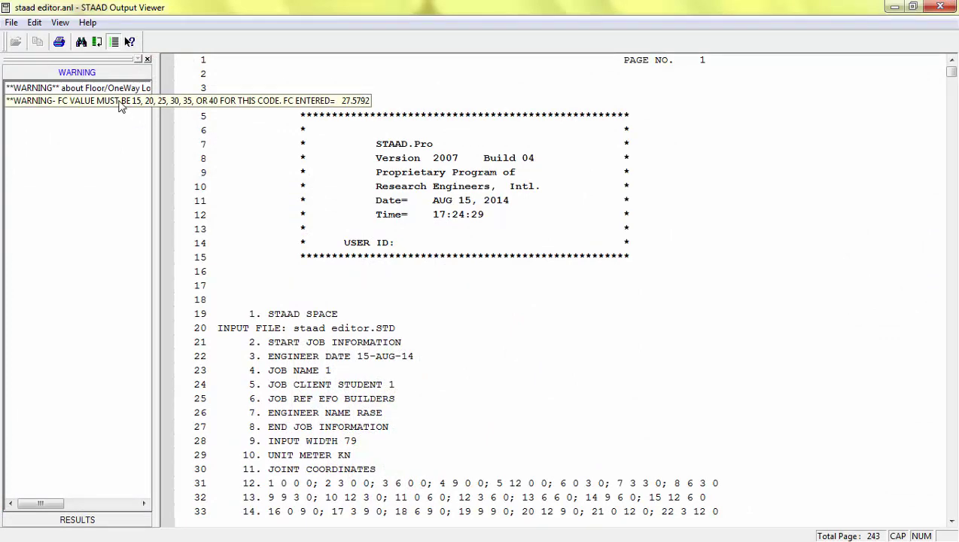
Step: Scroll through the beam reinforcement results in the output file, then close it
click(444, 324)
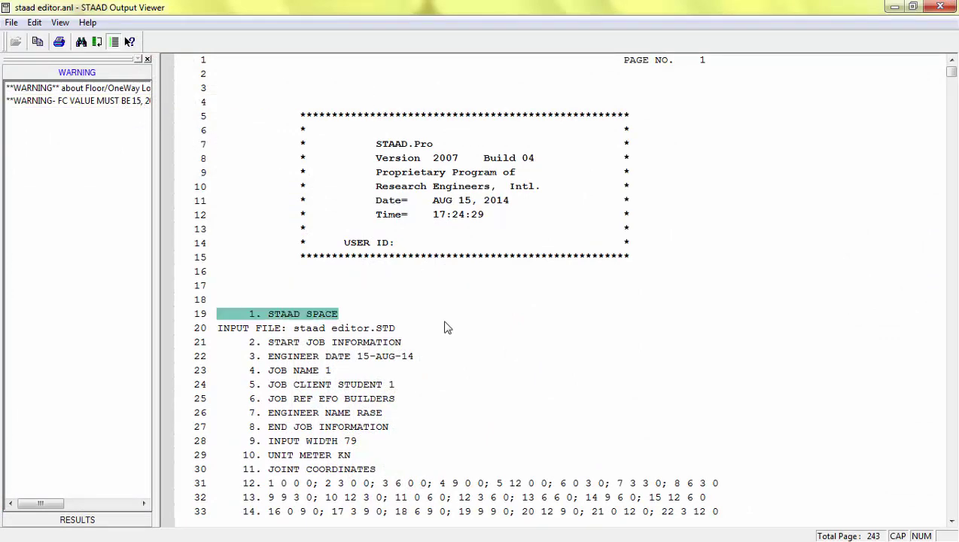
scroll(445, 327, down, 20)
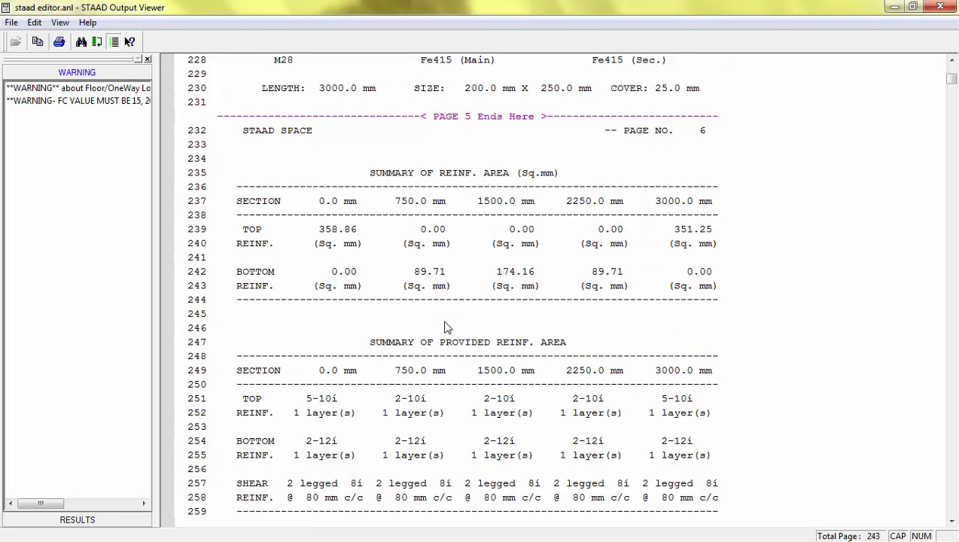
scroll(444, 327, up, 11)
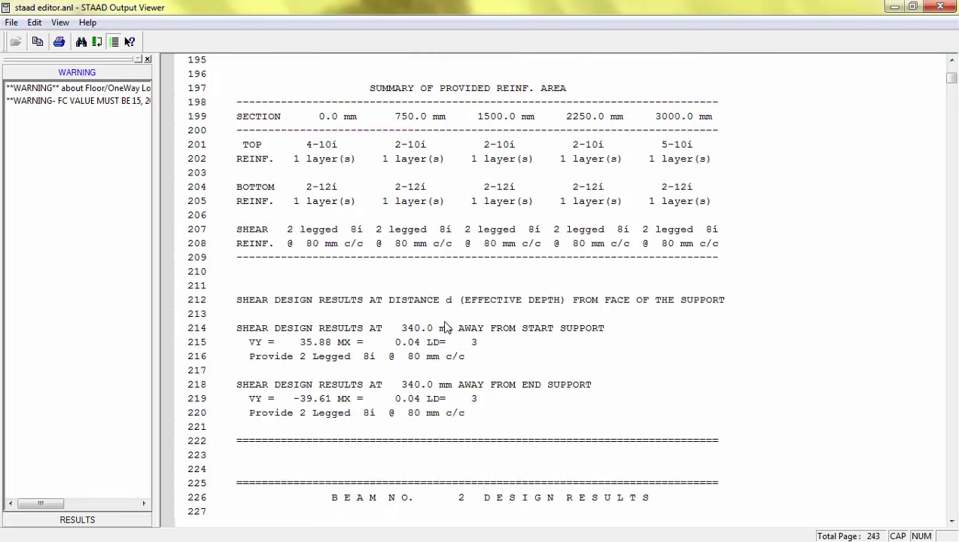
scroll(444, 327, down, 20)
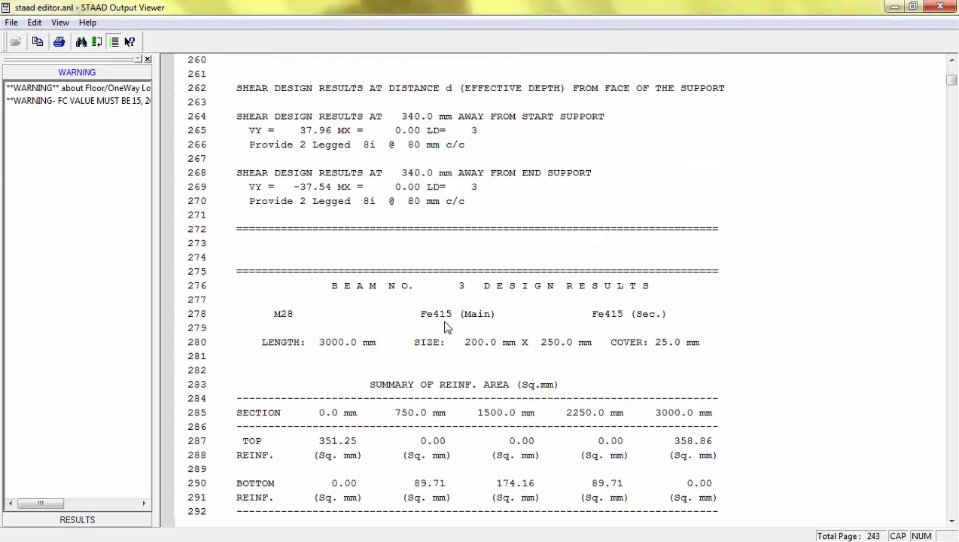
scroll(444, 327, down, 20)
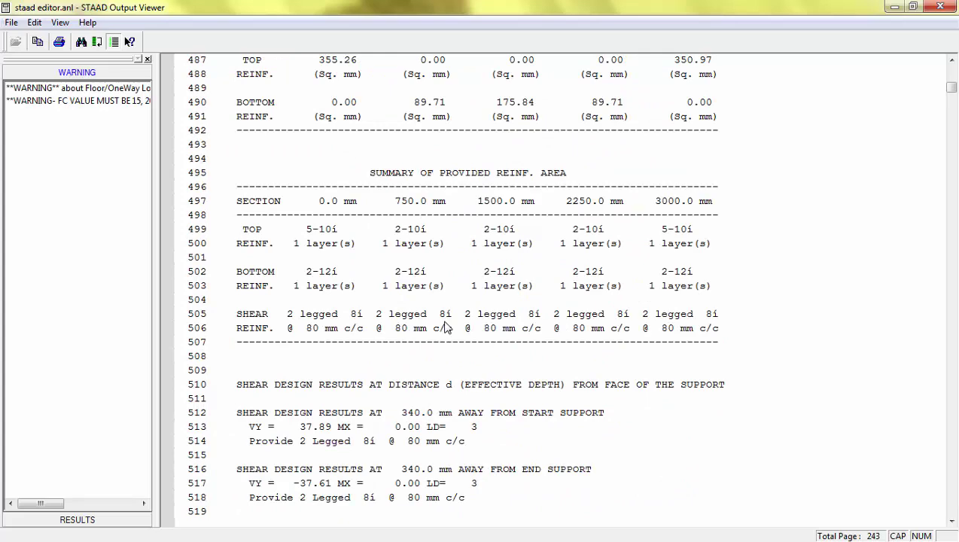
click(940, 6)
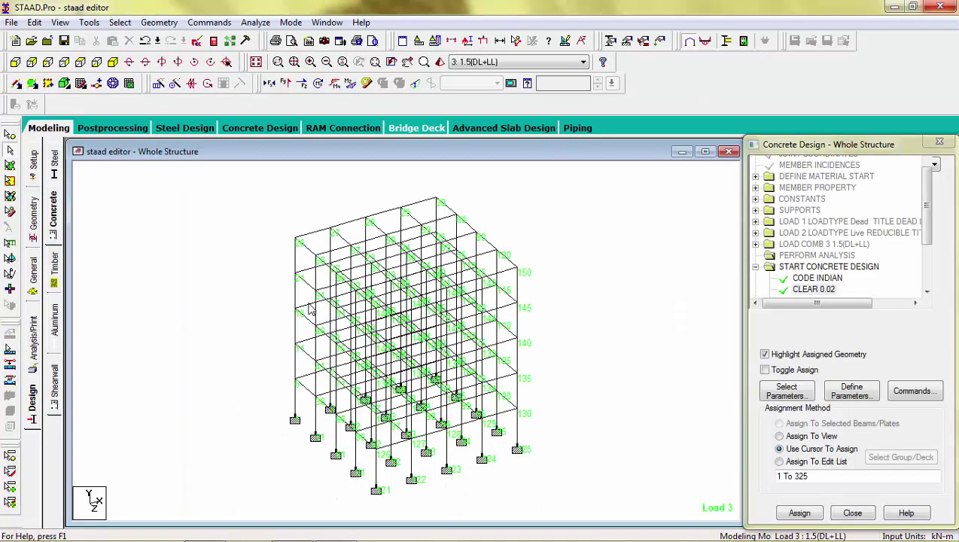
Step: Open beam 17's details and view its concrete design, deflection, shear-bending and geometry pages
double_click(314, 238)
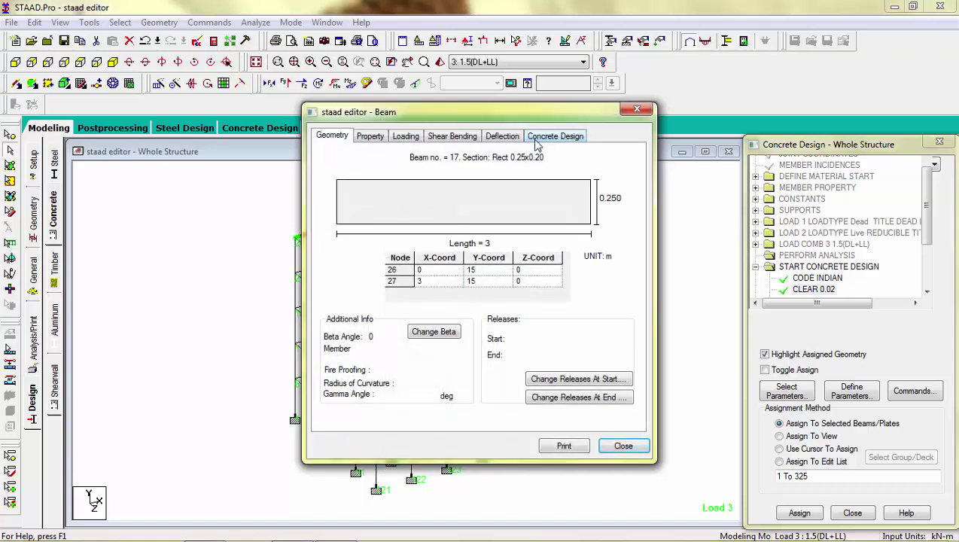
click(540, 139)
drag(495, 112, 477, 83)
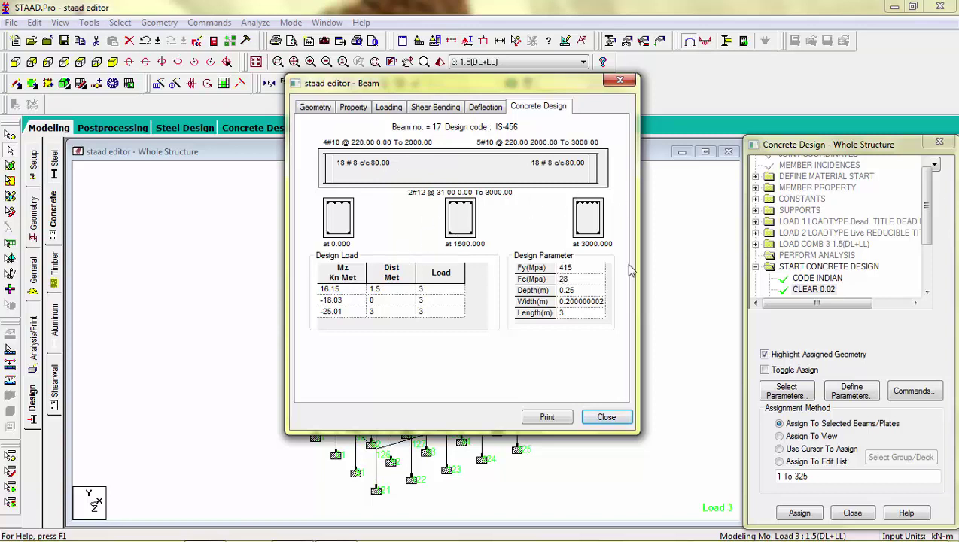
click(479, 110)
click(417, 109)
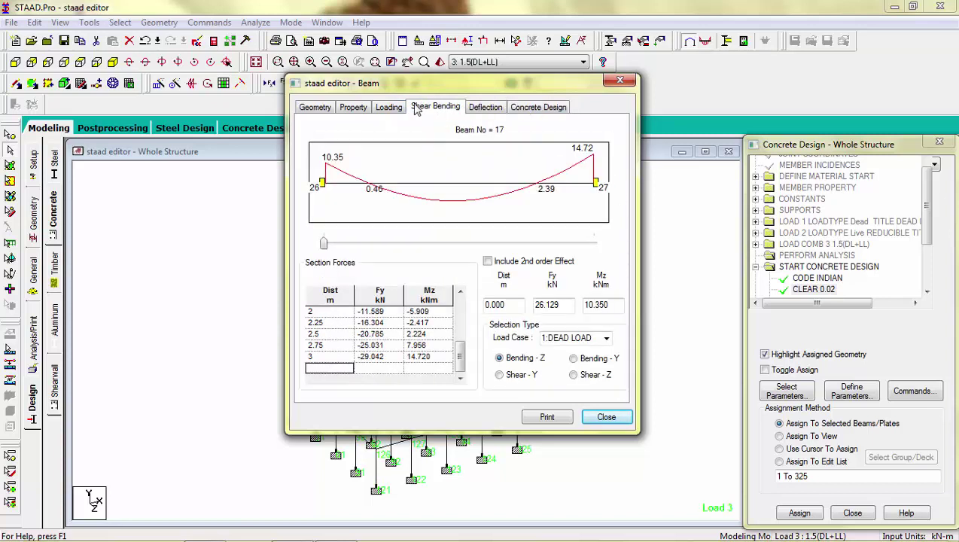
click(354, 109)
click(316, 110)
Step: Review beam 17's properties, loads and diagrams, close it, and enter Post-processing
click(354, 109)
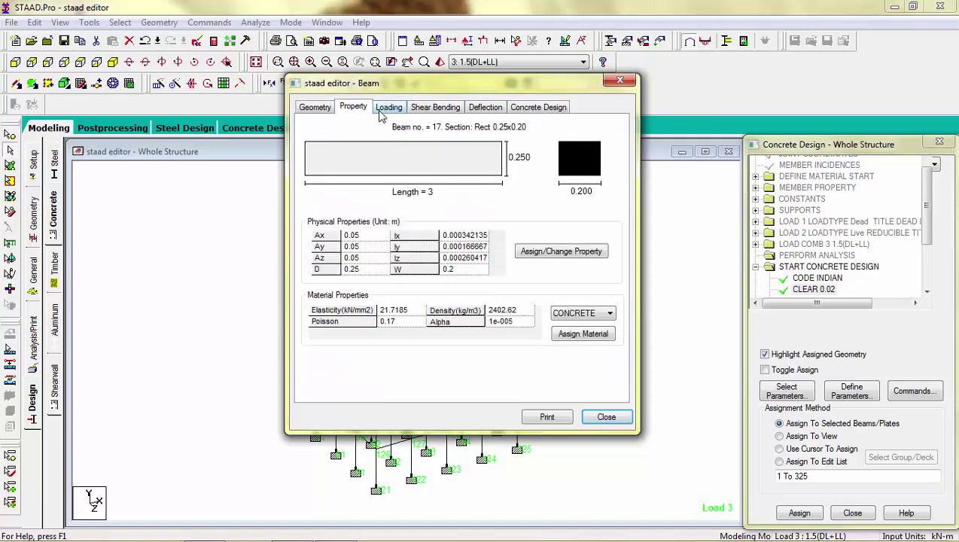
click(386, 109)
click(418, 110)
click(491, 110)
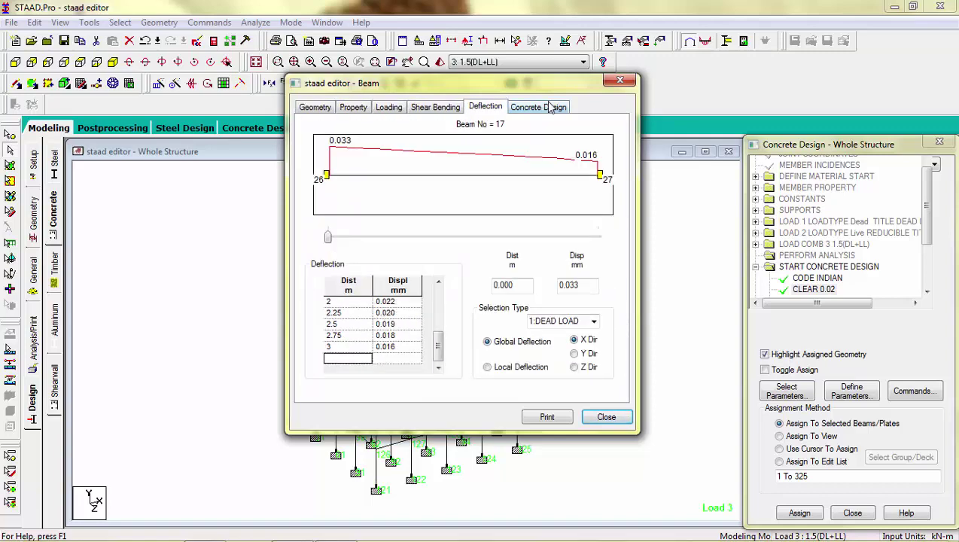
click(549, 110)
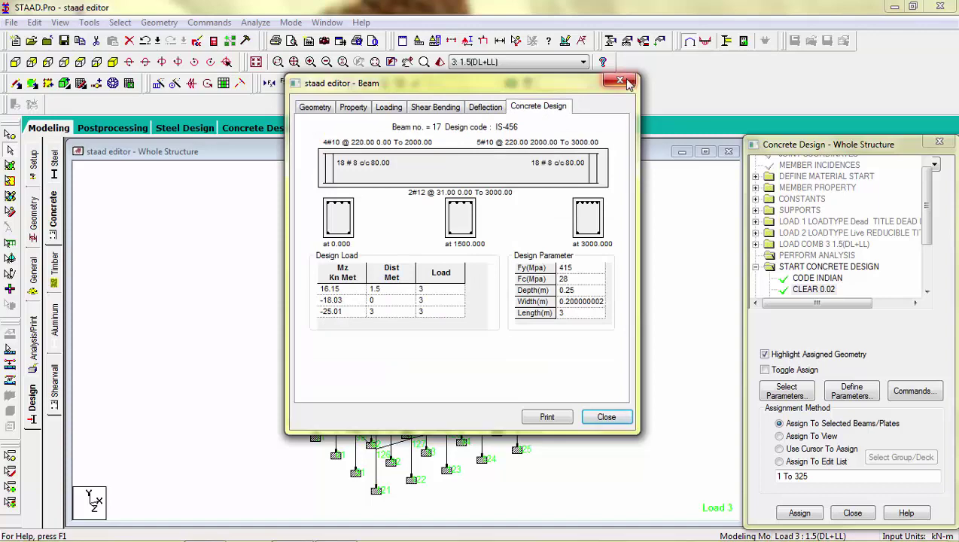
click(627, 83)
click(120, 129)
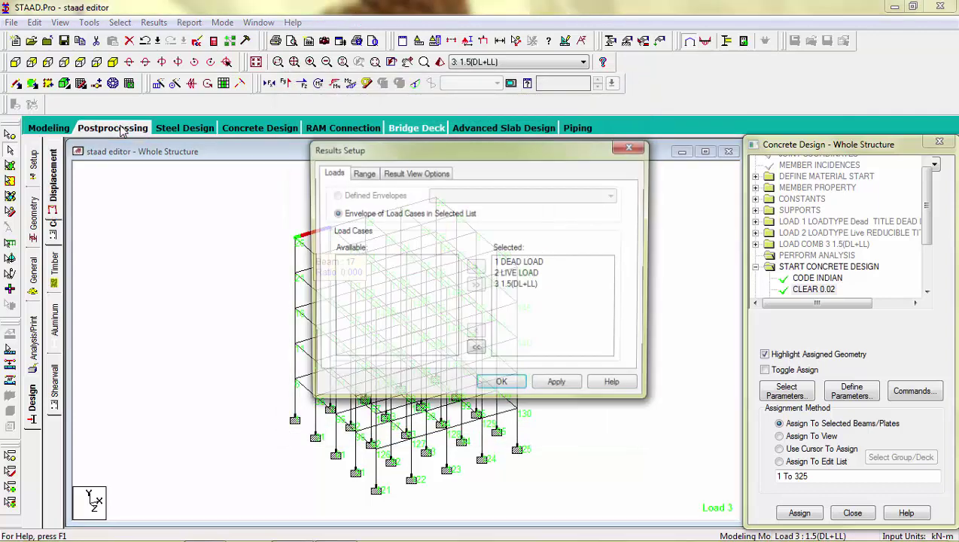
Step: Accept the selected load cases and compare node displacements with beam end forces
click(501, 385)
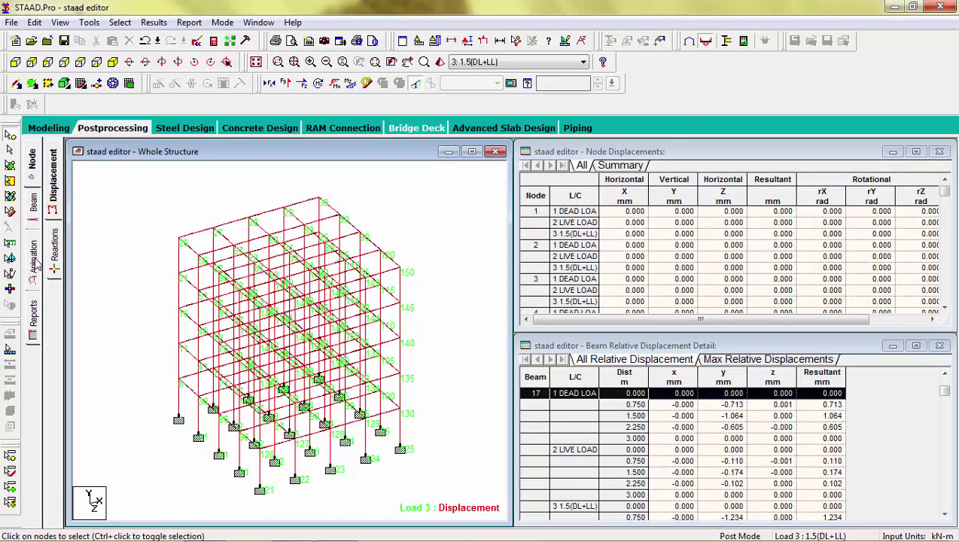
click(34, 213)
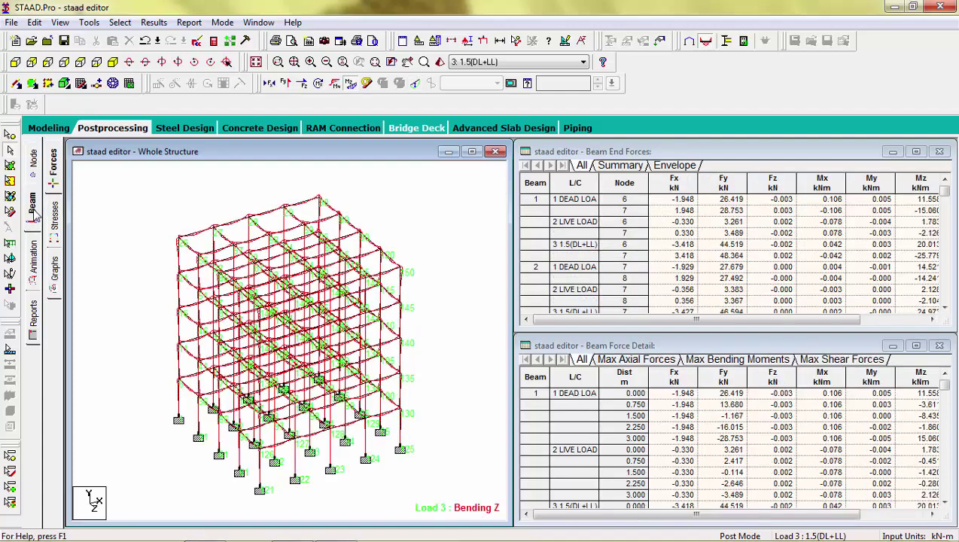
click(32, 166)
click(34, 213)
click(33, 166)
click(34, 214)
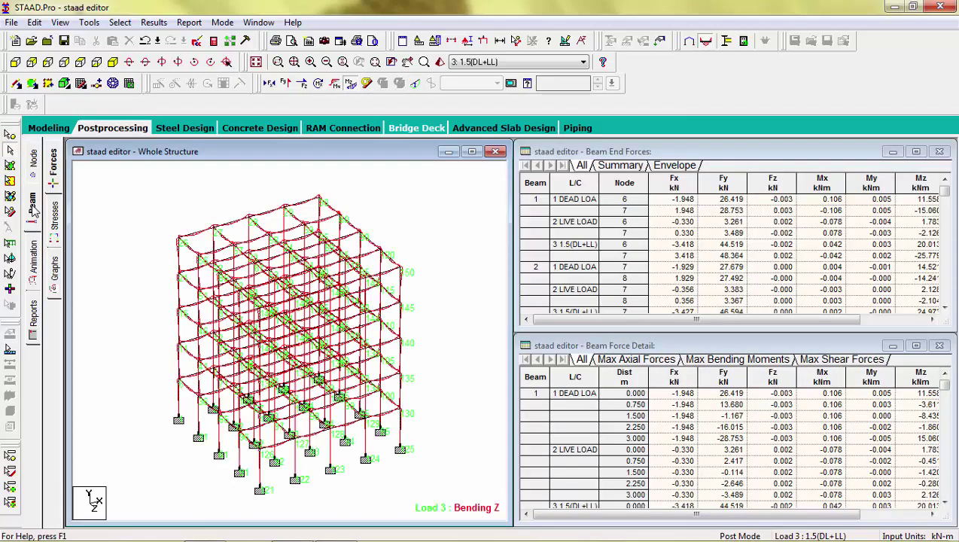
click(35, 169)
click(38, 205)
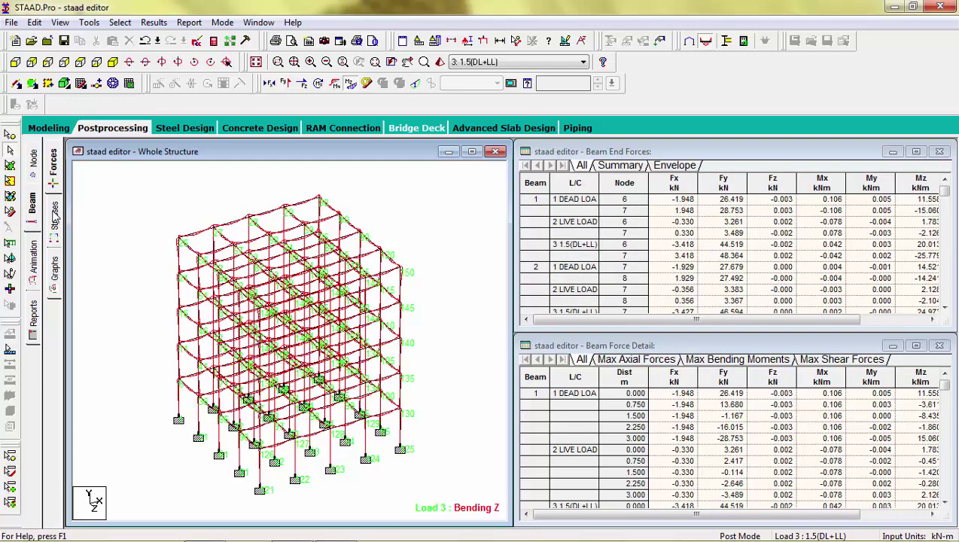
Step: View the beam stress results and beam 1 force graphs, then bring up Report Setup
click(55, 215)
click(54, 276)
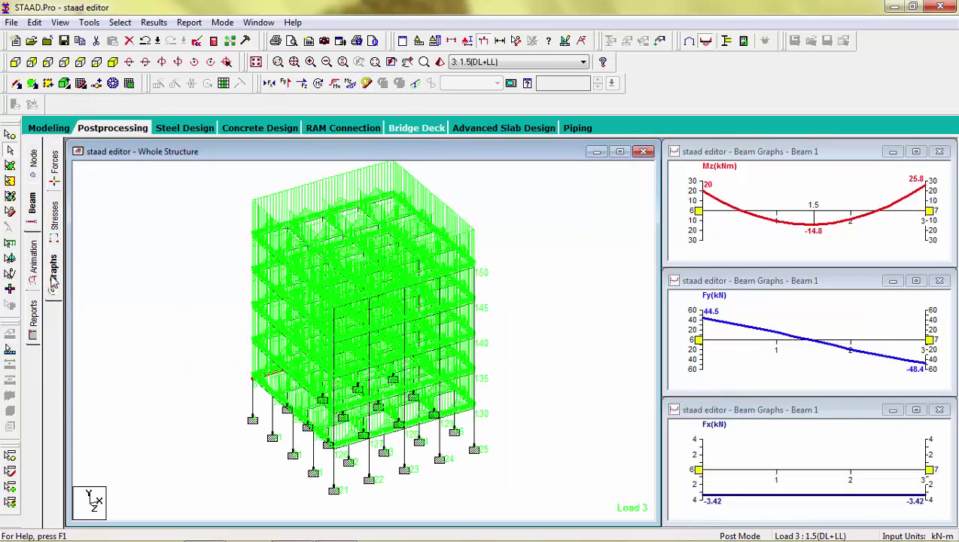
click(32, 314)
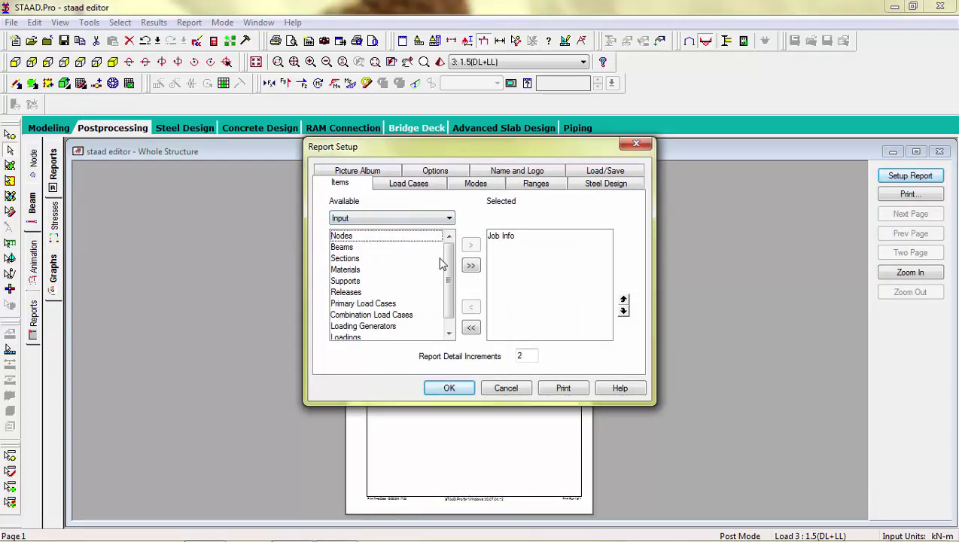
Step: Add all Input and Output items to the report and generate the preview
click(471, 266)
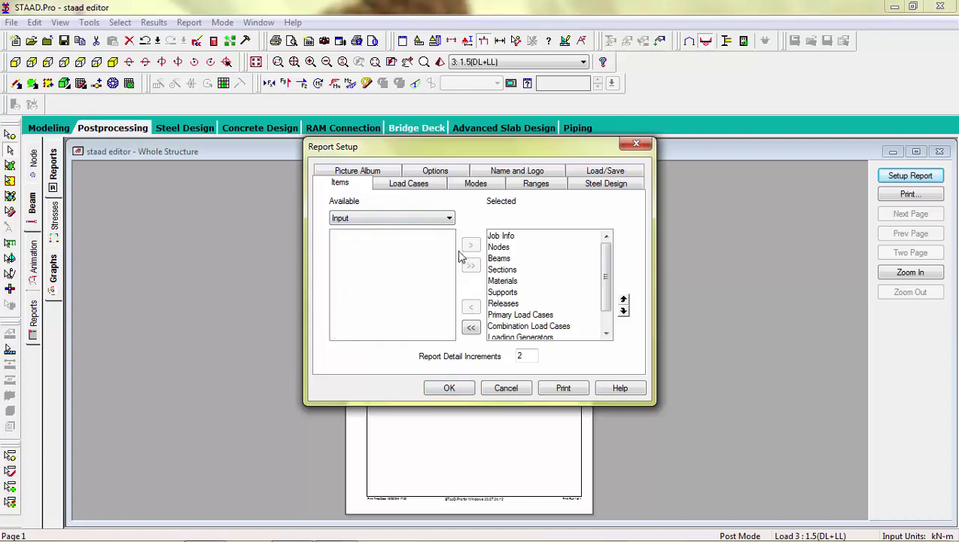
click(444, 218)
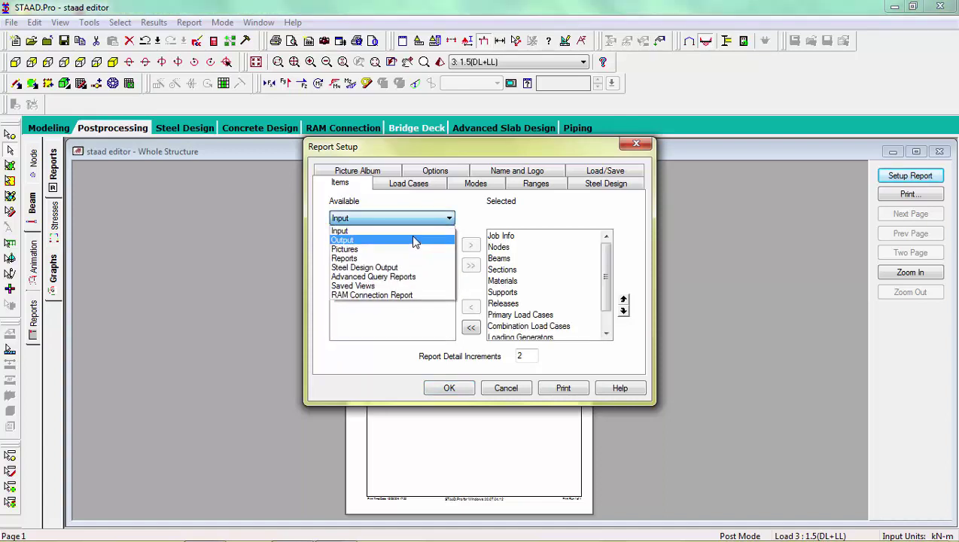
click(411, 239)
click(471, 266)
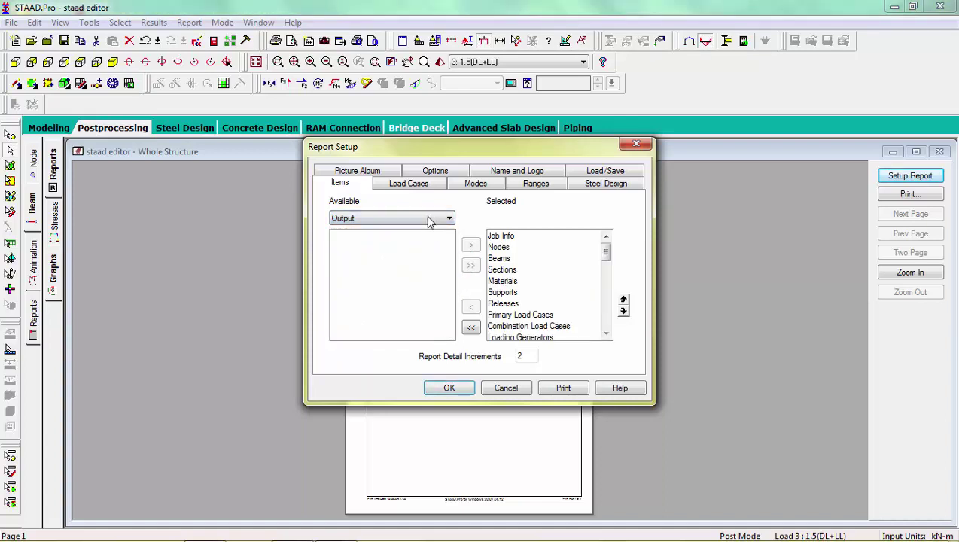
click(457, 390)
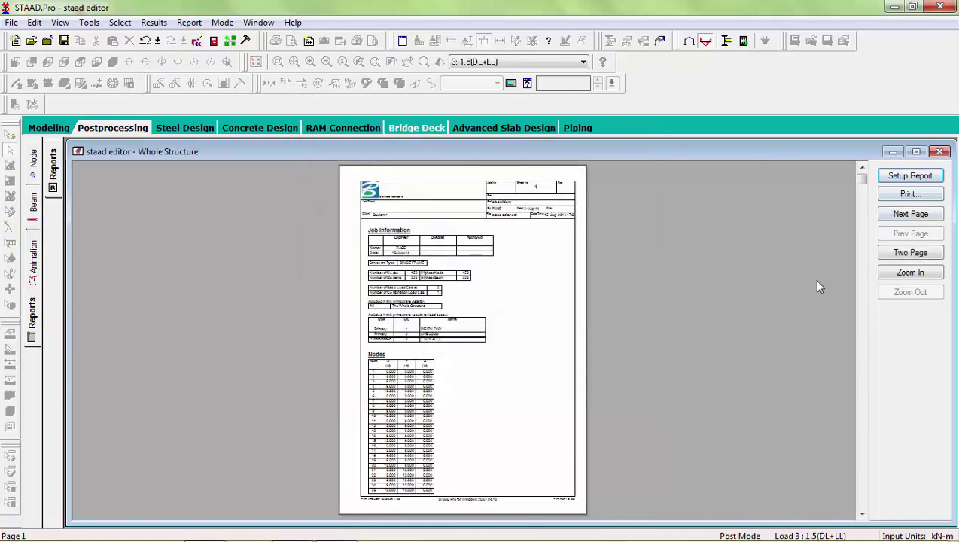
Step: Zoom into the report preview, page through it, and return to the Modeling page
click(542, 283)
click(542, 283)
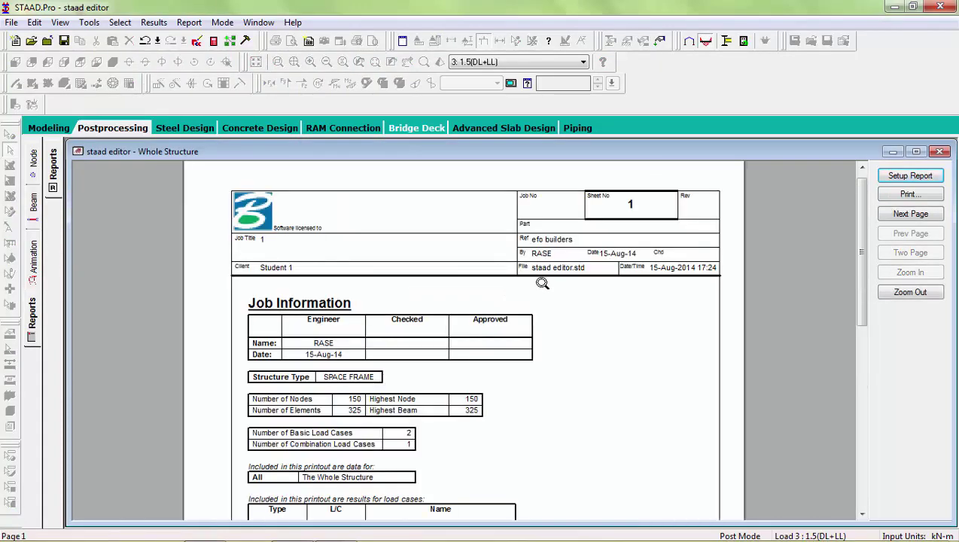
drag(858, 180, 855, 432)
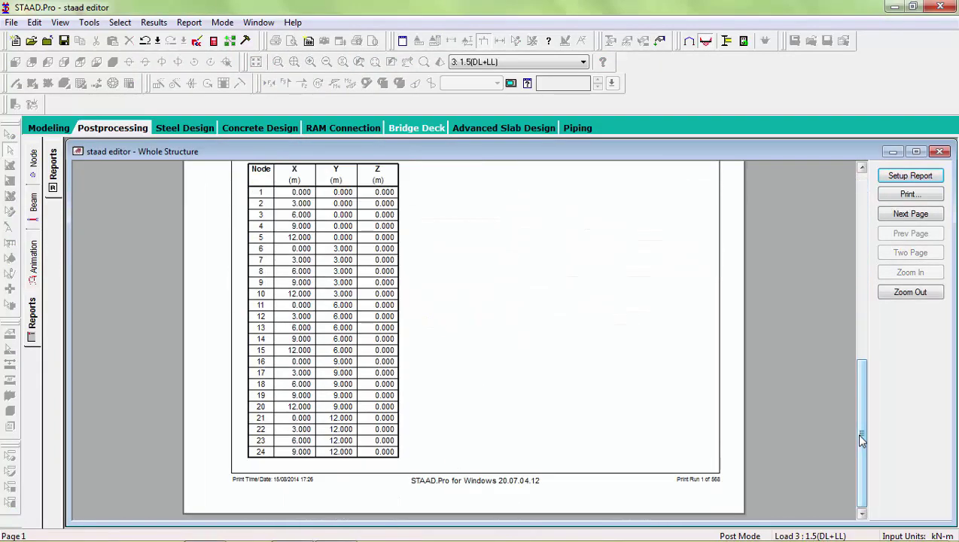
double_click(911, 213)
click(911, 213)
double_click(911, 213)
double_click(911, 214)
double_click(911, 214)
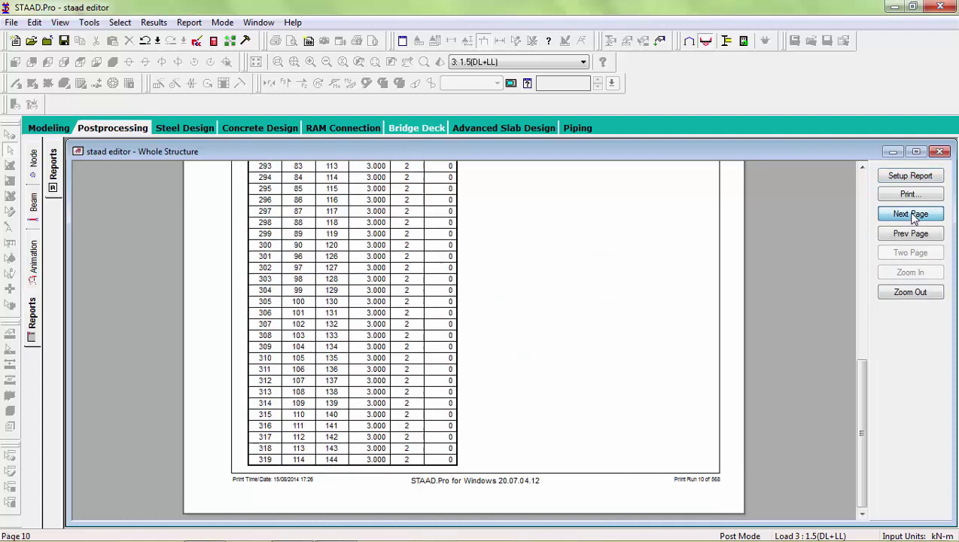
click(911, 213)
click(49, 129)
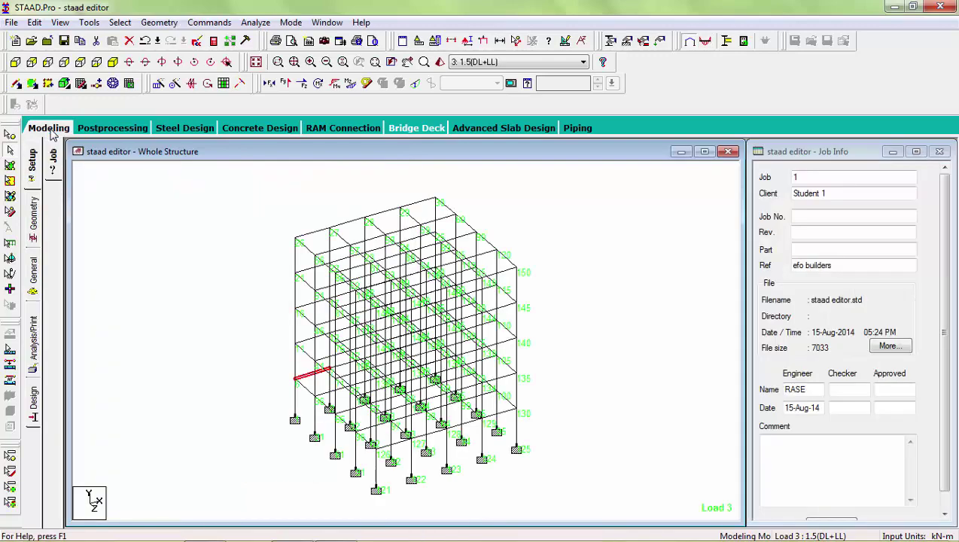